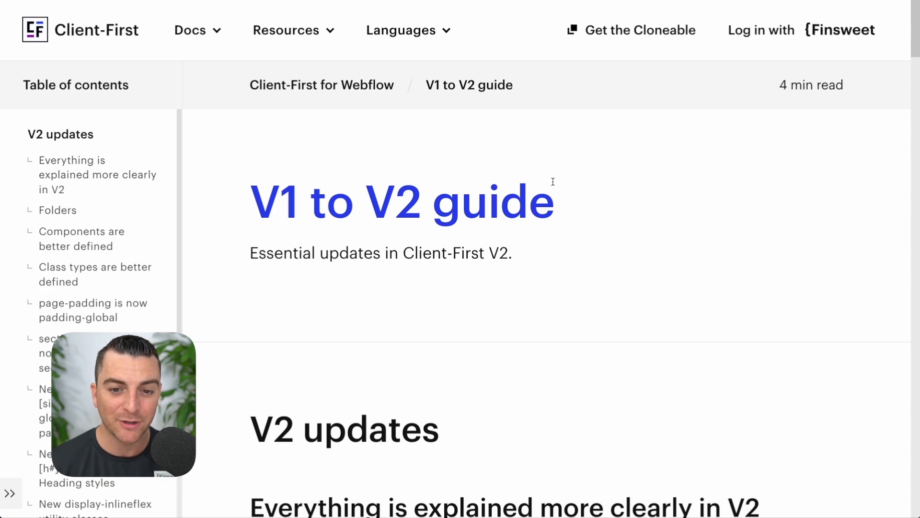
Step: Read the V1 to V2 guide's sections on clearer explanations, Folders and the new definition of components
scroll(553, 182, "down", 8)
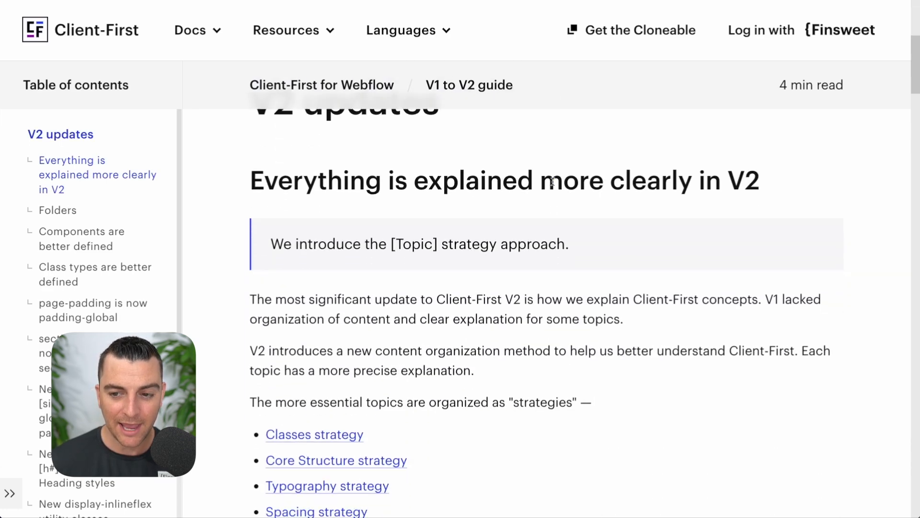
scroll(554, 185, "down", 5)
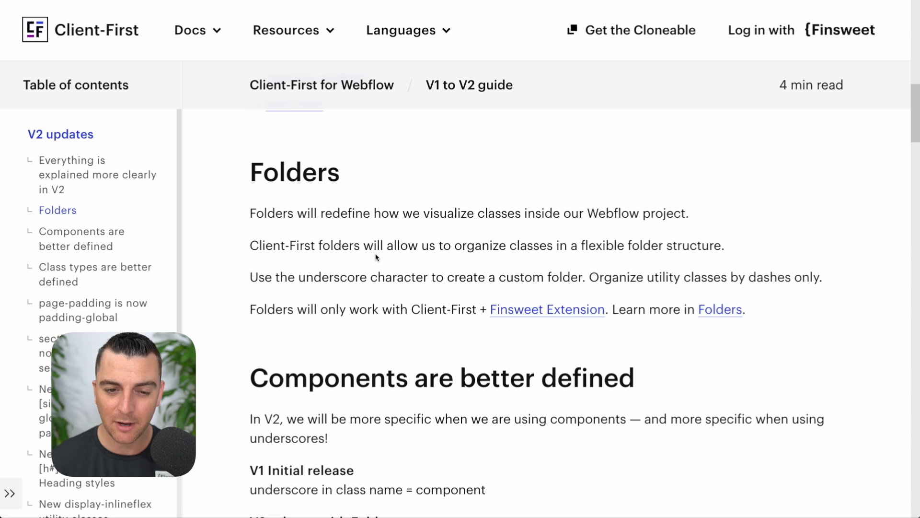
scroll(376, 258, "down", 1)
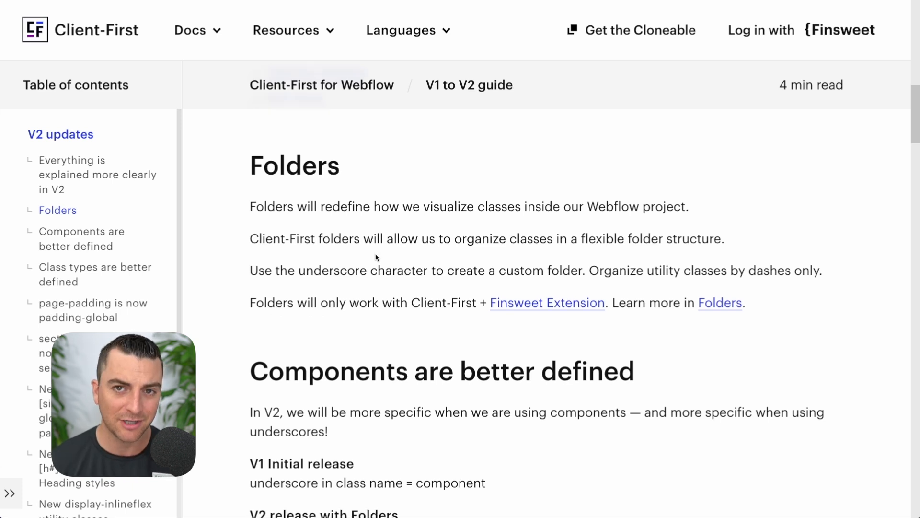
scroll(376, 258, "down", 3)
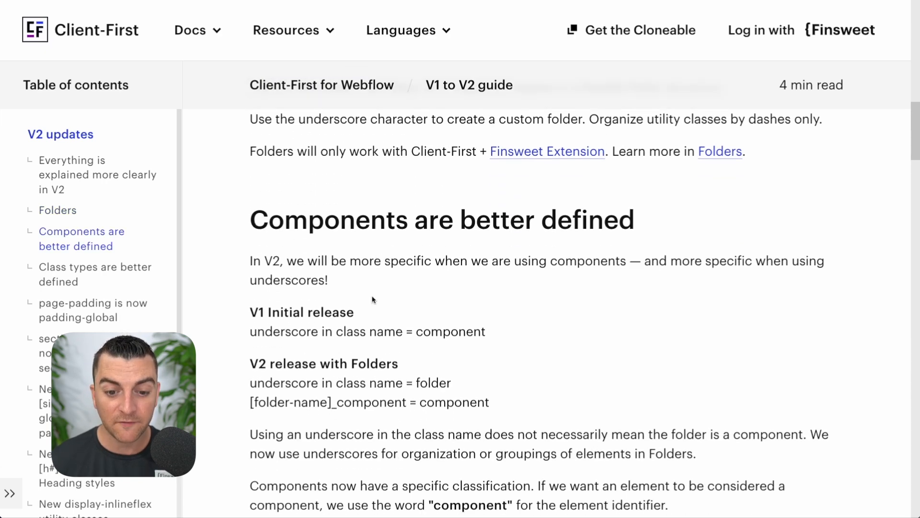
scroll(326, 307, "down", 1)
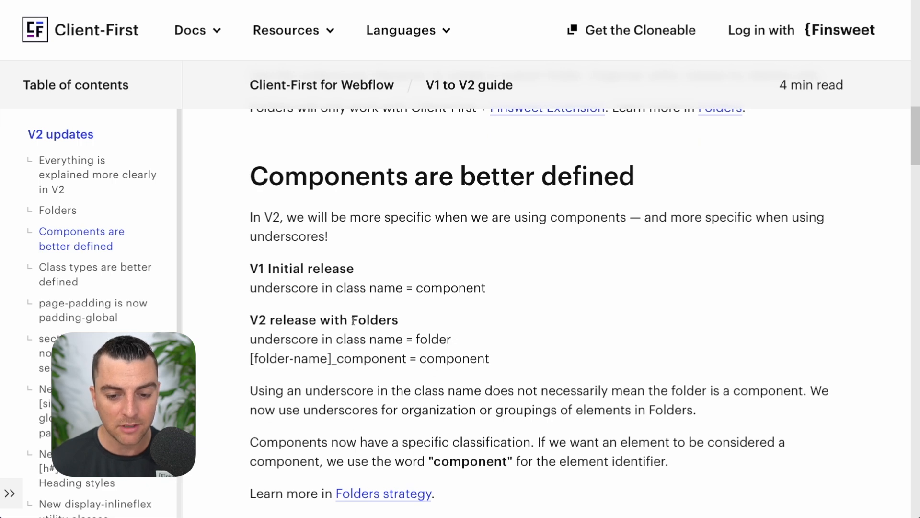
scroll(353, 320, "down", 1)
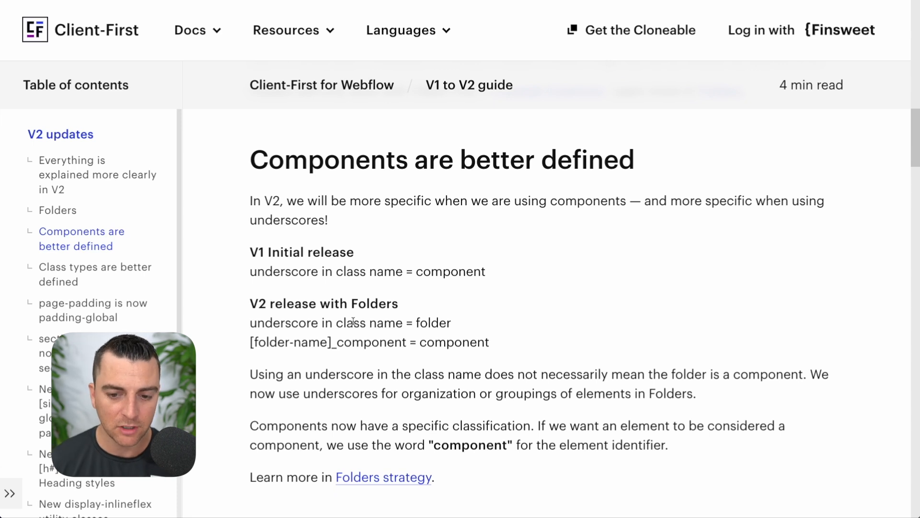
scroll(353, 321, "down", 3)
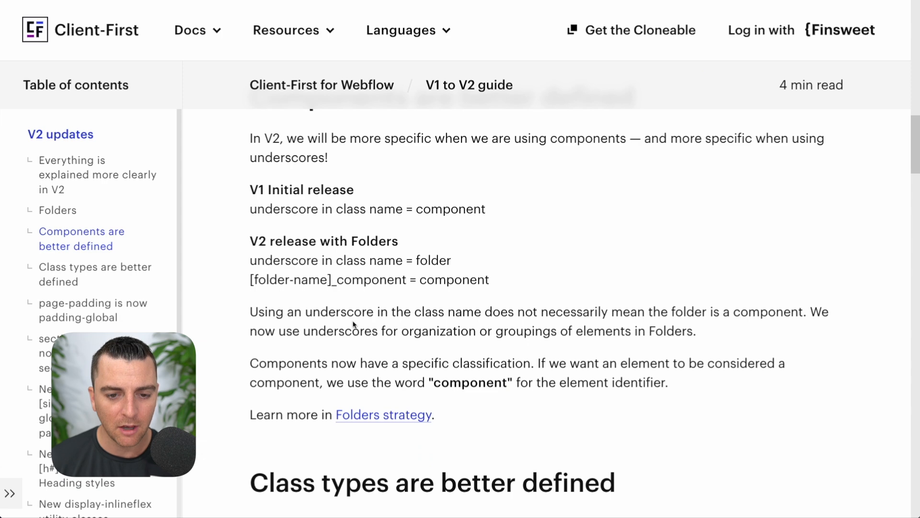
Step: Examine the guide's sections on class types, padding-global, section_[identifier], padding-section-[size], heading-style-[h#] and display-inlineflex
scroll(354, 324, "down", 6)
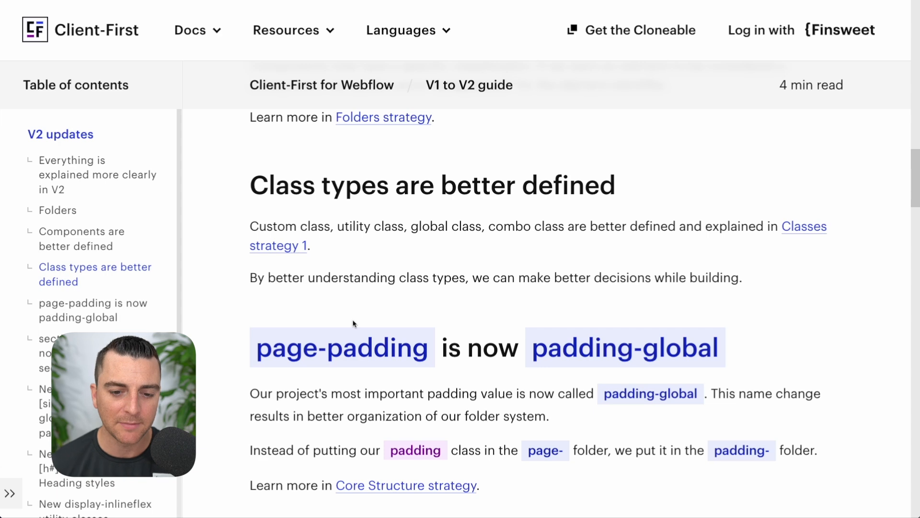
scroll(354, 323, "down", 2)
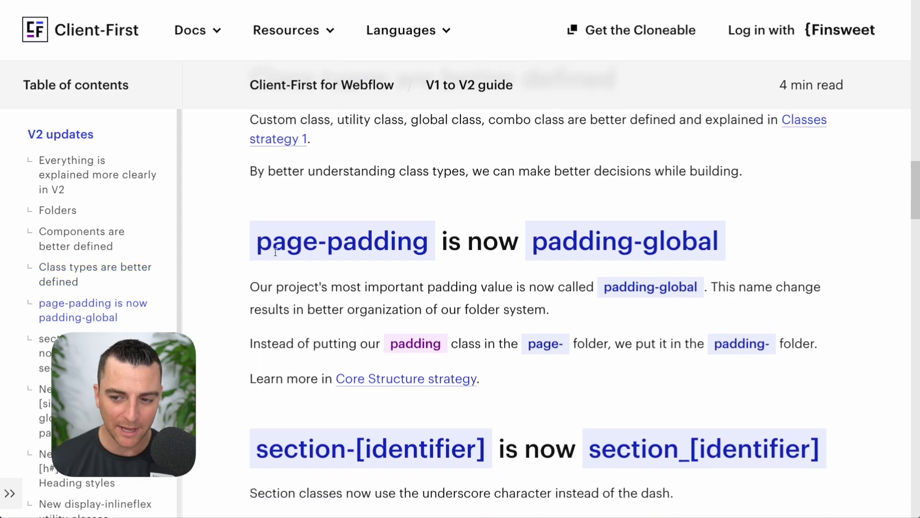
scroll(275, 251, "down", 4)
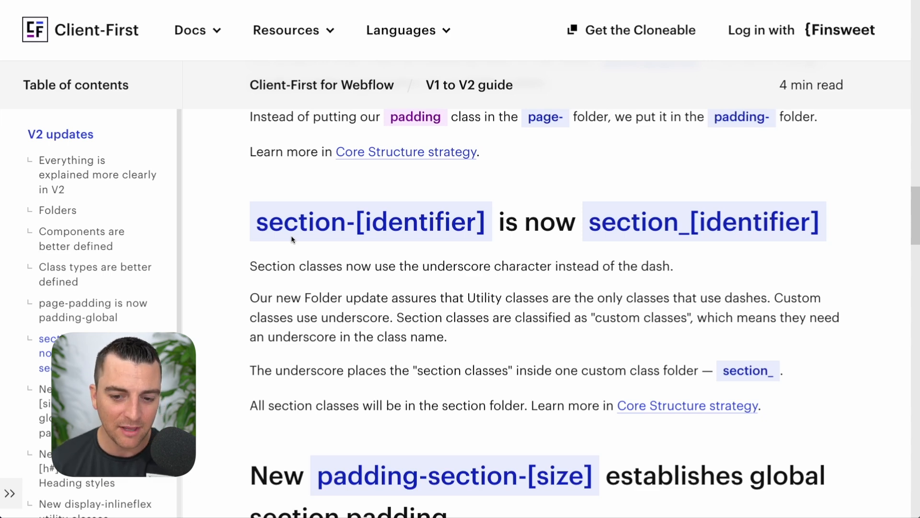
scroll(293, 241, "down", 5)
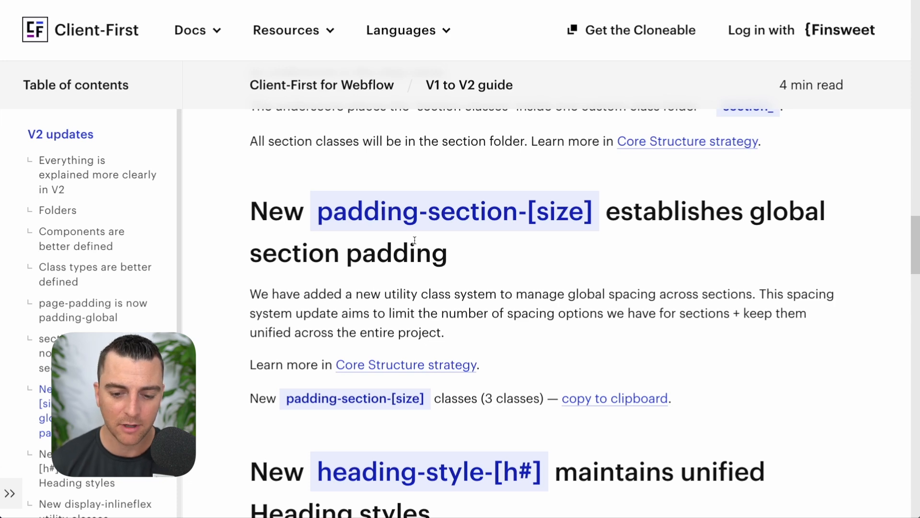
scroll(414, 240, "down", 5)
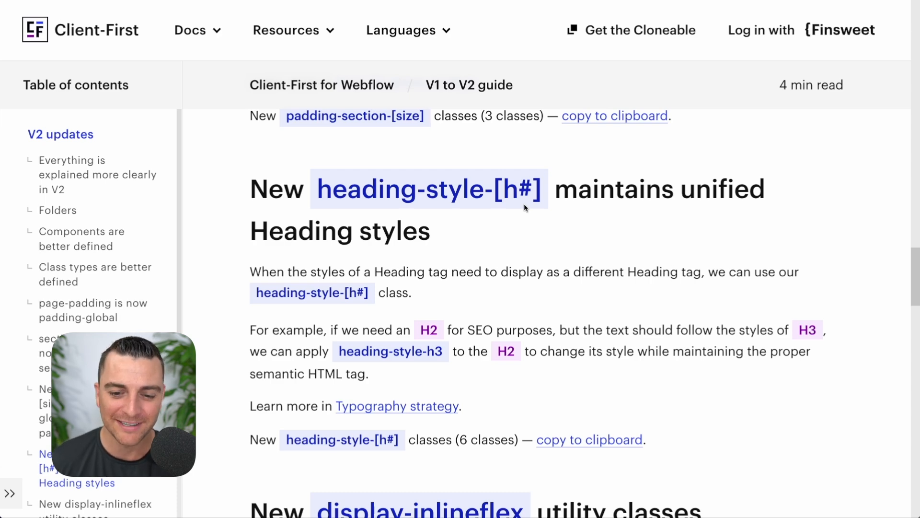
scroll(524, 206, "down", 1)
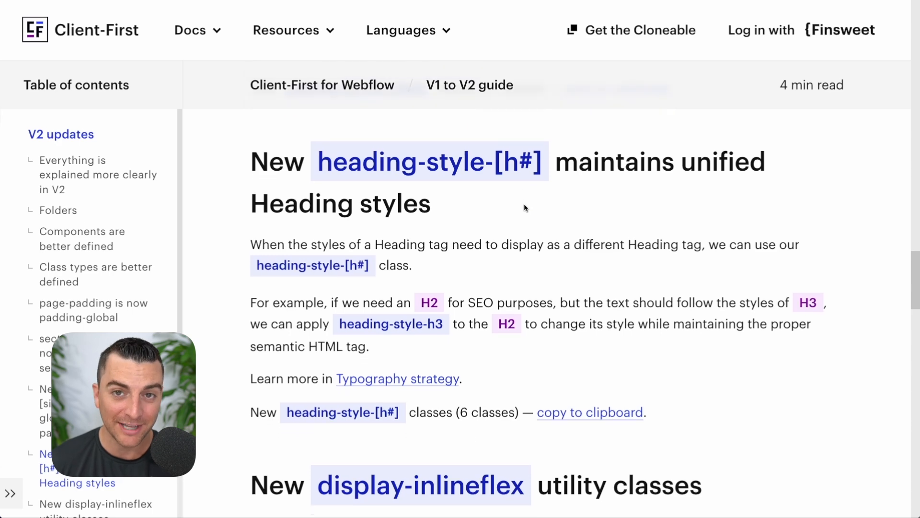
scroll(524, 207, "down", 5)
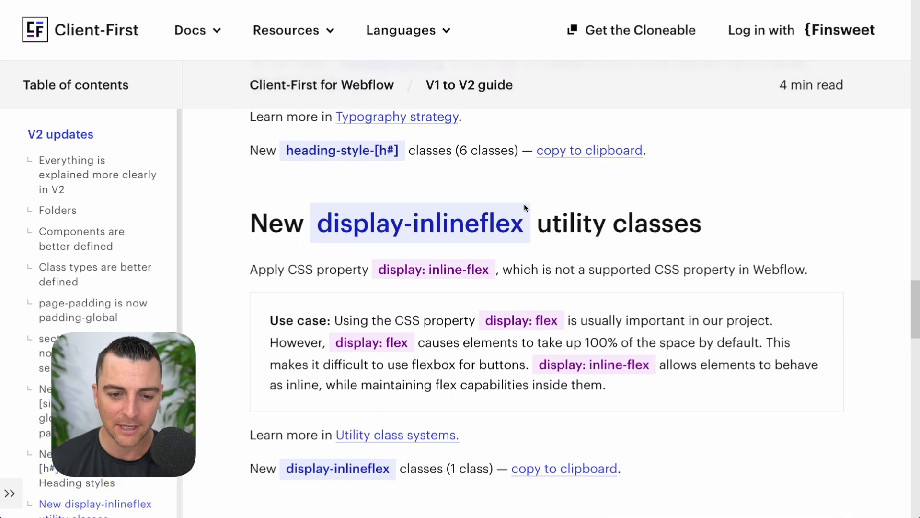
scroll(525, 208, "down", 1)
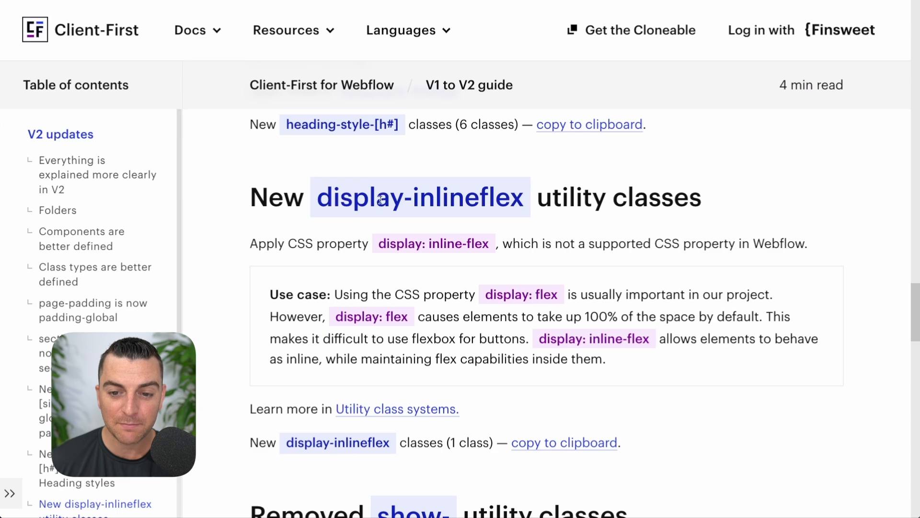
Step: Review the guide's sections from the removed show- utility classes through From Client-first to Client-First, and return to the page's beginning
scroll(381, 201, "down", 7)
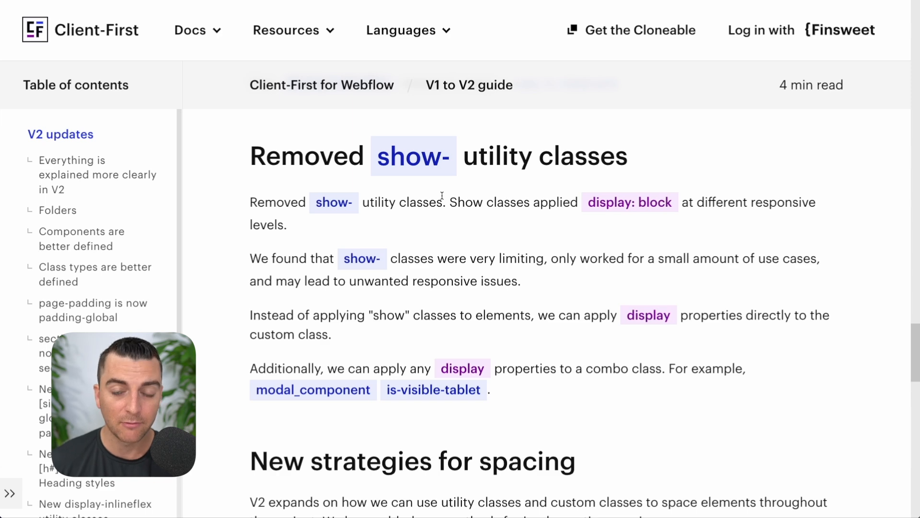
scroll(277, 364, "down", 2)
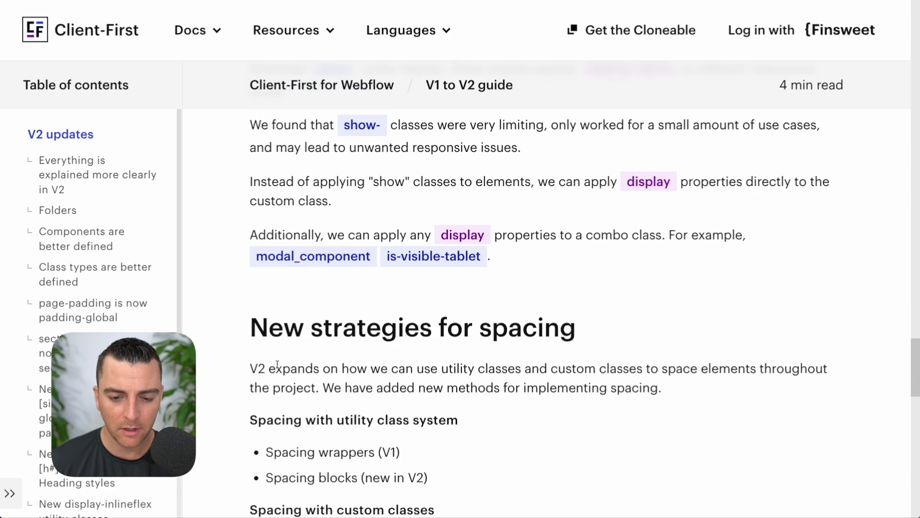
scroll(277, 365, "down", 3)
scroll(277, 366, "down", 1)
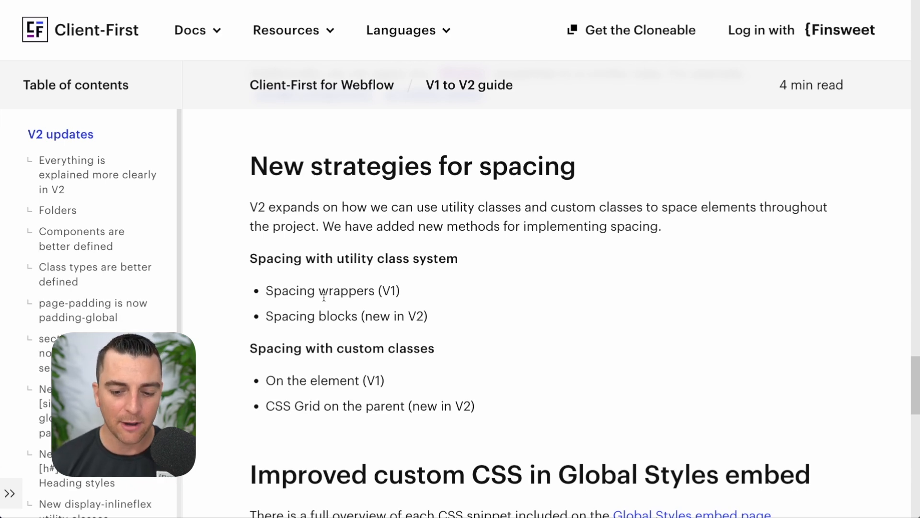
scroll(324, 297, "down", 6)
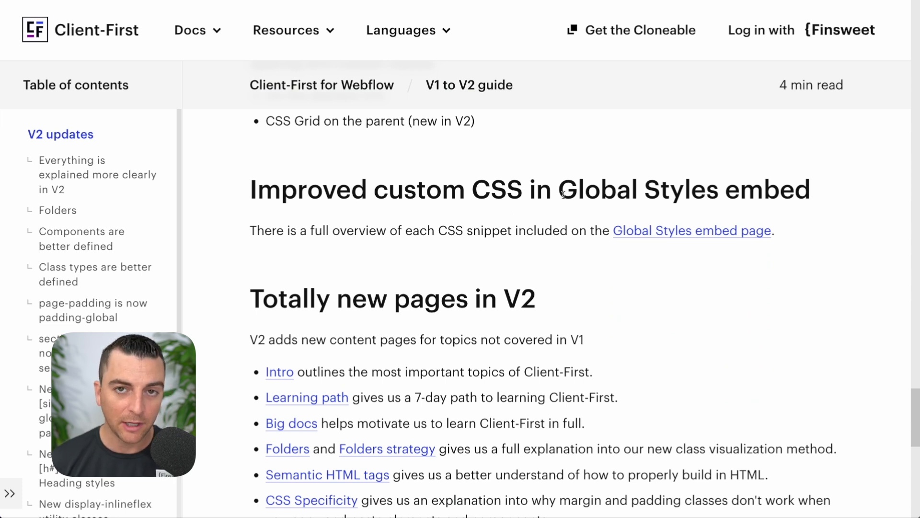
scroll(563, 194, "down", 4)
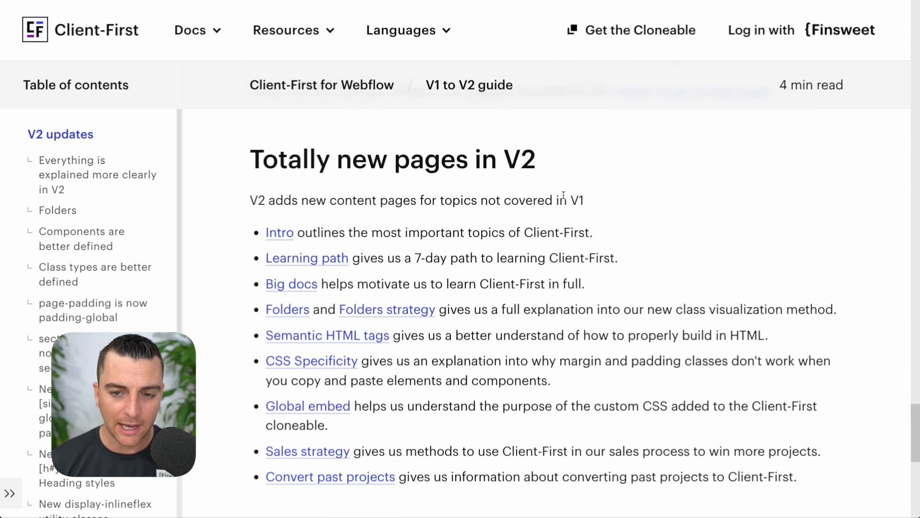
scroll(563, 194, "down", 2)
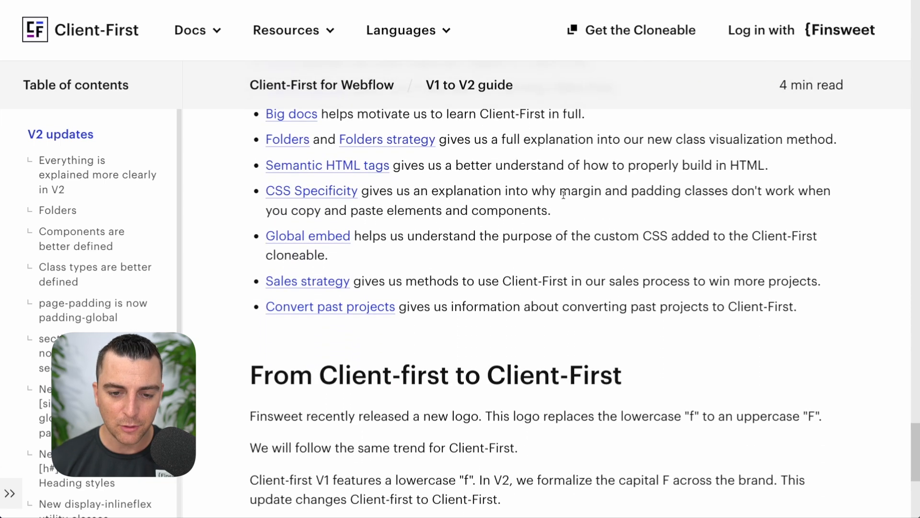
scroll(564, 194, "down", 3)
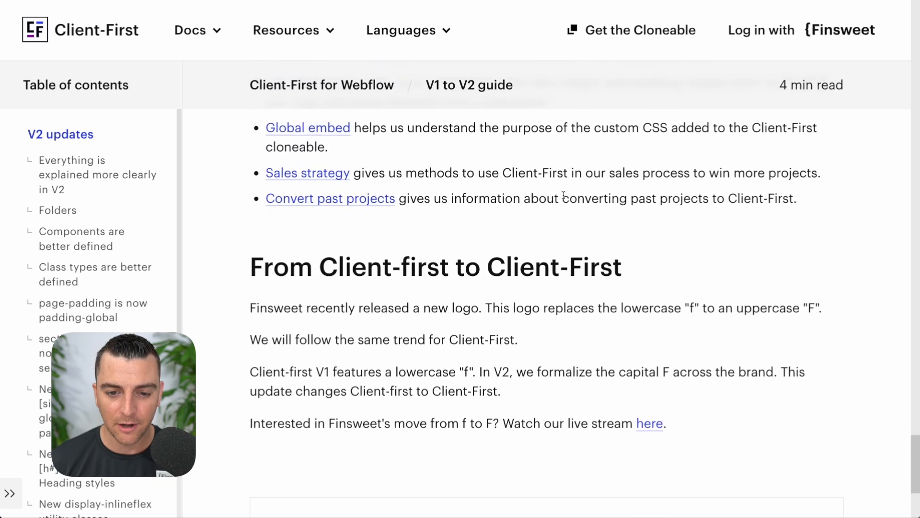
scroll(563, 194, "down", 3)
scroll(563, 193, "up", 20)
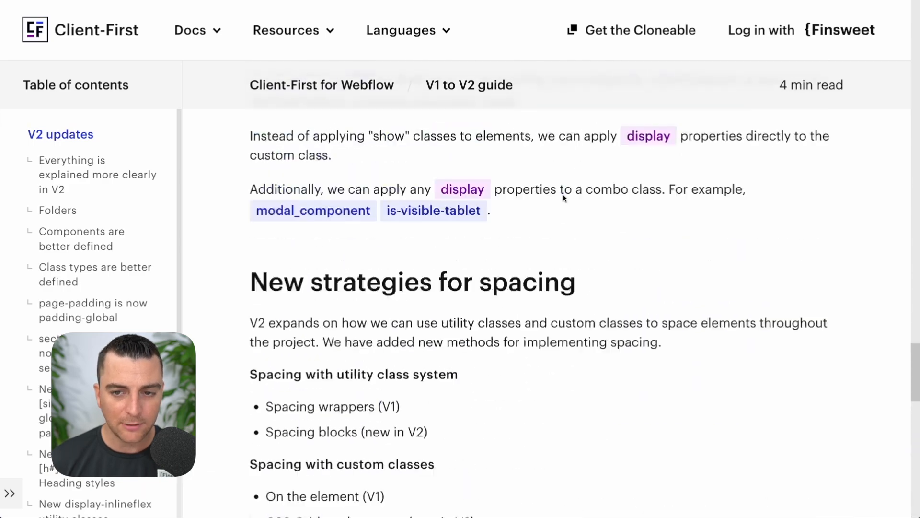
scroll(563, 195, "up", 20)
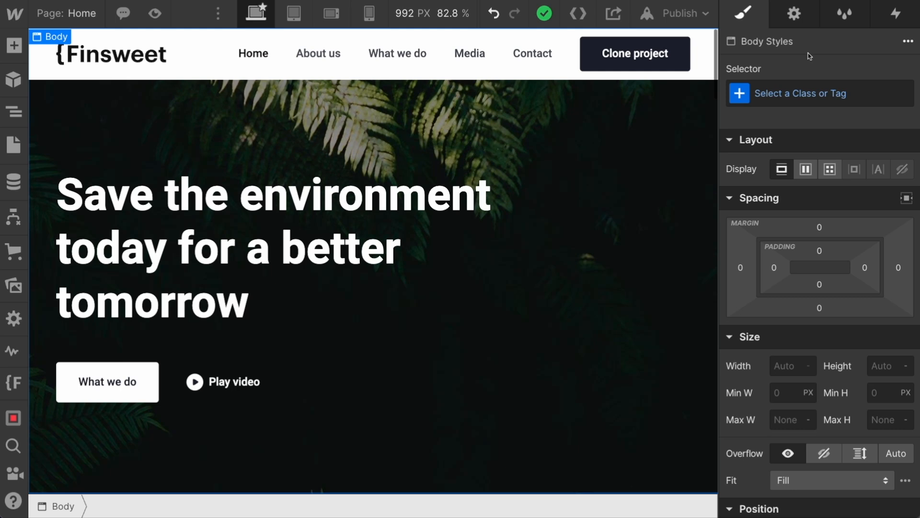
Step: Switch to the Webflow Designer, examine the sections inside main-wrapper on the Home page, and view the project's page list
left_click(16, 111)
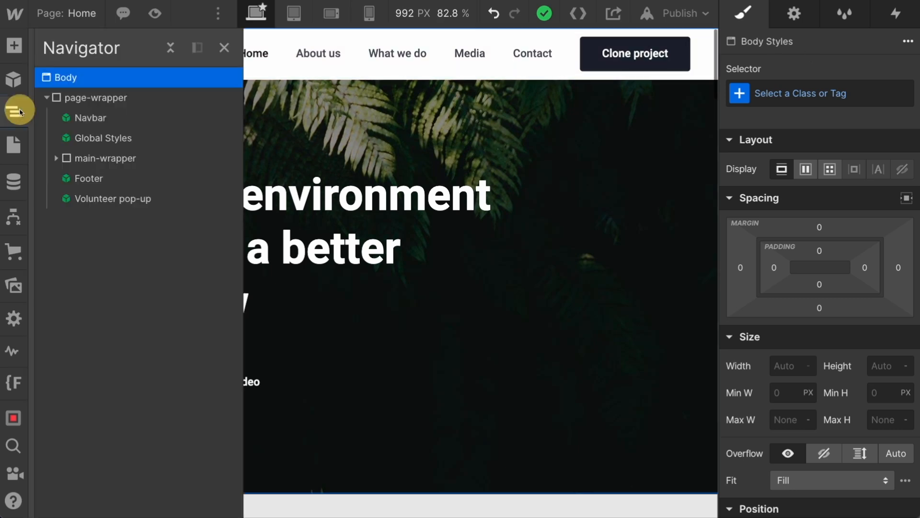
left_click(57, 158)
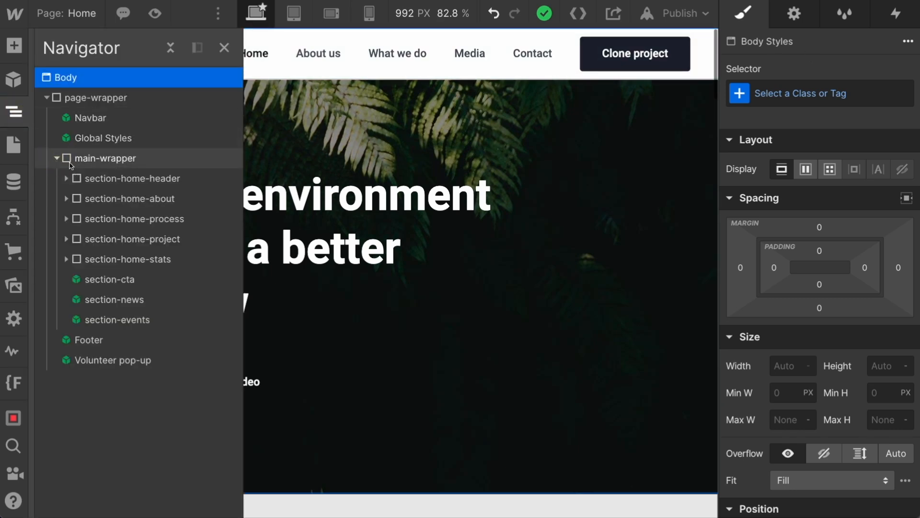
left_click(14, 144)
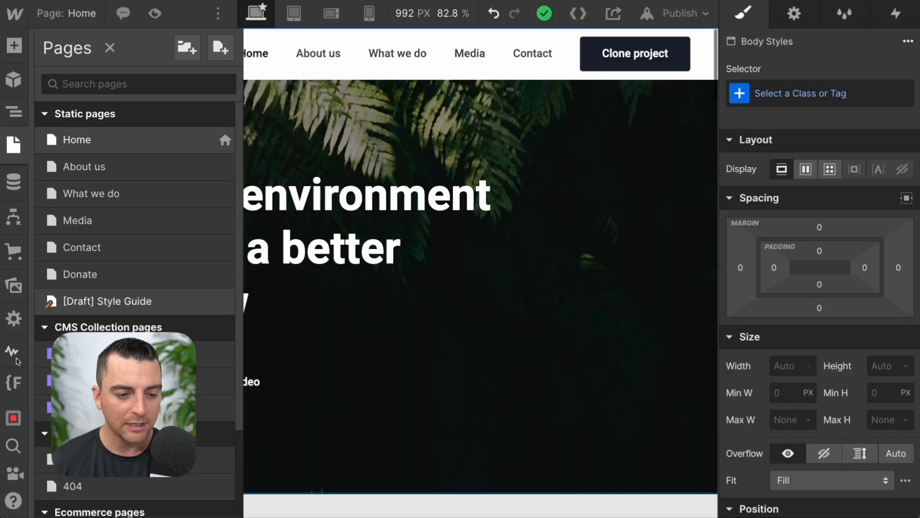
Step: Examine the Utility Classes folder in the Finsweet extension's Client-first Folders, and close the Folders and Client-first views
left_click(13, 383)
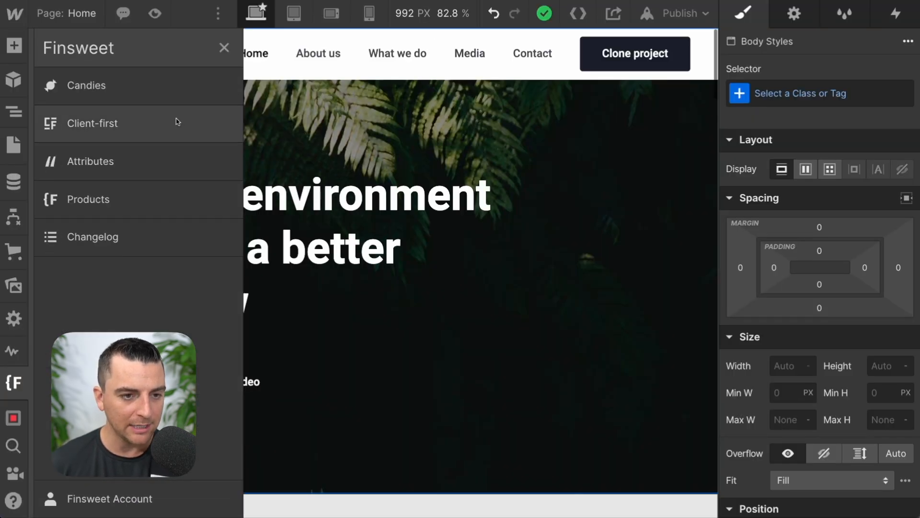
left_click(91, 126)
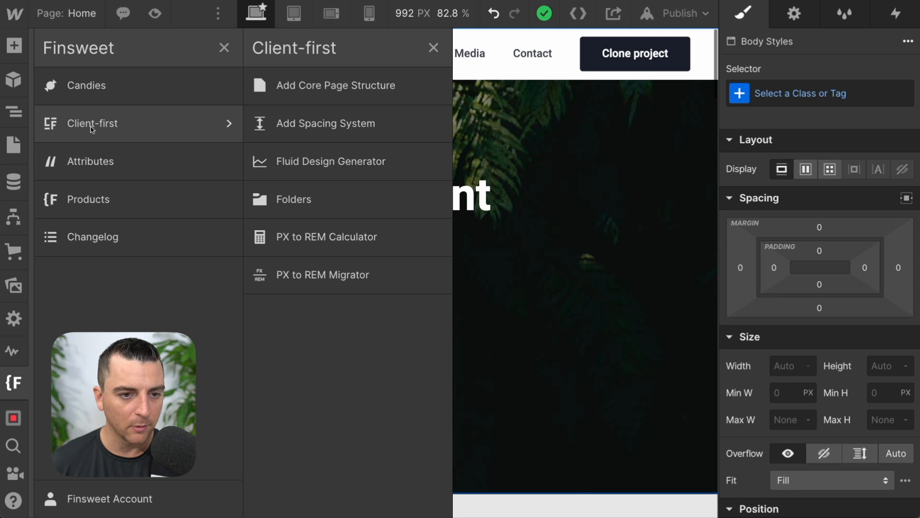
left_click(329, 200)
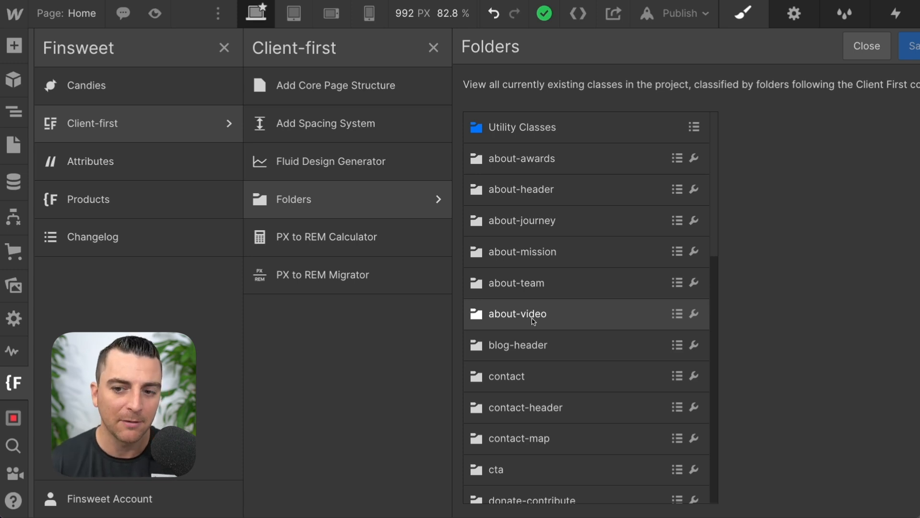
left_click(596, 129)
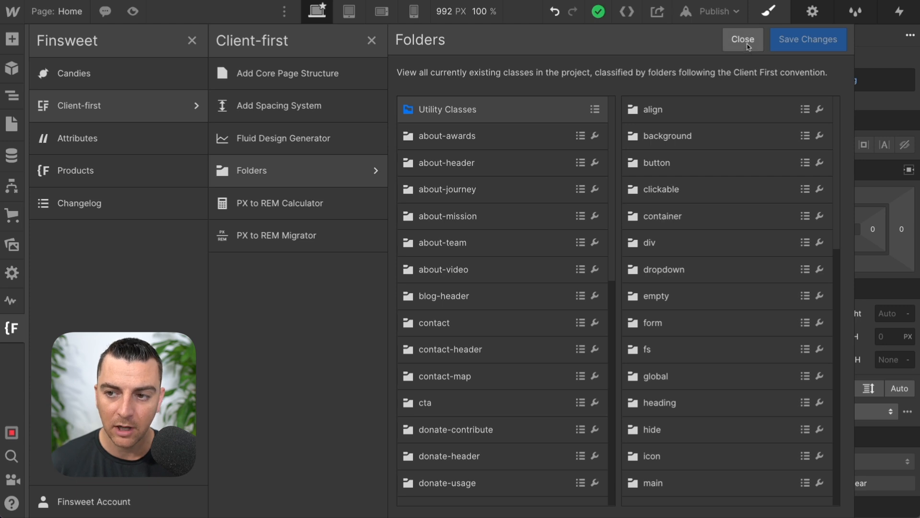
left_click(743, 40)
left_click(372, 41)
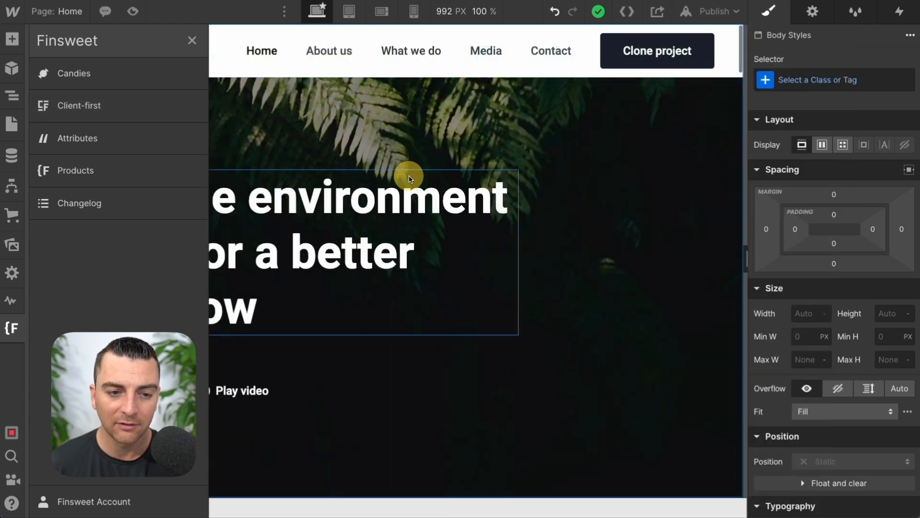
Step: Select the hero heading on the Home page and move the selection up to its home-header_component parent to inspect the class names
left_click(410, 179)
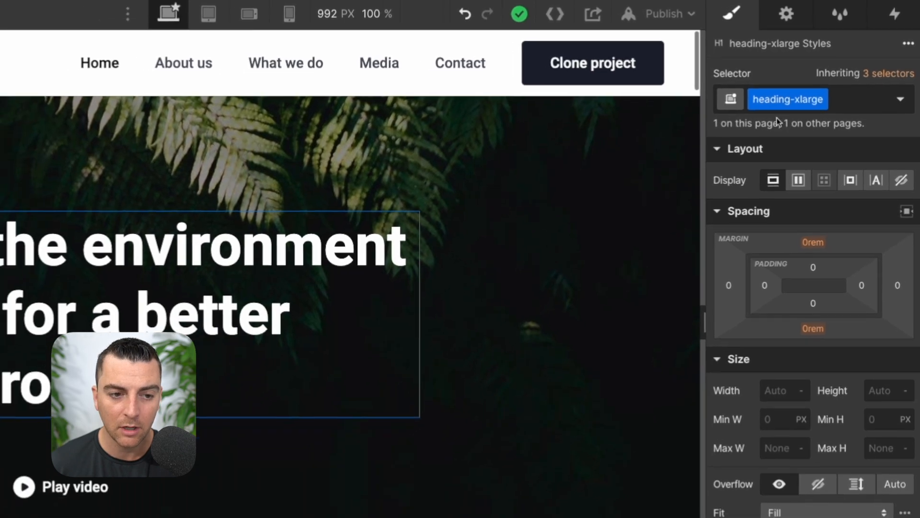
key("Up")
key("Up")
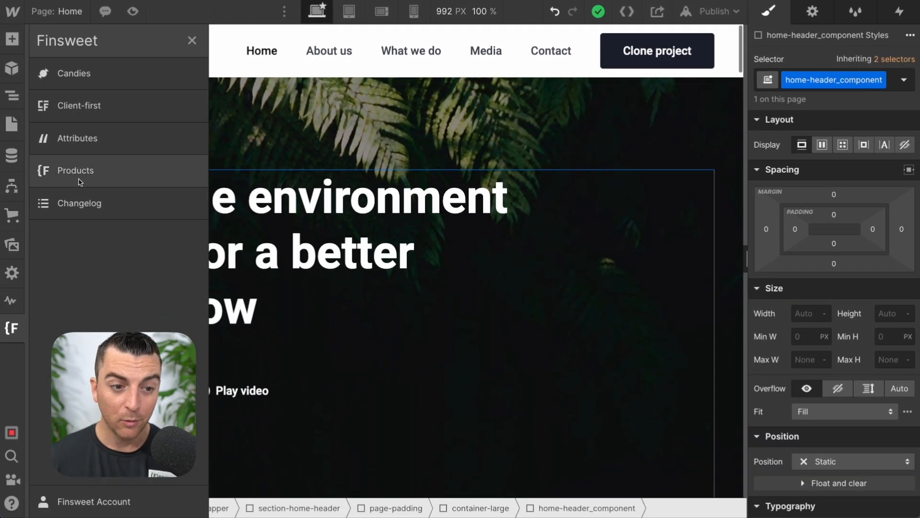
Step: Open the Finsweet extension's Client-first Folders and examine the custom class folders alongside the subfolders of Utility Classes
left_click(83, 115)
left_click(303, 173)
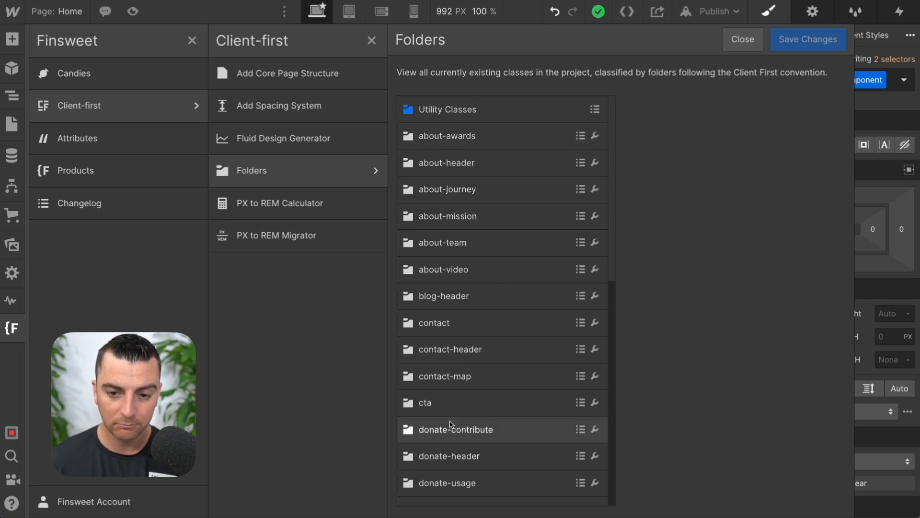
left_click(437, 113)
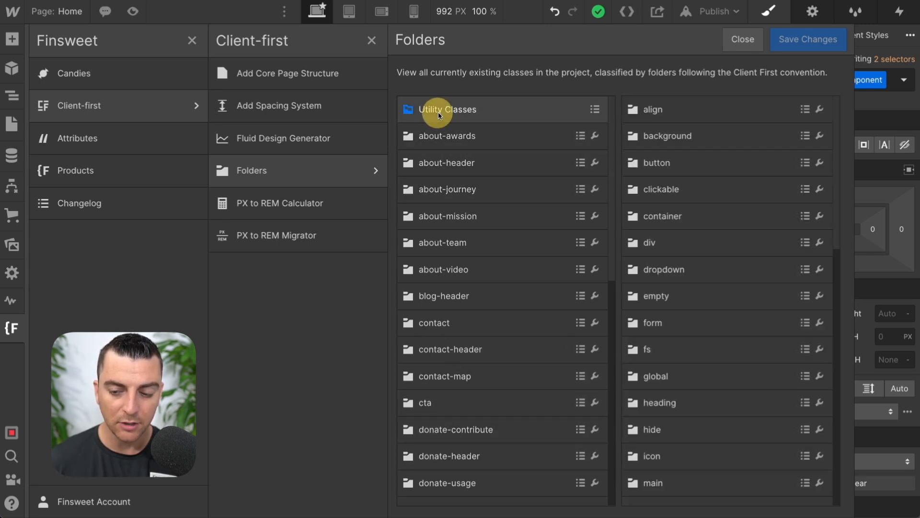
scroll(690, 202, "down", 1)
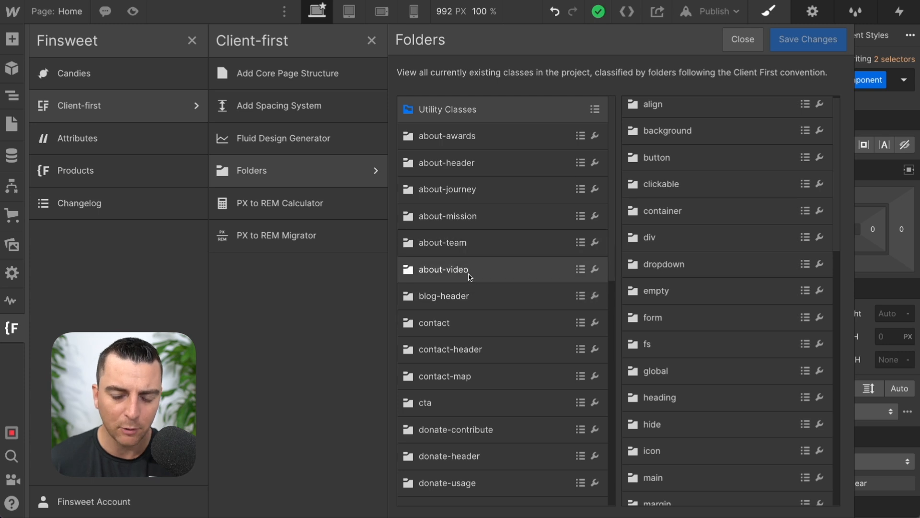
scroll(461, 352, "down", 1)
scroll(462, 352, "down", 2)
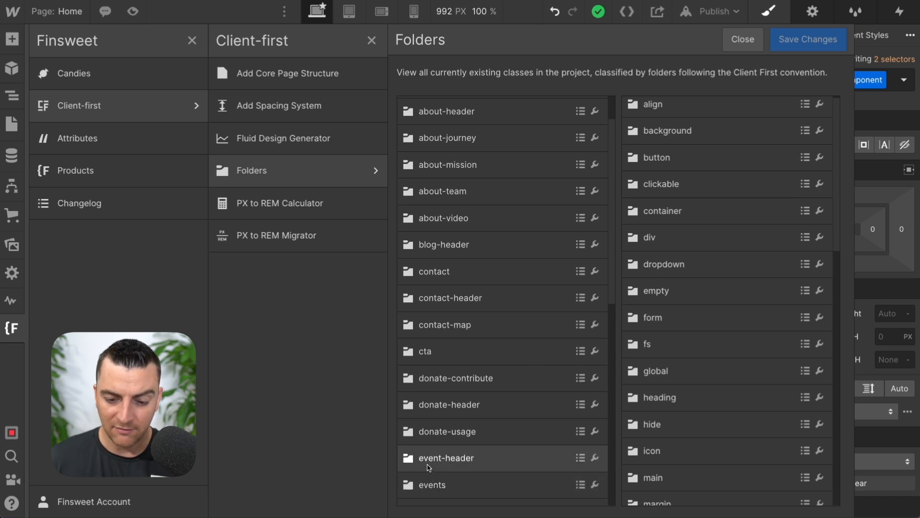
scroll(524, 281, "up", 3)
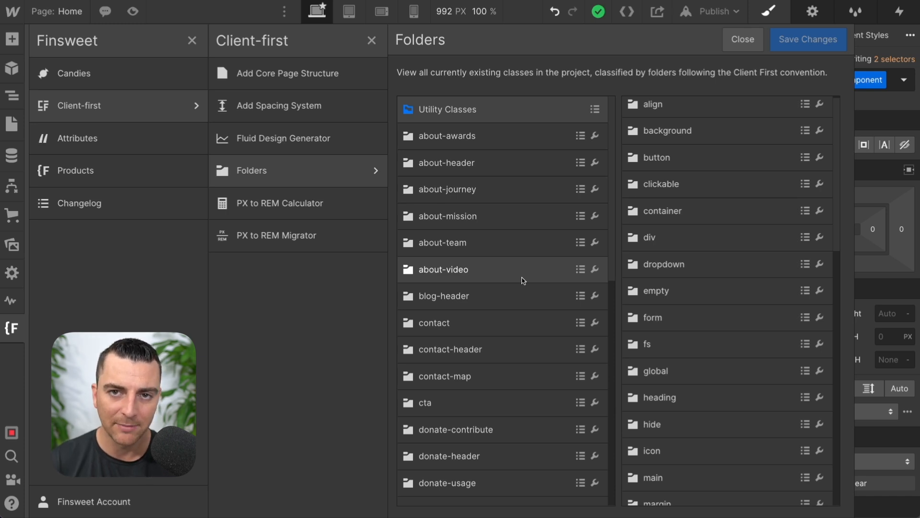
scroll(693, 242, "up", 1)
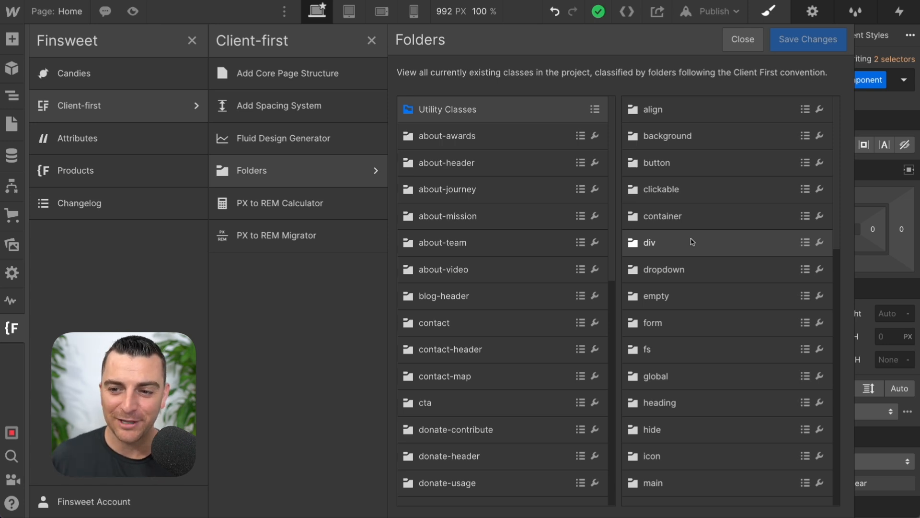
Step: Examine the container folder's classes and the remaining utility folders within Utility Classes, and close the Folders view
left_click(686, 216)
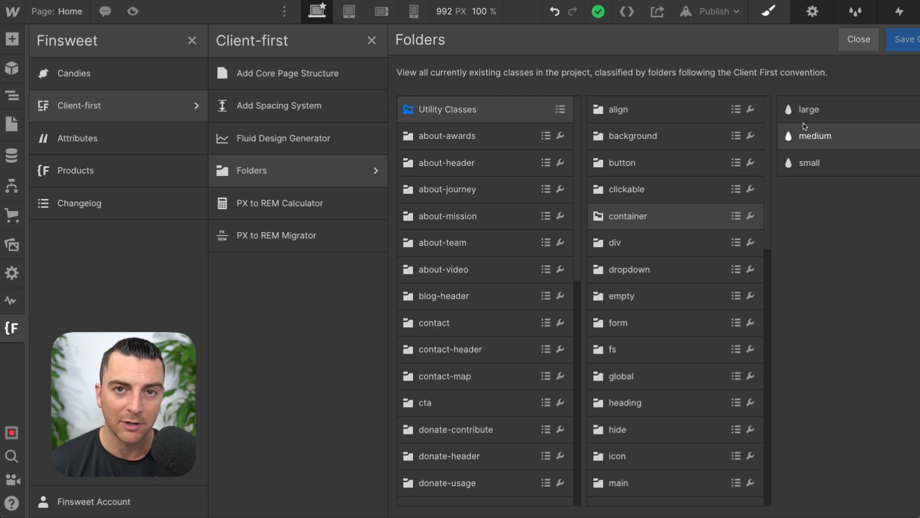
scroll(690, 144, "down", 1)
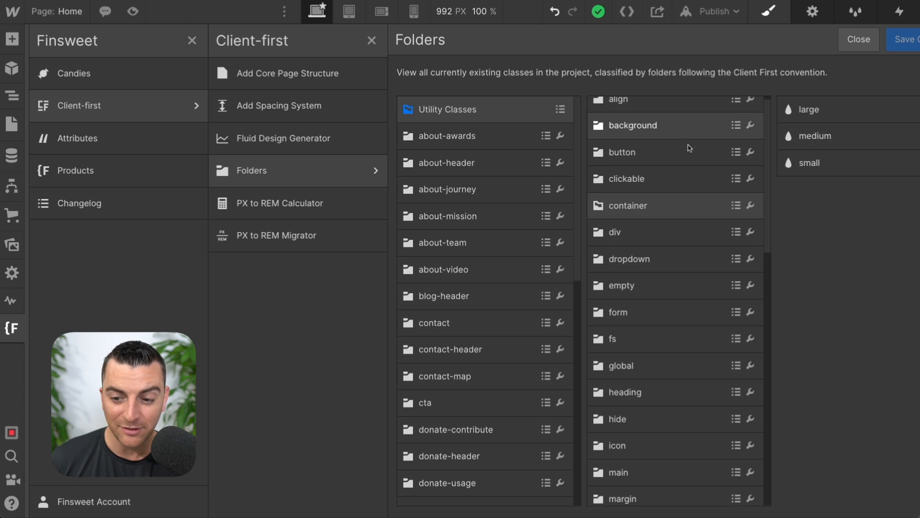
scroll(690, 147, "down", 1)
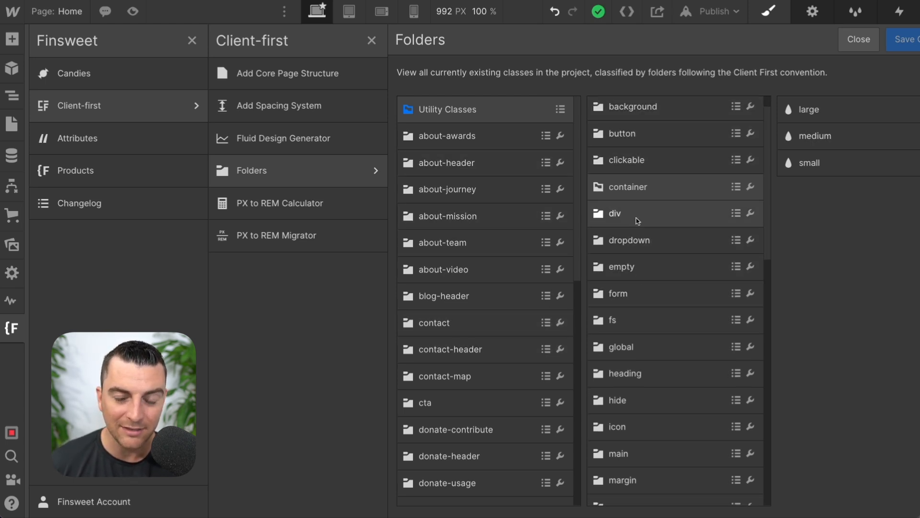
scroll(638, 221, "down", 2)
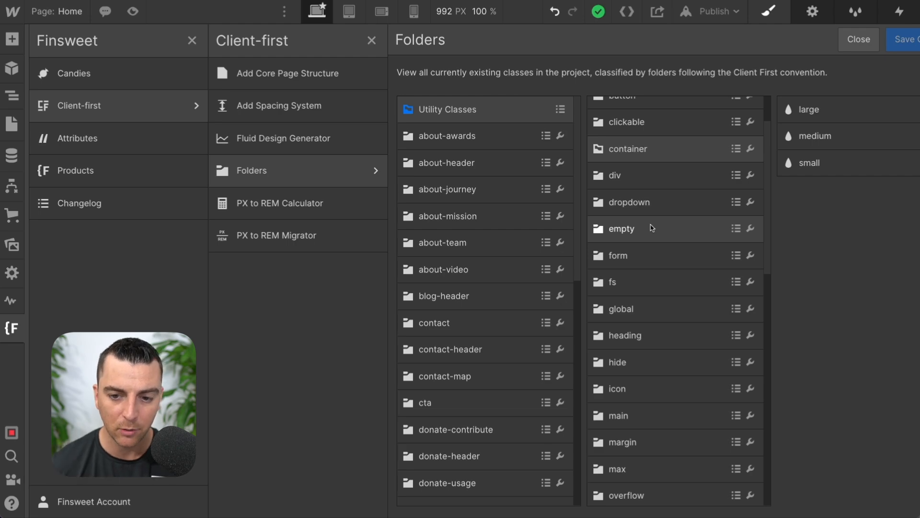
left_click(859, 40)
Step: Insert a div block directly below the hero heading on the Home page and give it the new class about-team-text
left_click(464, 172)
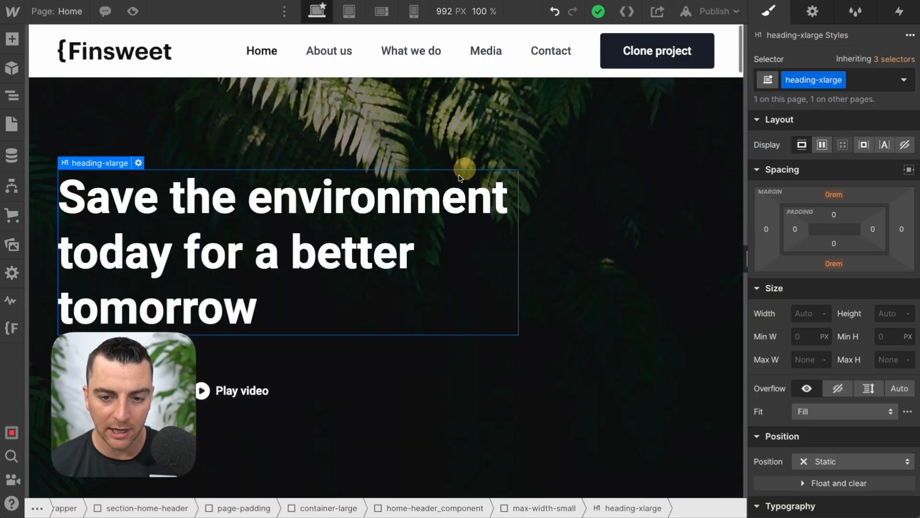
key("a")
left_click(56, 303)
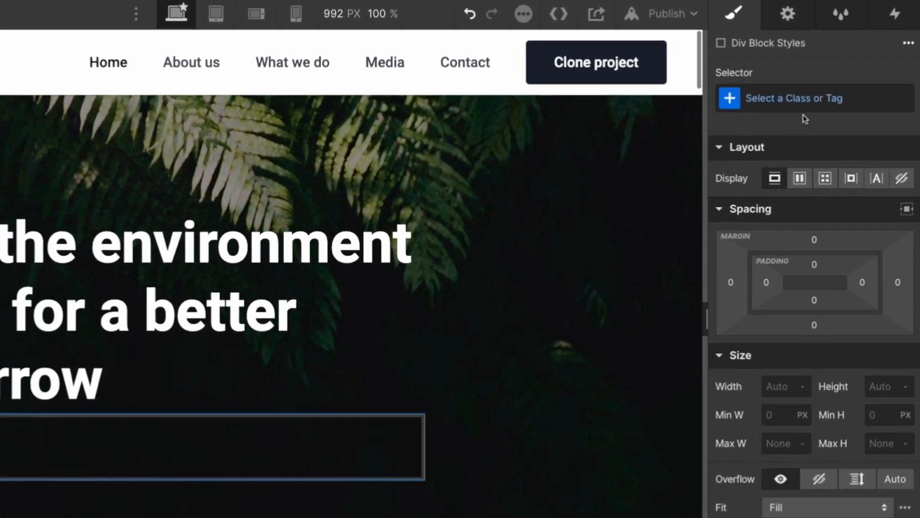
left_click(798, 104)
type("about-team-")
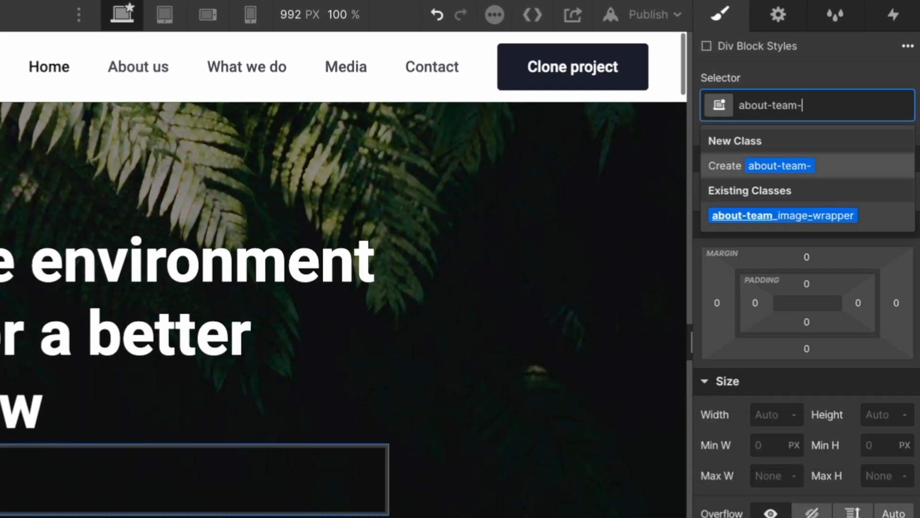
type("sect")
key("BackSpace")
key("BackSpace")
key("BackSpace")
key("BackSpace")
type("text")
key("Return")
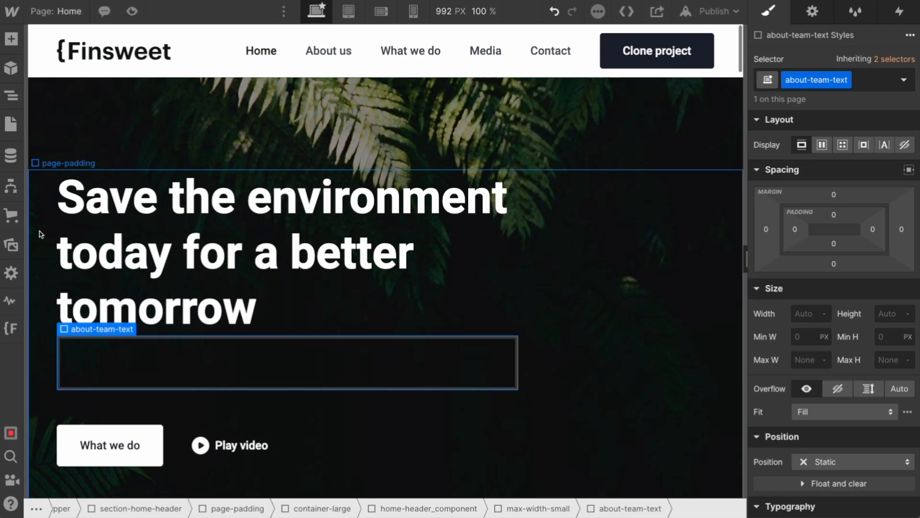
Step: Reopen the Client-first Folders and expand Utility Classes, about and team to locate the text class
left_click(10, 328)
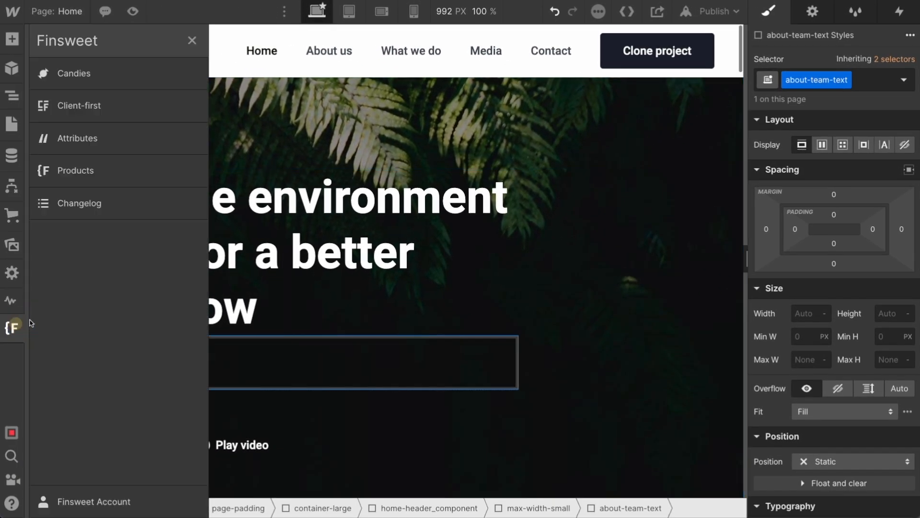
left_click(91, 106)
left_click(292, 168)
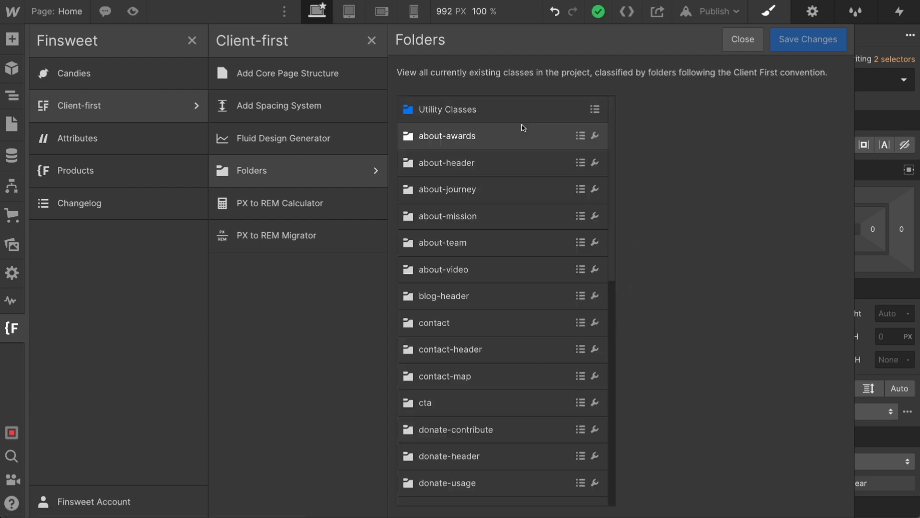
left_click(522, 112)
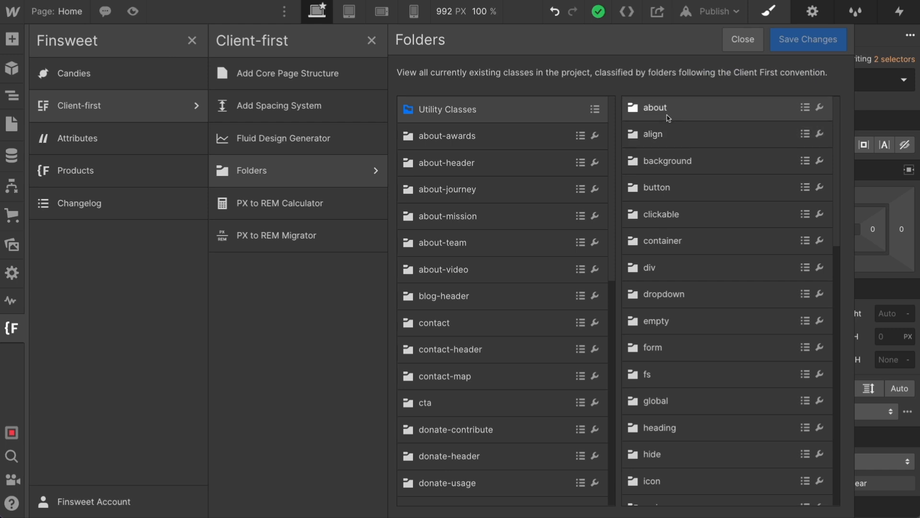
left_click(661, 111)
left_click(840, 113)
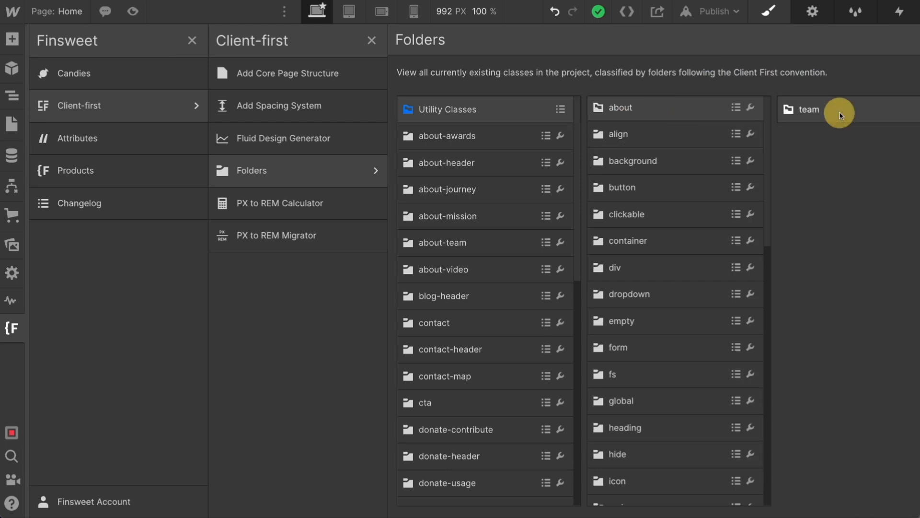
key("ctrl+0")
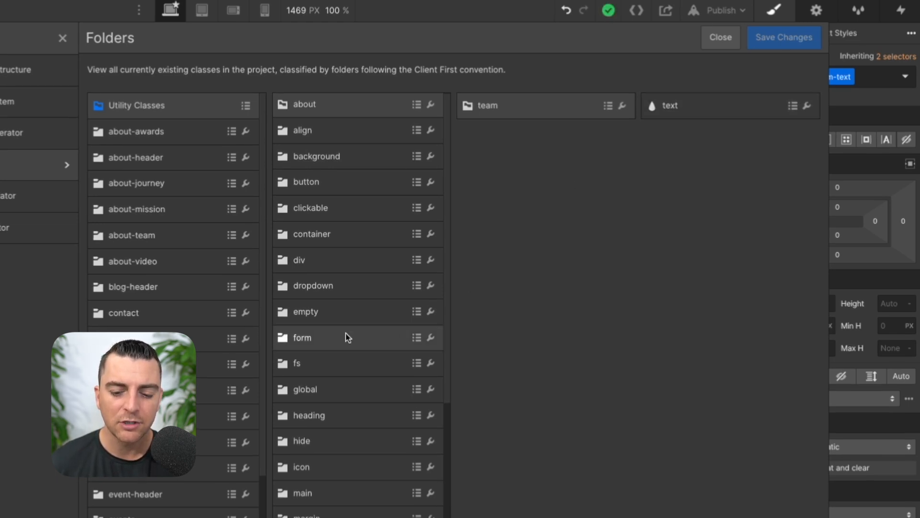
Step: Review the utility folder list, inspect which elements use the about-team-text class, and close the Folders view
scroll(346, 333, "down", 9)
scroll(346, 333, "up", 10)
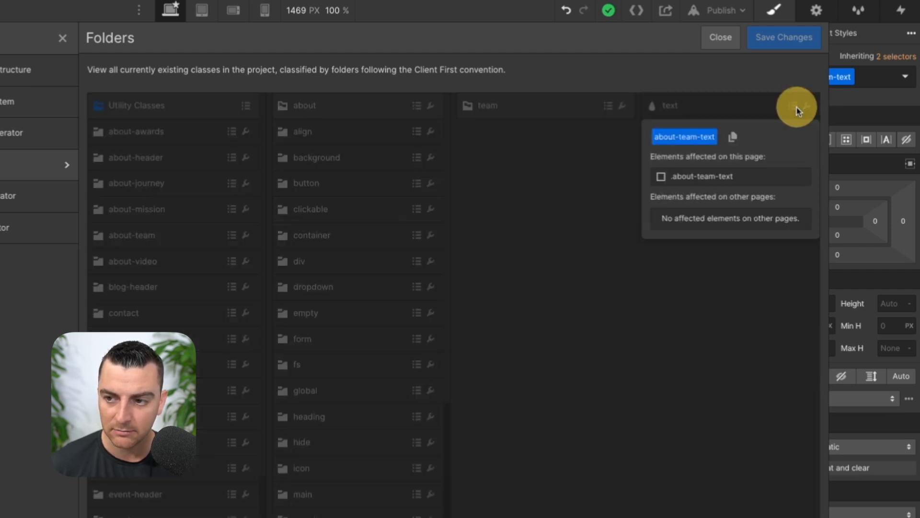
left_click(794, 106)
left_click(668, 173)
left_click(689, 175)
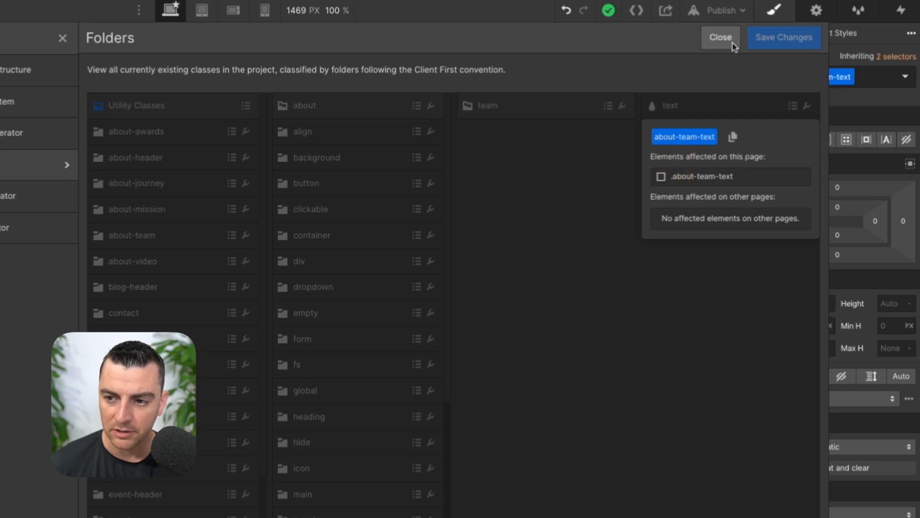
left_click(718, 47)
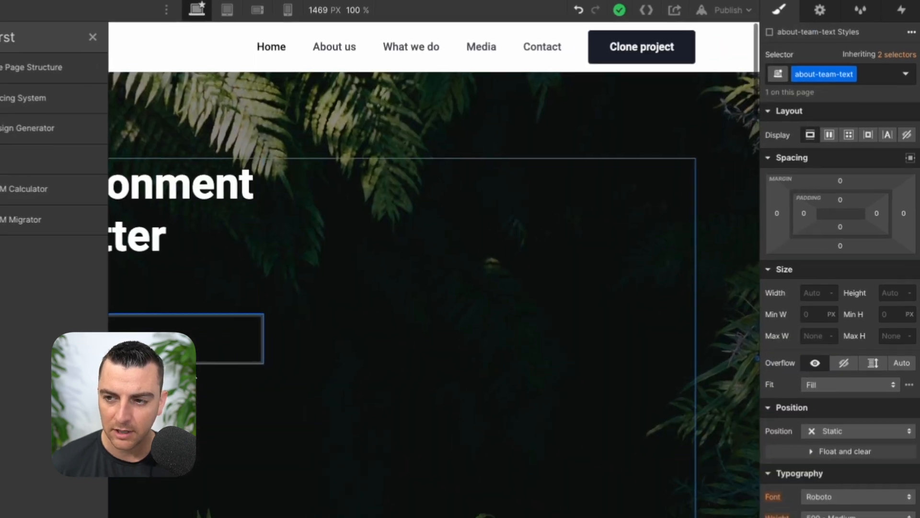
Step: Rename the class of the empty div block below the hero heading to about-team_text
left_click(318, 302)
left_click(265, 268)
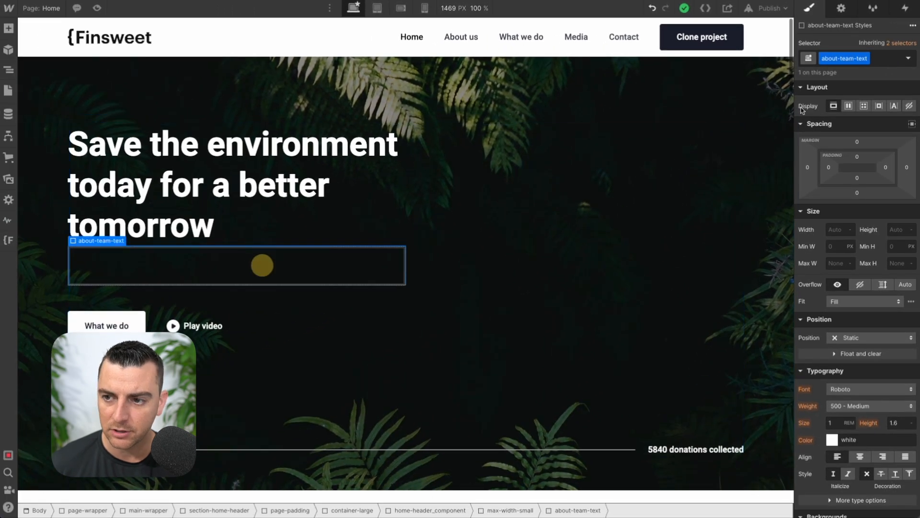
left_click(865, 58)
left_click(848, 73)
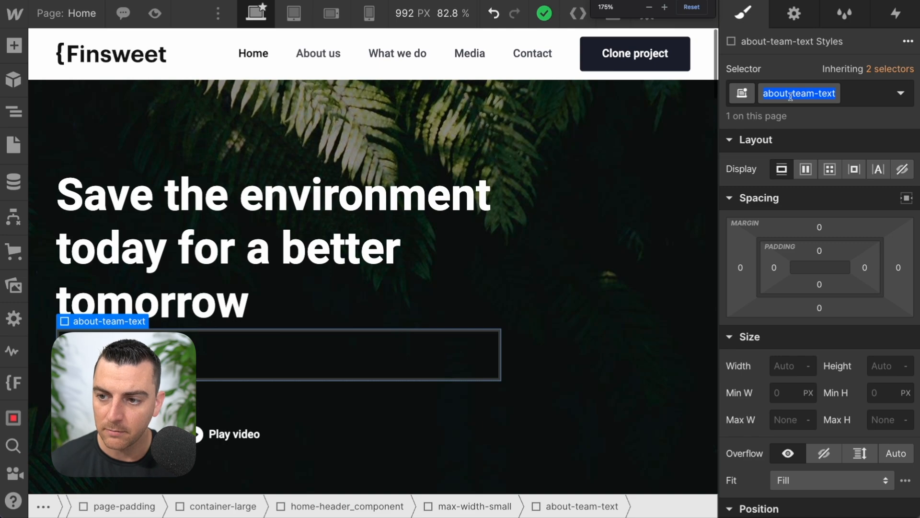
key("Escape")
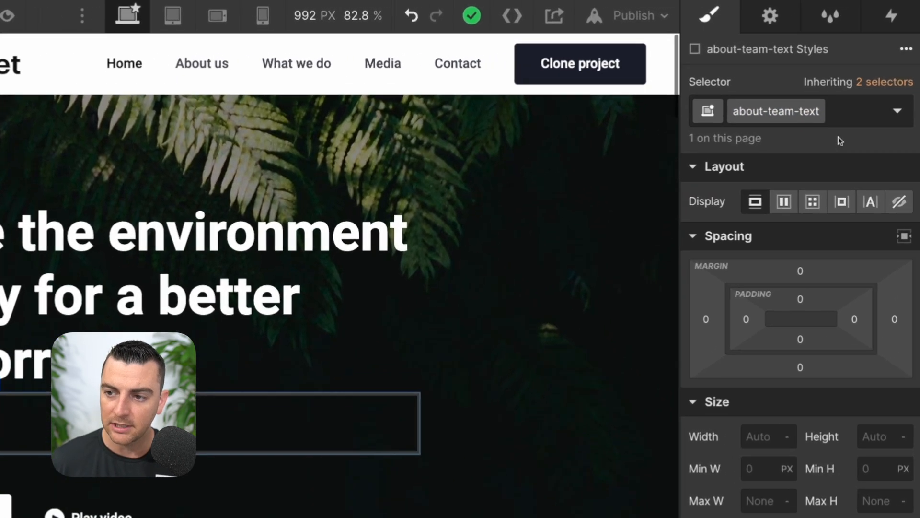
left_click(801, 112)
key("BackSpace")
type("_")
key("Return")
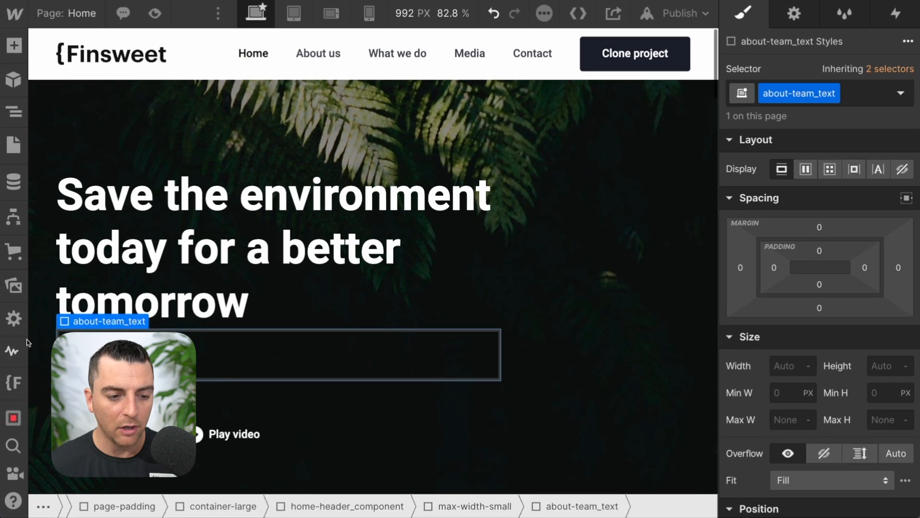
Step: Open the Client-first Folders and examine the classes inside the about-team custom folder
left_click(13, 380)
left_click(124, 123)
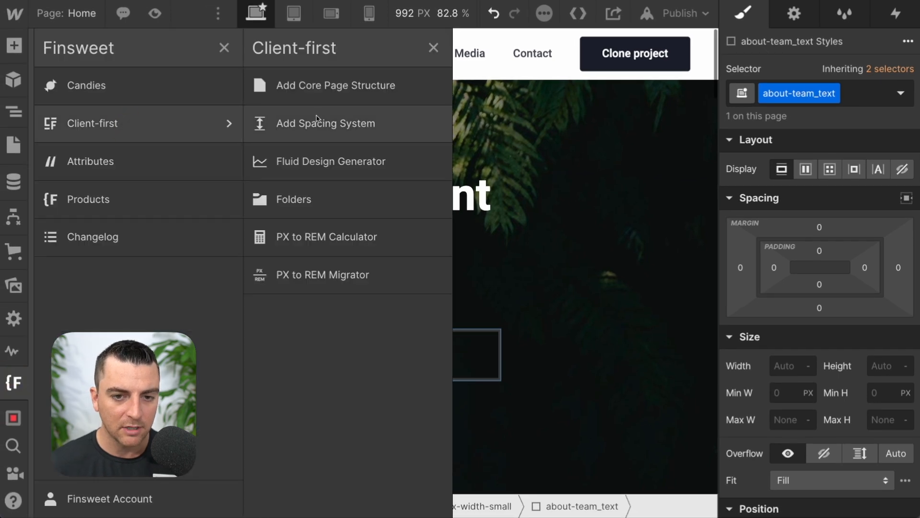
left_click(326, 199)
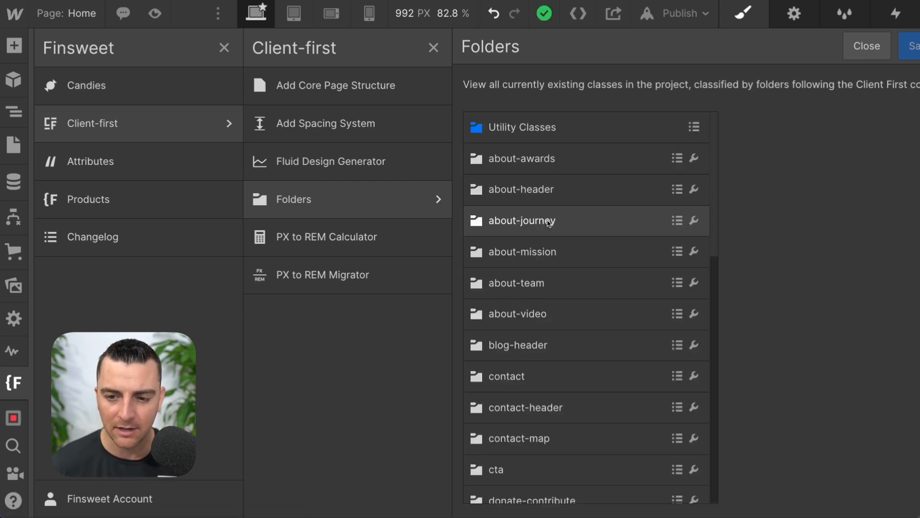
left_click(507, 286)
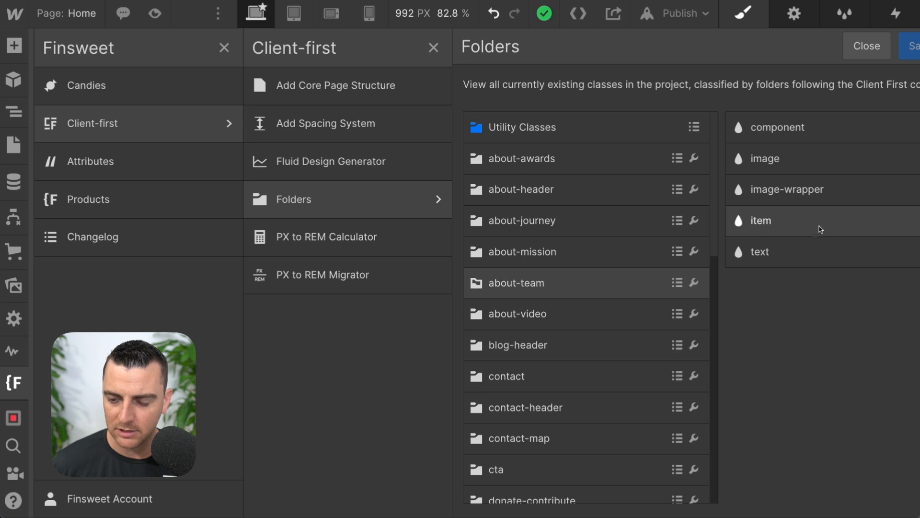
Step: Examine the section folder inside Utility Classes to see how the section classes are grouped, and close the Folders view
left_click(630, 120)
scroll(828, 247, "down", 2)
scroll(829, 246, "down", 3)
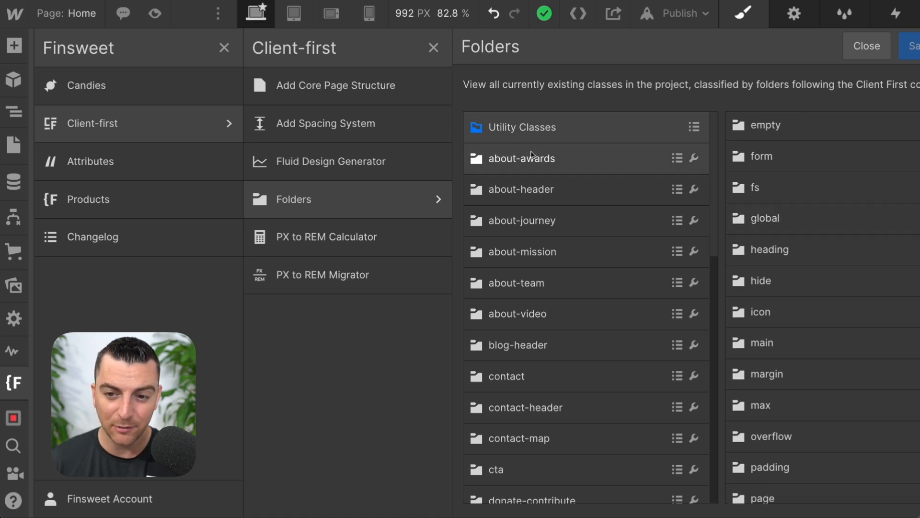
scroll(817, 200, "down", 4)
scroll(758, 315, "down", 2)
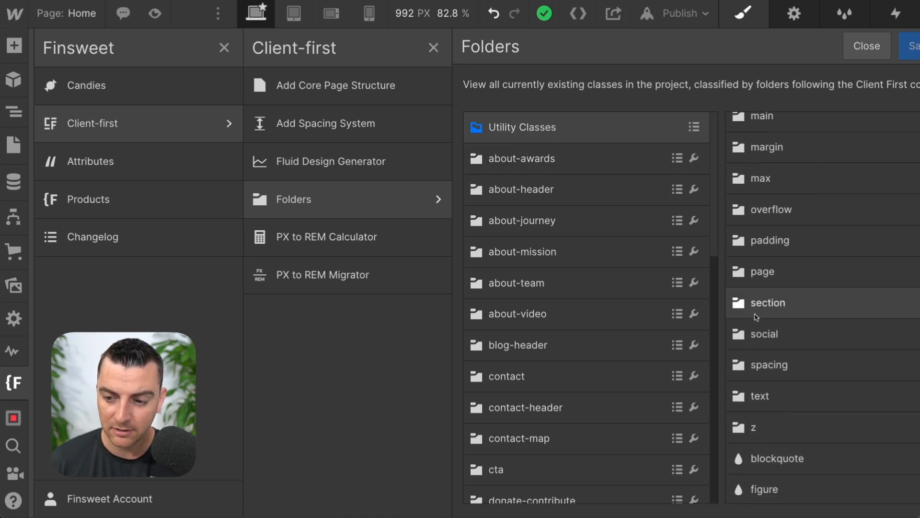
left_click(756, 312)
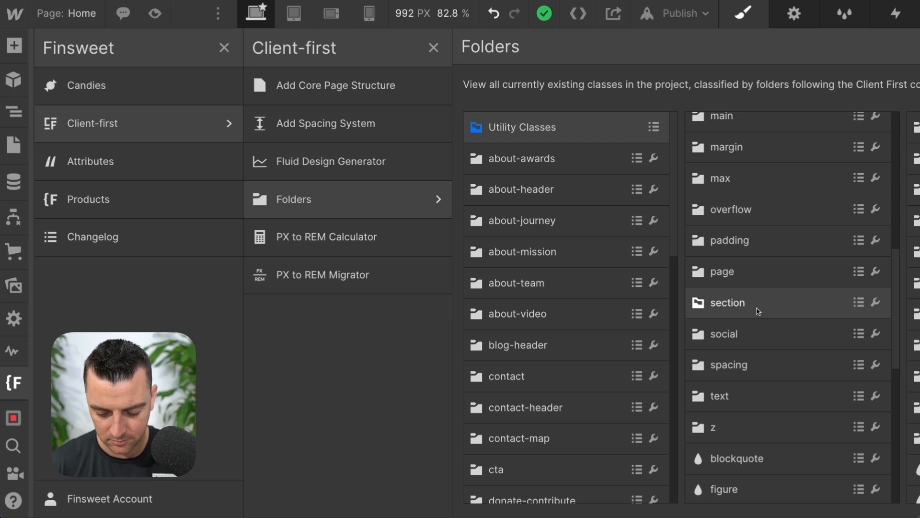
key("ctrl+minus")
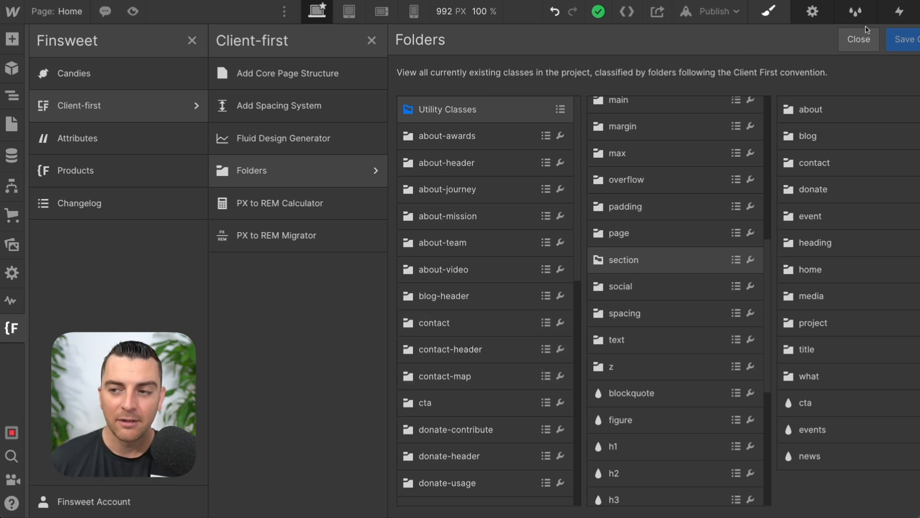
left_click(859, 39)
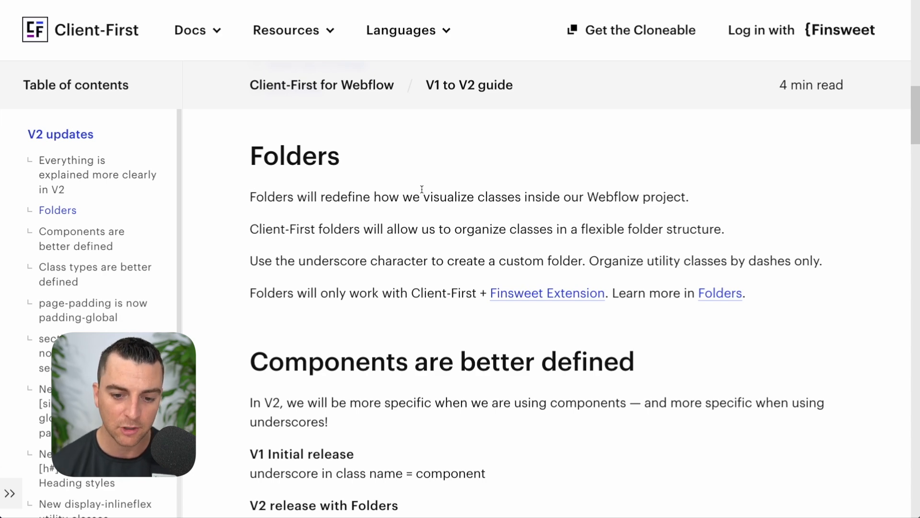
Step: Read the V1 to V2 guide sections on component naming, class types, and the page-padding to padding-global rename
scroll(422, 189, "down", 4)
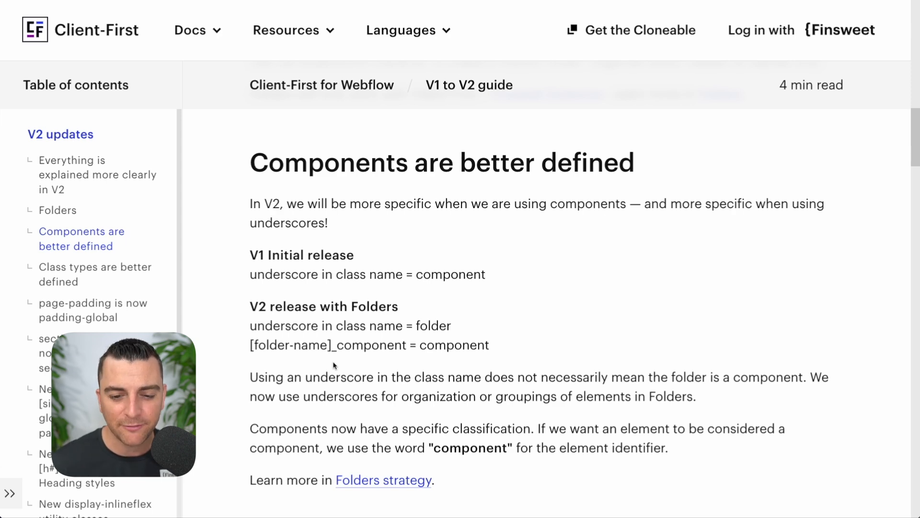
left_click_drag(452, 325, 413, 324)
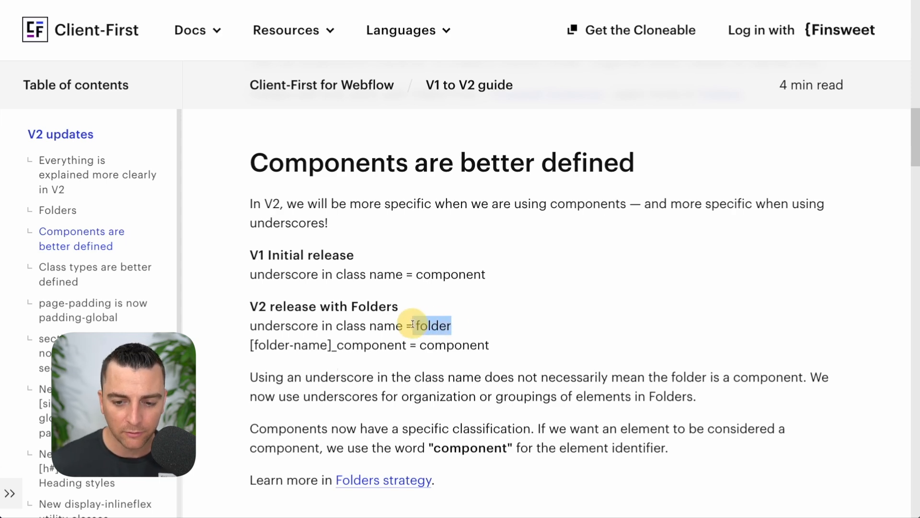
left_click(413, 324)
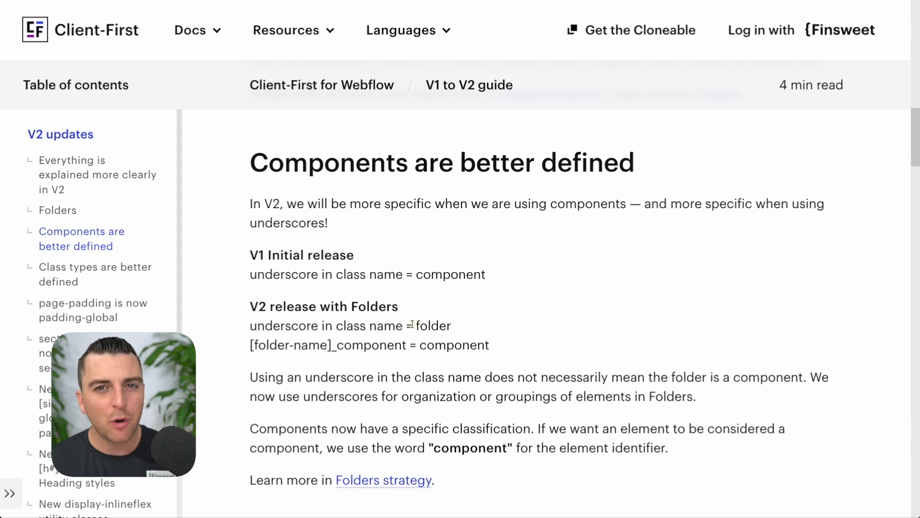
scroll(412, 324, "down", 1)
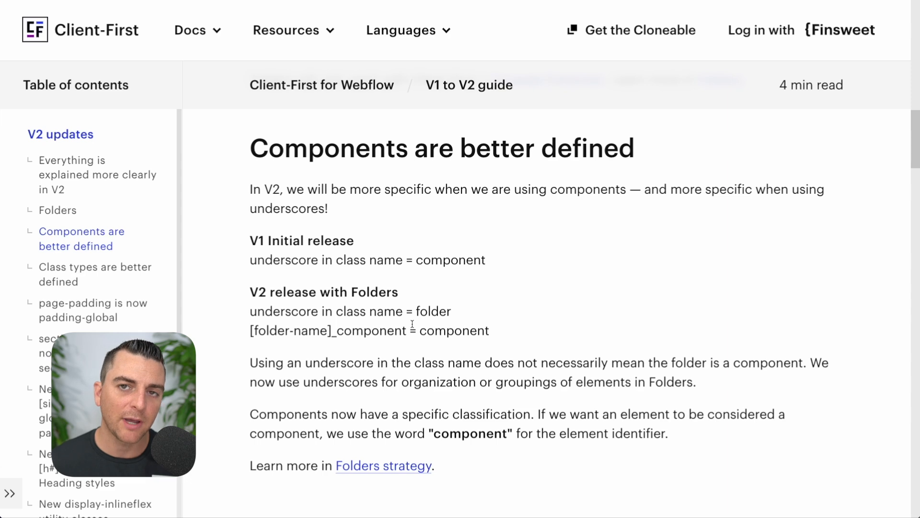
scroll(413, 324, "down", 3)
scroll(413, 325, "down", 5)
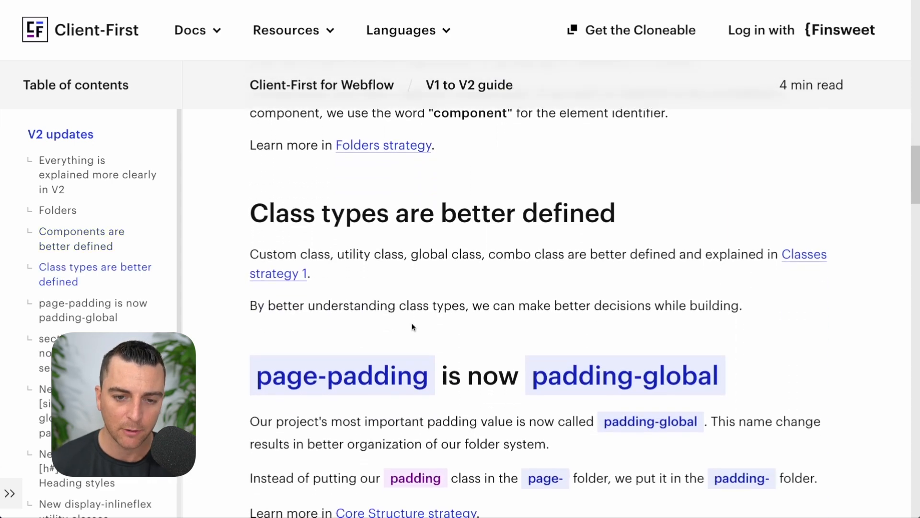
scroll(412, 324, "down", 1)
scroll(303, 168, "down", 3)
scroll(303, 169, "down", 1)
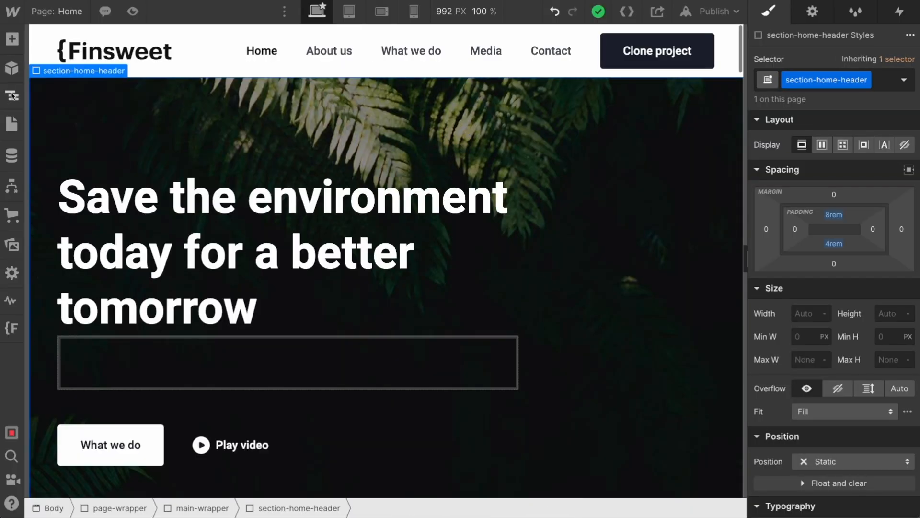
Step: In the Webflow project, rename the page-padding class inside section-home-header to padding-global
left_click(12, 95)
left_click(76, 85)
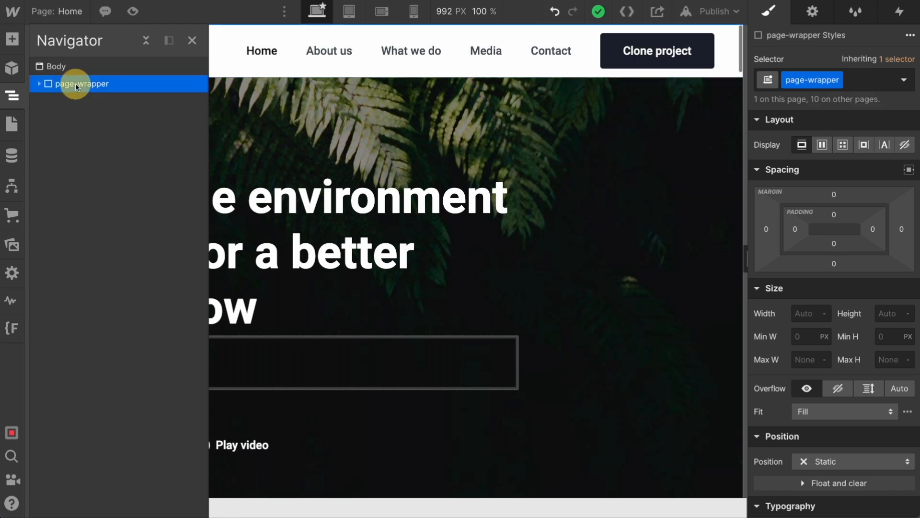
left_click(39, 83)
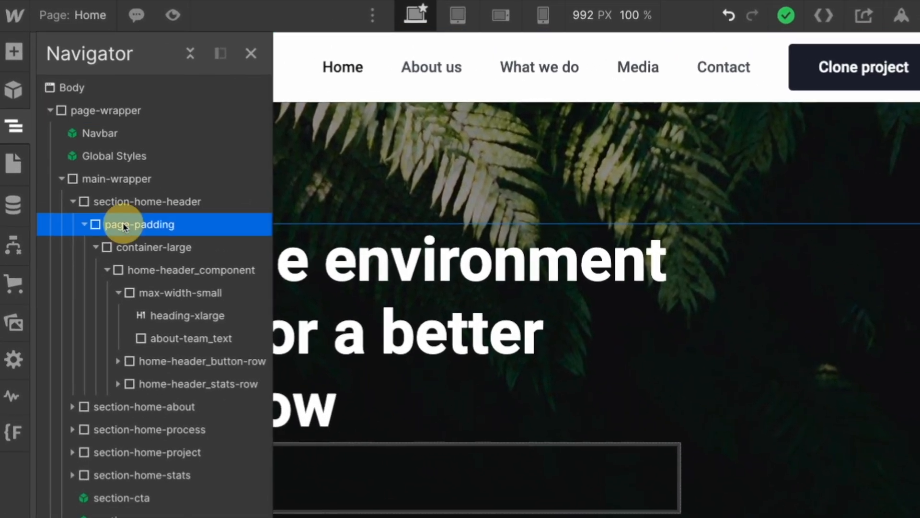
left_click(124, 225)
left_click(811, 106)
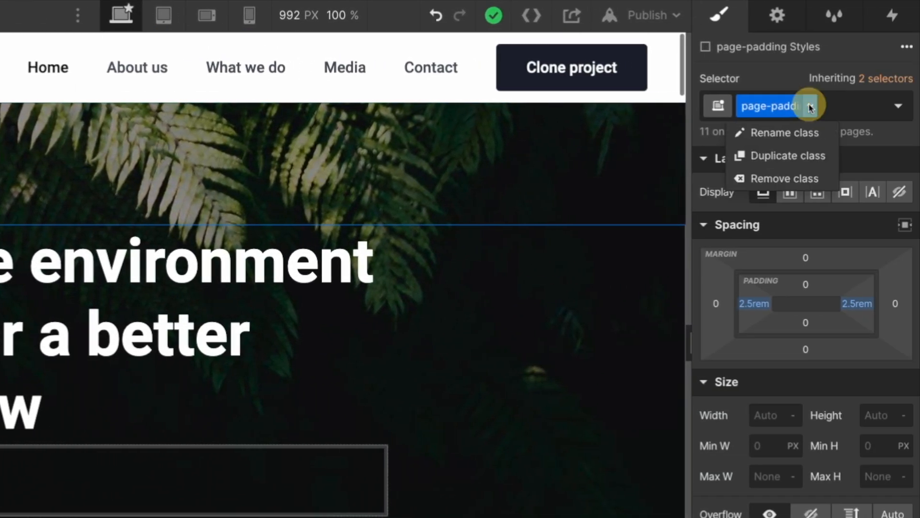
left_click(801, 132)
type("padding-gl")
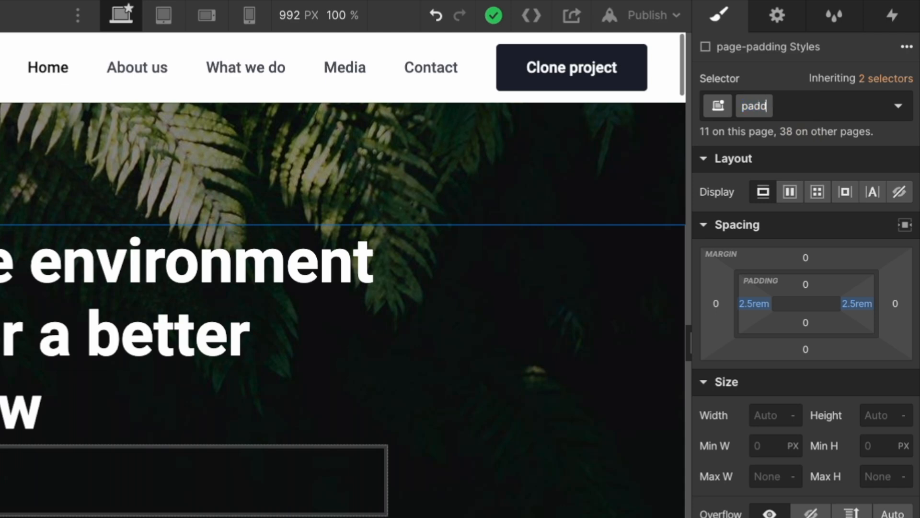
type("obal")
key("Return")
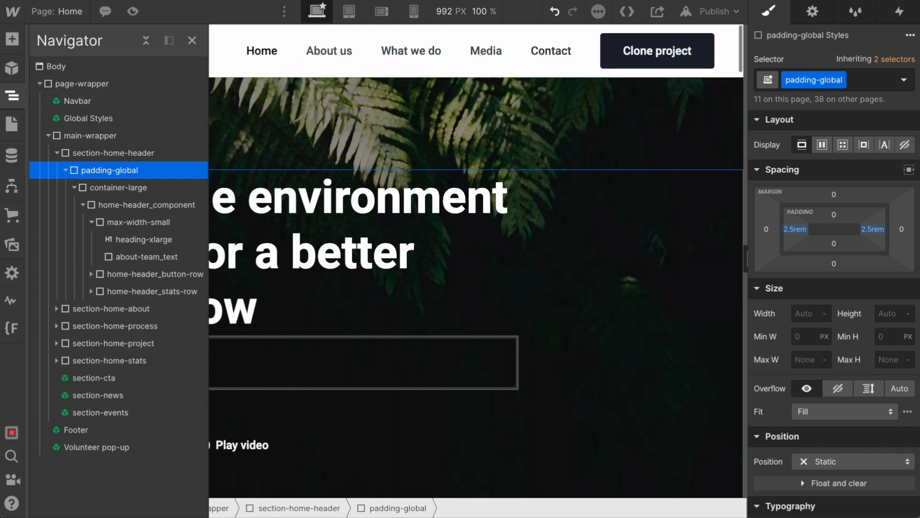
Step: Open the Client-first Folders and examine the classes inside the padding folder of Utility Classes
left_click(21, 330)
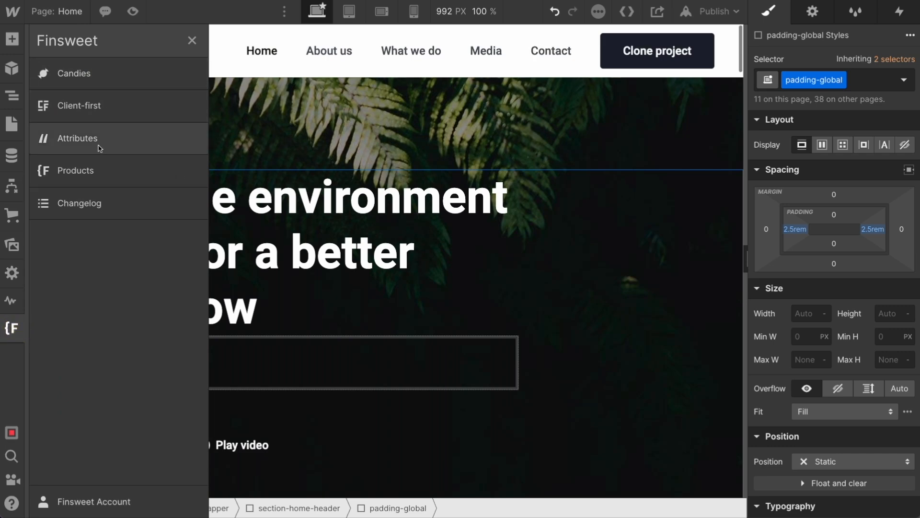
left_click(94, 104)
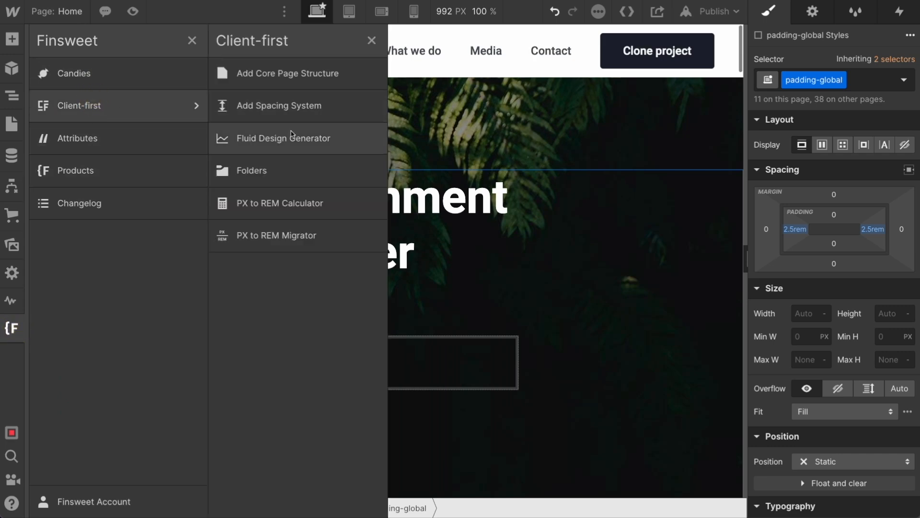
left_click(288, 170)
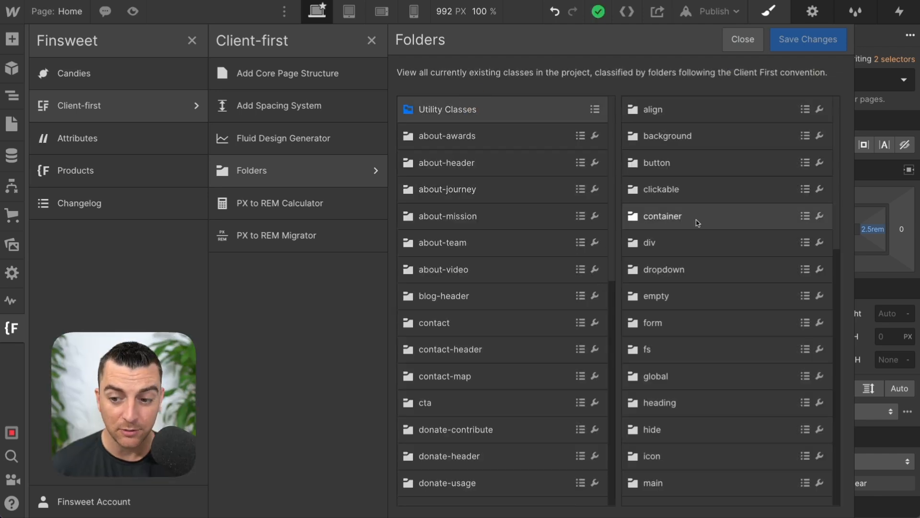
scroll(693, 307, "down", 6)
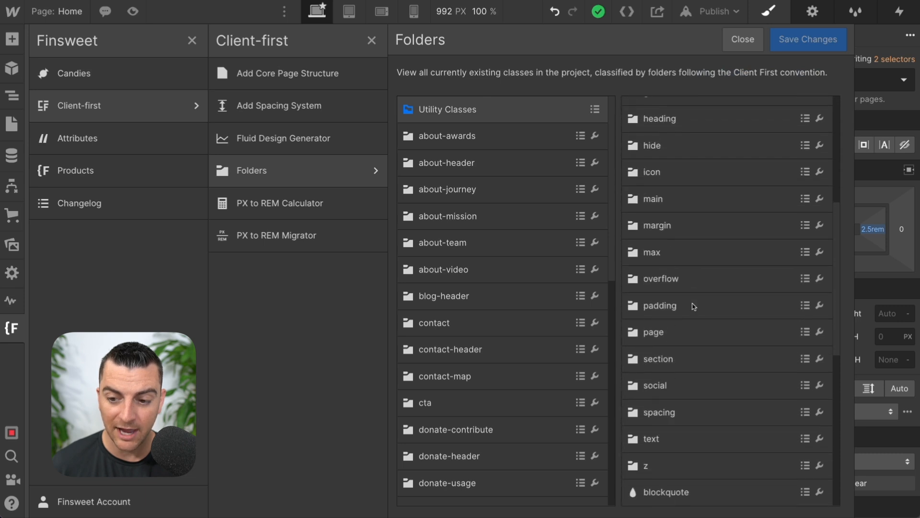
left_click(677, 296)
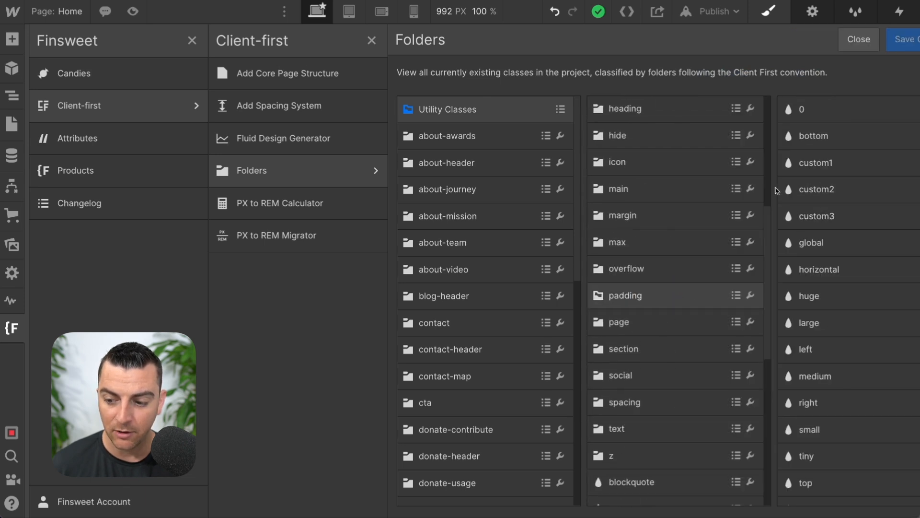
scroll(807, 205, "down", 1)
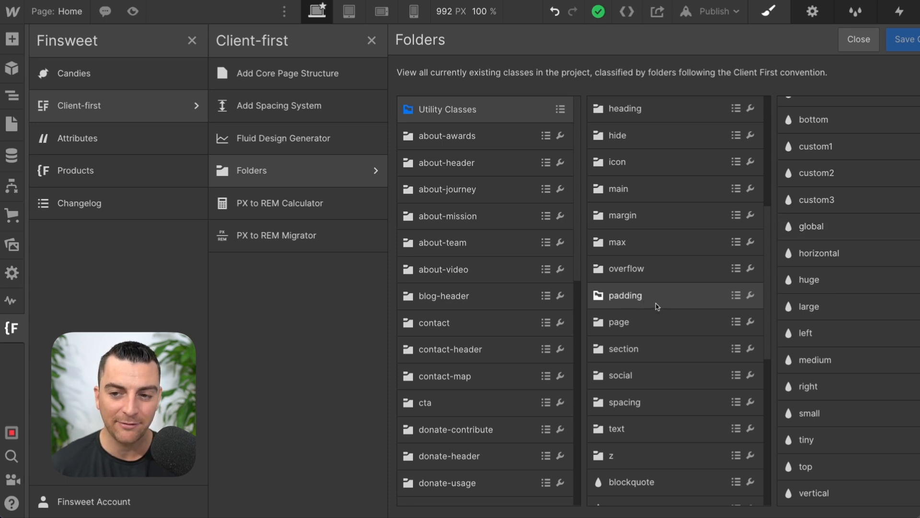
Step: Compare the page folder with the padding folder in Utility Classes, and close the Folders view
scroll(657, 307, "up", 5)
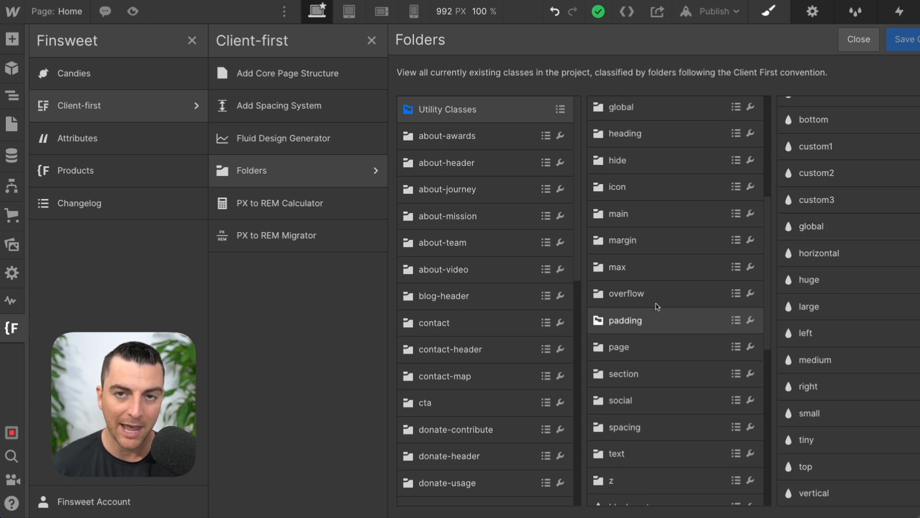
scroll(640, 159, "up", 1)
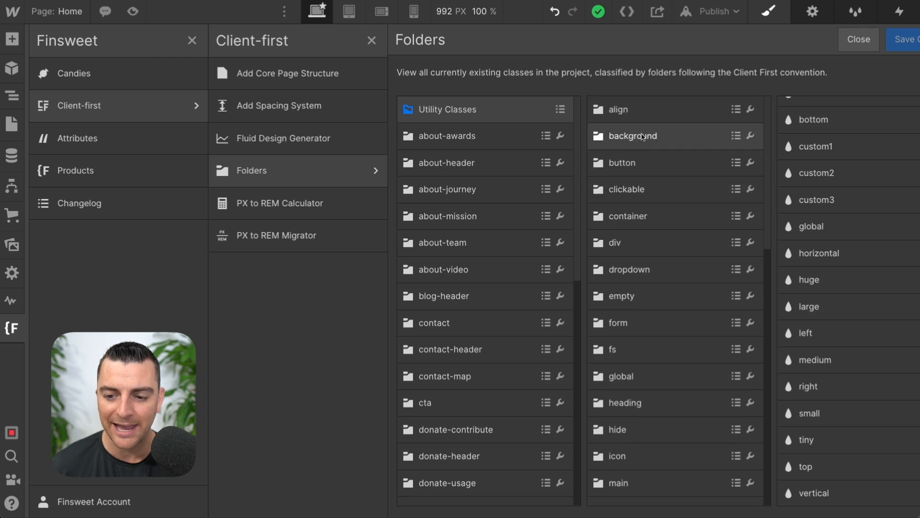
scroll(643, 138, "down", 6)
left_click(674, 282)
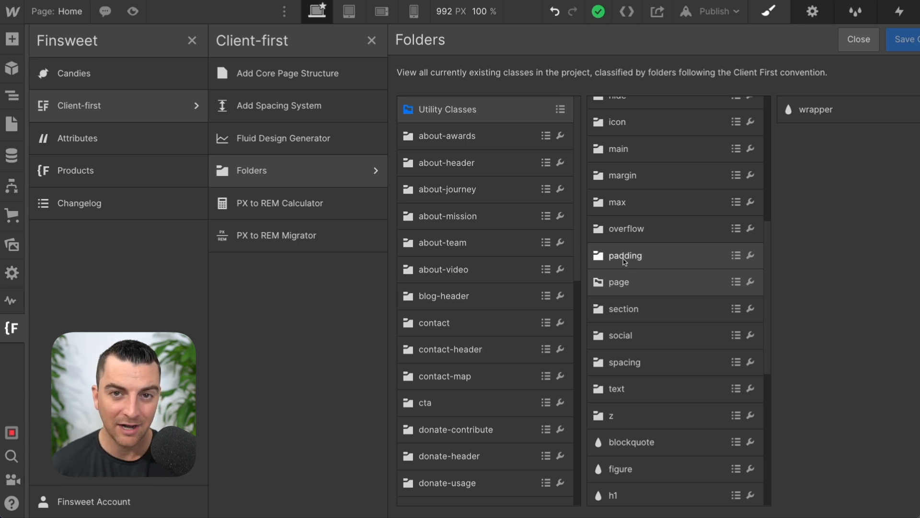
left_click(627, 259)
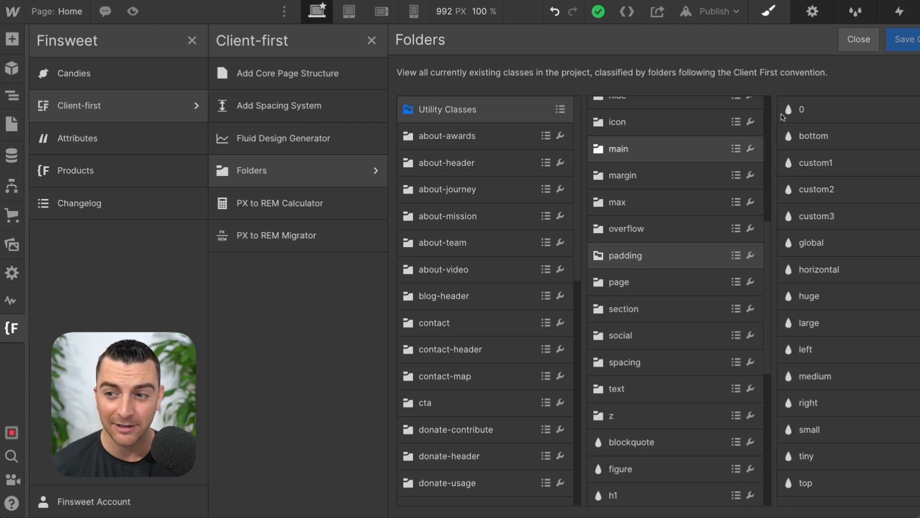
left_click(859, 39)
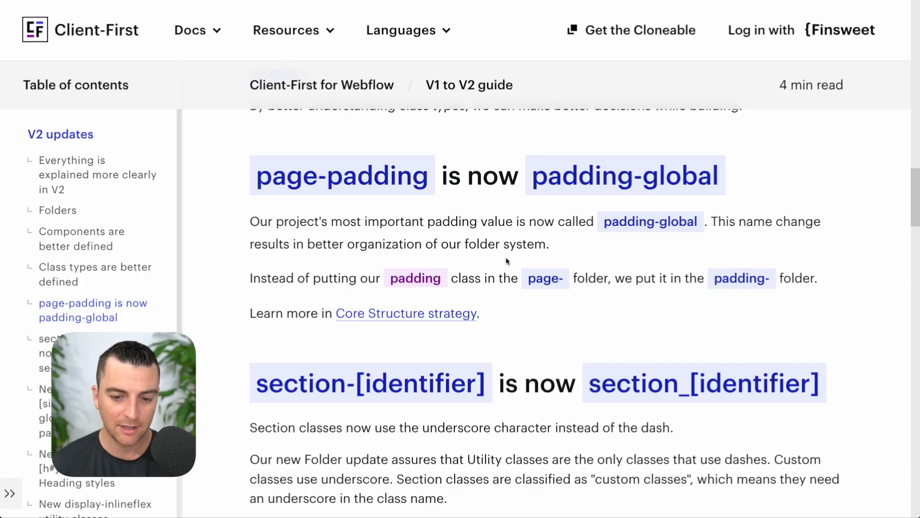
Step: Read the V1 to V2 guide section on section-[identifier] changing to section_[identifier]
scroll(506, 260, "down", 3)
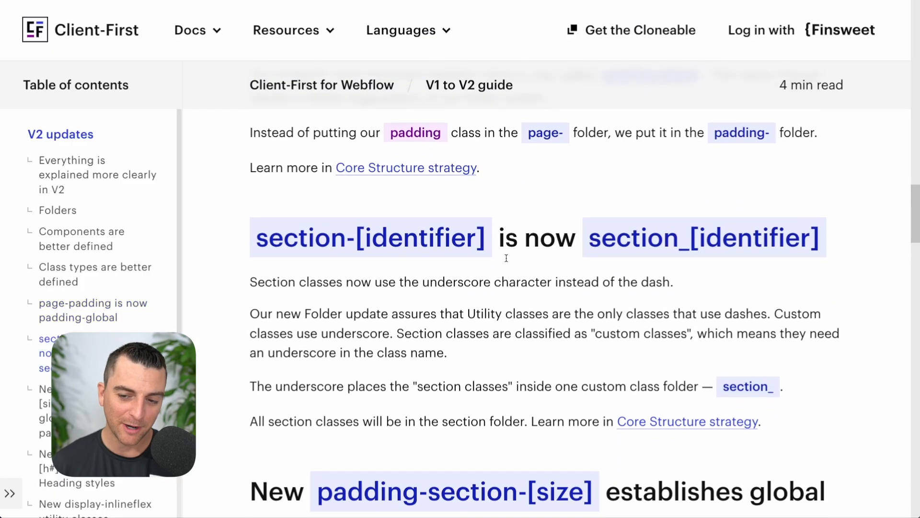
scroll(507, 258, "down", 1)
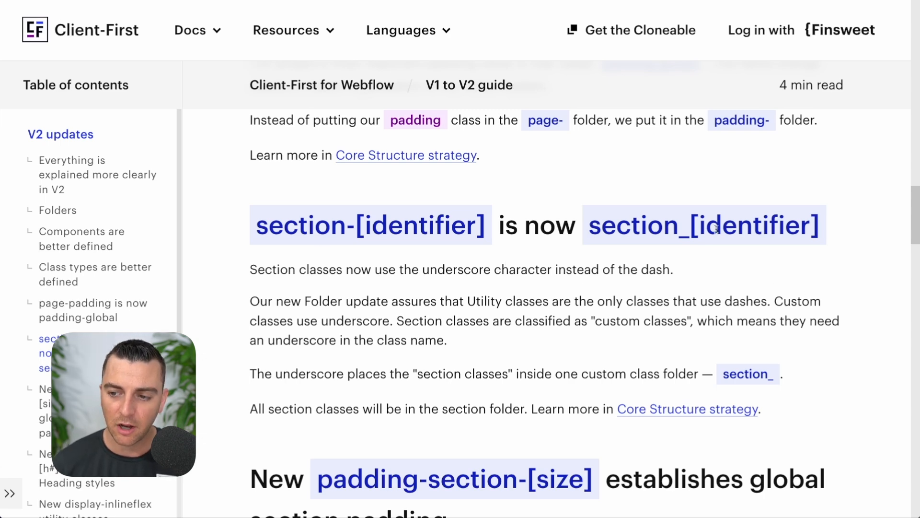
left_click_drag(352, 228, 347, 229)
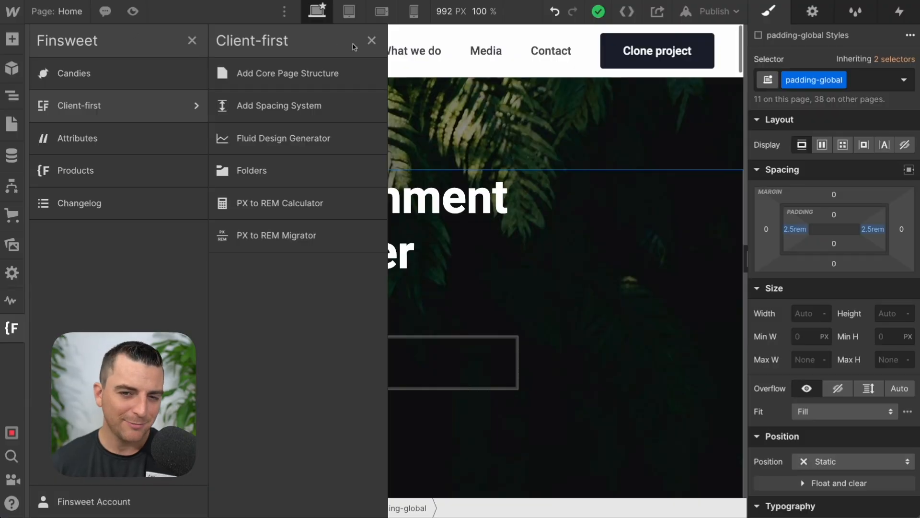
Step: Back in the Webflow project, close the Finsweet extension and rename the section-home-header class to section_home-header
left_click(372, 40)
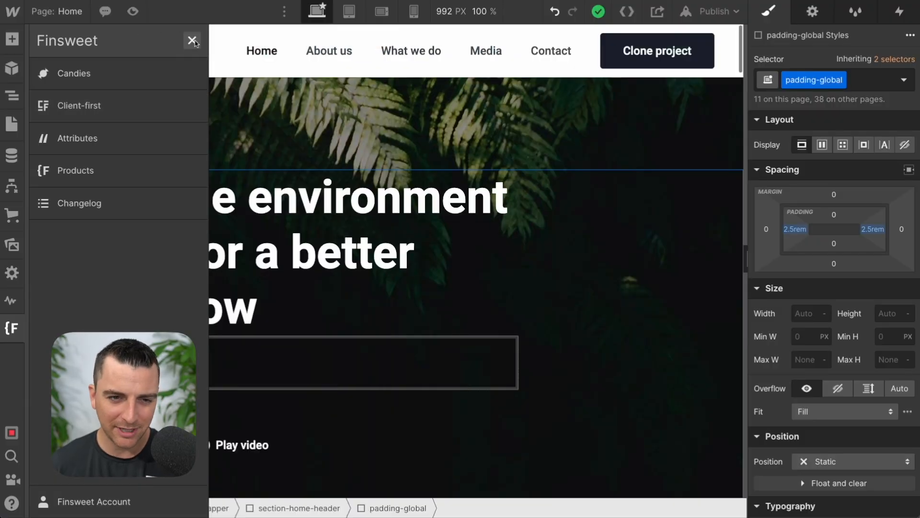
left_click(192, 40)
left_click(12, 96)
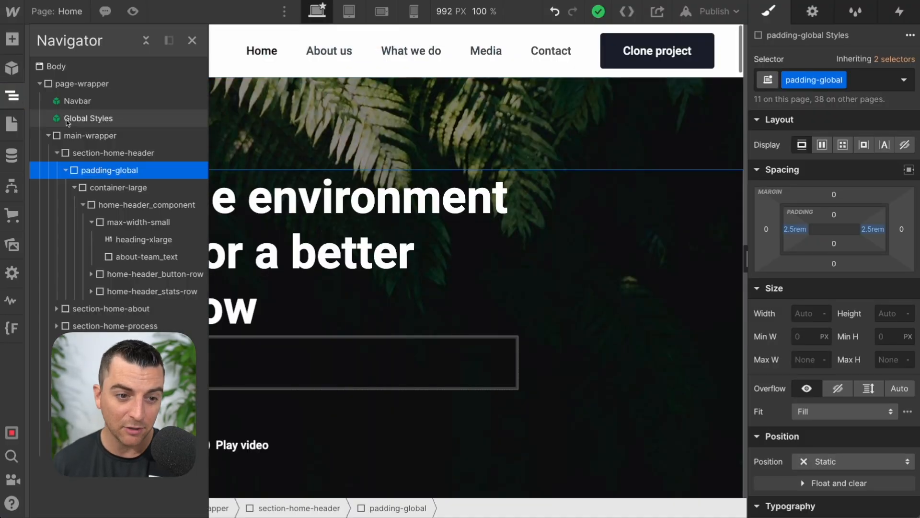
left_click(56, 153)
left_click(81, 154)
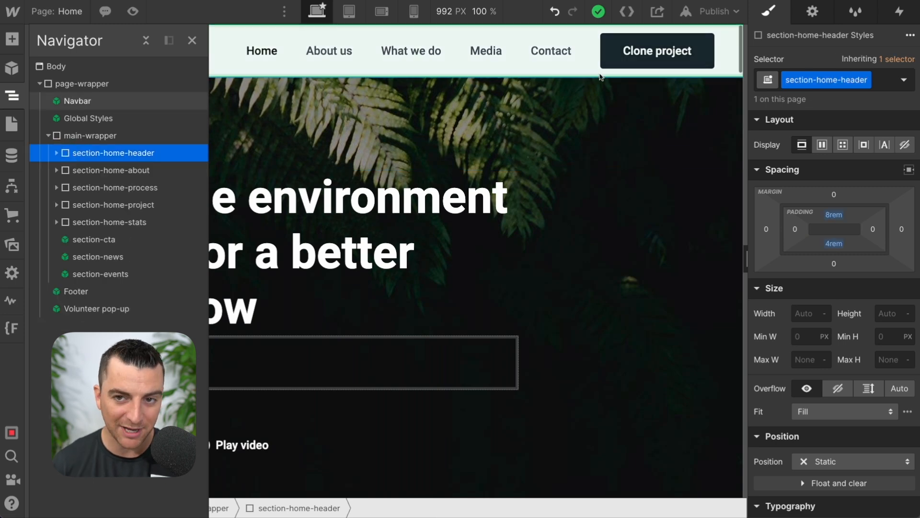
left_click(866, 80)
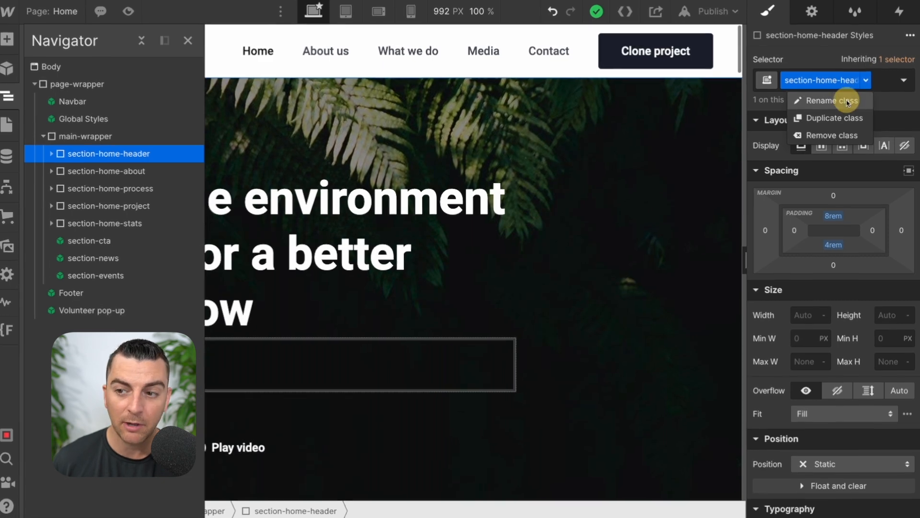
left_click(847, 101)
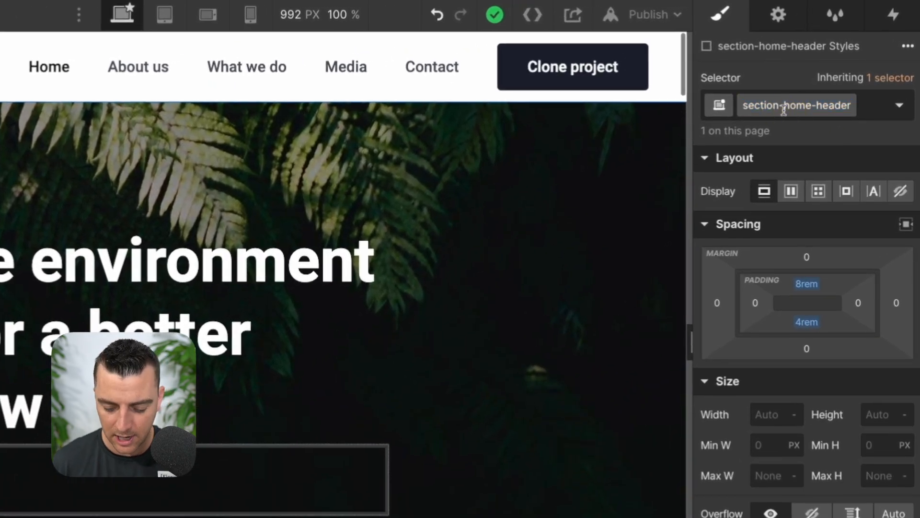
key("BackSpace")
type("_")
key("Return")
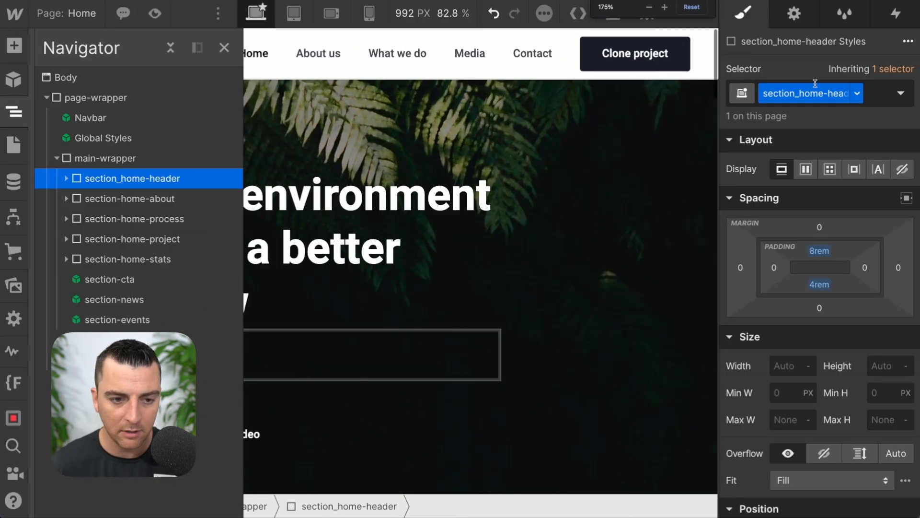
Step: Rename the class of the section-home-about element to section_home-about
left_click(155, 201)
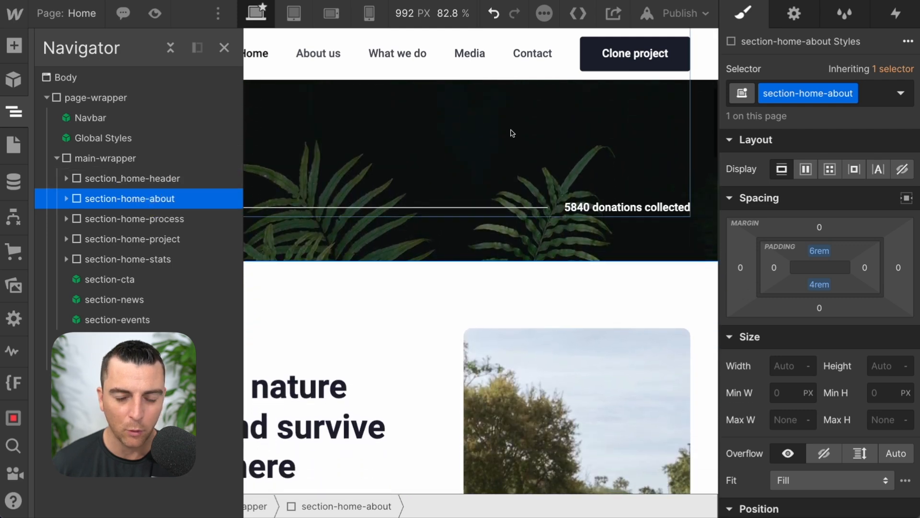
left_click(853, 94)
left_click(854, 94)
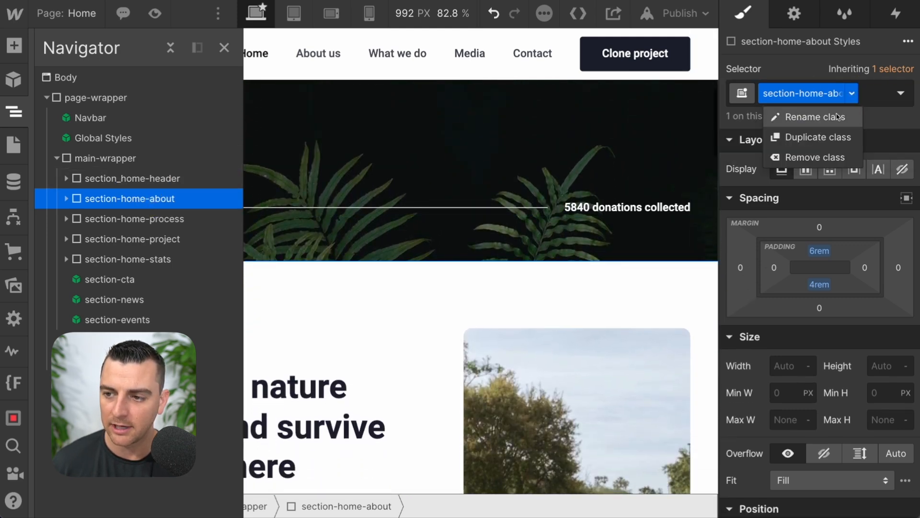
key("Escape")
key("BackSpace")
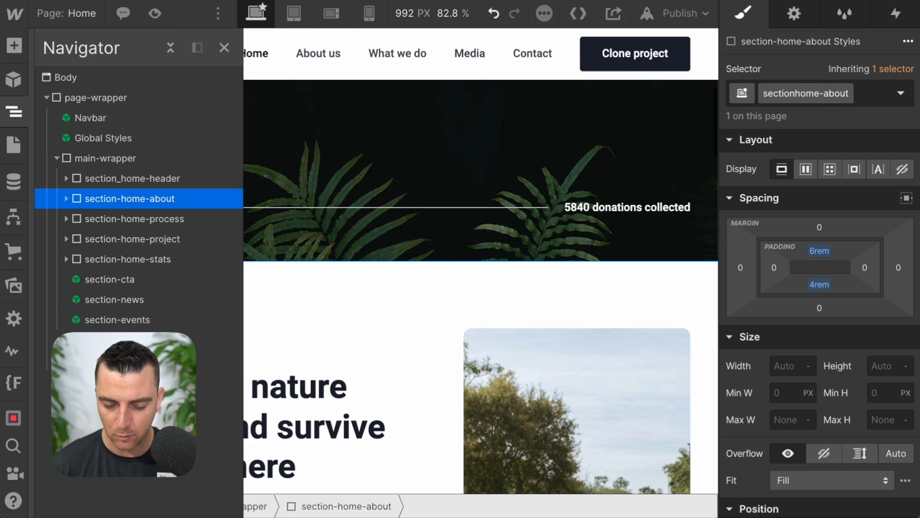
type("_")
key("Return")
Step: Rename the class of the section-home-process element to section_home-process
left_click(136, 228)
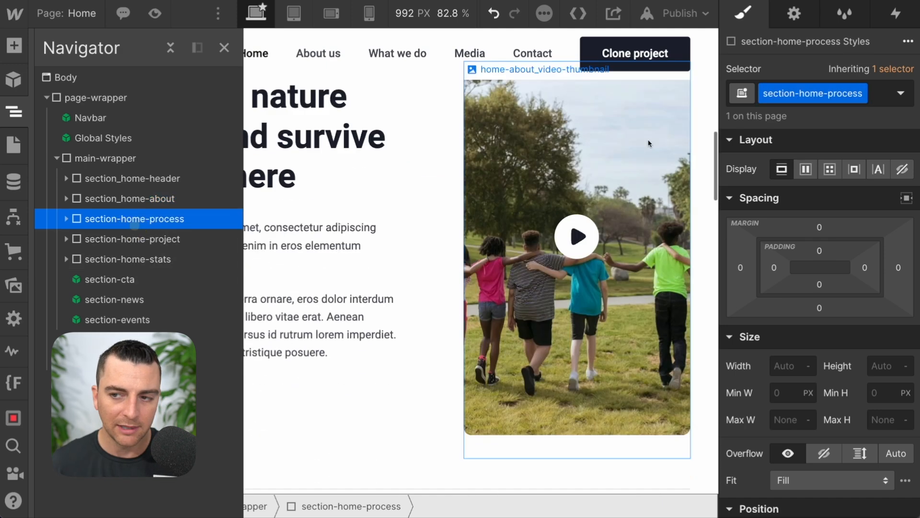
left_click(861, 93)
left_click(841, 116)
left_click(799, 94)
key("BackSpace")
type("_")
key("Return")
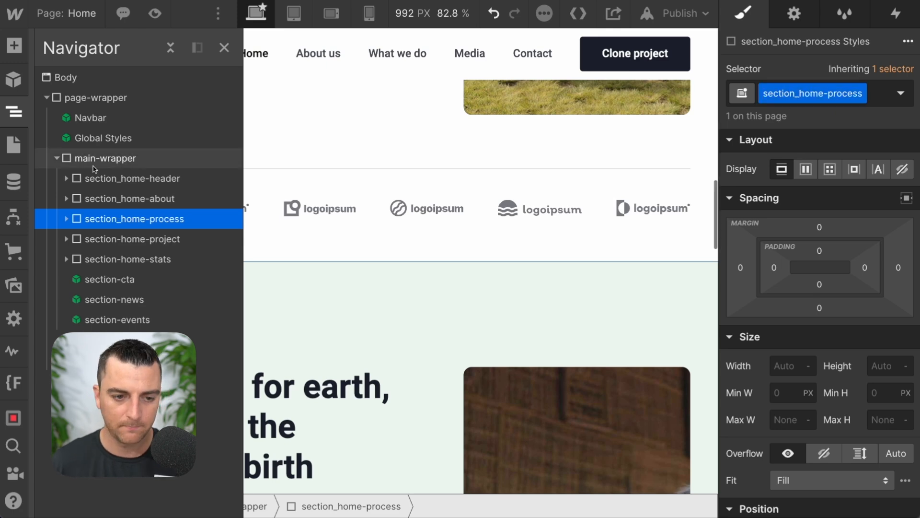
Step: Rename the class of the section-home-project element to section_home-project
left_click(120, 238)
left_click(857, 93)
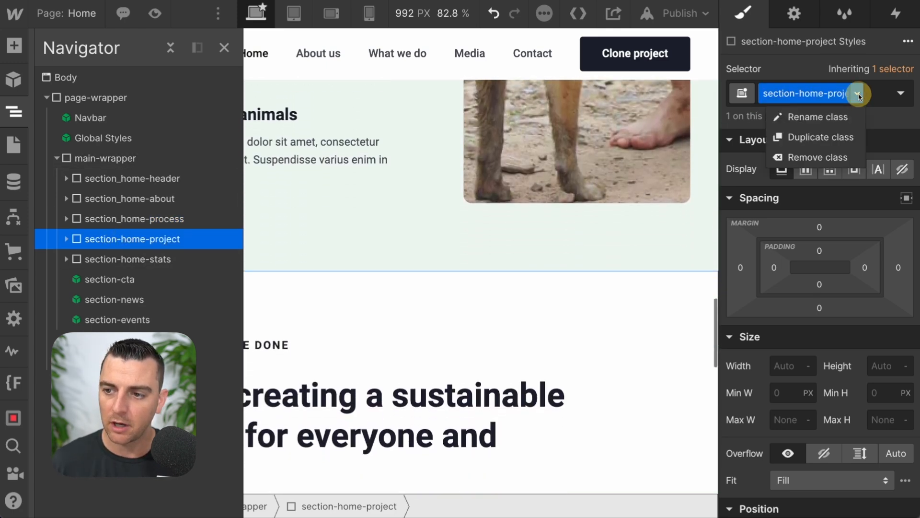
left_click(840, 117)
left_click(800, 93)
key("BackSpace")
type("_")
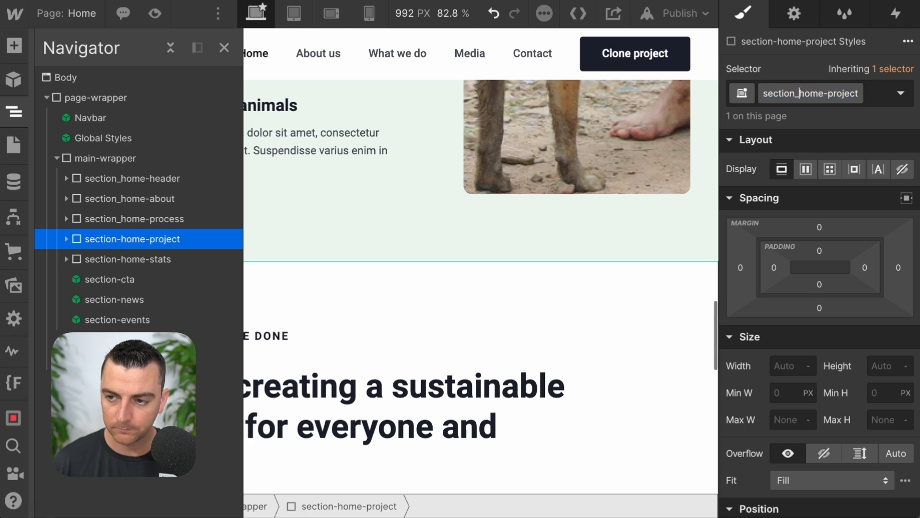
key("Return")
Step: Rename the class of the section-home-stats element to section_home-stats
left_click(175, 260)
left_click(901, 93)
left_click(790, 117)
left_click(797, 95)
key("BackSpace")
type("_")
key("Return")
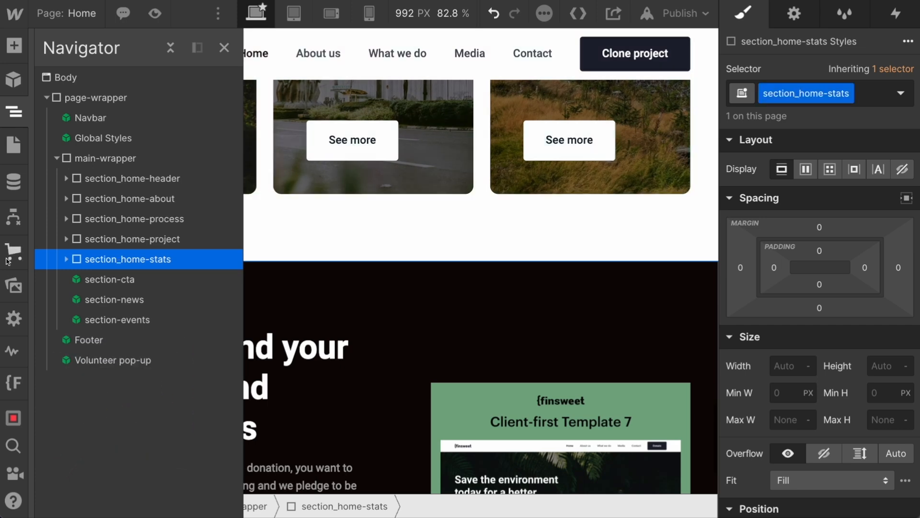
Step: Enter the section-cta symbol for editing and rename its section-cta class to section_cta
double_click(97, 279)
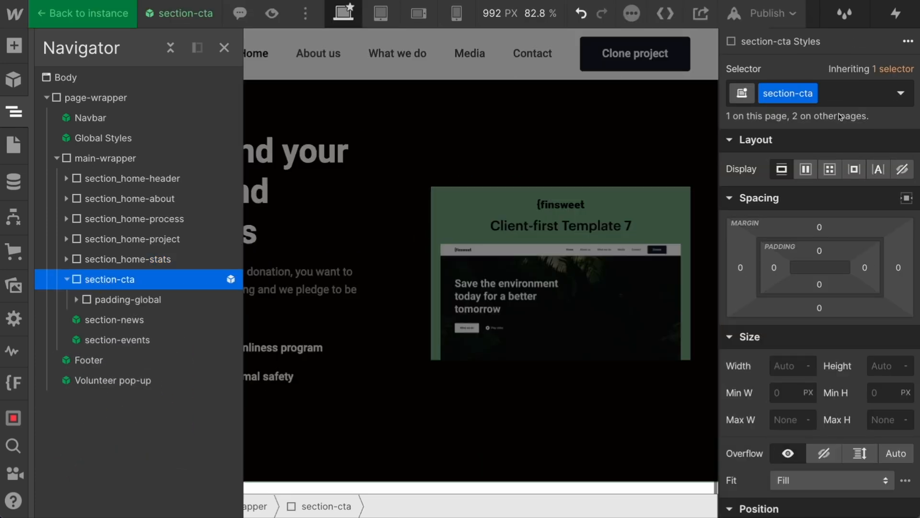
left_click(810, 93)
left_click(788, 117)
left_click(799, 95)
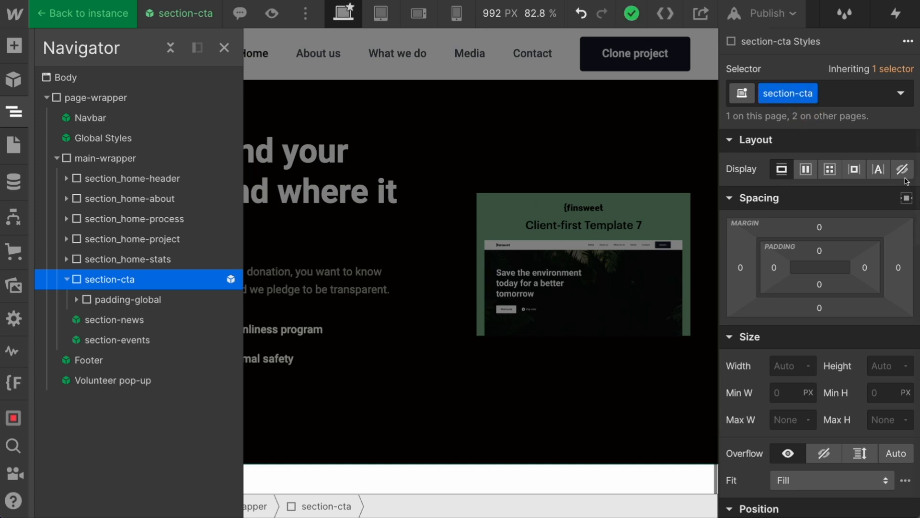
left_click(808, 93)
left_click(799, 116)
left_click(800, 95)
key("BackSpace")
type("_")
key("Return")
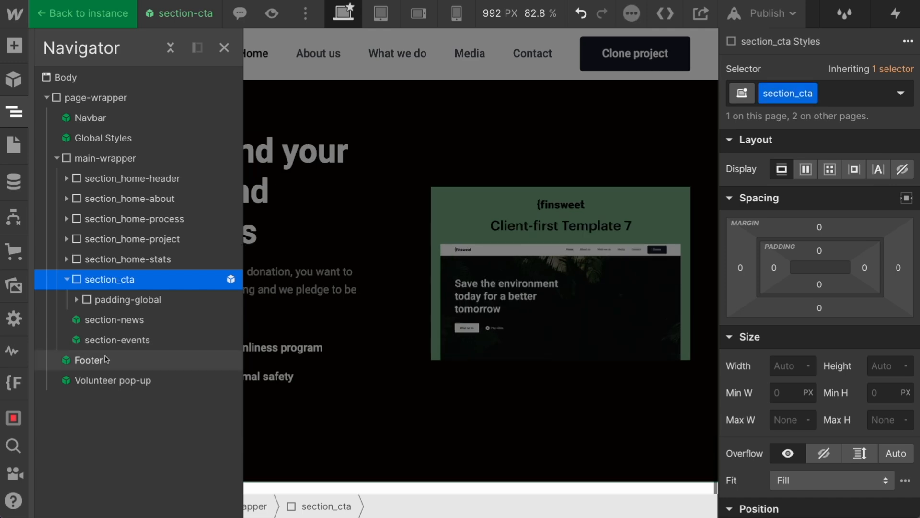
Step: Enter the section-news symbol for editing and rename its section-news class to section_news
left_click(113, 321)
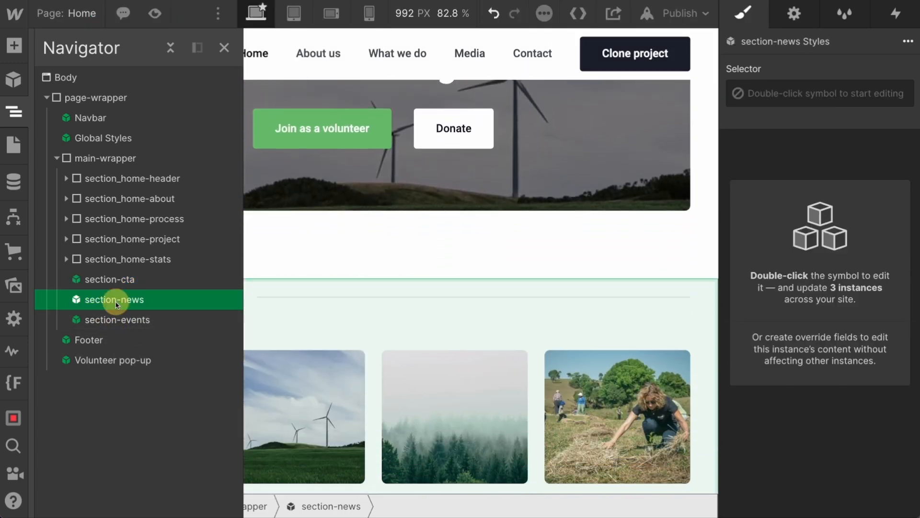
double_click(115, 301)
left_click(822, 96)
left_click(786, 111)
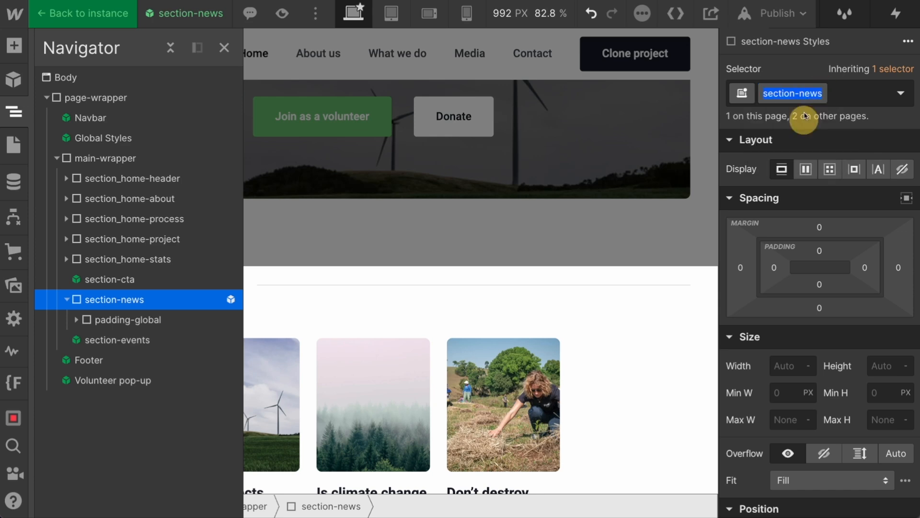
left_click(800, 94)
key("BackSpace")
type("_")
key("Return")
Step: Enter the section-events symbol for editing and rename its section-events class to section_events
left_click(151, 318)
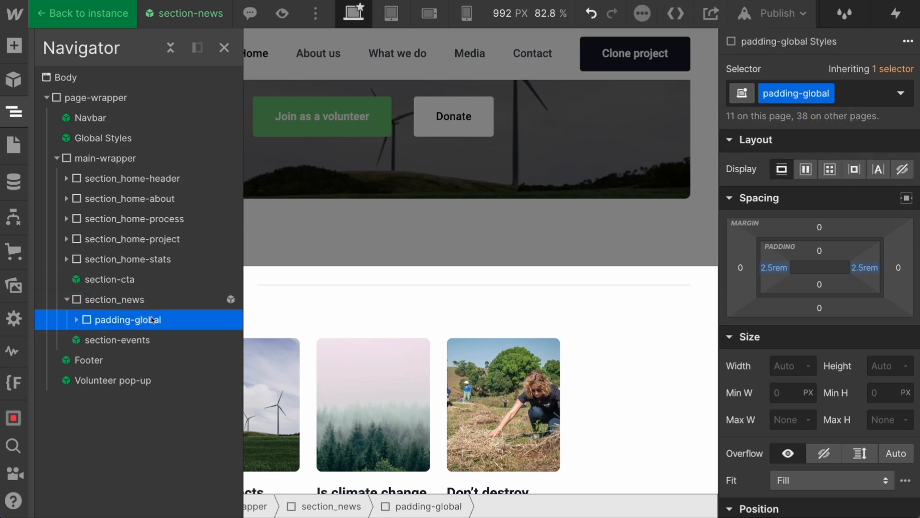
left_click(114, 339)
double_click(114, 339)
double_click(130, 318)
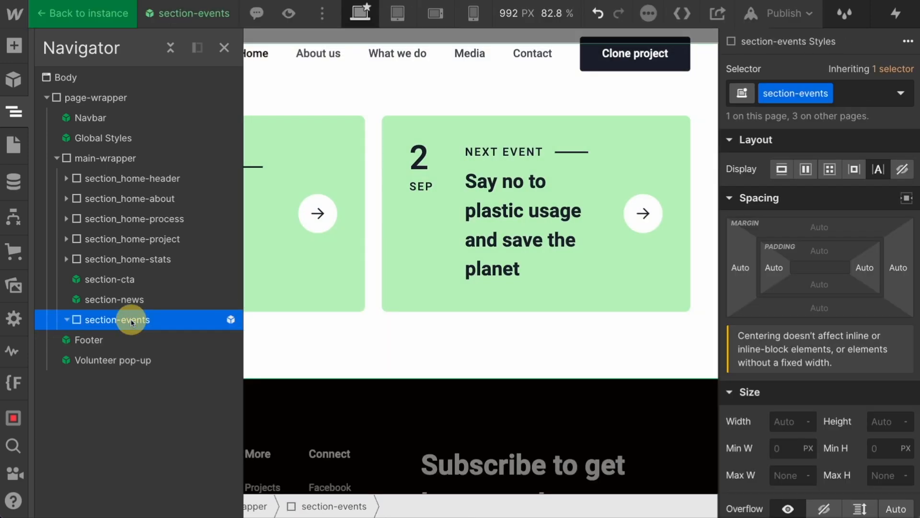
left_click(827, 94)
left_click(786, 115)
left_click(798, 93)
key("BackSpace")
type("_")
key("Return")
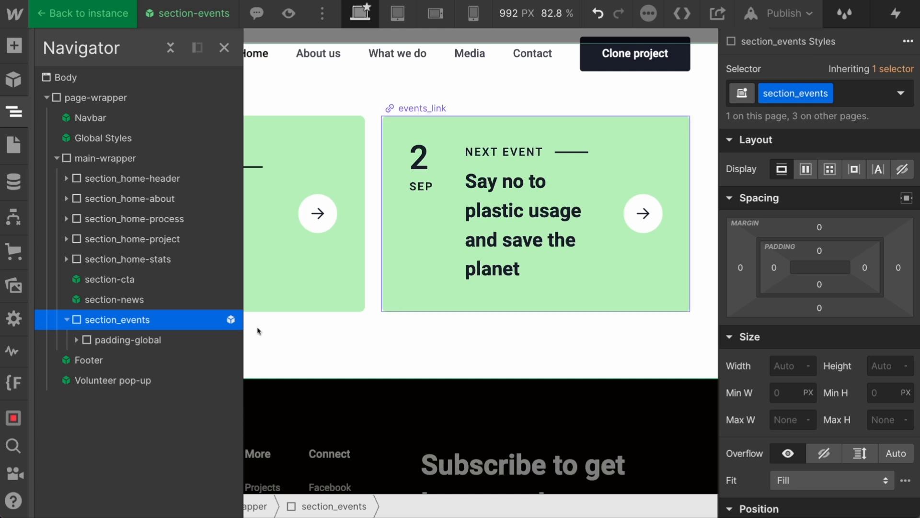
Step: Check the section-cta symbol's class, and examine the custom section folder in Finsweet's Client-first Folders view
left_click(136, 301)
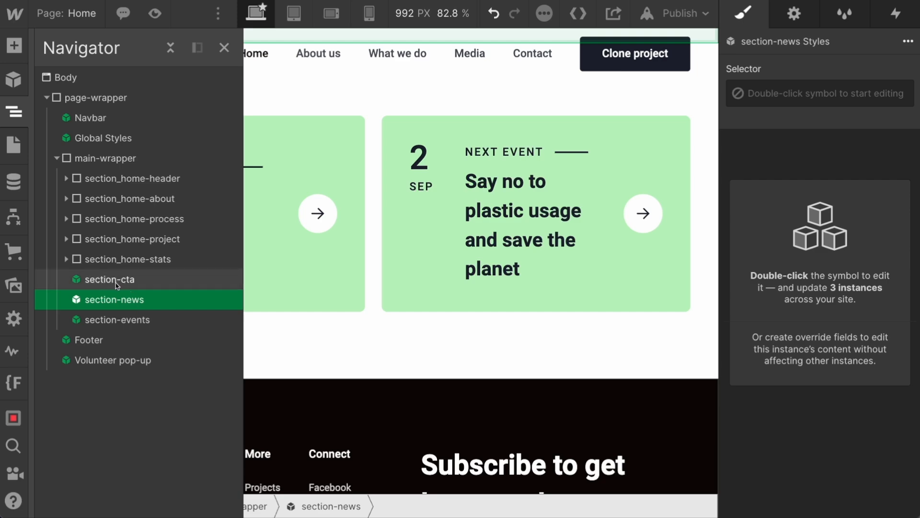
double_click(125, 283)
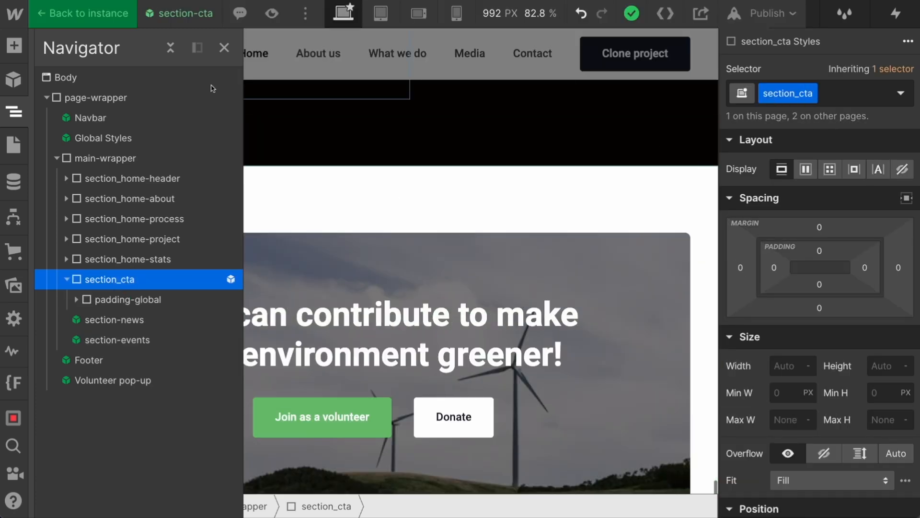
left_click(14, 382)
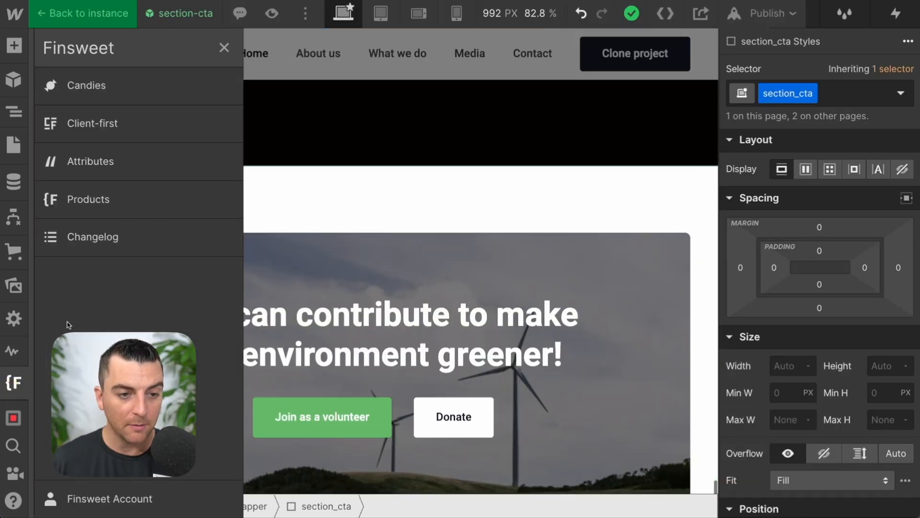
left_click(115, 123)
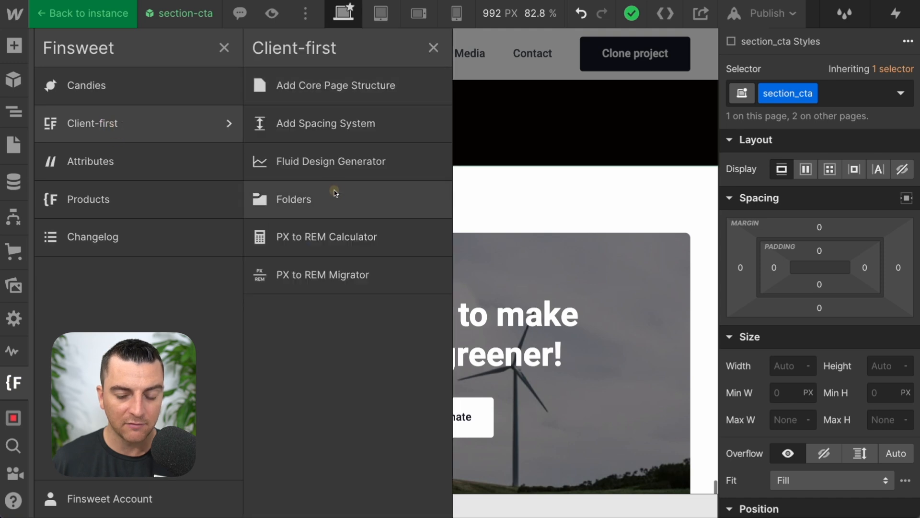
left_click(287, 199)
scroll(607, 161, "down", 15)
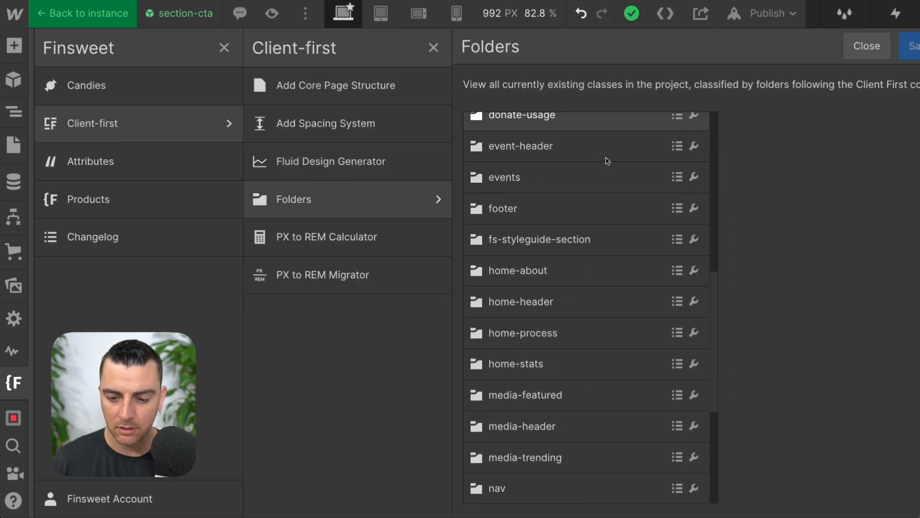
left_click(504, 362)
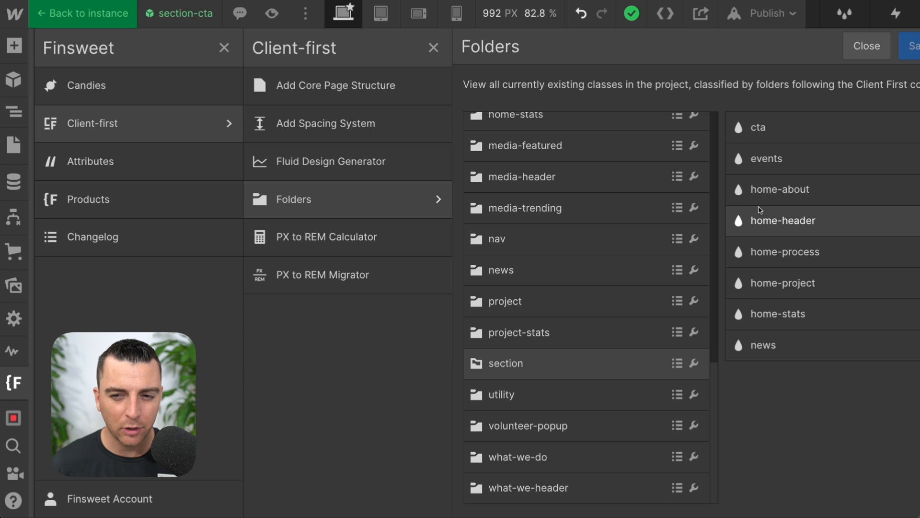
Step: Examine the subfolders of the section folder inside Utility Classes for section classes that still use dashes
scroll(643, 323, "up", 12)
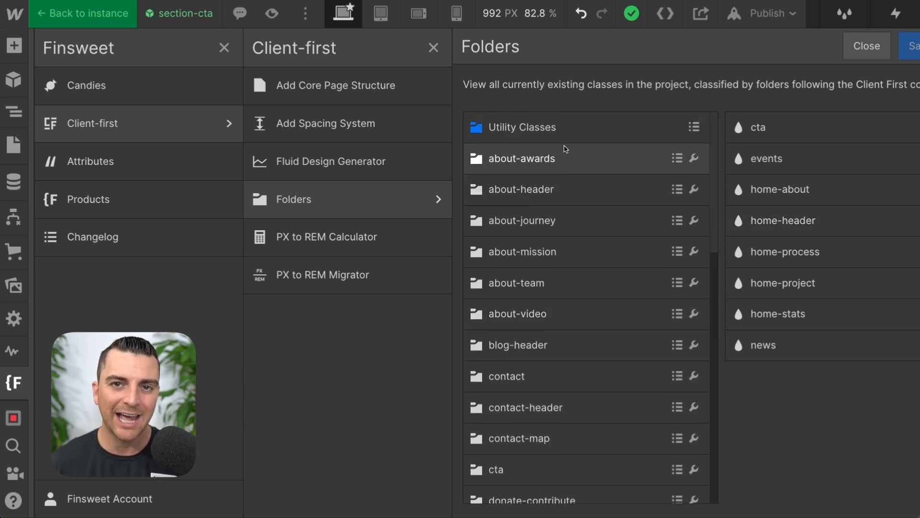
left_click(568, 130)
scroll(789, 232, "down", 8)
scroll(789, 234, "down", 8)
scroll(789, 234, "up", 8)
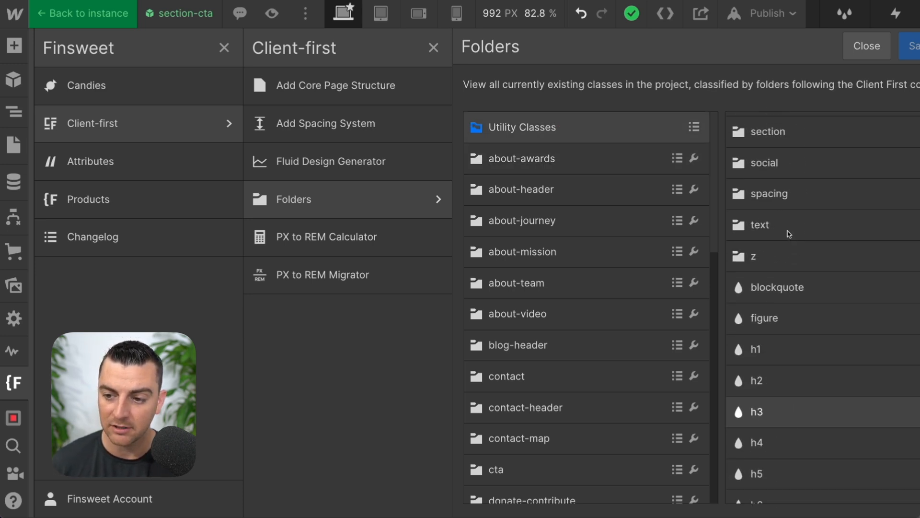
scroll(789, 234, "up", 2)
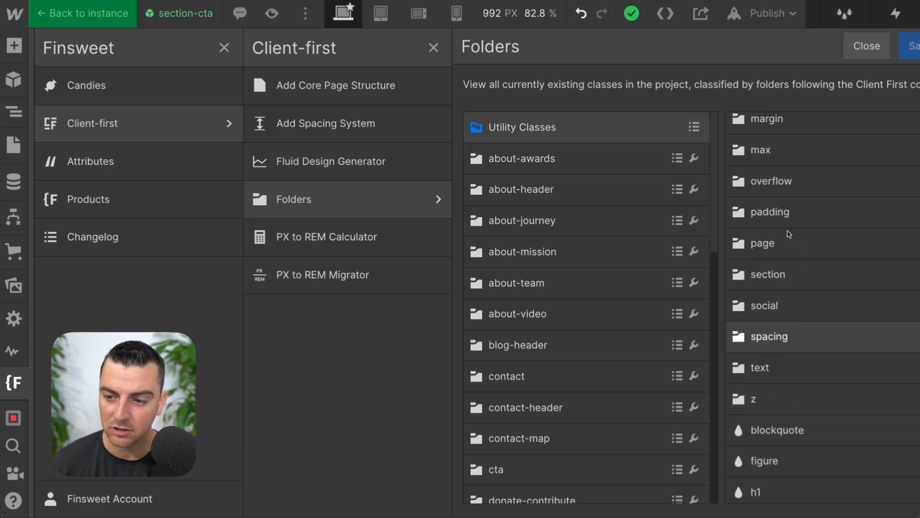
left_click(773, 273)
key("ctrl+minus")
key("ctrl+minus")
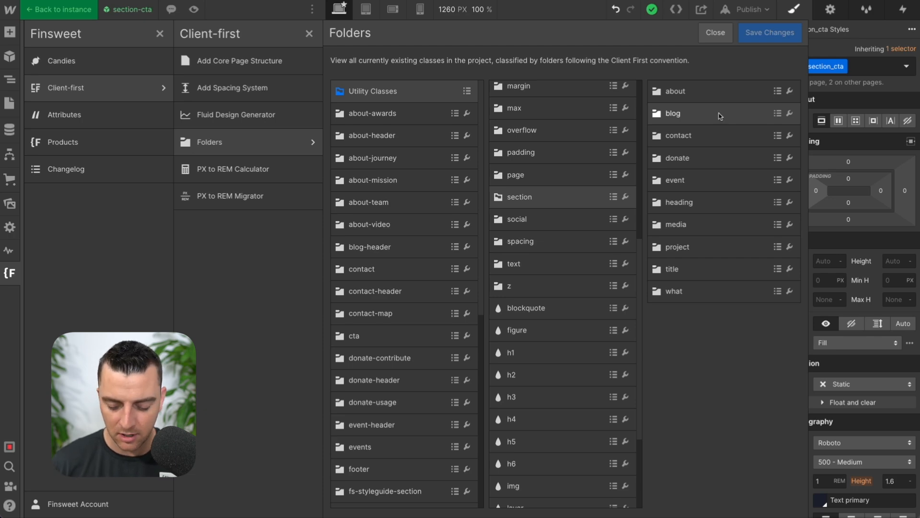
Step: Close the Folders view and the Finsweet extension, and leave editing of the section-cta symbol
key("ctrl+plus")
key("ctrl+plus")
key("ctrl+plus")
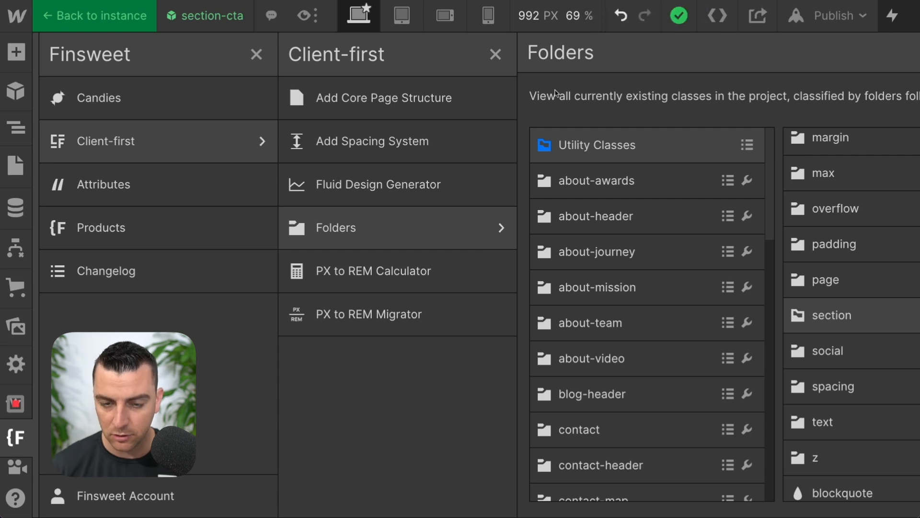
left_click(496, 54)
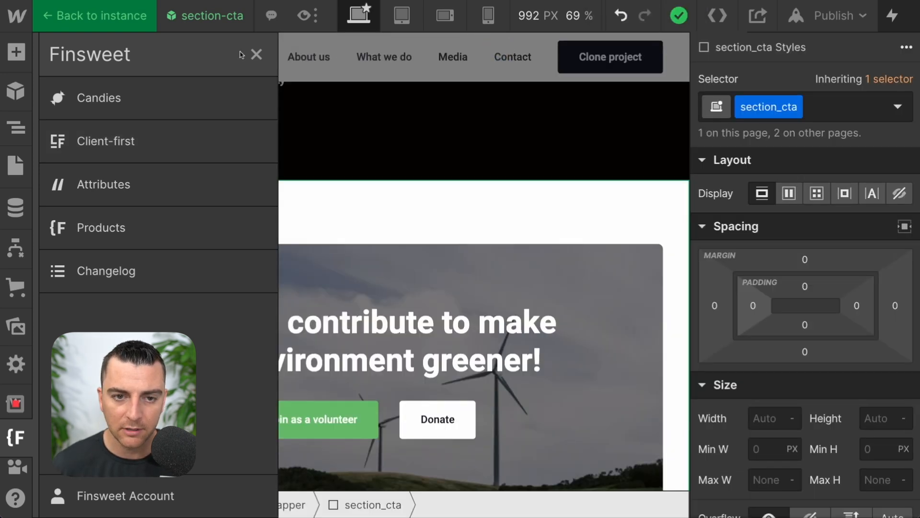
left_click(256, 54)
left_click(126, 151)
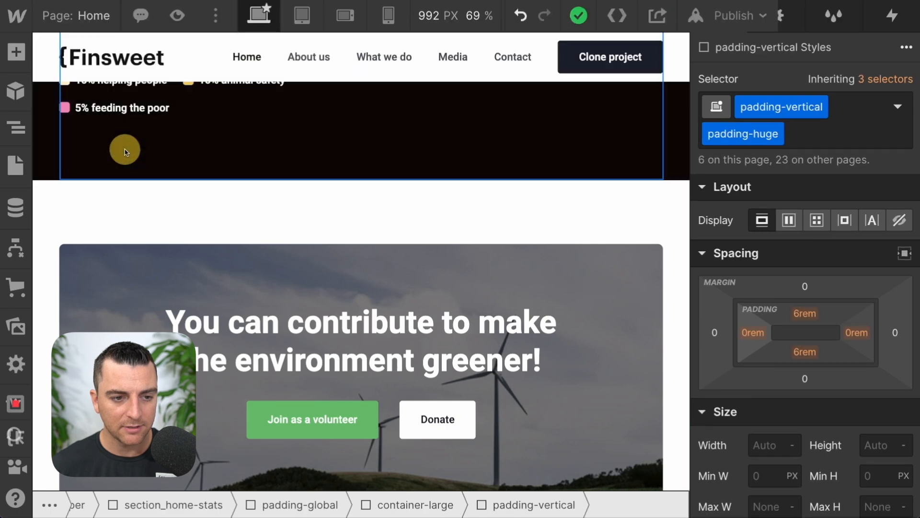
Step: In the V1 to V2 guide, read the section on padding-section-[size] and copy its three classes to the clipboard
scroll(126, 151, "up", 10)
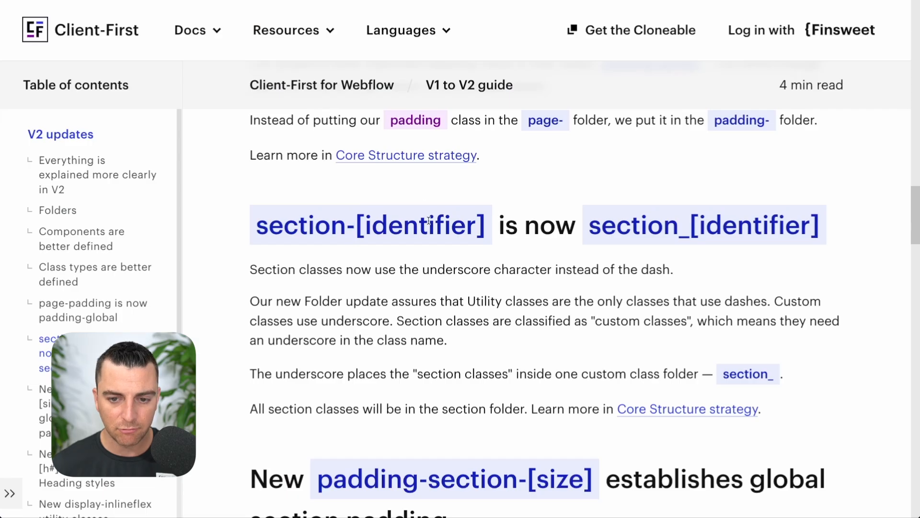
scroll(477, 321, "down", 5)
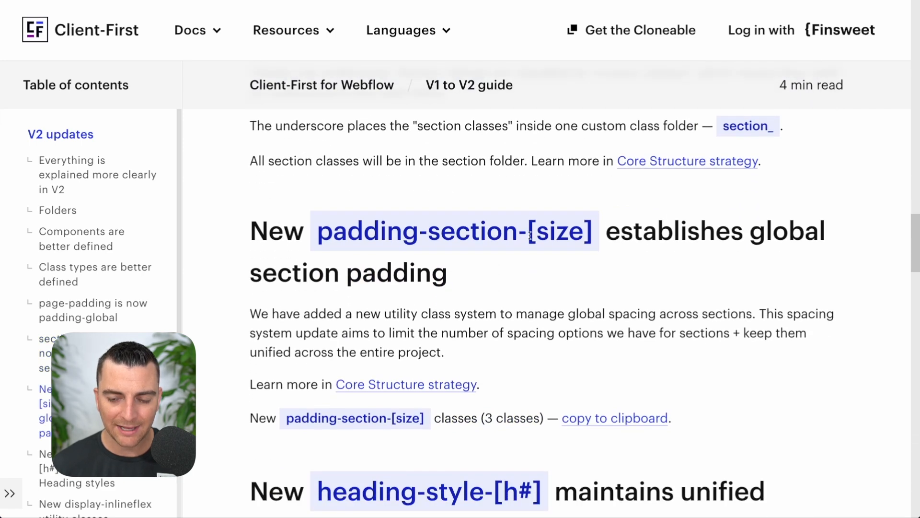
scroll(530, 235, "down", 2)
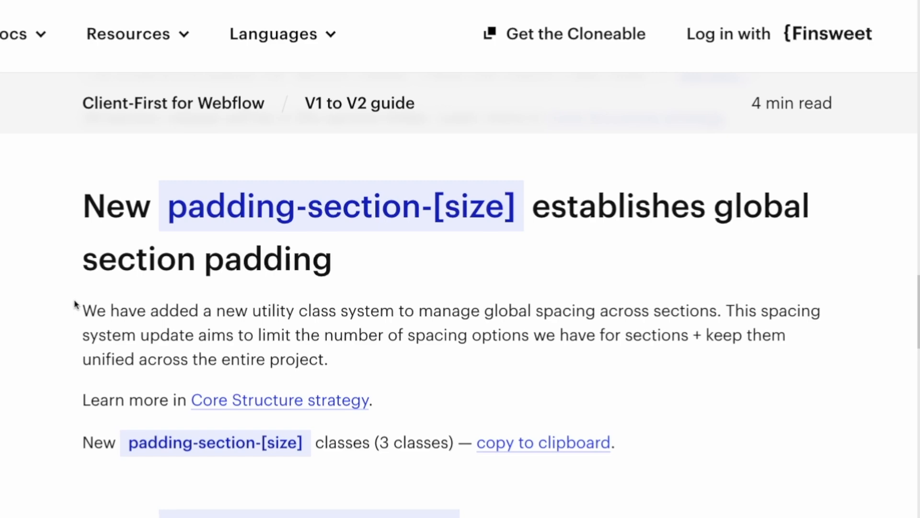
left_click(409, 450)
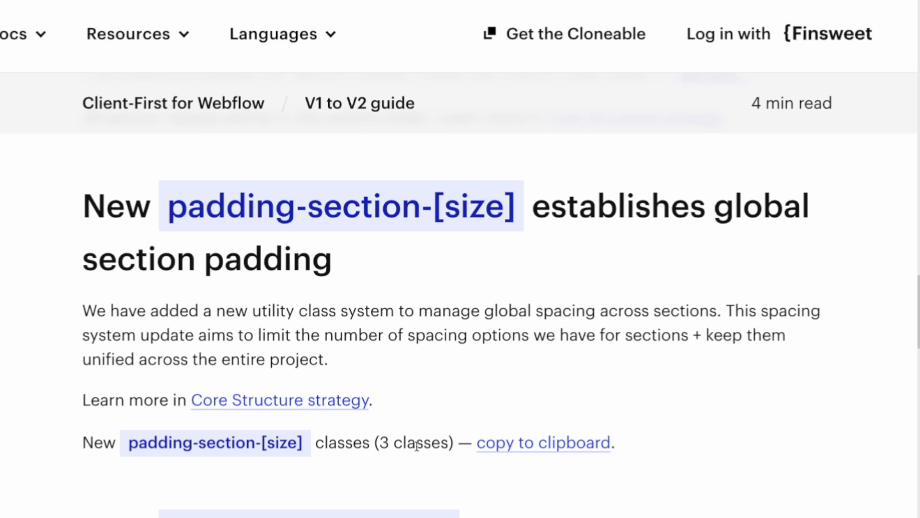
left_click(550, 448)
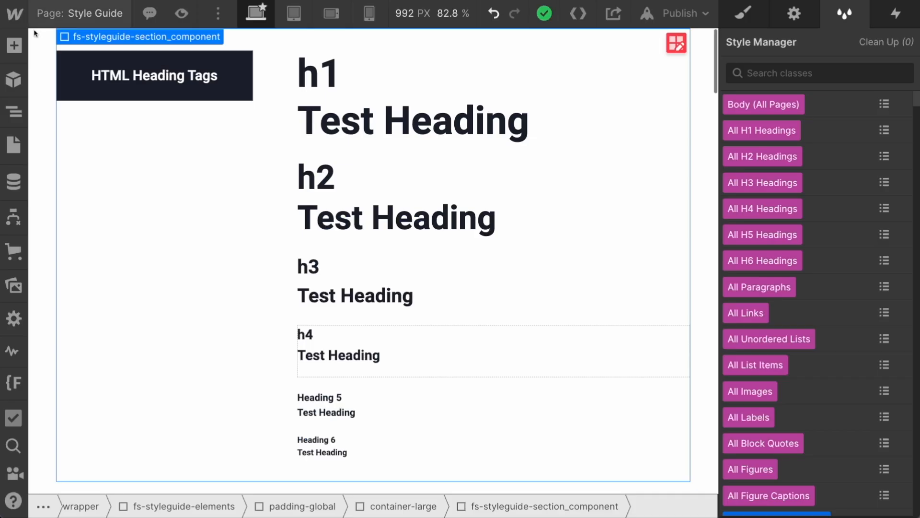
Step: On the Style Guide page in Webflow, paste the copied padding-section classes into fs-styleguide-structures within fs-styleguide-classes
left_click(14, 112)
left_click(77, 158)
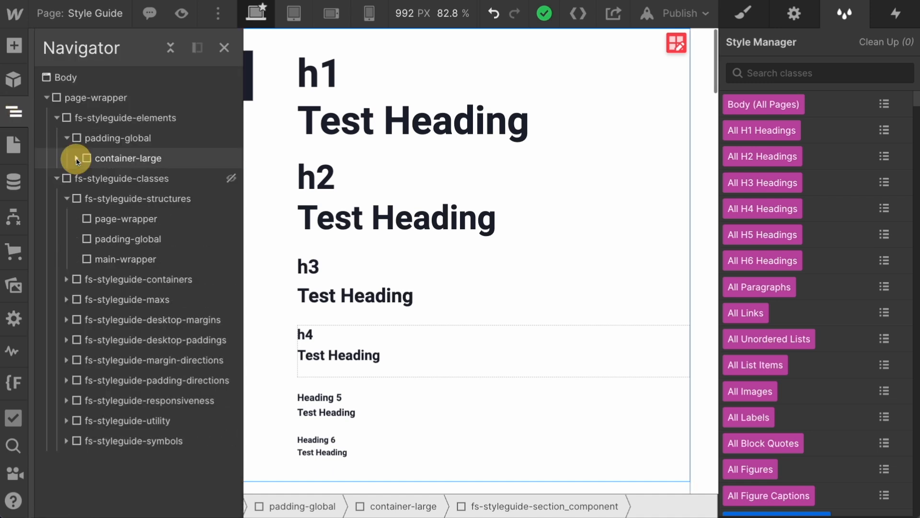
left_click(170, 49)
left_click(47, 97)
left_click(56, 138)
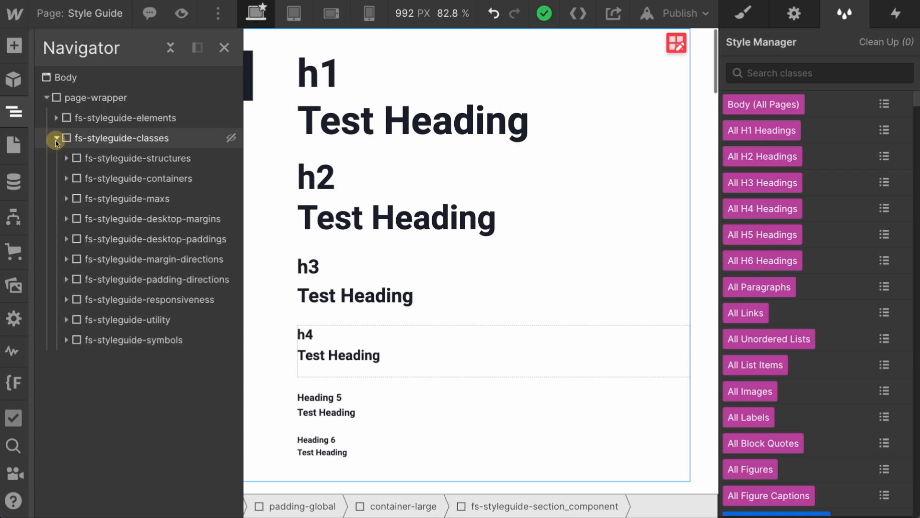
left_click(67, 158)
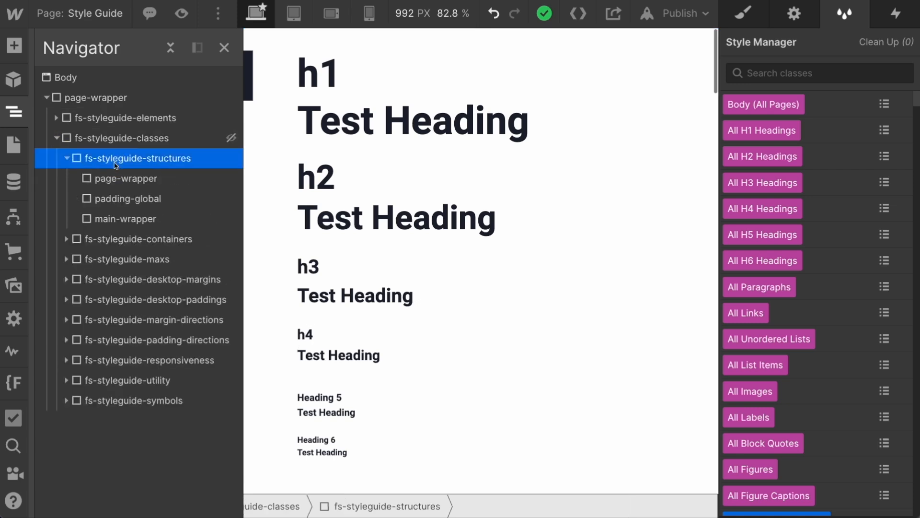
key("ctrl+v")
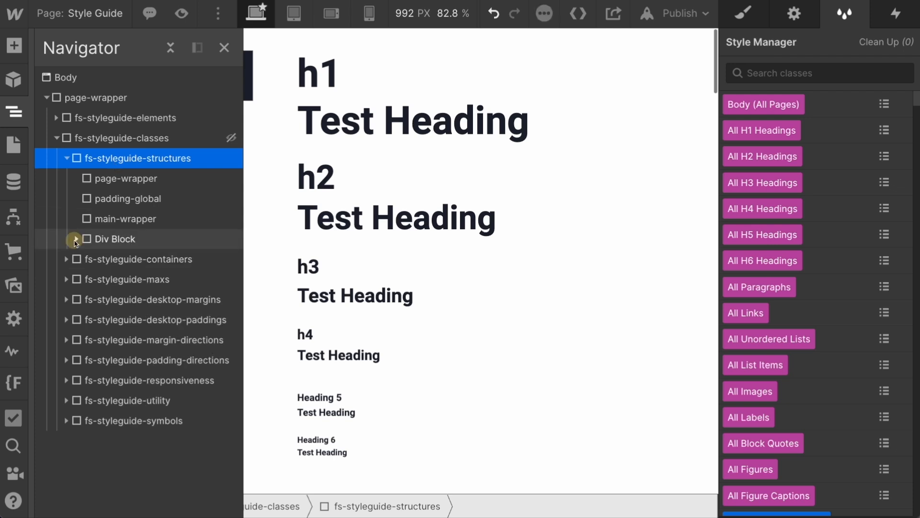
Step: In fs-styleguide-structures, inspect the spacing styles of padding-section-small, padding-section-medium and padding-section-large
left_click(76, 238)
left_click(117, 258)
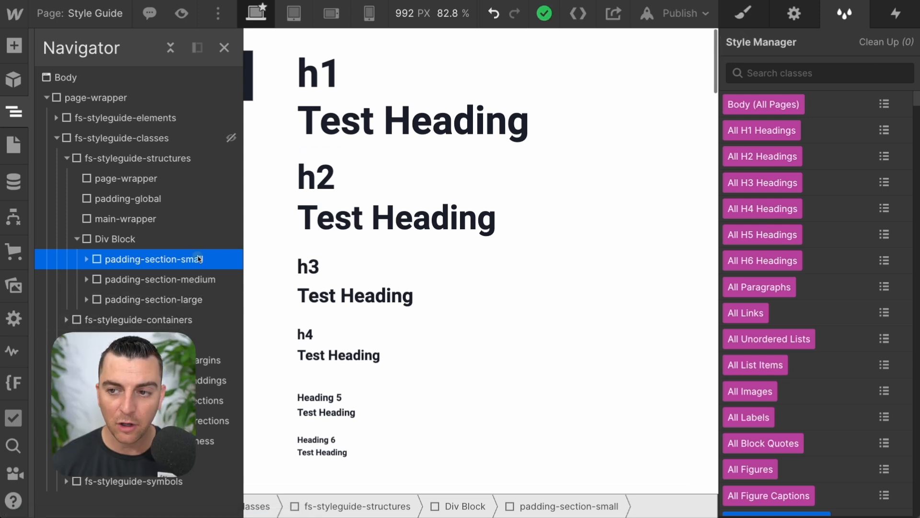
left_click(746, 17)
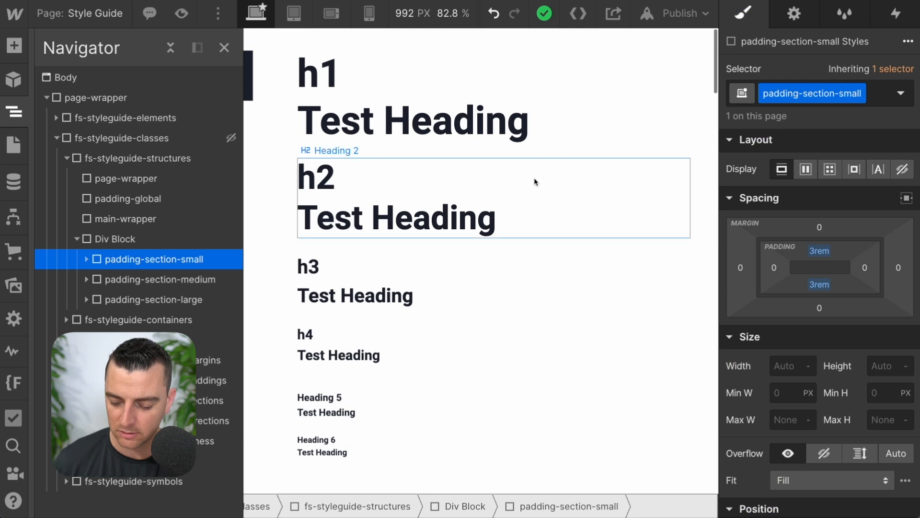
left_click(208, 279)
left_click(207, 299)
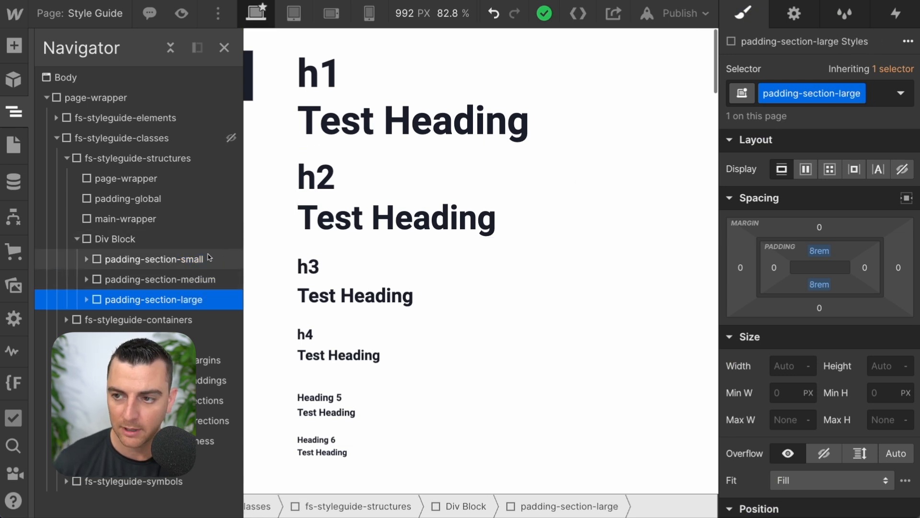
left_click(224, 48)
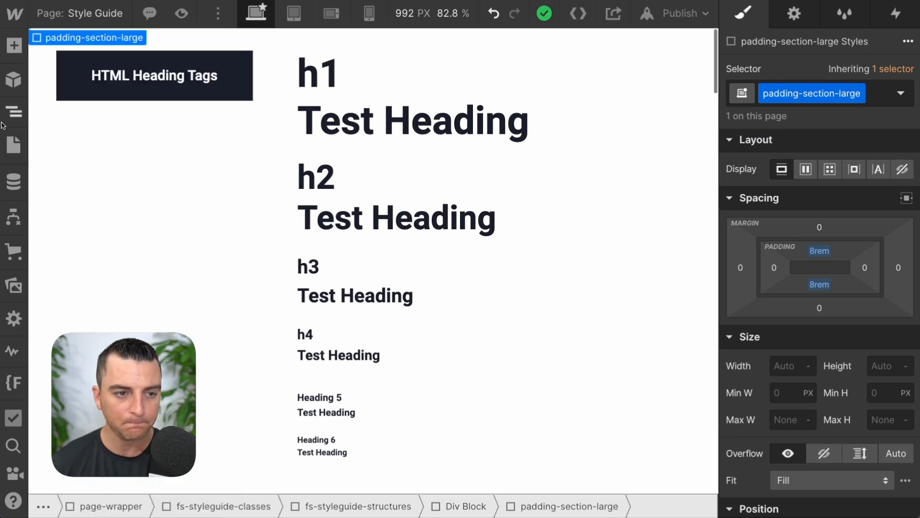
Step: Open the Home page and inspect the vertical padding on section_home-header and section_home-about
left_click(14, 144)
left_click(101, 135)
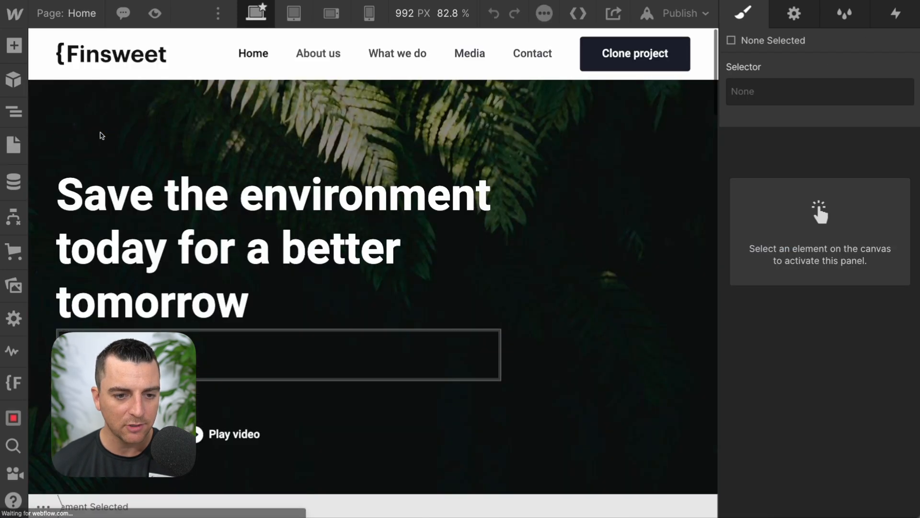
left_click(149, 183)
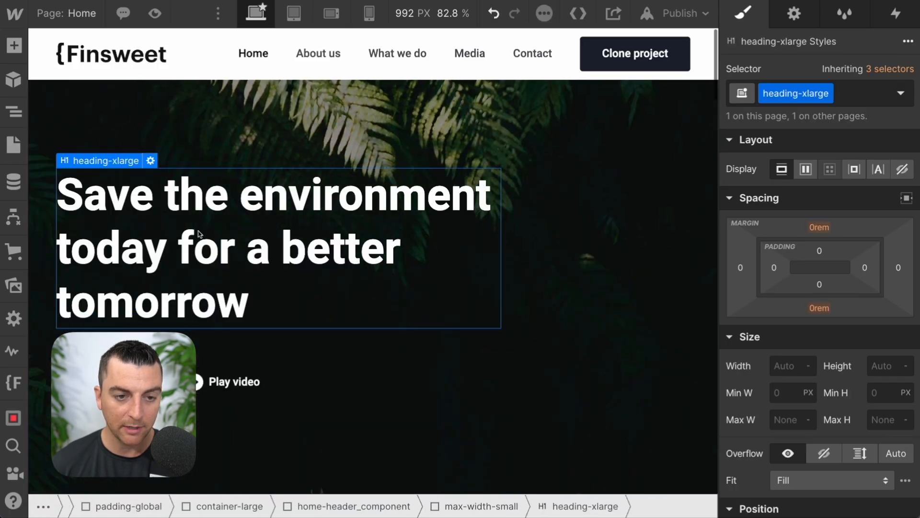
left_click(141, 134)
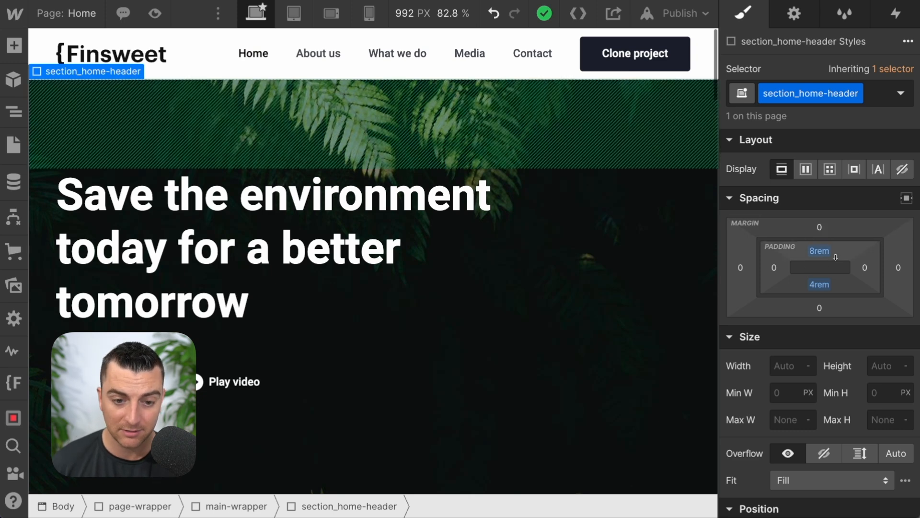
scroll(397, 251, "down", 6)
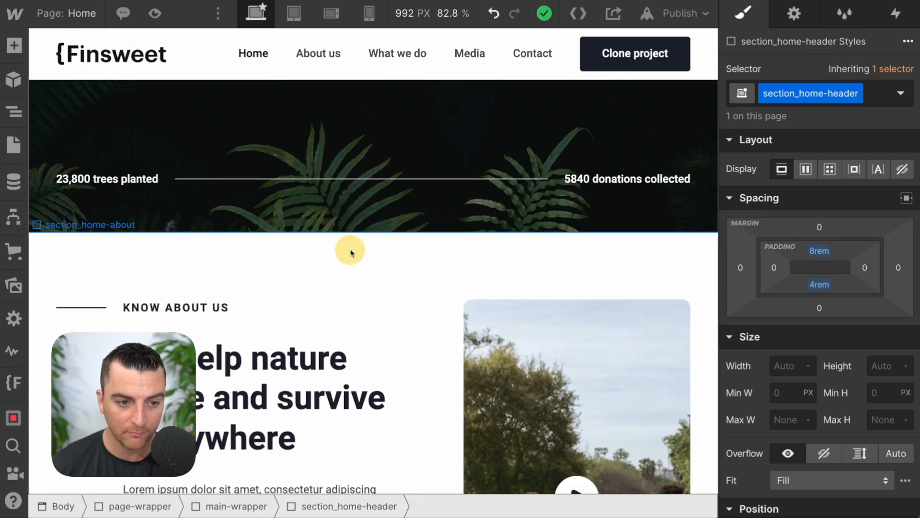
left_click(352, 252)
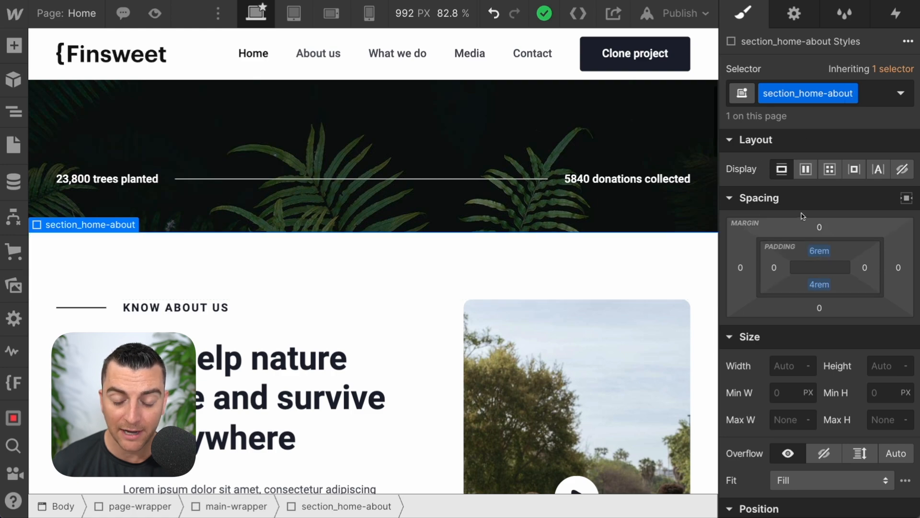
scroll(360, 222, "down", 4)
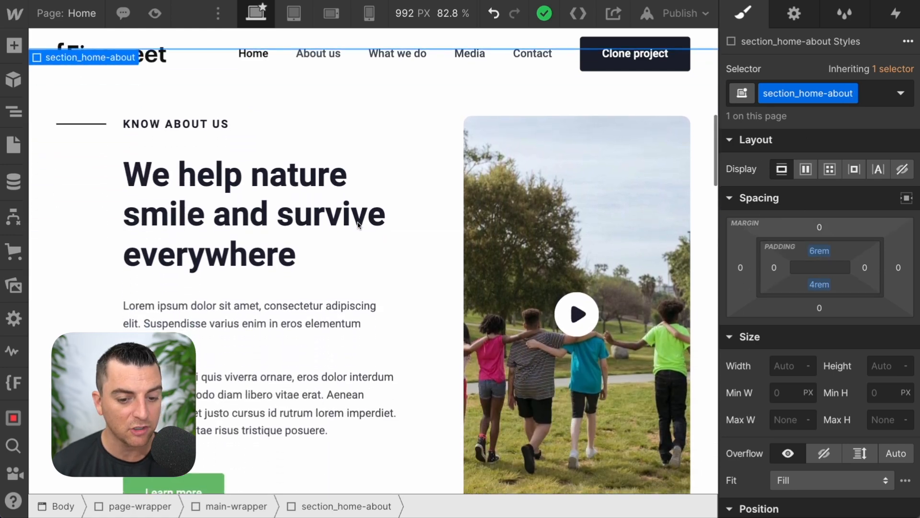
Step: In section_home-process, replace the padding-vertical and padding-huge classes on the wrapper inside container-large with padding-section-large
scroll(358, 224, "down", 10)
left_click(308, 205)
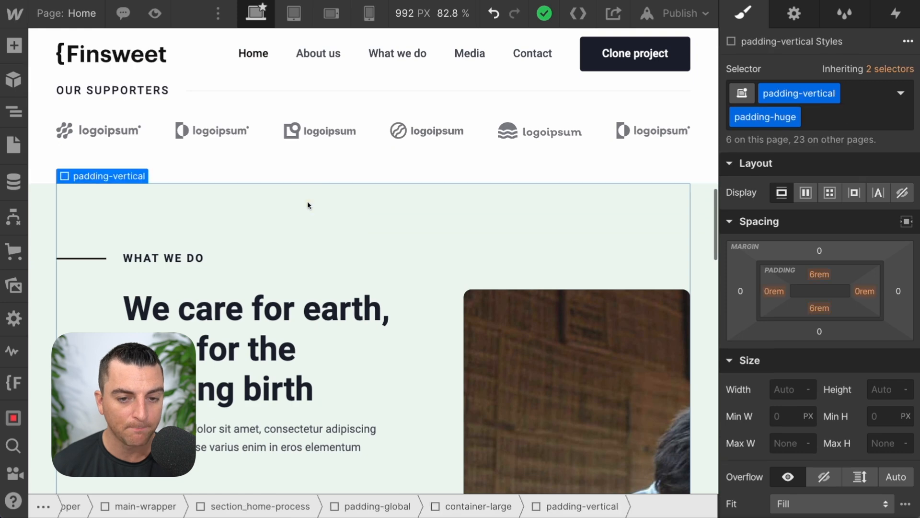
left_click(819, 119)
key("BackSpace")
key("BackSpace")
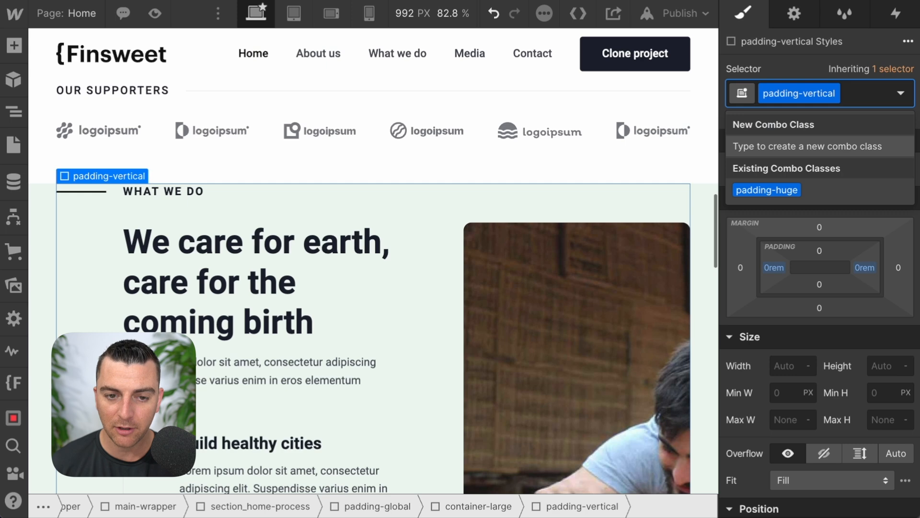
type("padding-sectio")
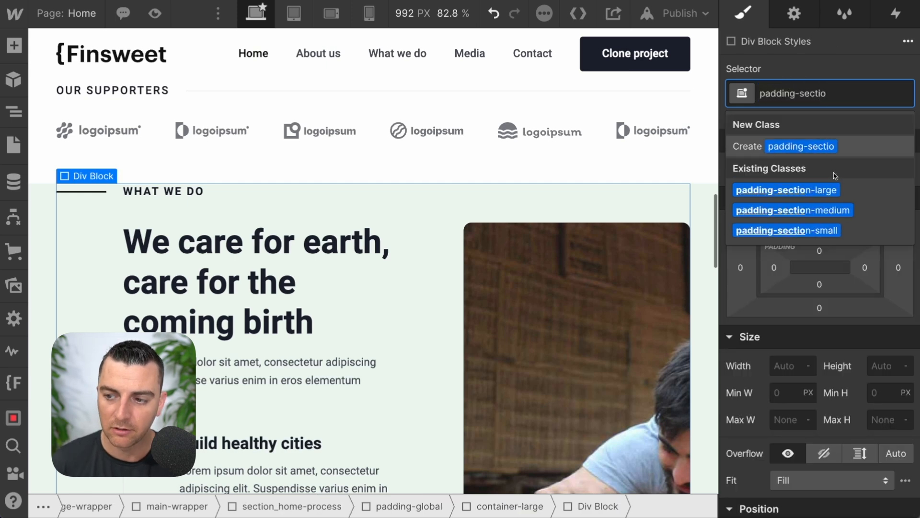
left_click(832, 190)
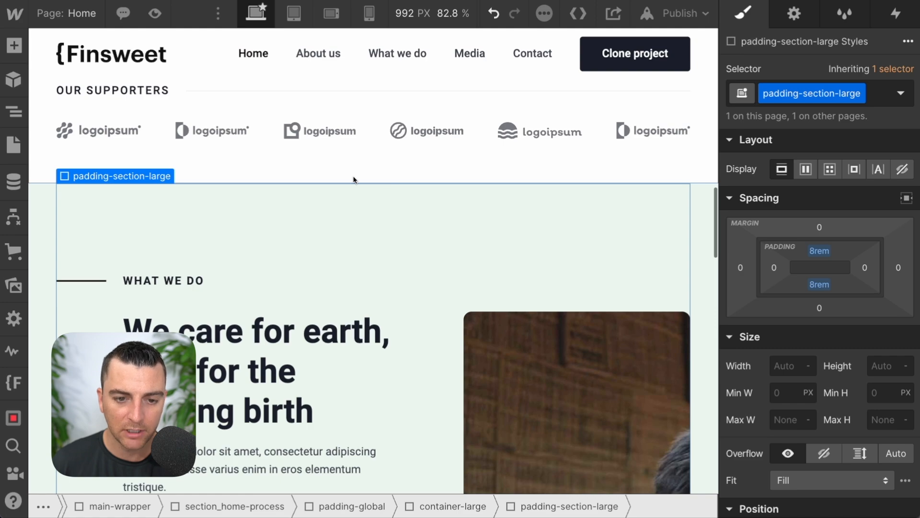
Step: In section_home-project, swap the classes of the vertical padding wrapper inside container-large for padding-section-large
scroll(354, 179, "down", 10)
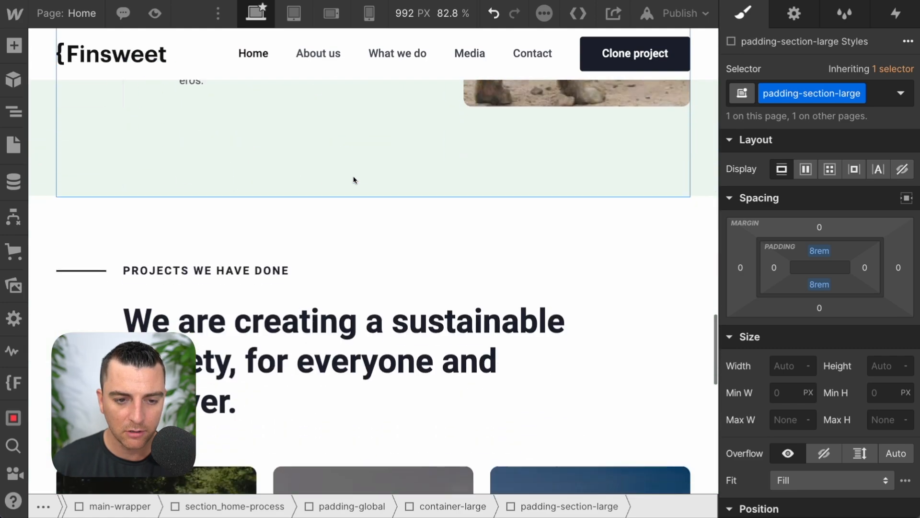
scroll(354, 180, "down", 2)
left_click(290, 149)
left_click(855, 116)
key("BackSpace")
key("BackSpace")
type("padding-section")
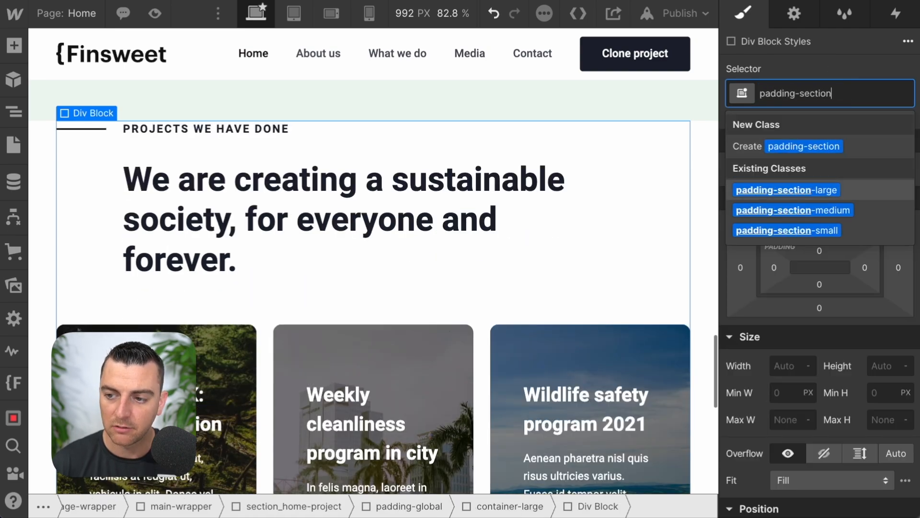
key("Return")
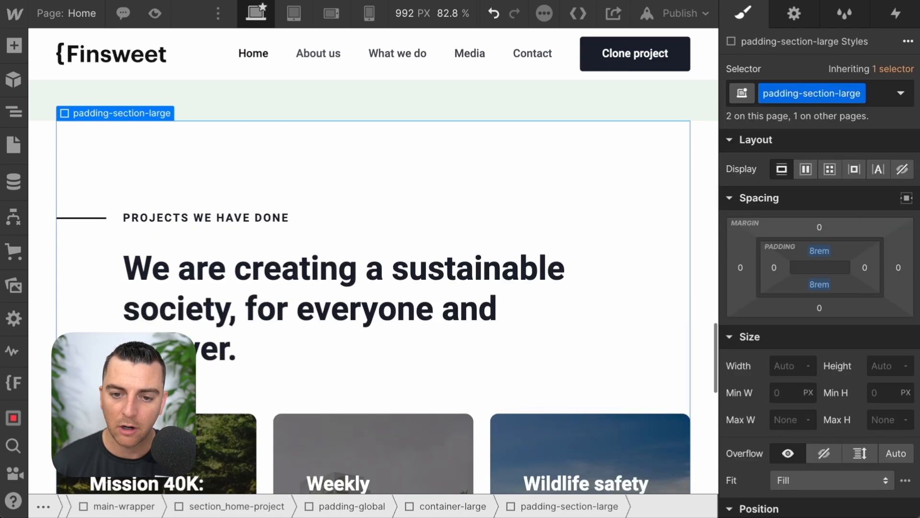
Step: In section_home-stats, replace padding-vertical and padding-huge on the wrapper inside container-large with padding-section-large
scroll(461, 190, "down", 10)
scroll(461, 191, "down", 3)
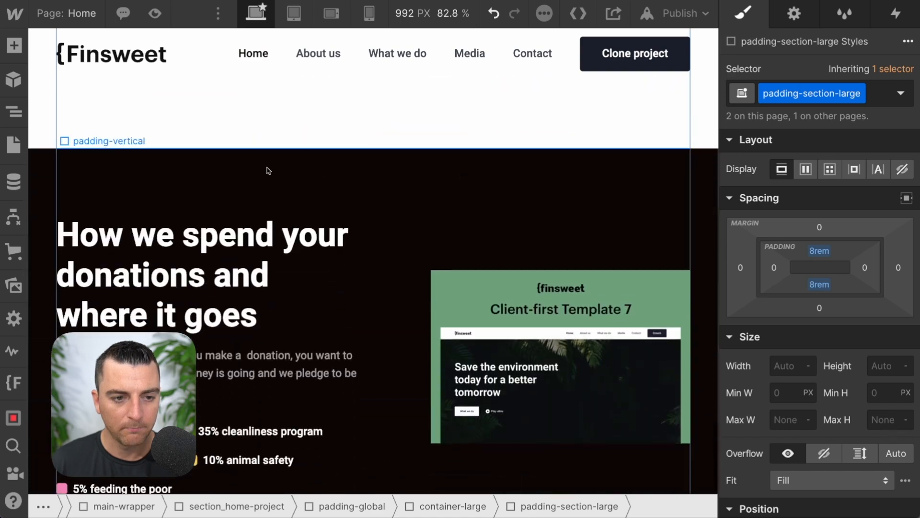
left_click(267, 168)
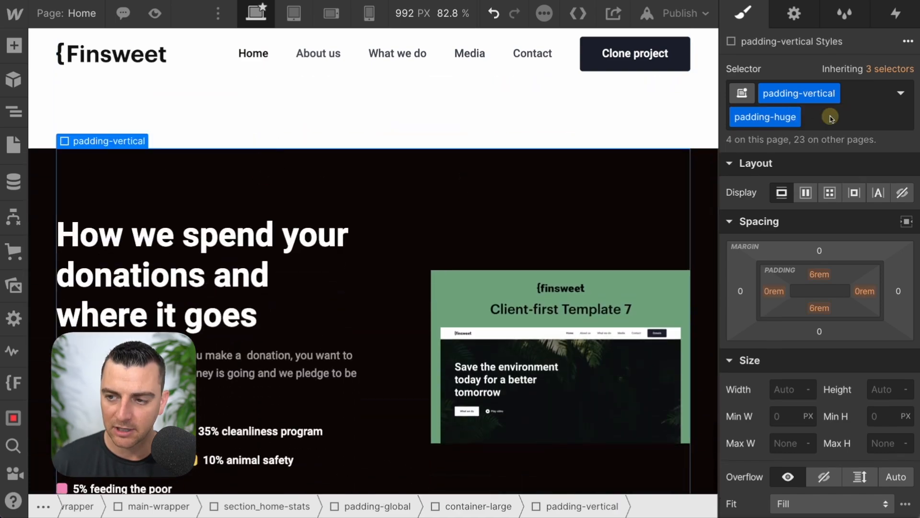
left_click(794, 116)
key("BackSpace")
type("padding-section")
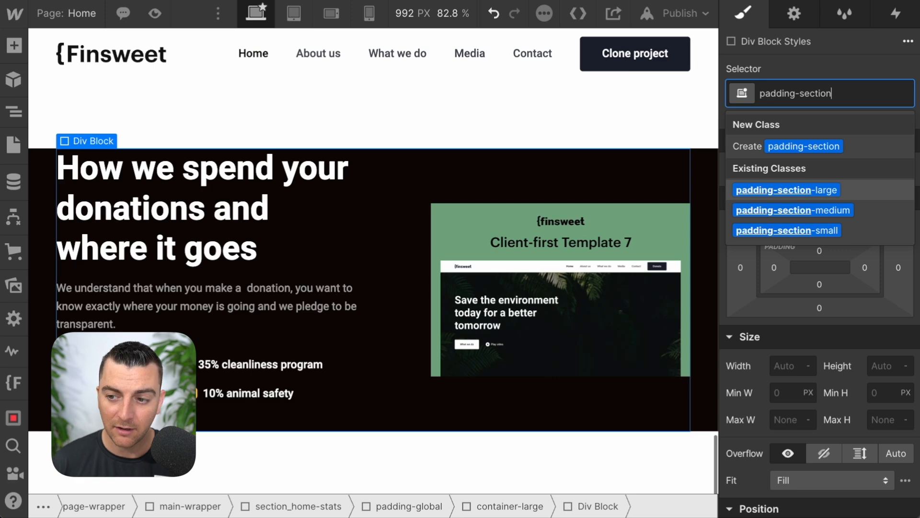
key("Return")
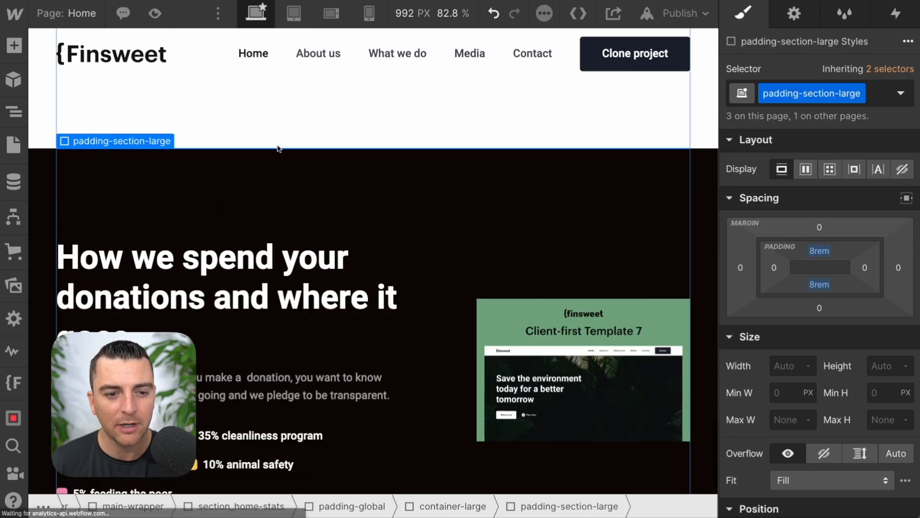
Step: In the section-cta symbol, replace the wrapper's padding-vertical and padding-huge classes with padding-section-large
scroll(278, 149, "down", 10)
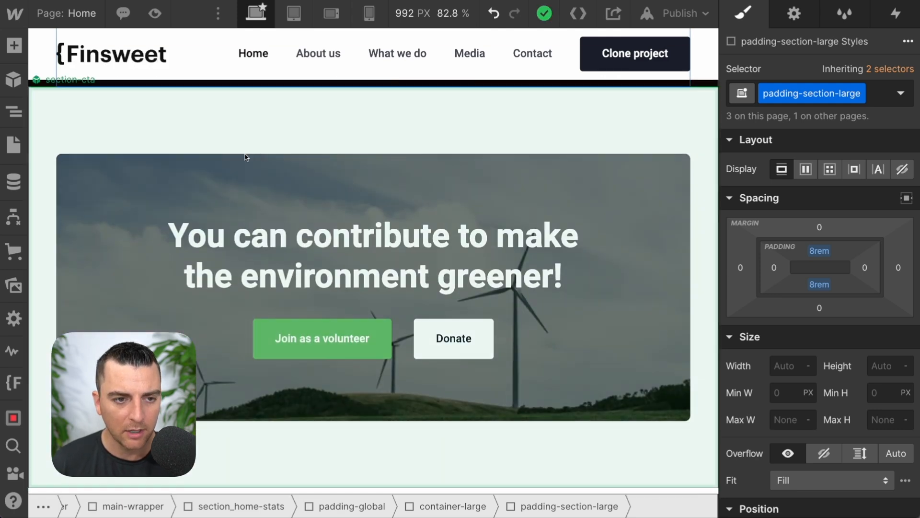
double_click(255, 128)
left_click(255, 128)
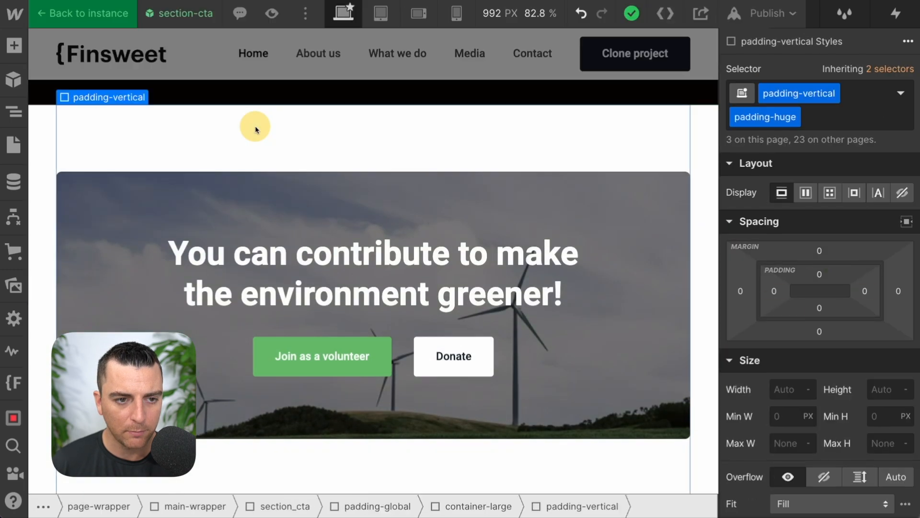
left_click(248, 136)
left_click(832, 109)
key("BackSpace")
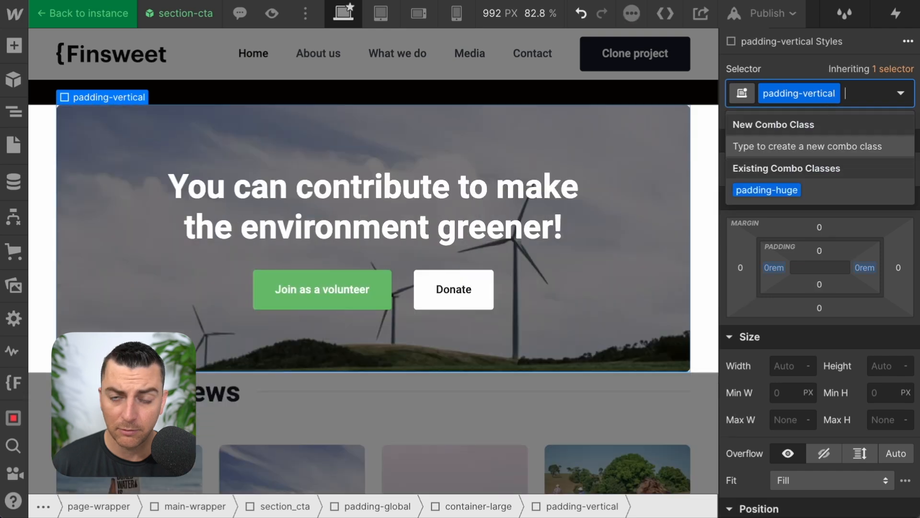
key("BackSpace")
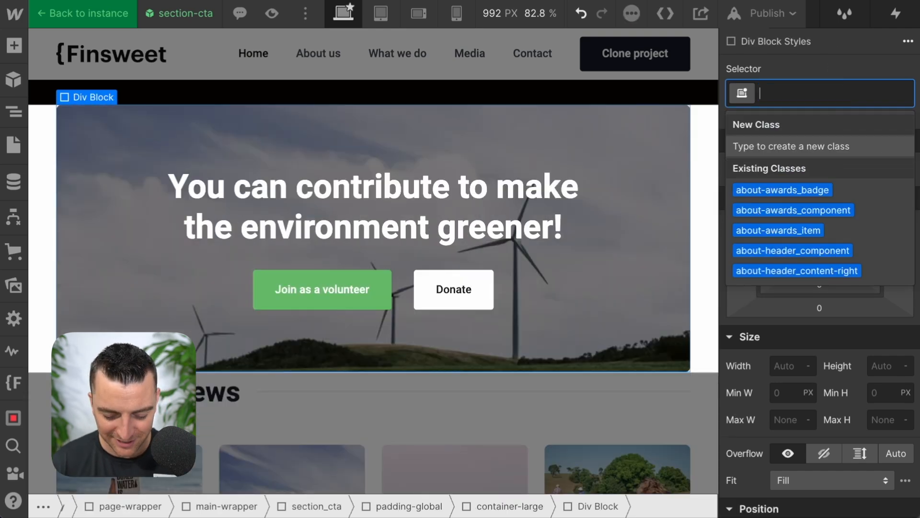
type("padding-sec")
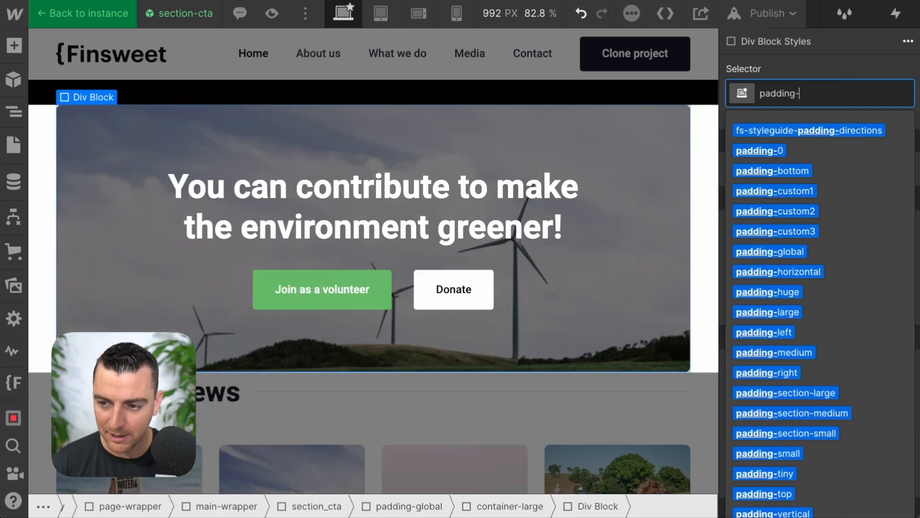
key("Return")
Step: Open the section-news symbol, inspect the padding classes on its wrapper inside container-large, and leave the symbol without editing it
scroll(391, 221, "down", 5)
left_click(390, 221)
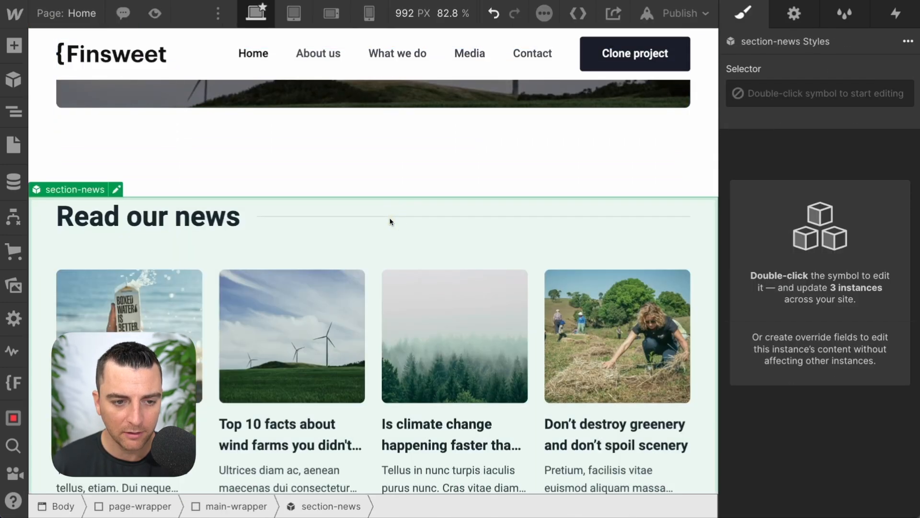
scroll(391, 222, "down", 5)
double_click(345, 220)
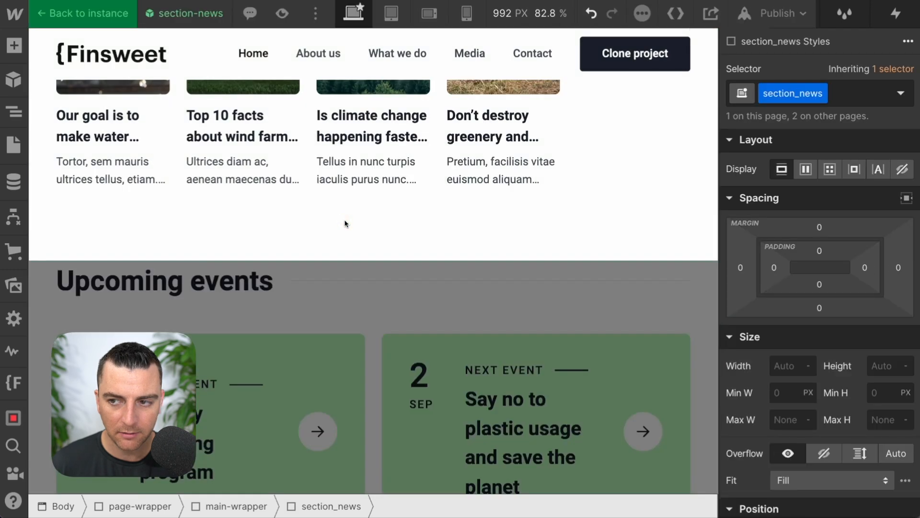
left_click(391, 211)
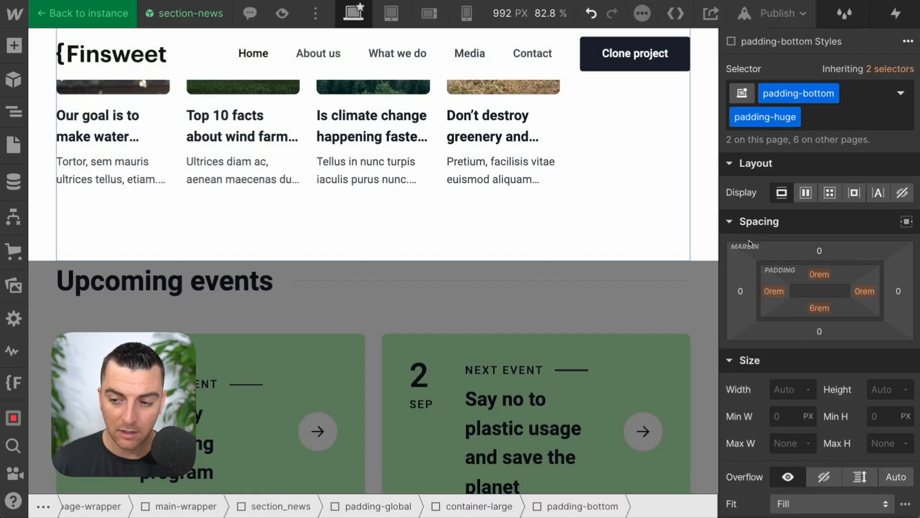
scroll(513, 305, "up", 5)
scroll(513, 308, "up", 1)
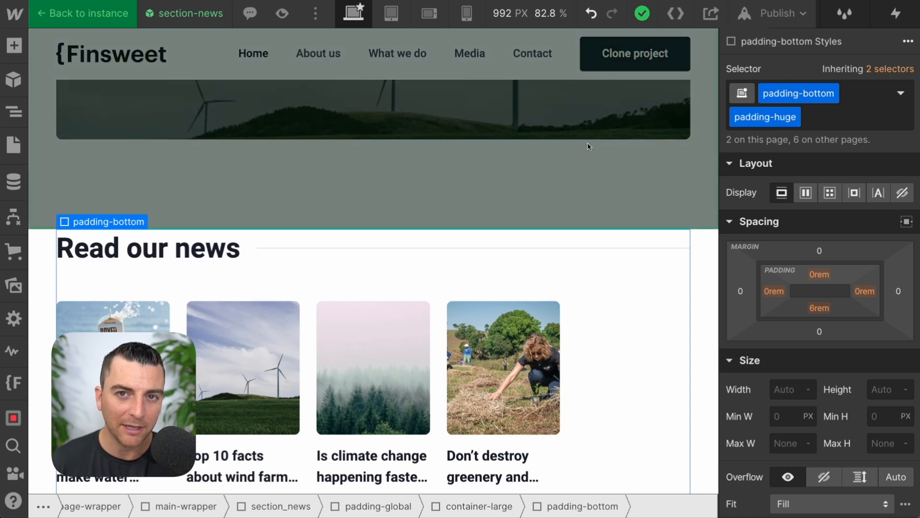
left_click(454, 180)
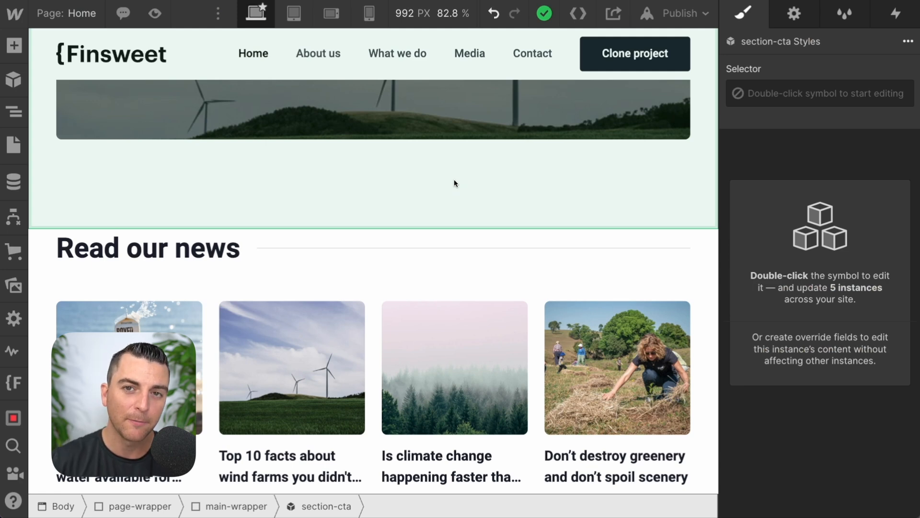
Step: In the Footer symbol, replace padding-vertical and padding-huge on the wrapper inside container-large with padding-section-large, and leave the symbol
scroll(454, 181, "down", 8)
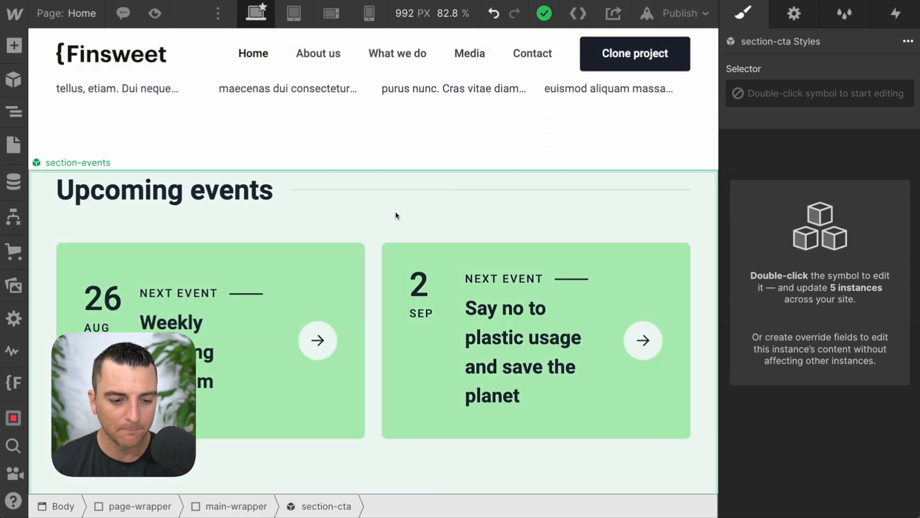
scroll(397, 214, "down", 5)
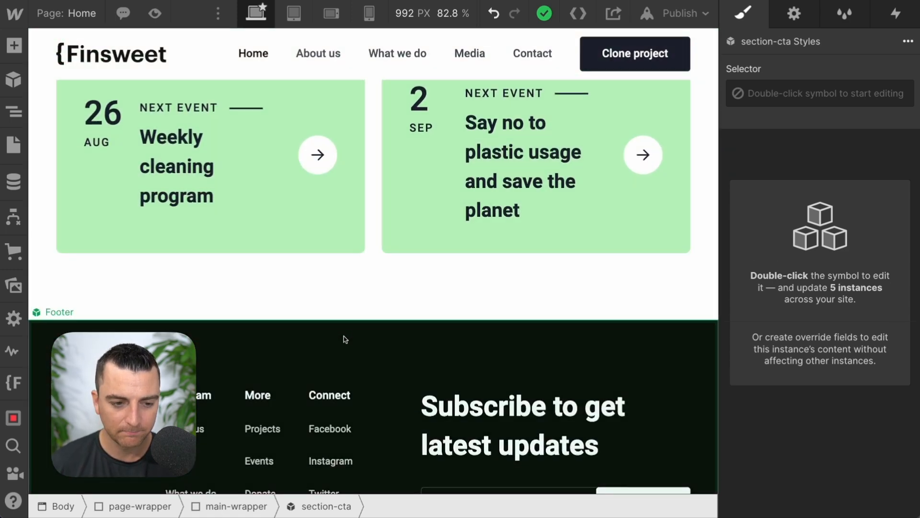
double_click(343, 338)
left_click(344, 339)
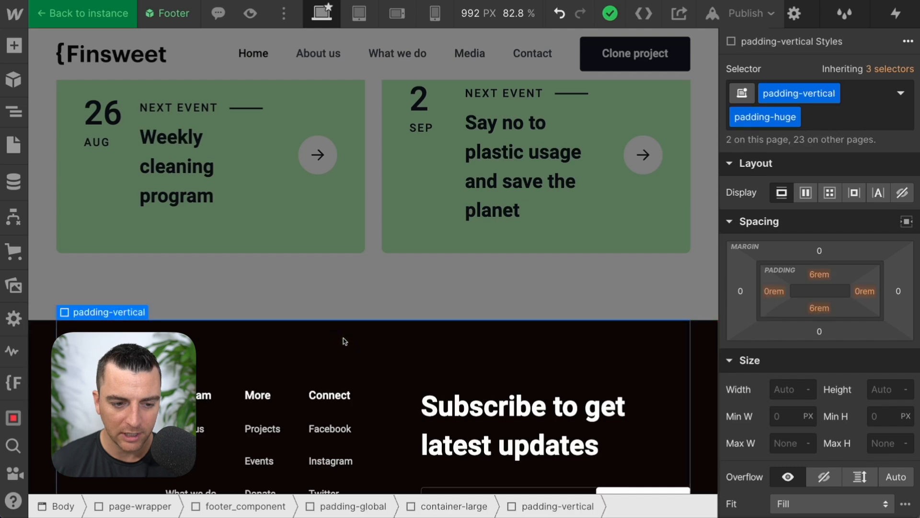
key("ctrl+Return")
key("BackSpace")
key("BackSpace")
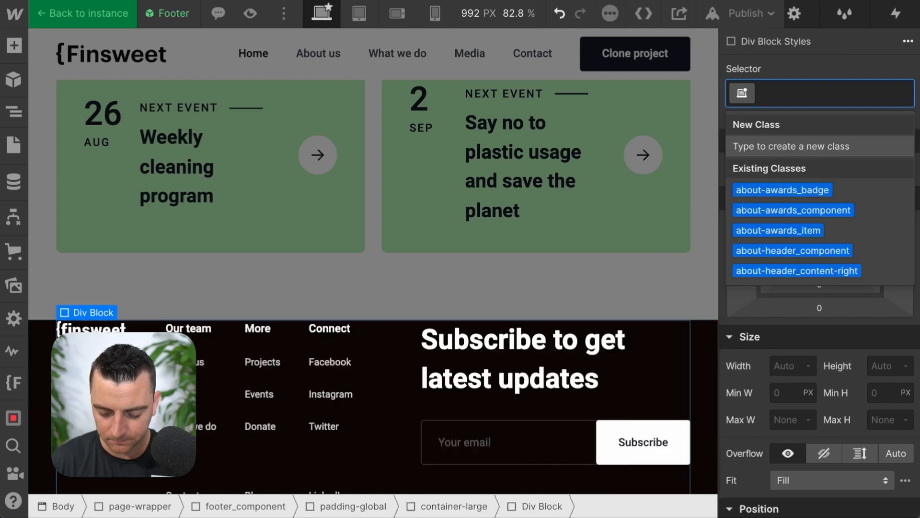
type("padding-sec")
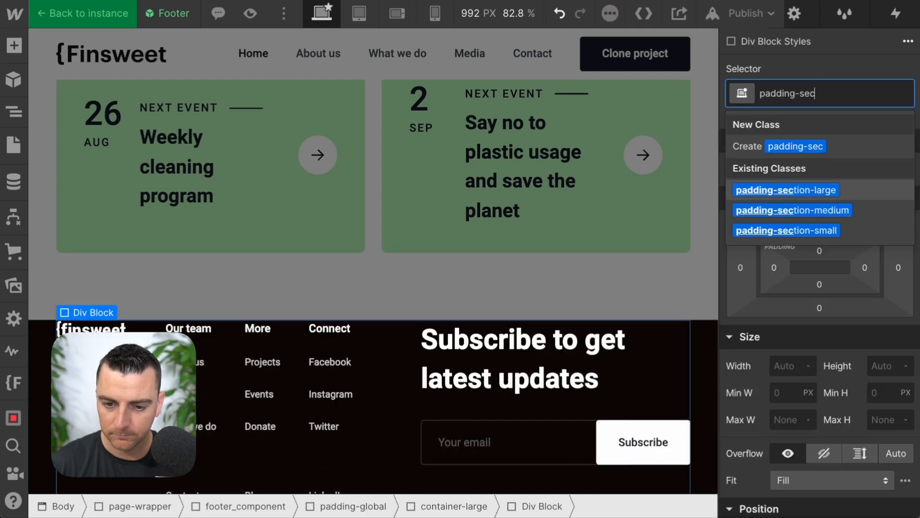
key("Return")
double_click(491, 187)
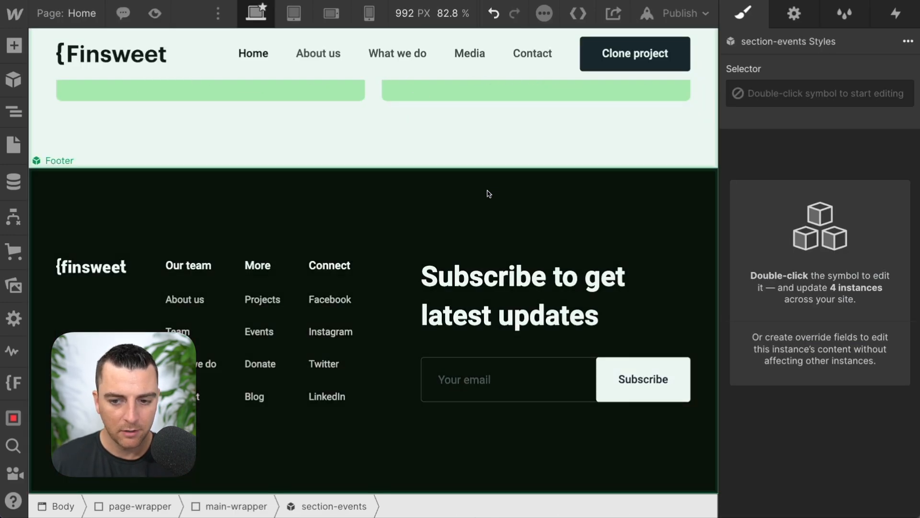
Step: Switch to the Client-First V1 to V2 guide and read the section on the new heading-style-[h#] classes
scroll(488, 193, "up", 15)
scroll(488, 193, "up", 6)
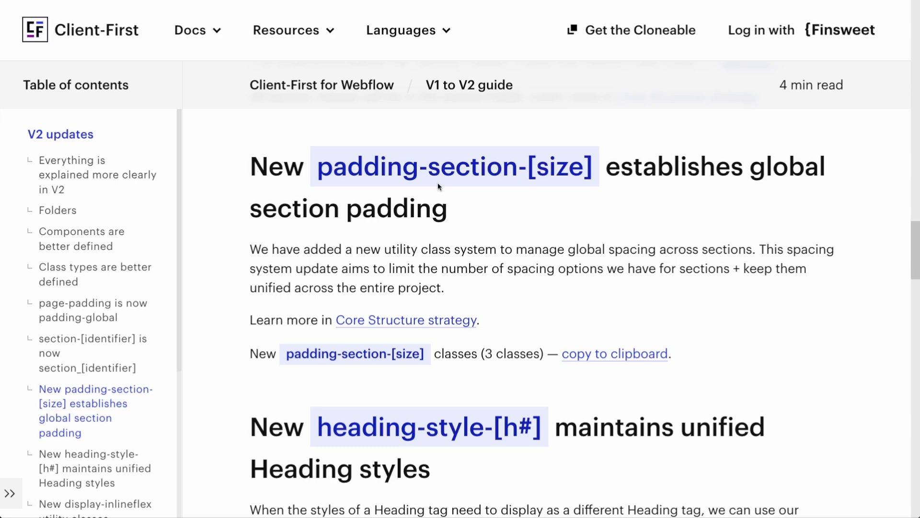
scroll(438, 183, "down", 5)
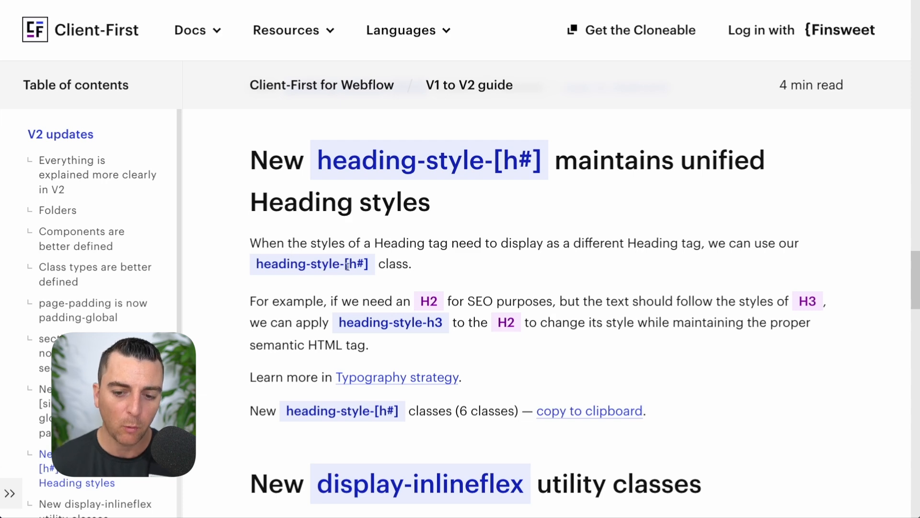
scroll(347, 266, "down", 3)
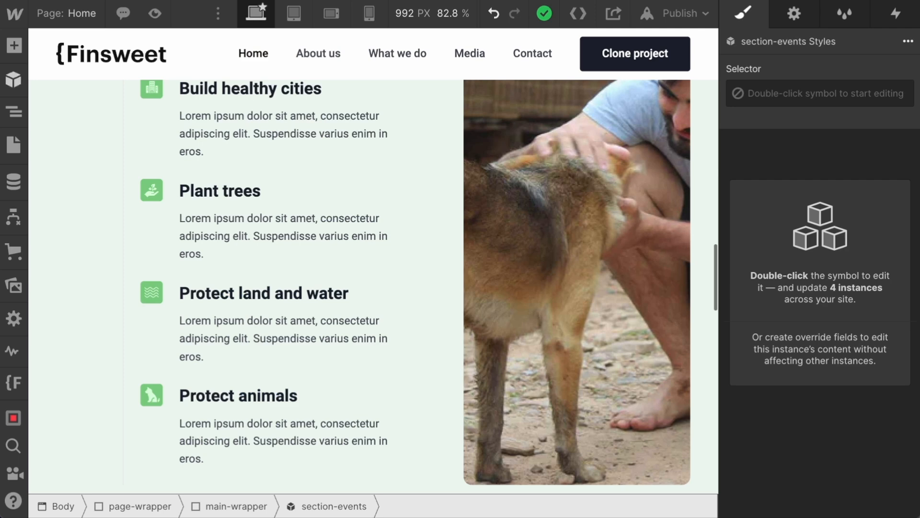
Step: Open the Style Guide page and, in its element tree, collapse fs-styleguide-elements and expand fs-styleguide-classes
left_click(12, 142)
left_click(113, 301)
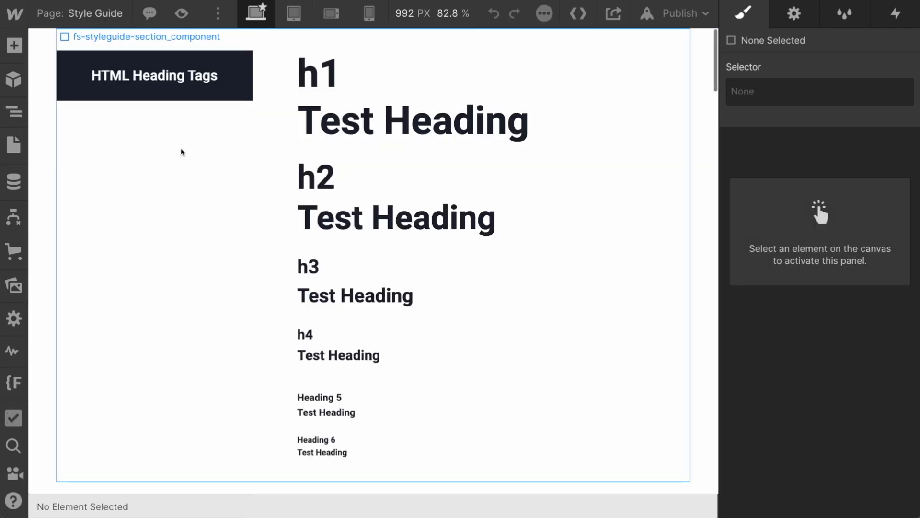
left_click(181, 152)
left_click(13, 111)
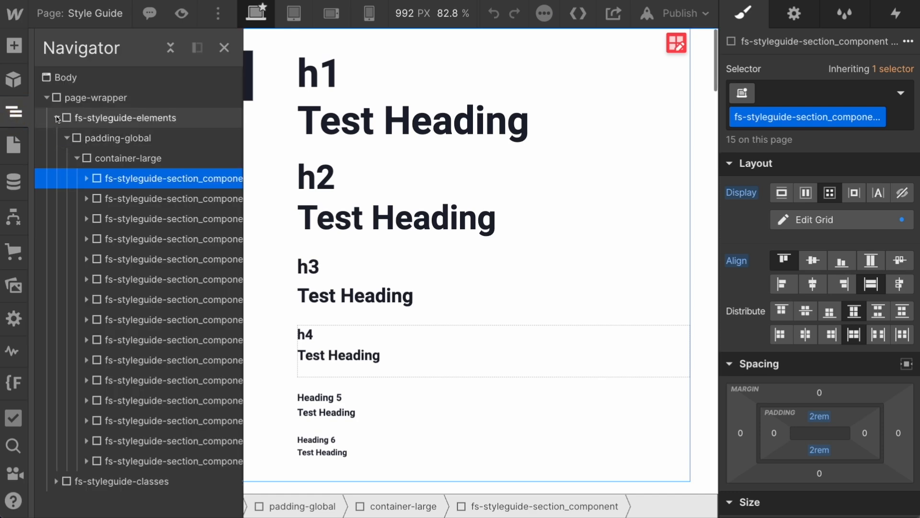
left_click(57, 118)
left_click(56, 139)
Step: Paste the copied heading-style samples into the fs-styleguide-1-col column of the Heading Classes section
left_click(409, 188)
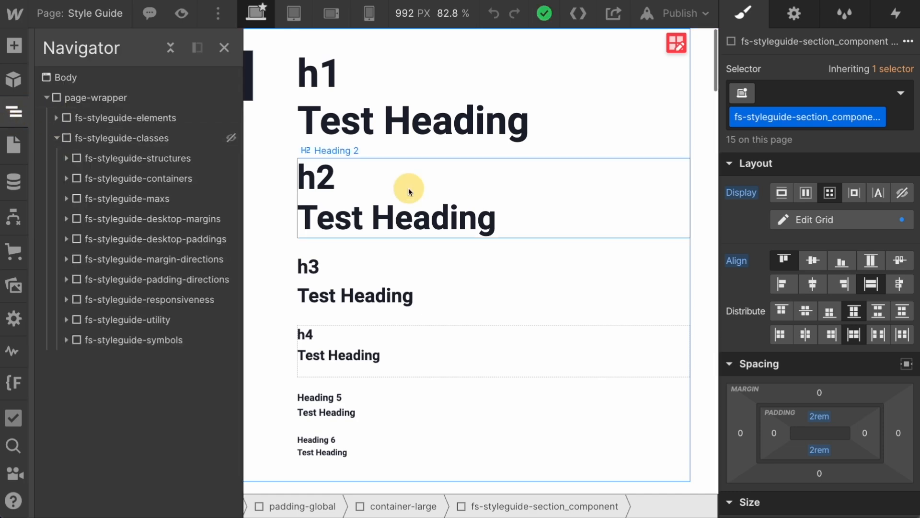
scroll(302, 199, "down", 9)
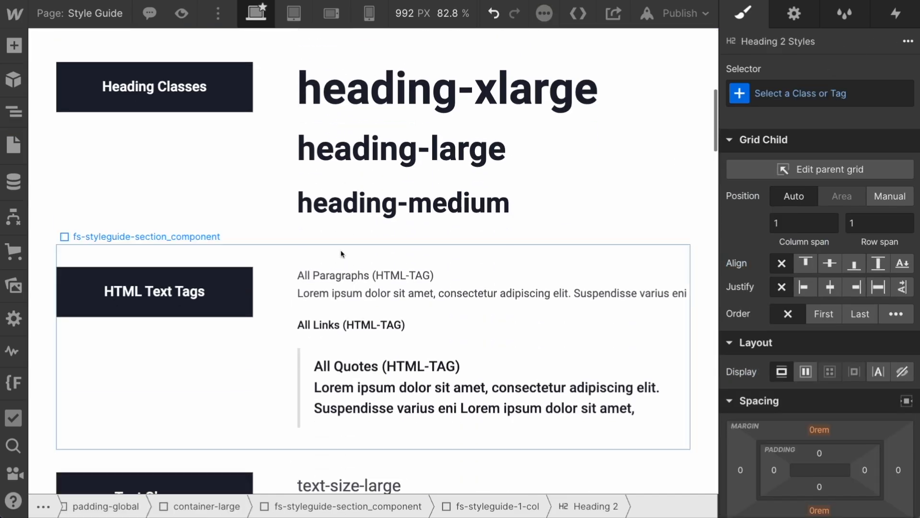
left_click(328, 123)
key("super+v")
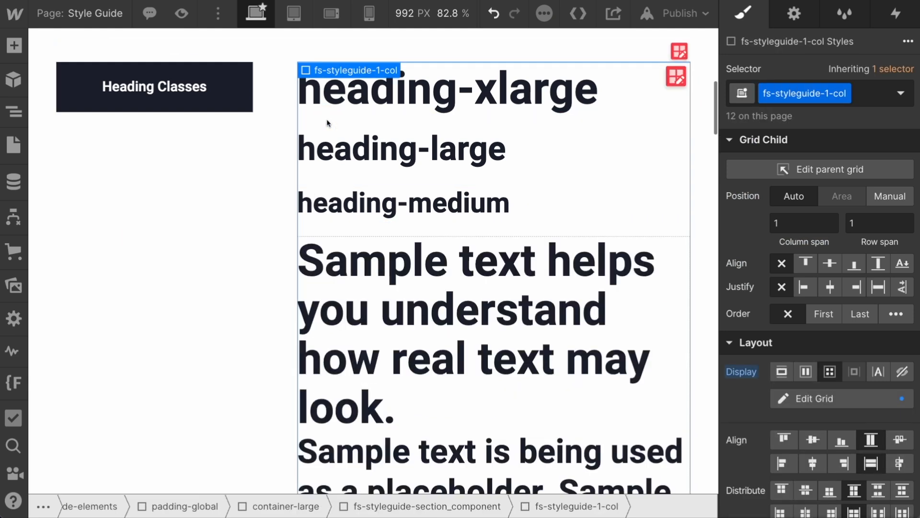
Step: Check how often the heading-xlarge, heading-large and heading-medium classes are used in the project
left_click(444, 89)
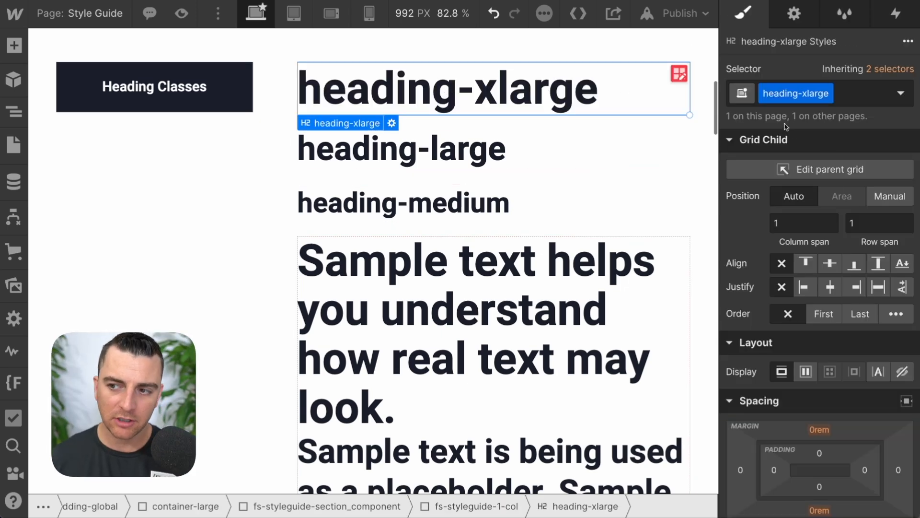
left_click(424, 154)
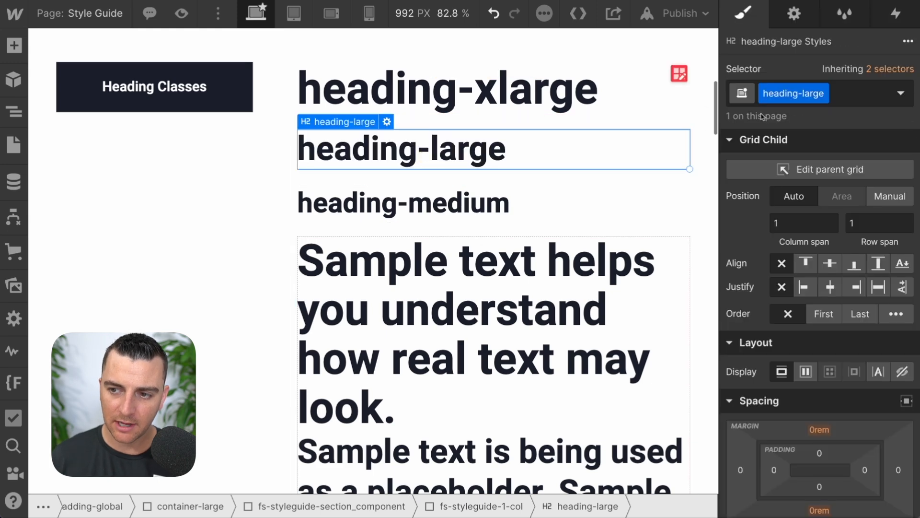
left_click(422, 202)
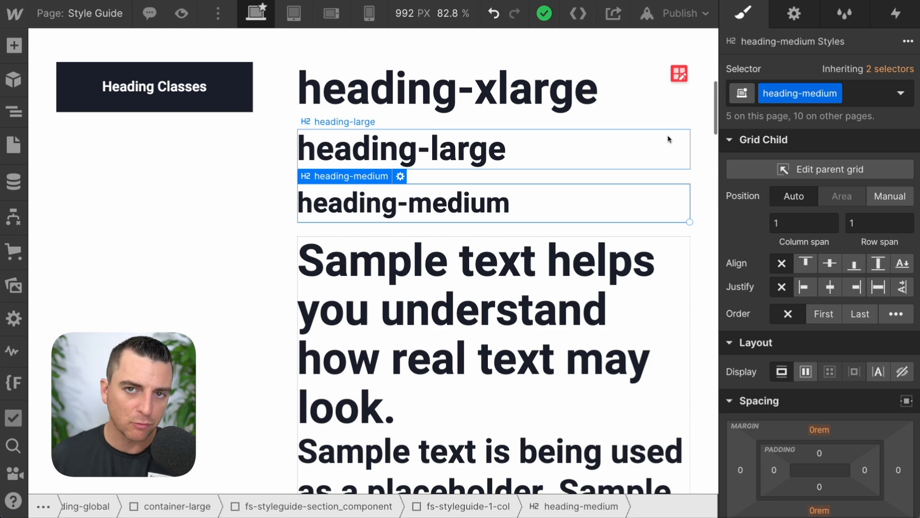
Step: Inspect the classes of the pasted samples from heading-style-h1 to heading-style-h6, undoing the accidental move of the heading-style-h2 sample
left_click(466, 277)
scroll(466, 277, "down", 9)
scroll(466, 277, "up", 10)
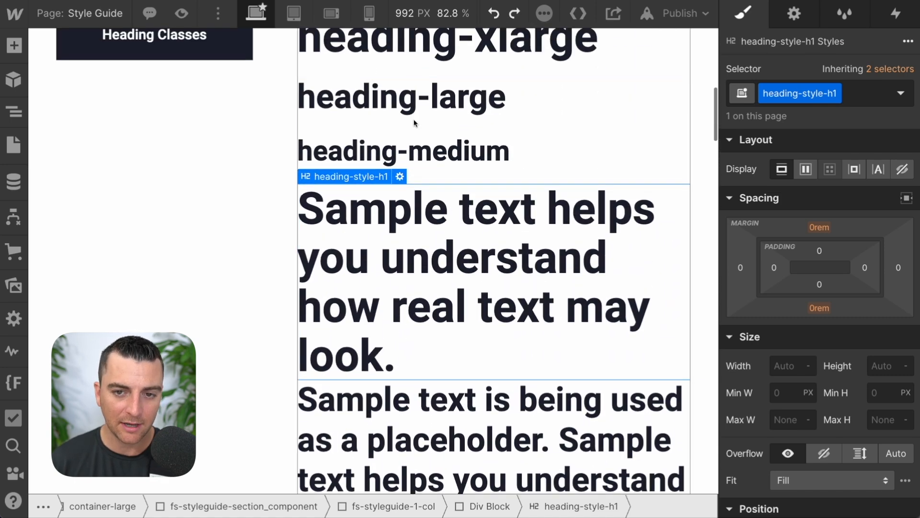
scroll(413, 120, "down", 2)
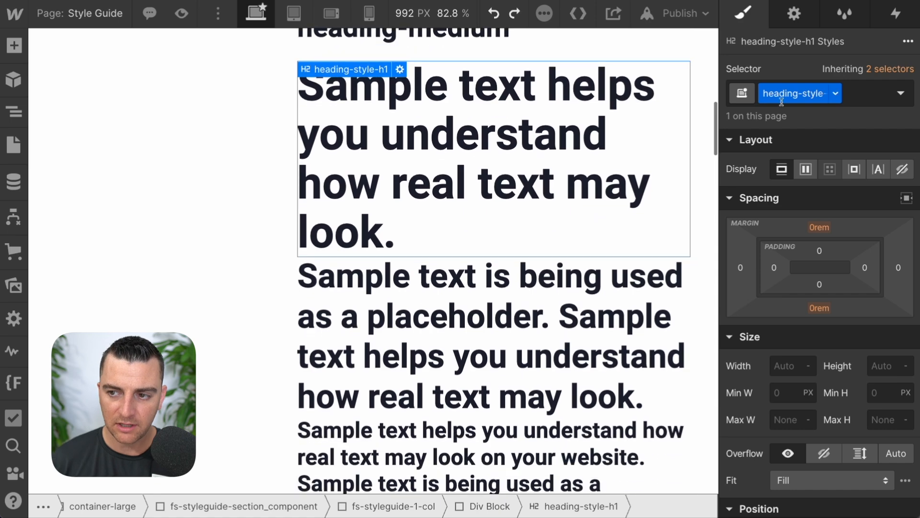
left_click_drag(448, 302, 445, 312)
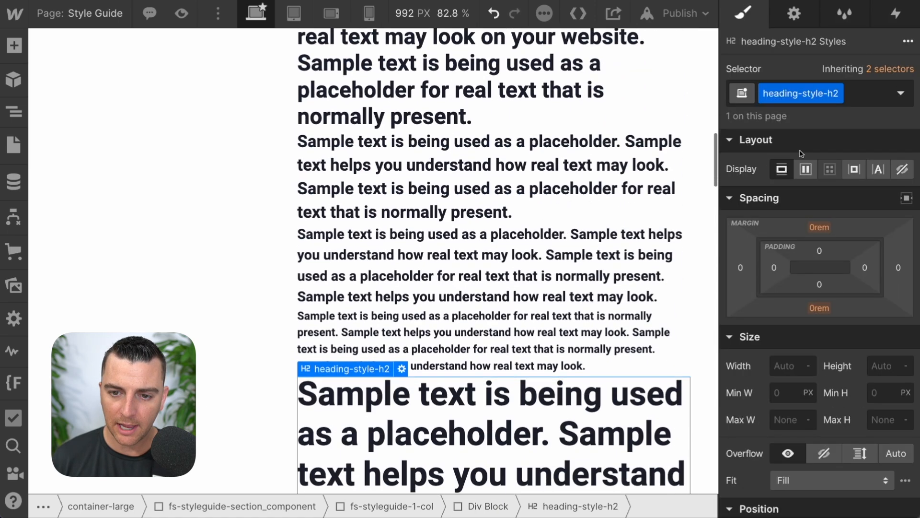
key("ctrl+z")
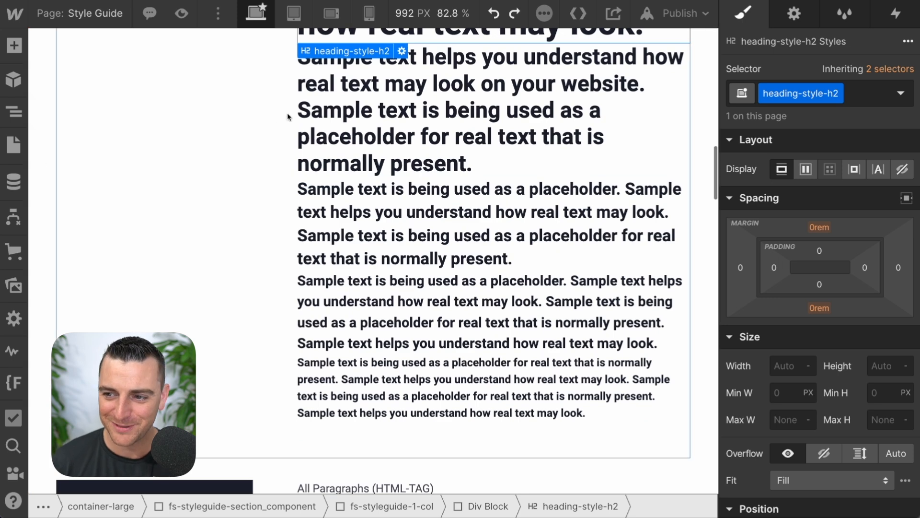
key("Right")
key("Right")
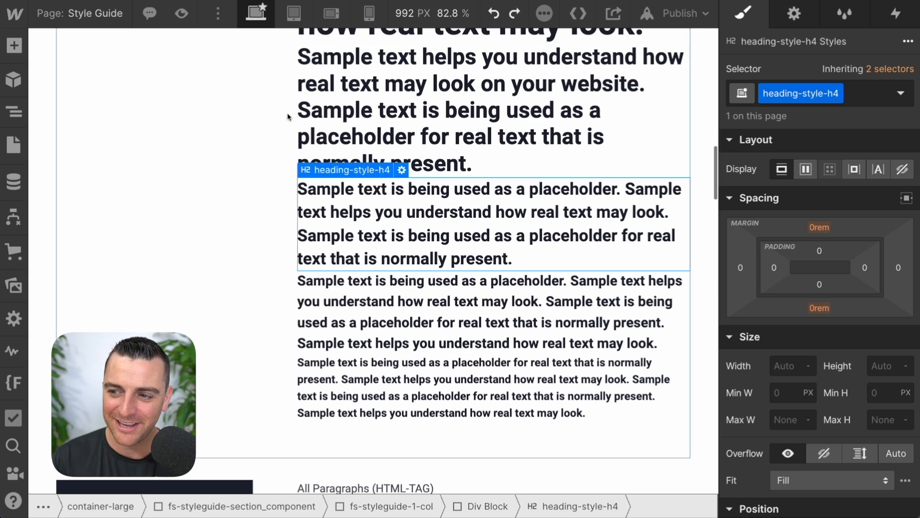
key("Right")
key("Right")
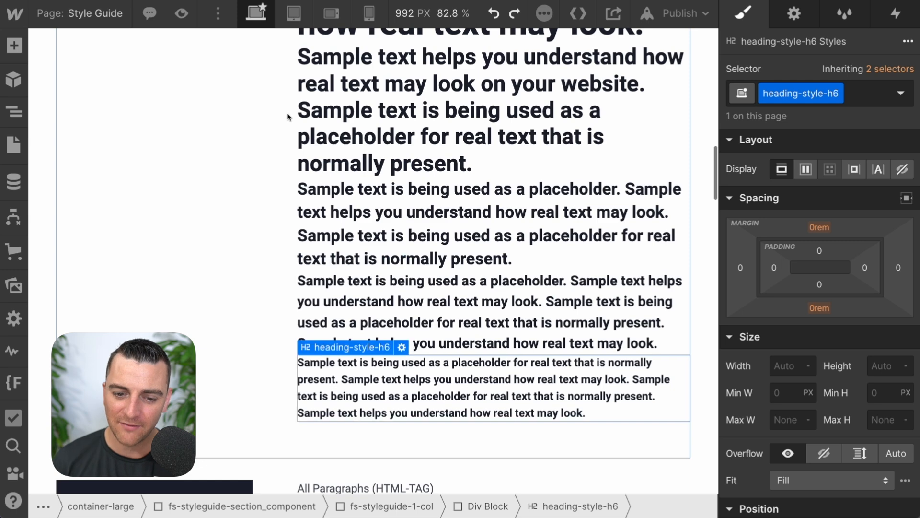
scroll(330, 359, "up", 1)
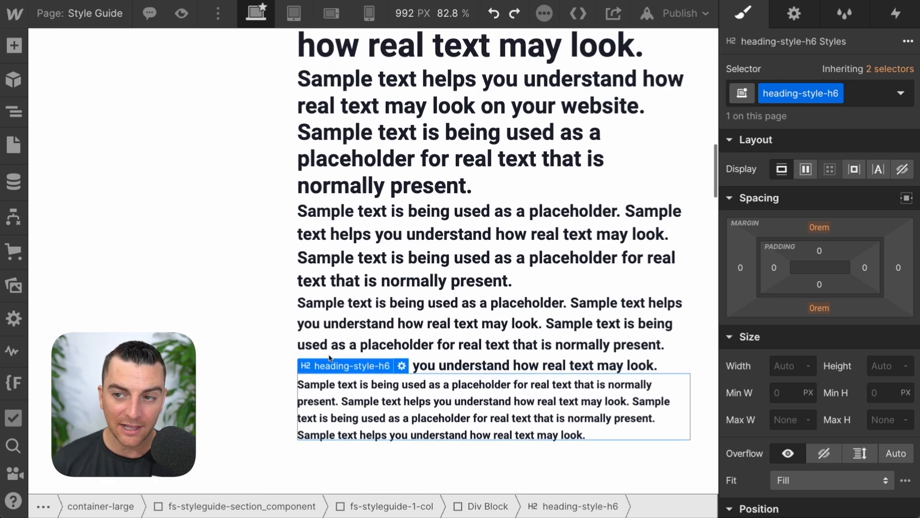
Step: Examine the heading type set on each of the pasted heading-style samples in their element settings
left_click(795, 13)
key("Left")
key("Left")
key("Left")
key("Left")
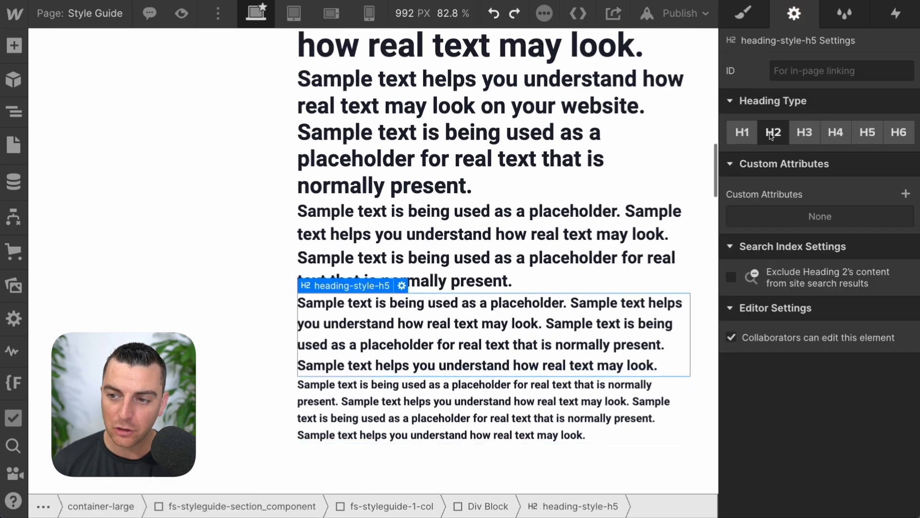
key("Right")
key("Right")
key("Right")
key("Right")
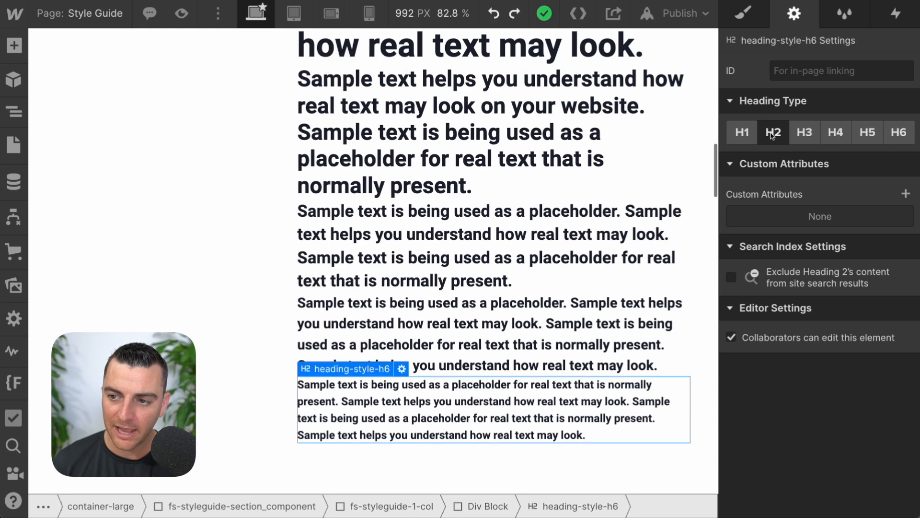
key("Left")
key("Left")
Step: Review the style classes of the pasted samples back to heading-style-h1, and recheck the guide's heading-style-[h#] section
key("s")
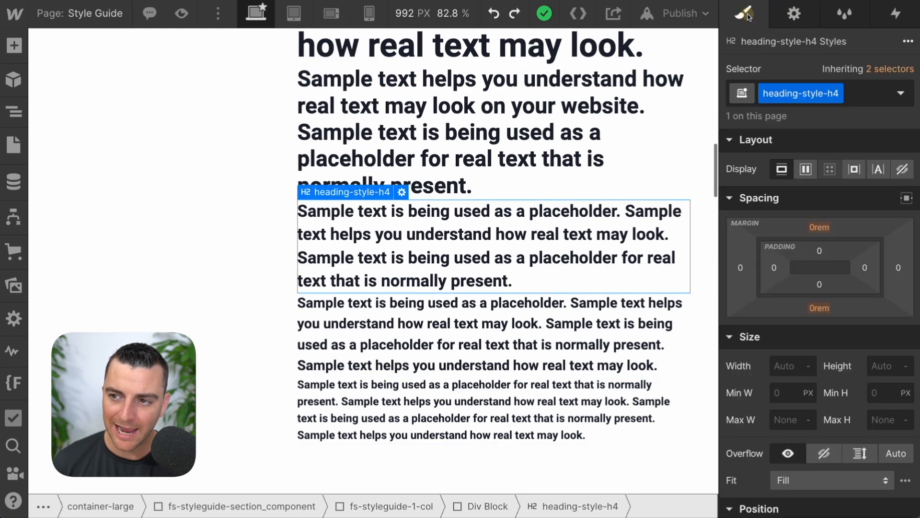
key("Right")
key("Left")
key("Left")
key("Left")
key("Left")
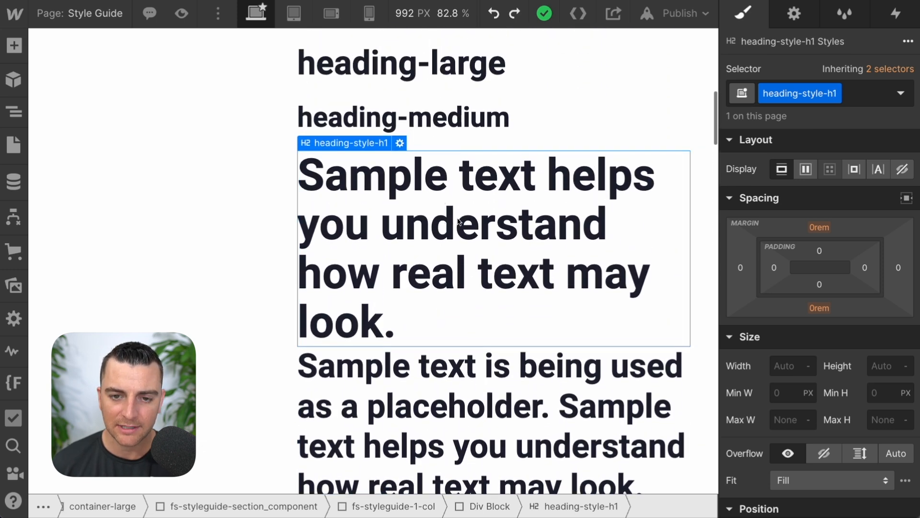
scroll(832, 144, "down", 1)
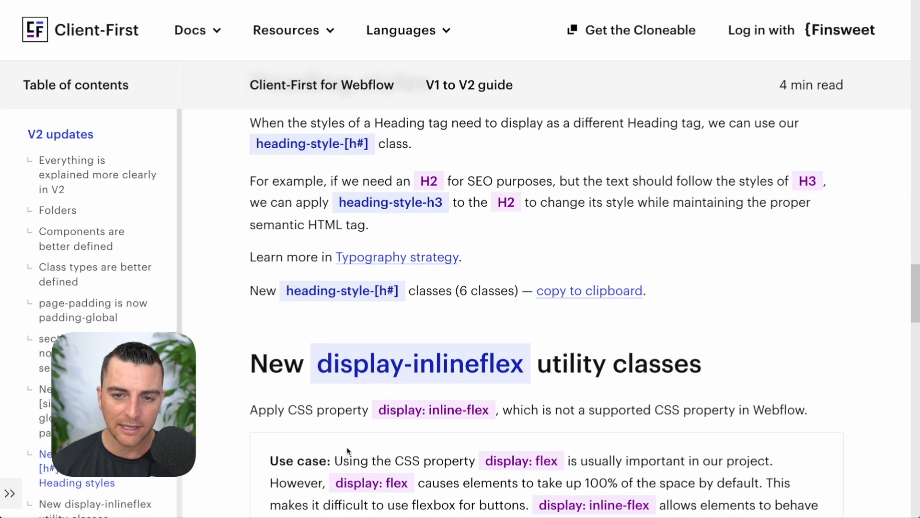
scroll(264, 239, "up", 3)
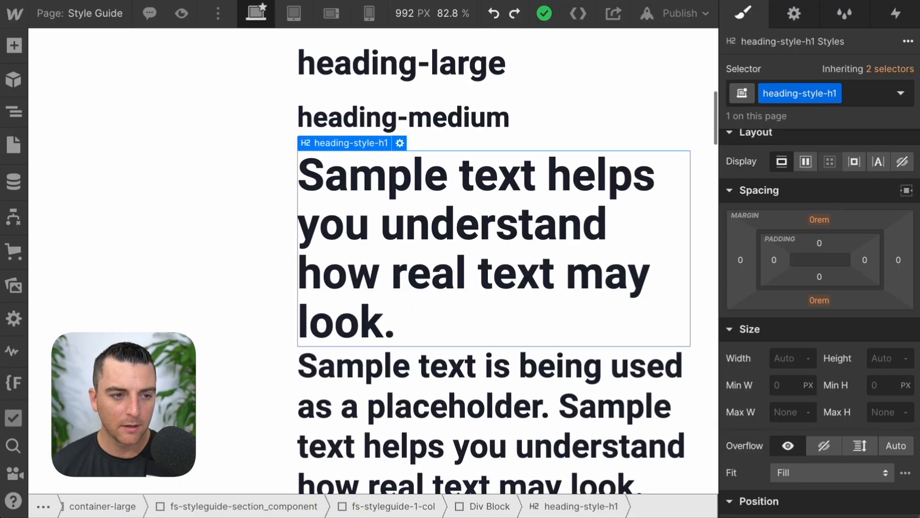
Step: Open the Home page and select the main heading in its home-header section
left_click(14, 144)
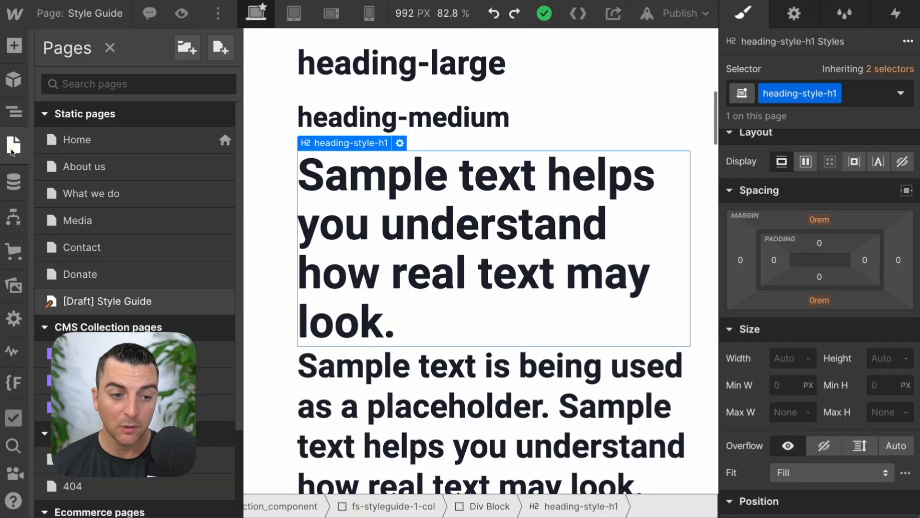
left_click(100, 144)
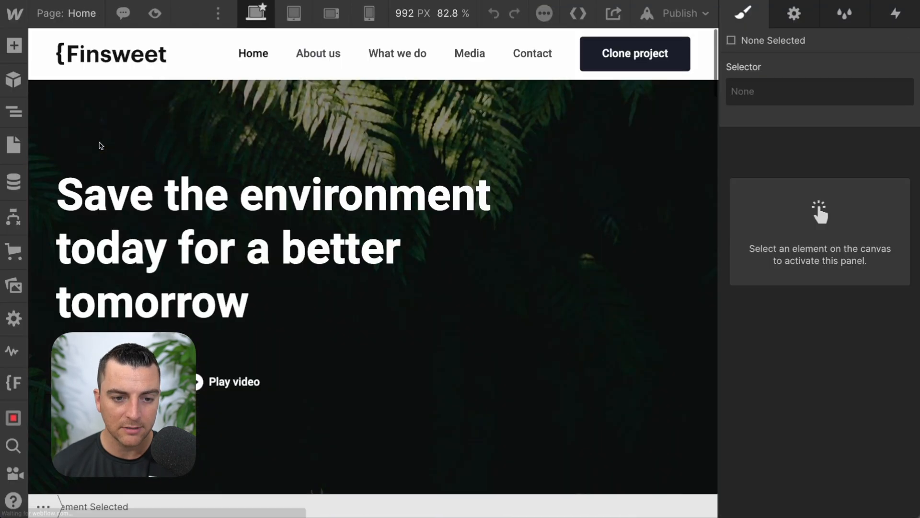
left_click(153, 206)
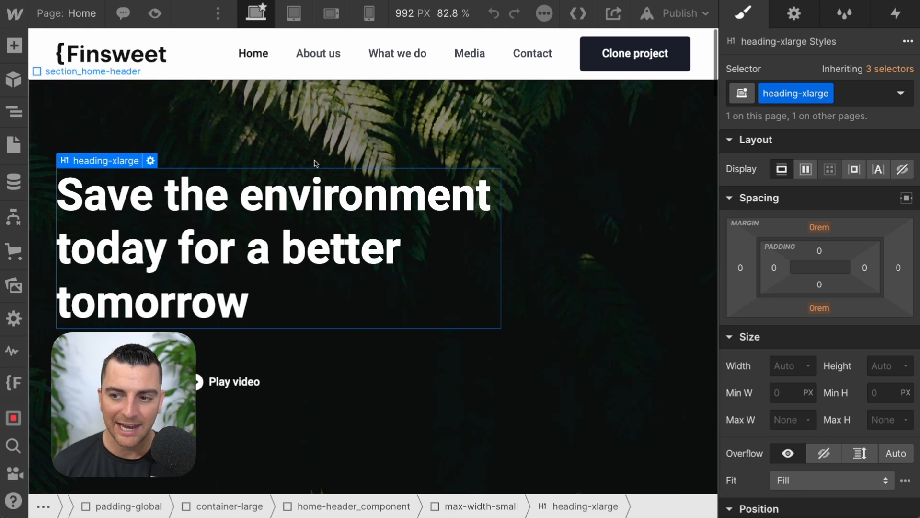
left_click(846, 96)
key("BackSpace")
type("hea")
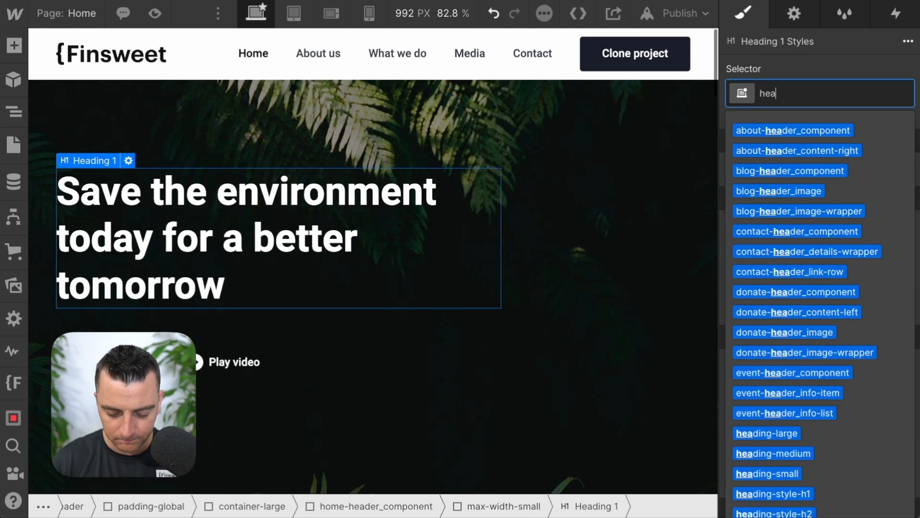
type("ding")
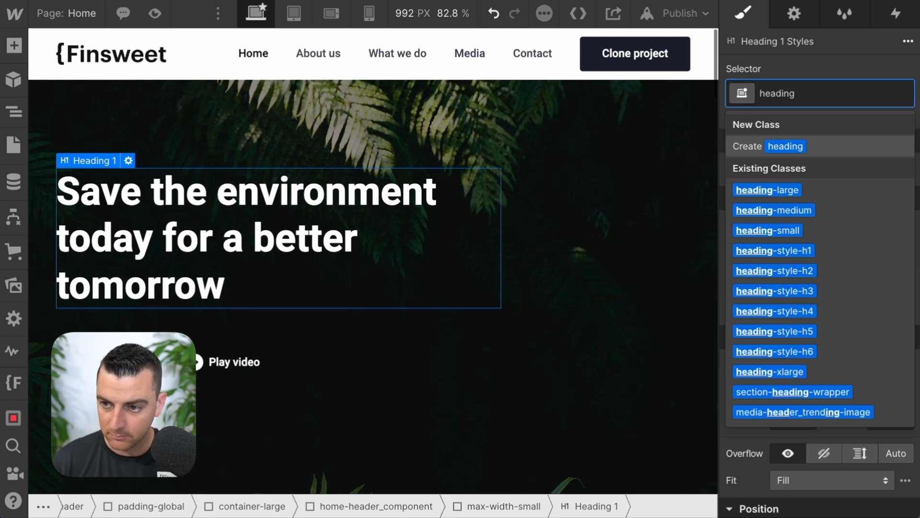
key("BackSpace")
key("BackSpace")
key("BackSpace")
key("BackSpace")
key("BackSpace")
key("BackSpace")
key("BackSpace")
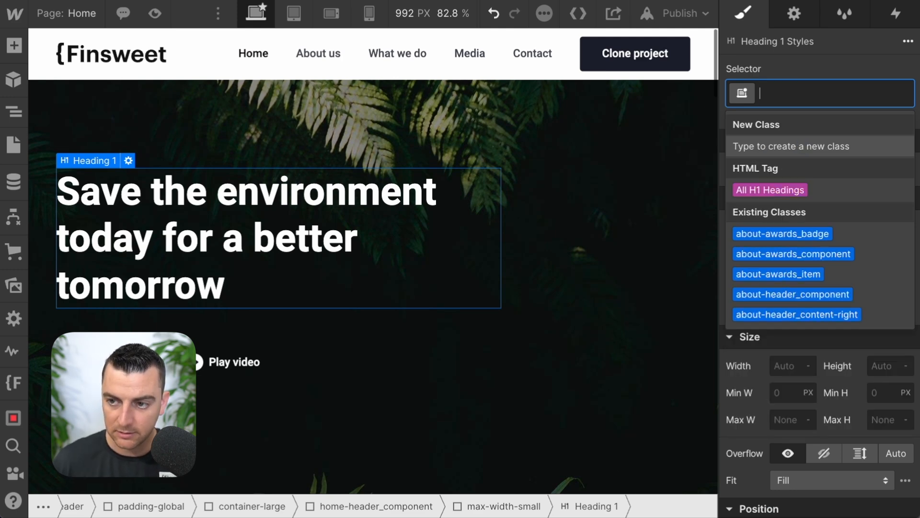
left_click(853, 67)
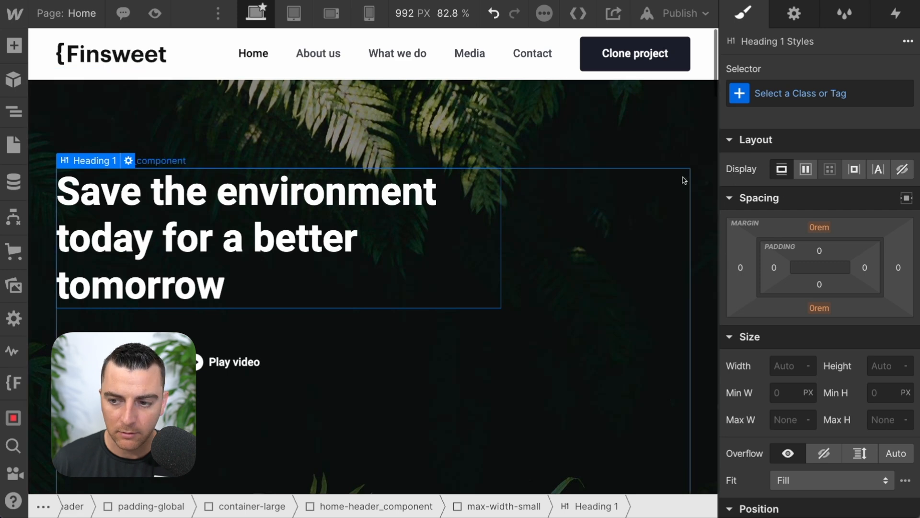
key("ctrl+z")
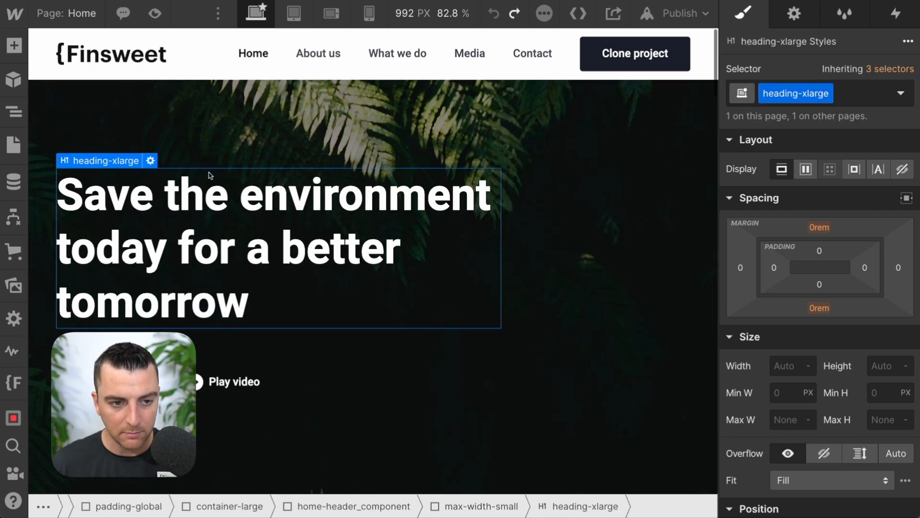
Step: Replace the heading-xlarge class on the Home page's main heading with heading-style-h1 and check its typography settings
left_click(865, 93)
key("BackSpace")
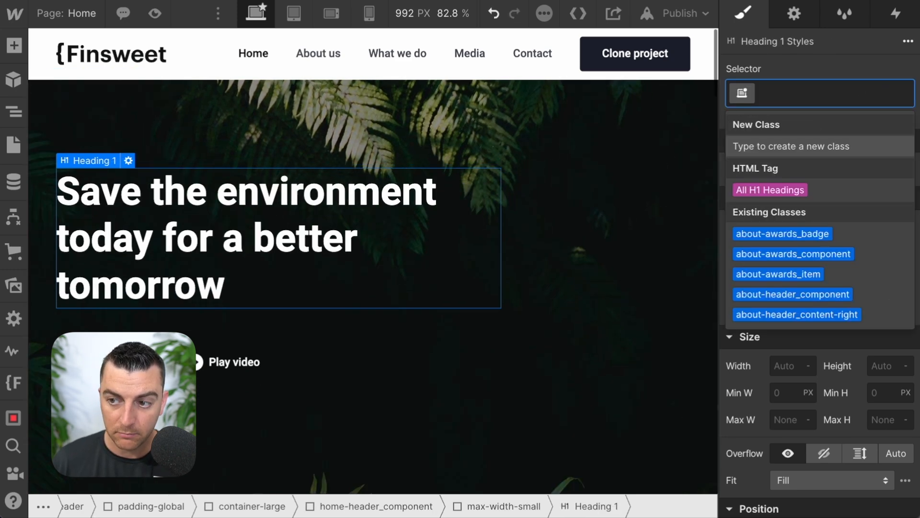
type("heading")
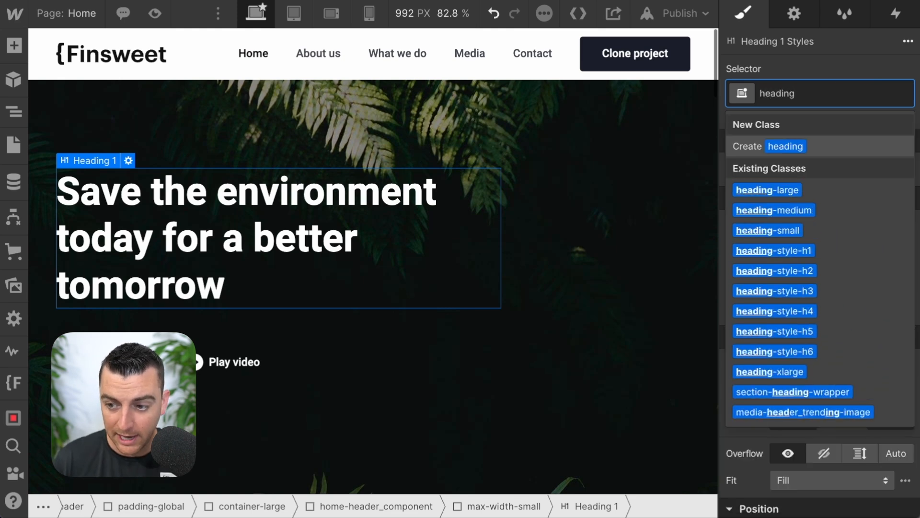
left_click(810, 253)
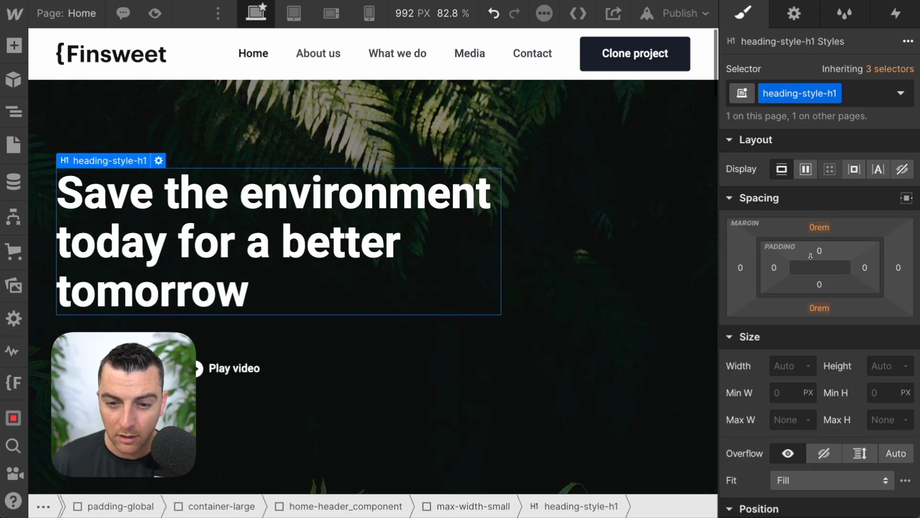
scroll(811, 256, "down", 8)
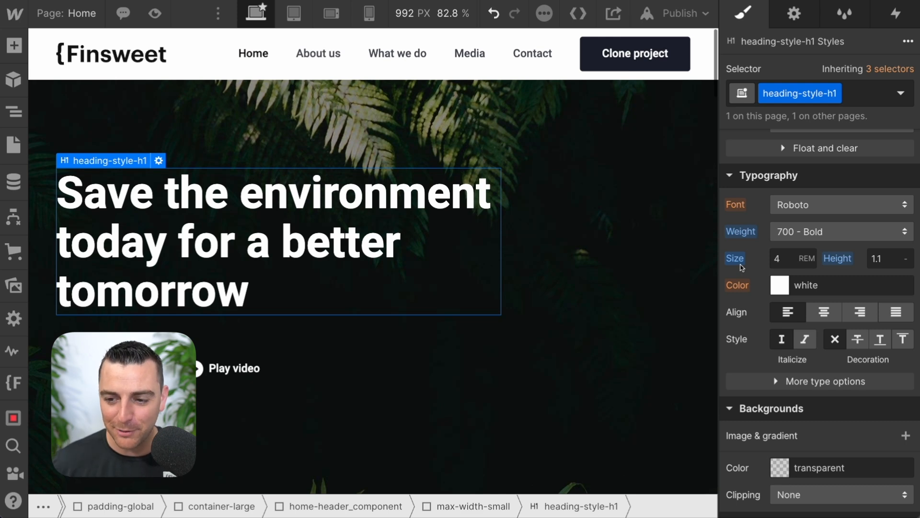
Step: Return to the Style Guide page and check the font size and line height of the h1 test heading
left_click(13, 136)
left_click(18, 116)
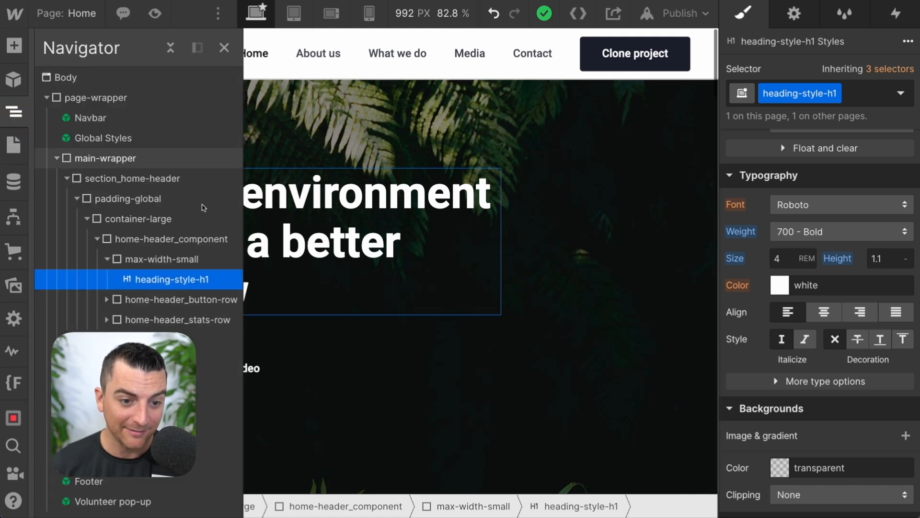
left_click(22, 152)
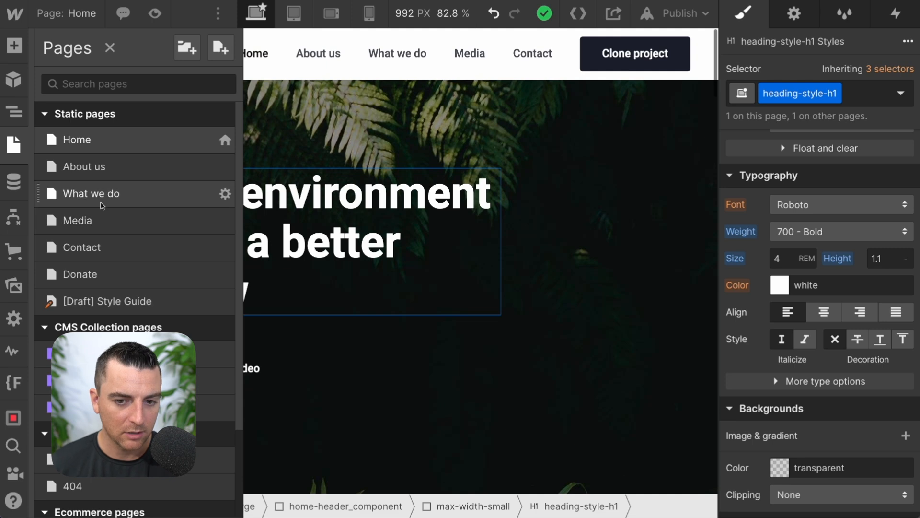
left_click(96, 301)
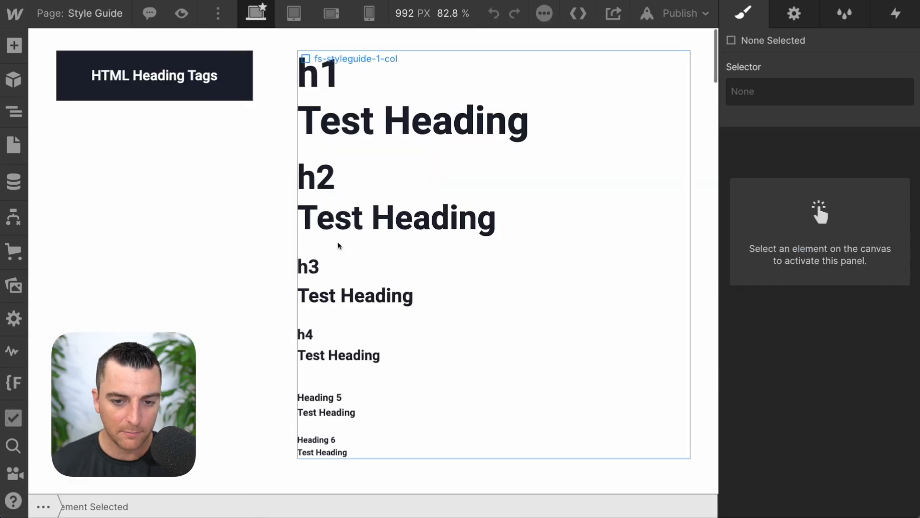
left_click(326, 73)
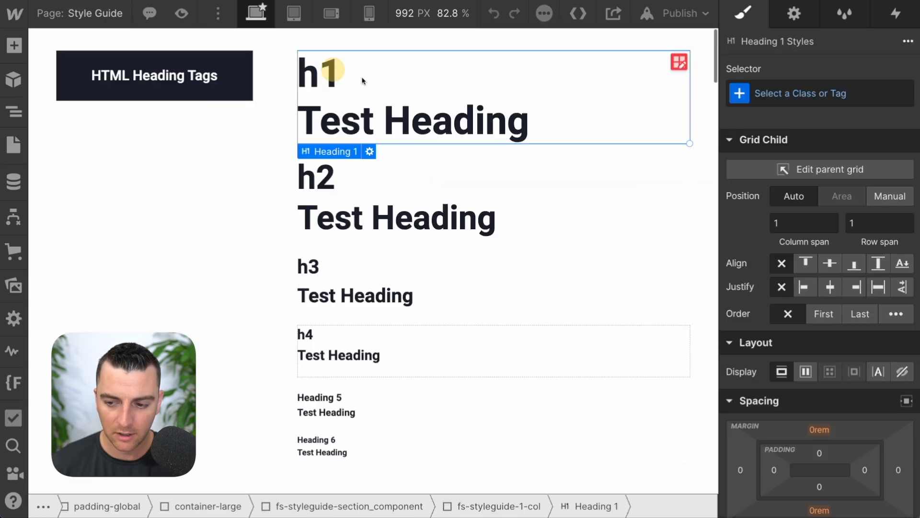
scroll(845, 358, "down", 10)
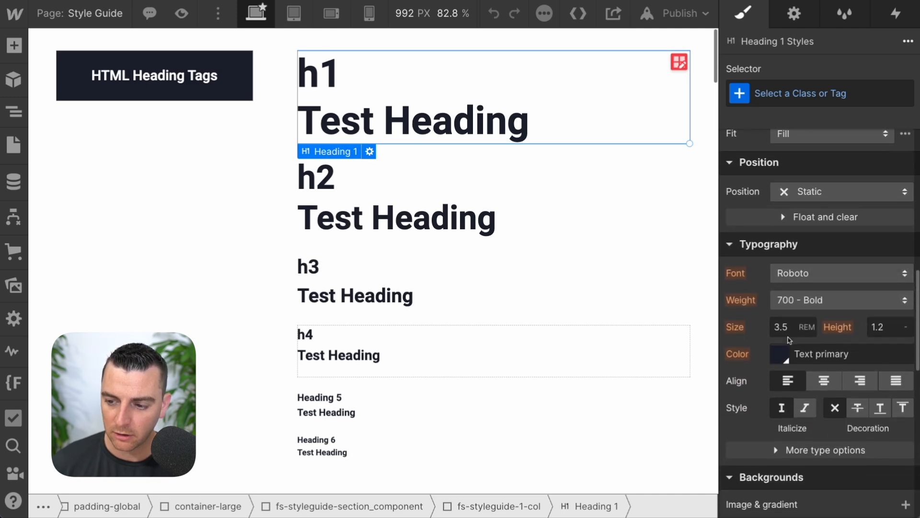
Step: Set the heading-style-h1 class to a font size of 3.5 rem and a line height of 1.2
scroll(376, 307, "down", 10)
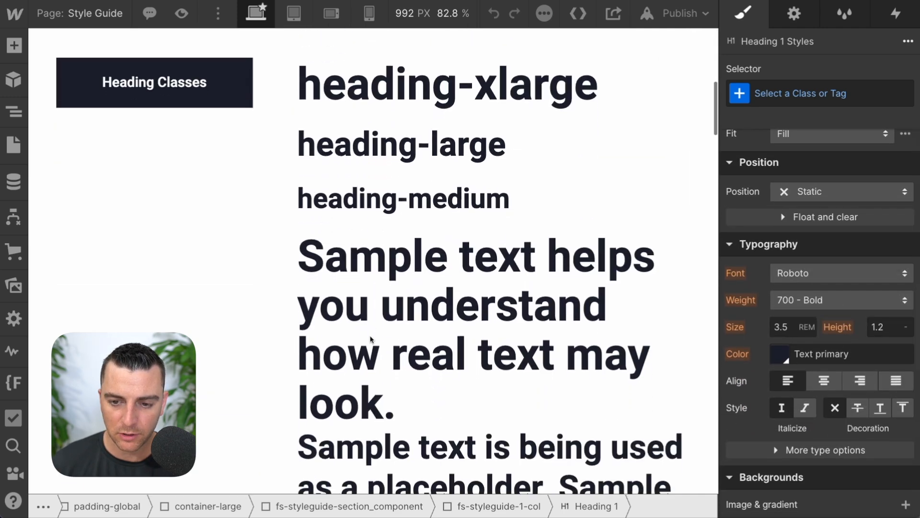
left_click(375, 272)
scroll(776, 249, "up", 4)
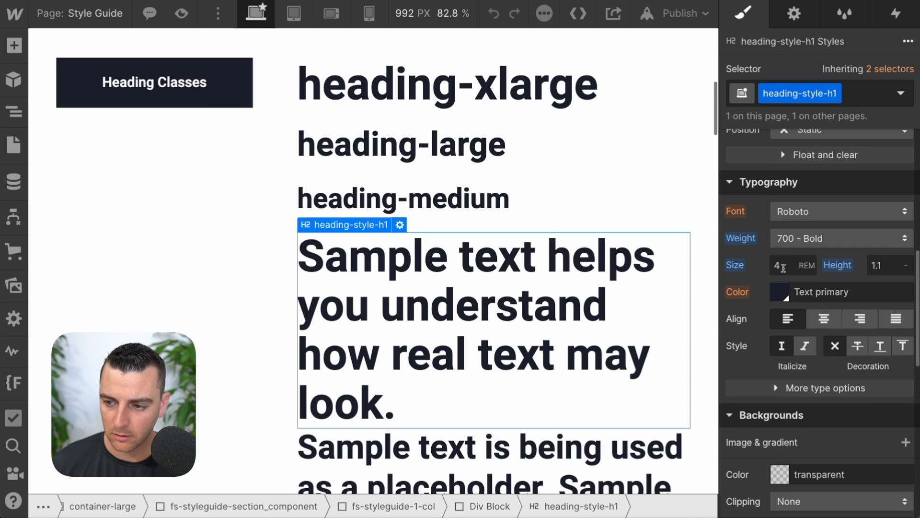
left_click(785, 266)
type("3")
key("Tab")
type("1.2")
Step: Compare the font size and line height of the h2 test heading with those of the heading-style-h2 sample
scroll(468, 269, "up", 5)
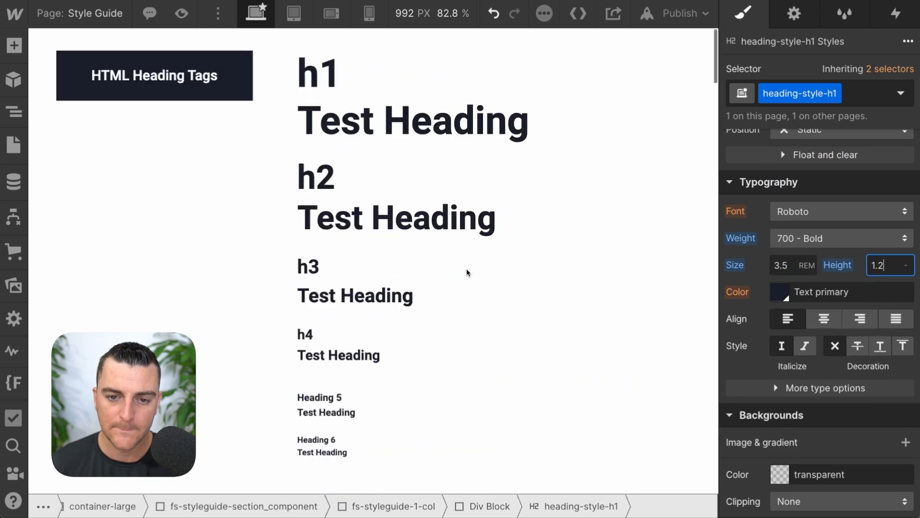
left_click(411, 212)
scroll(807, 266, "down", 6)
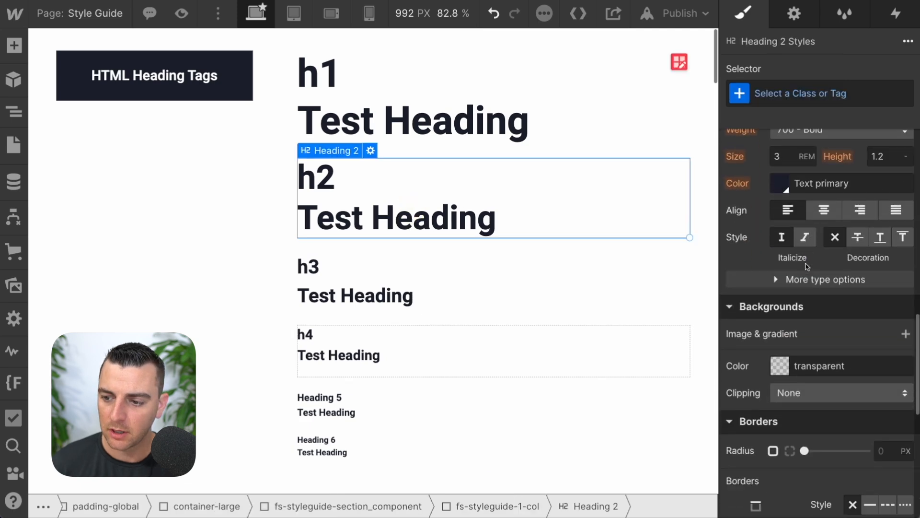
scroll(810, 230, "up", 1)
scroll(537, 276, "down", 12)
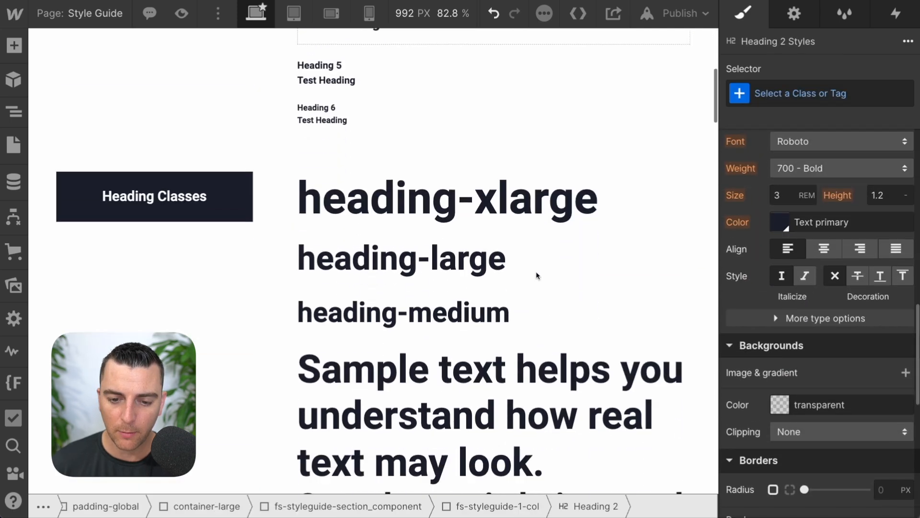
scroll(536, 276, "up", 5)
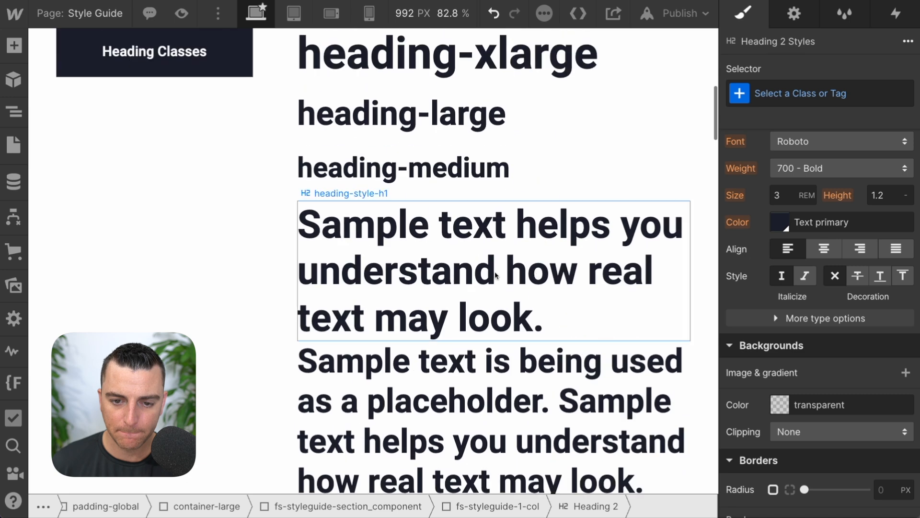
left_click(396, 359)
scroll(794, 219, "up", 1)
scroll(793, 218, "up", 4)
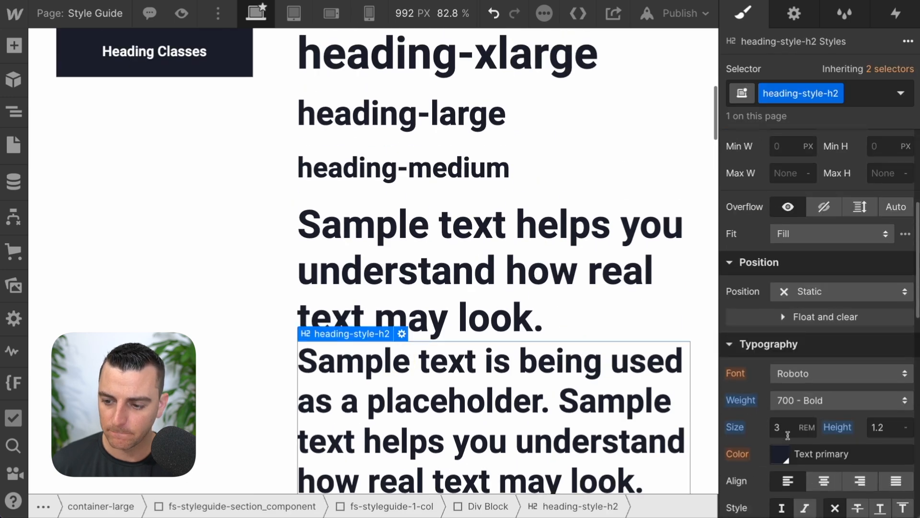
left_click(779, 427)
Step: Match heading-style-h3 to the h3 test heading by setting its font size to 1.75 rem and line height to 1.5
scroll(622, 399, "up", 10)
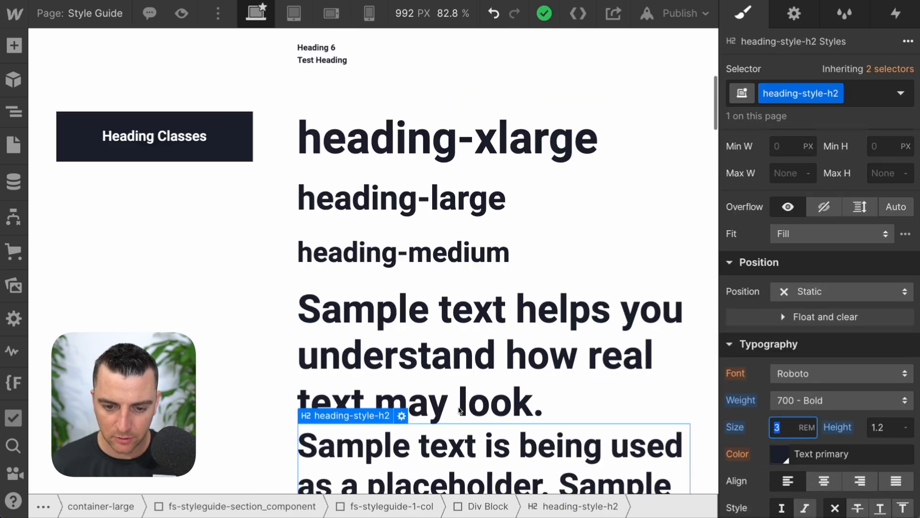
left_click(343, 279)
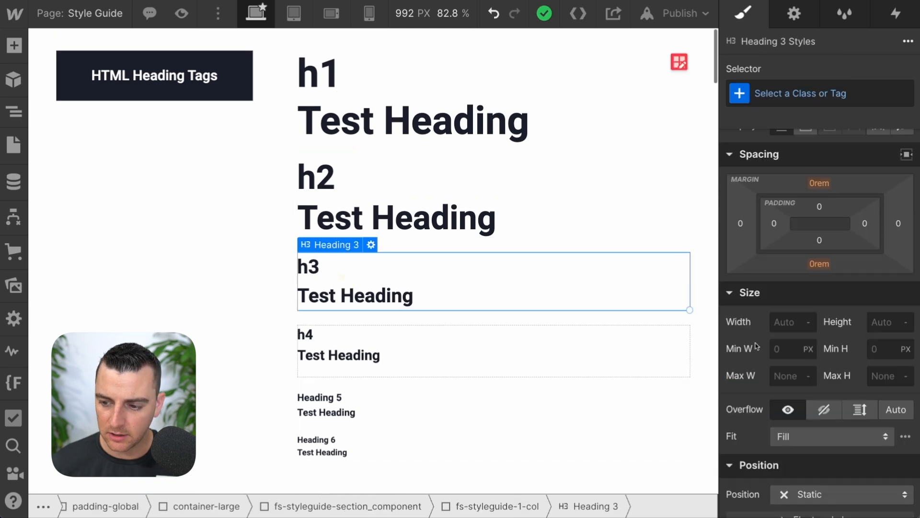
scroll(793, 361, "down", 5)
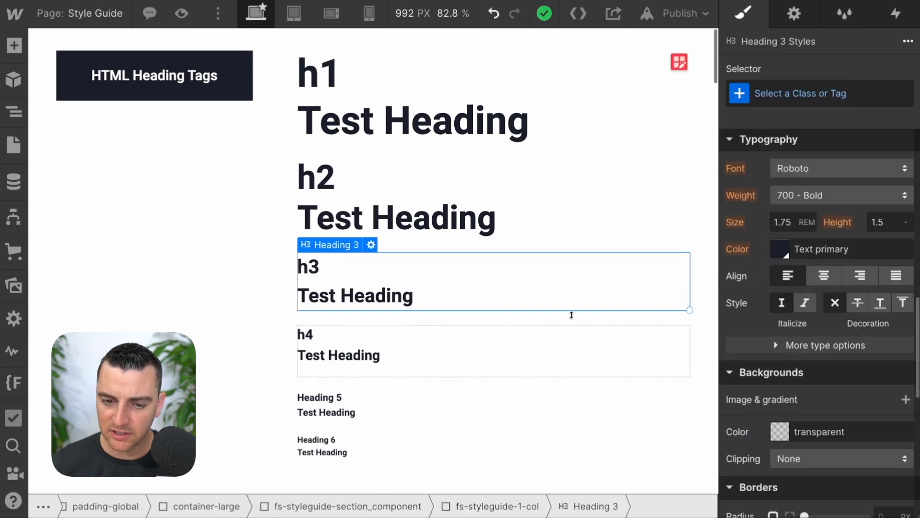
scroll(571, 315, "down", 10)
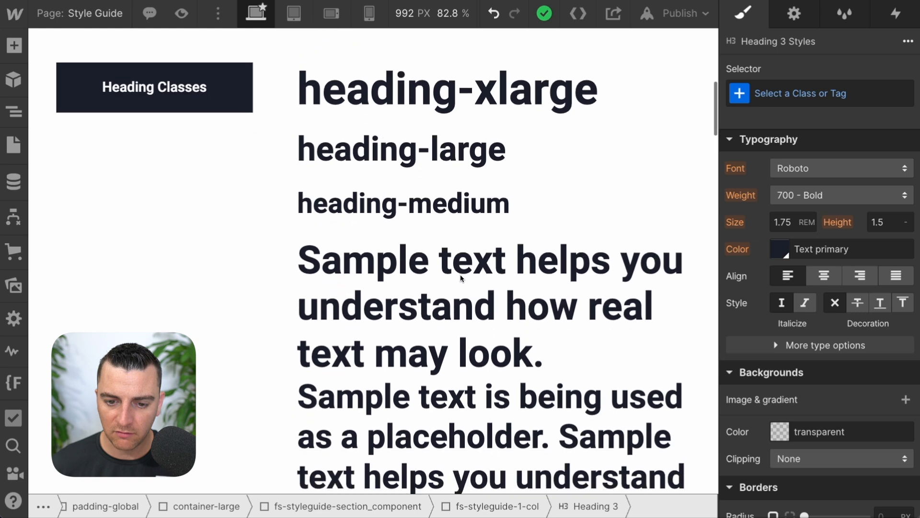
left_click(405, 391)
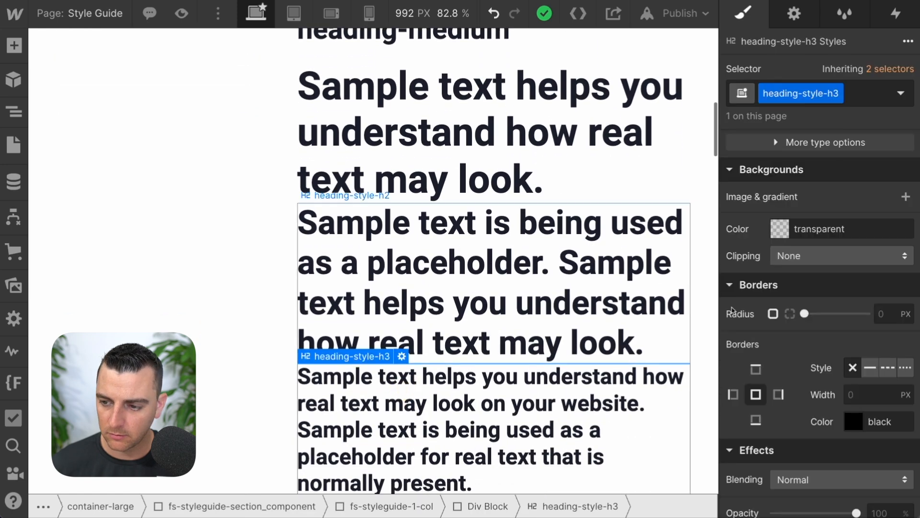
scroll(790, 263, "up", 3)
left_click(789, 240)
type("1.")
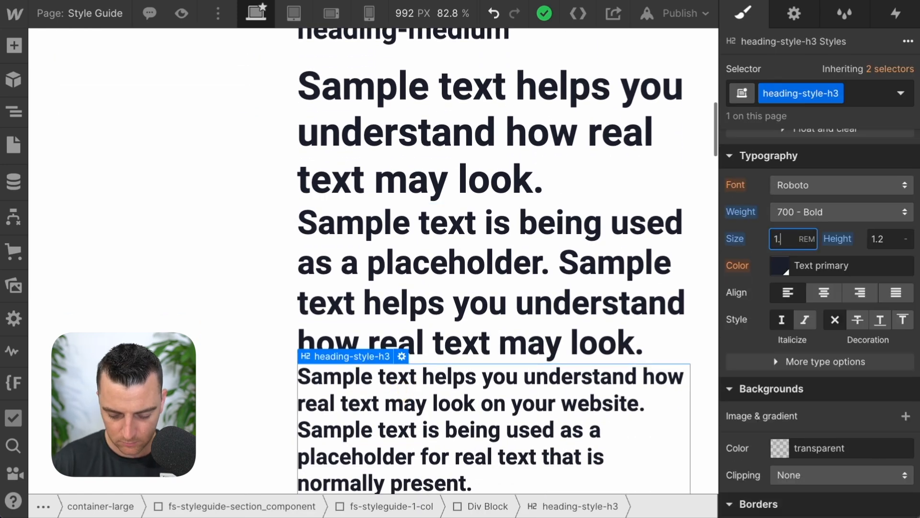
type("75")
key("Tab")
type("1")
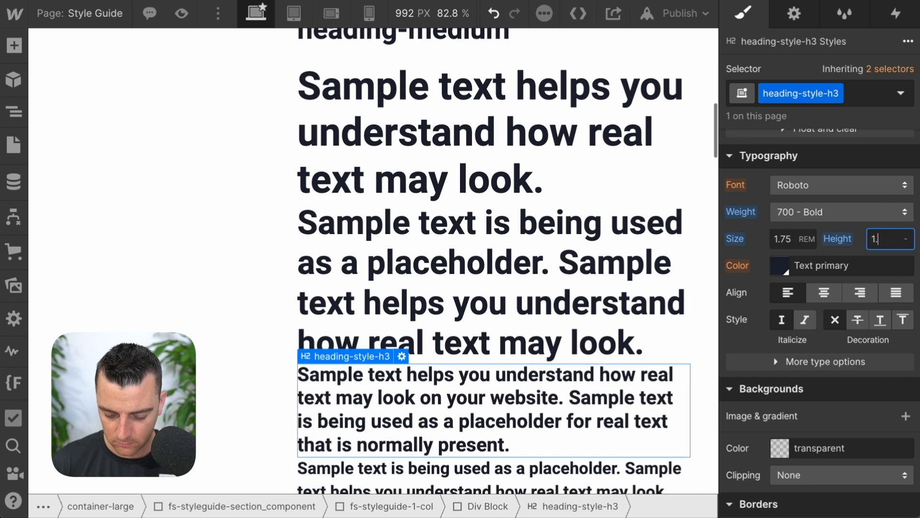
type(".5")
Step: Match heading-style-h4 to the h4 test heading by setting its font size to 1.25 rem and line height to 1.5
scroll(328, 349, "up", 10)
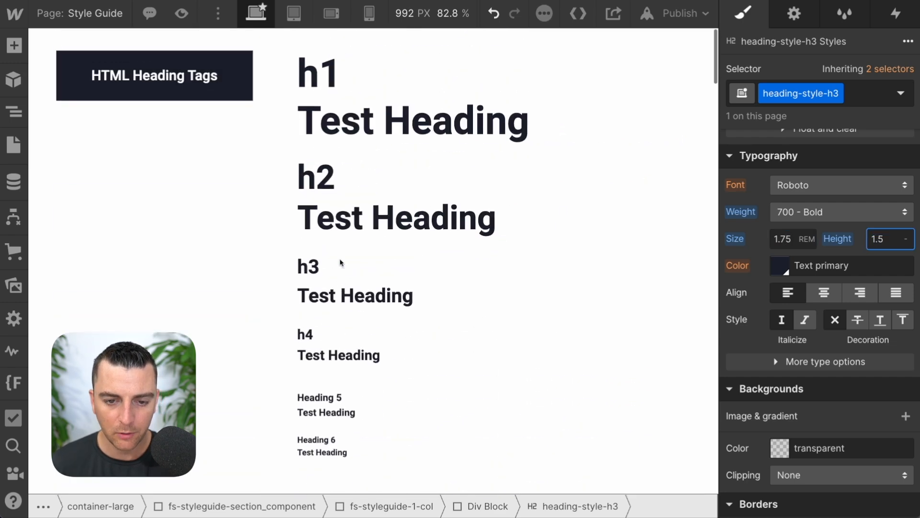
left_click(328, 350)
scroll(835, 267, "up", 5)
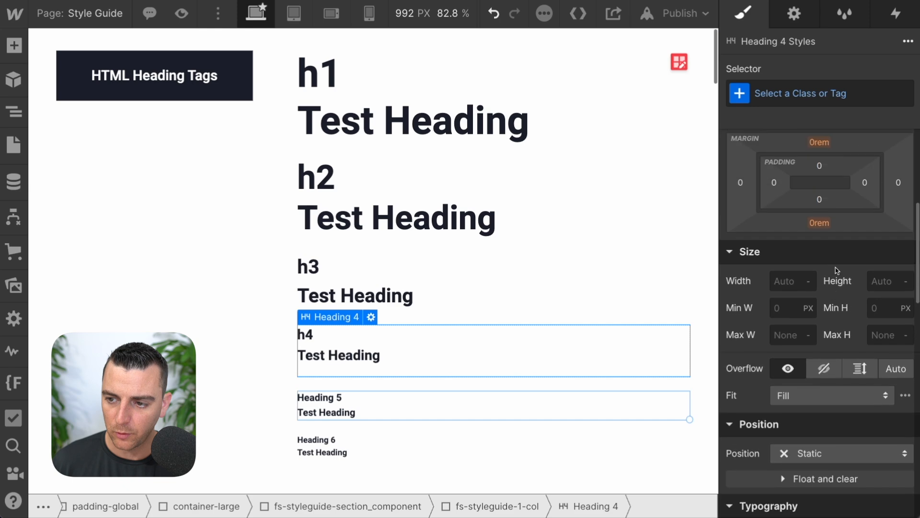
scroll(835, 268, "down", 5)
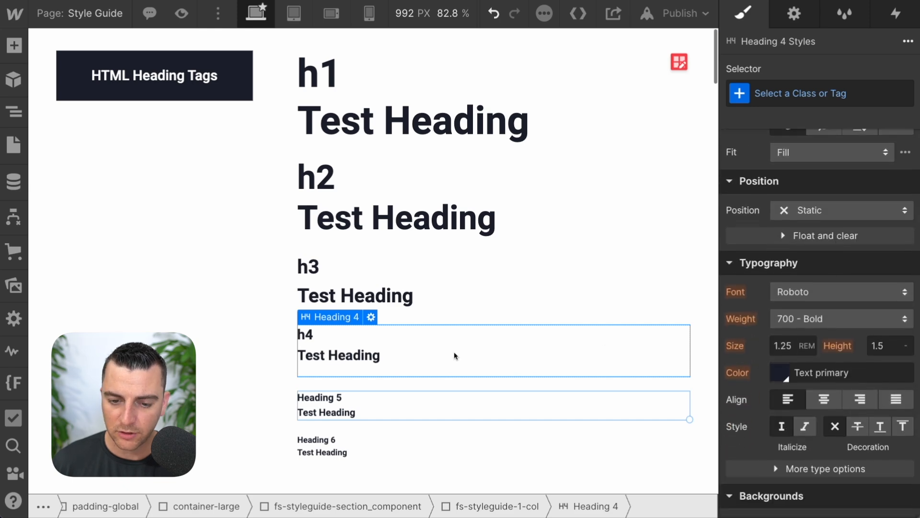
scroll(454, 355, "down", 5)
scroll(455, 355, "down", 10)
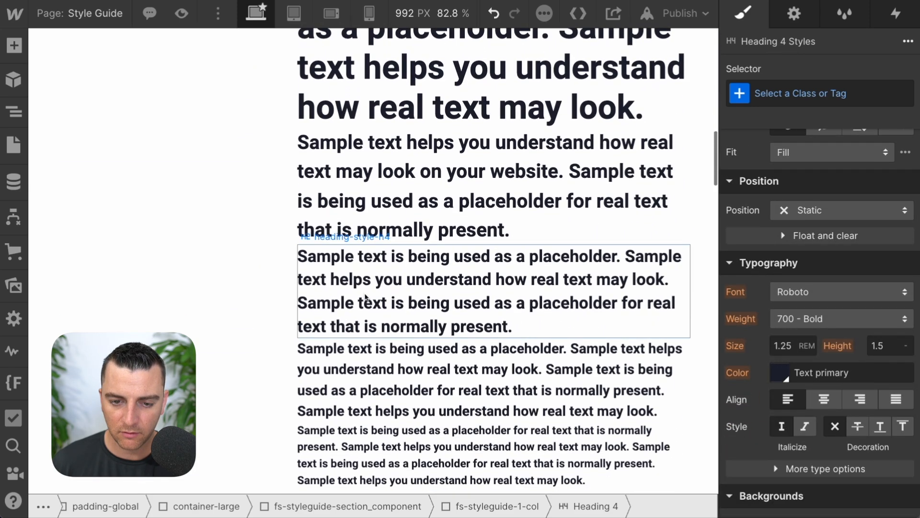
left_click(365, 295)
left_click(790, 143)
type("1")
key("Tab")
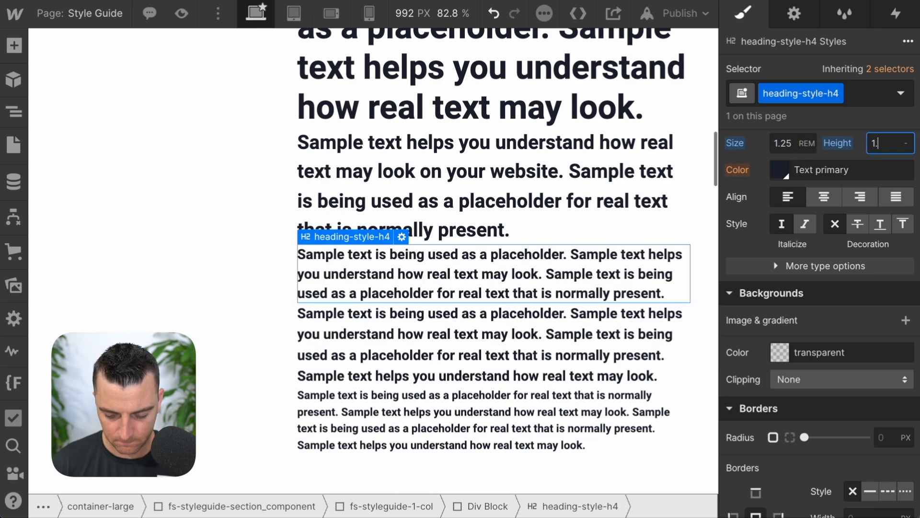
type("1.5")
Step: Check the font size and line height of the Heading 5 test heading under HTML Heading Tags
scroll(314, 258, "up", 5)
scroll(314, 258, "up", 5)
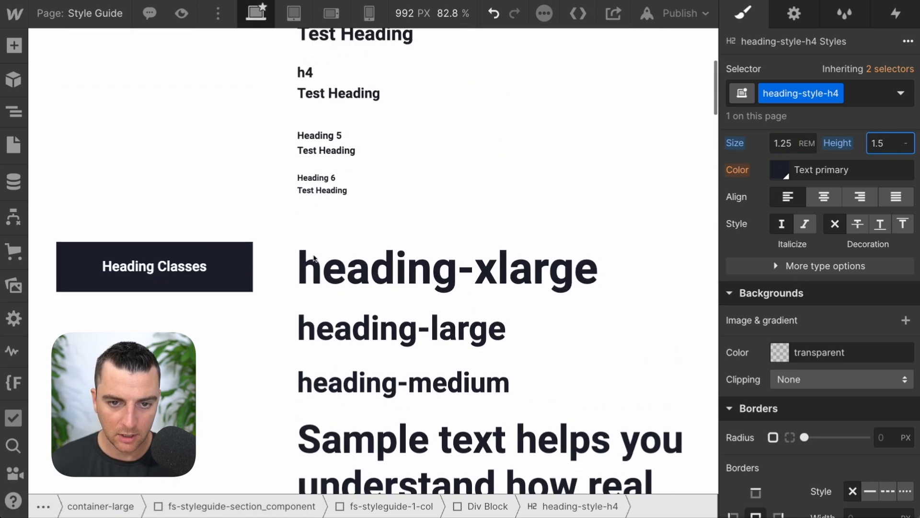
left_click(330, 177)
scroll(901, 263, "up", 3)
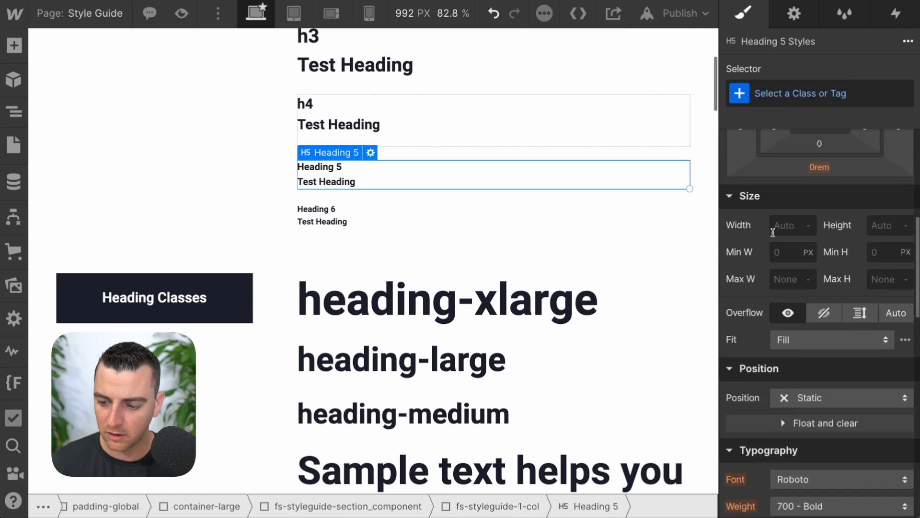
scroll(774, 230, "down", 6)
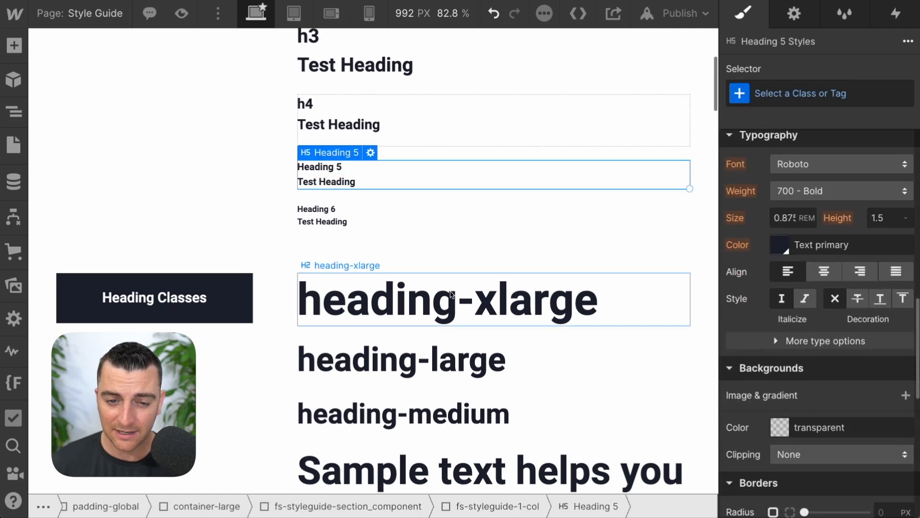
scroll(395, 319, "down", 15)
left_click(395, 319)
scroll(804, 308, "down", 4)
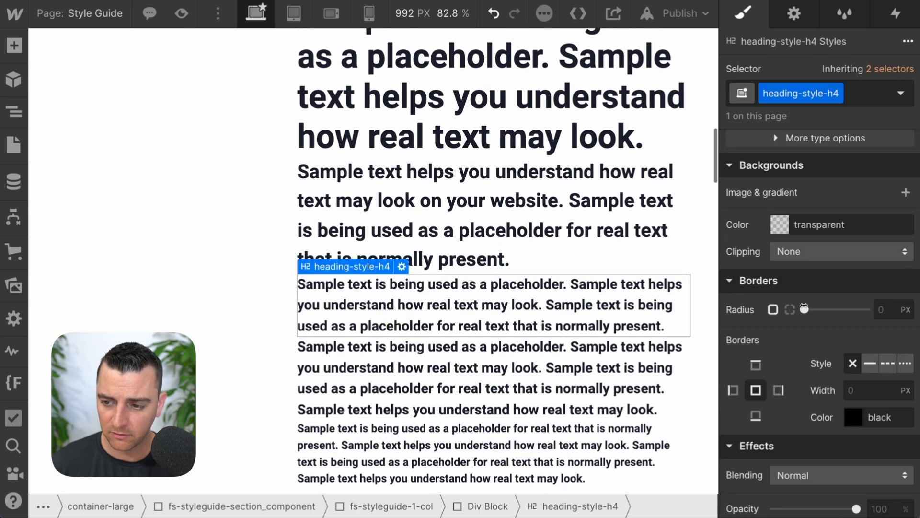
scroll(799, 295, "up", 4)
left_click(782, 252)
type(".875")
key("Tab")
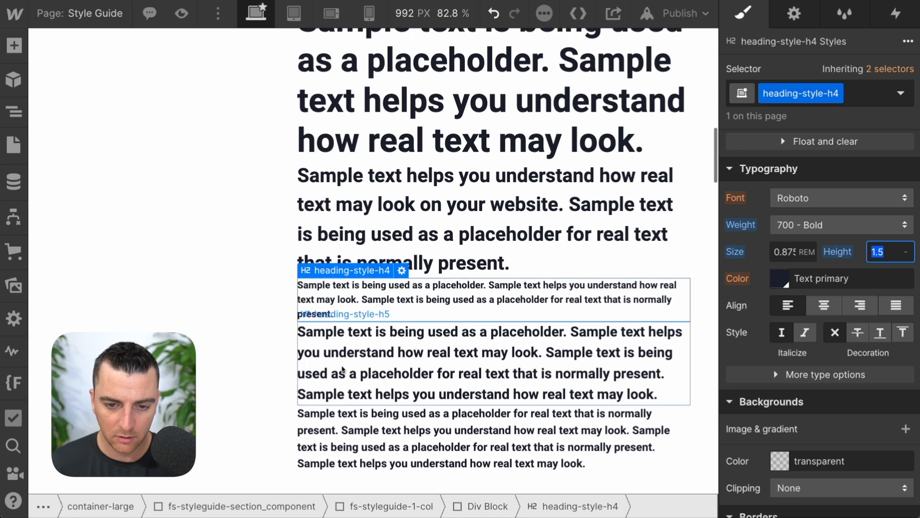
left_click(659, 248)
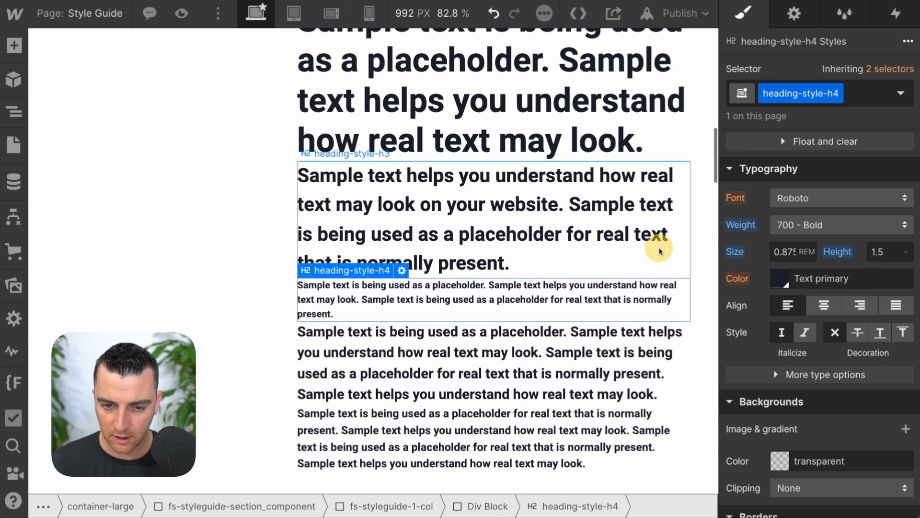
key("ctrl+z")
Step: Set the font size of the heading-style-h5 class to 0.875 rem
left_click(463, 307)
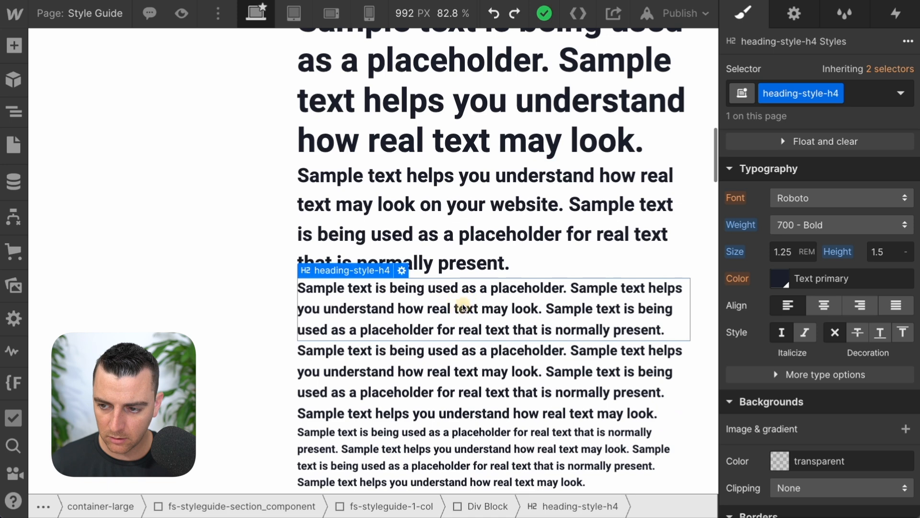
left_click(446, 362)
left_click(785, 253)
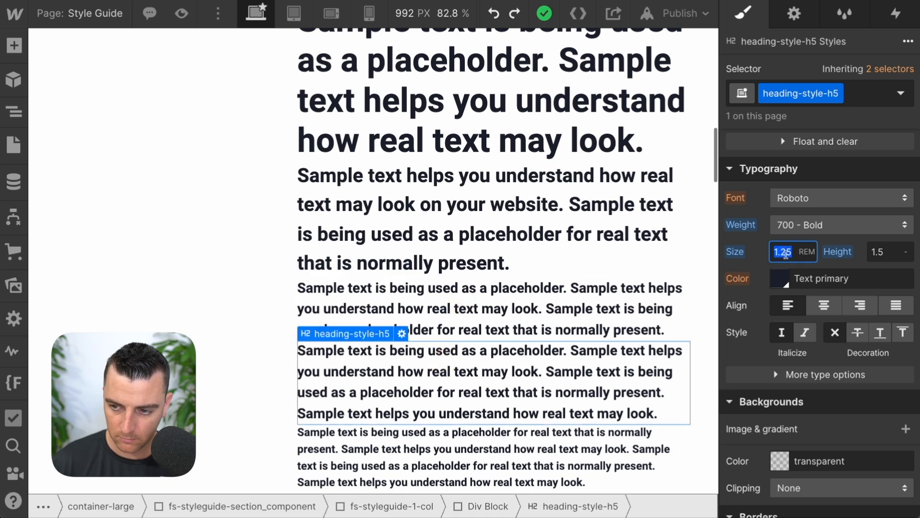
type(".")
type("5")
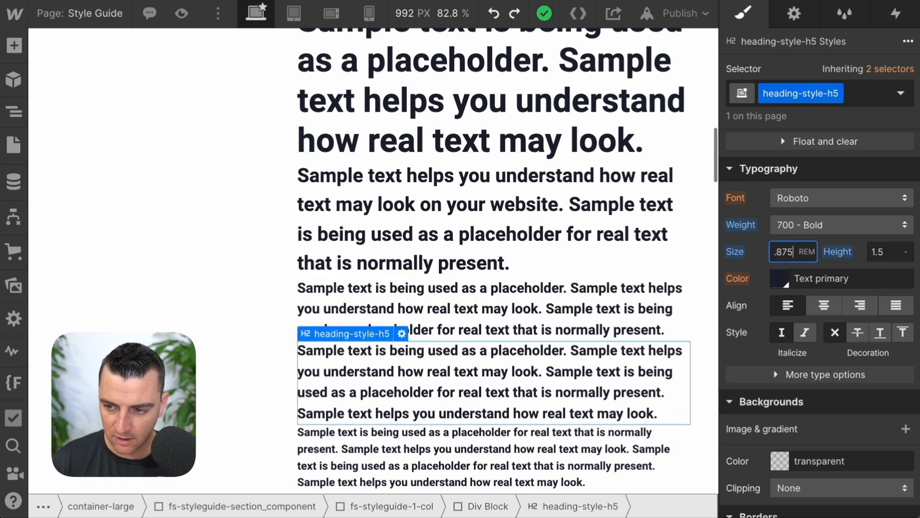
key("Return")
Step: Check the Heading 6 tag's typography and set the heading-style-h6 class's font size to 0.75 rem
scroll(512, 389, "up", 10)
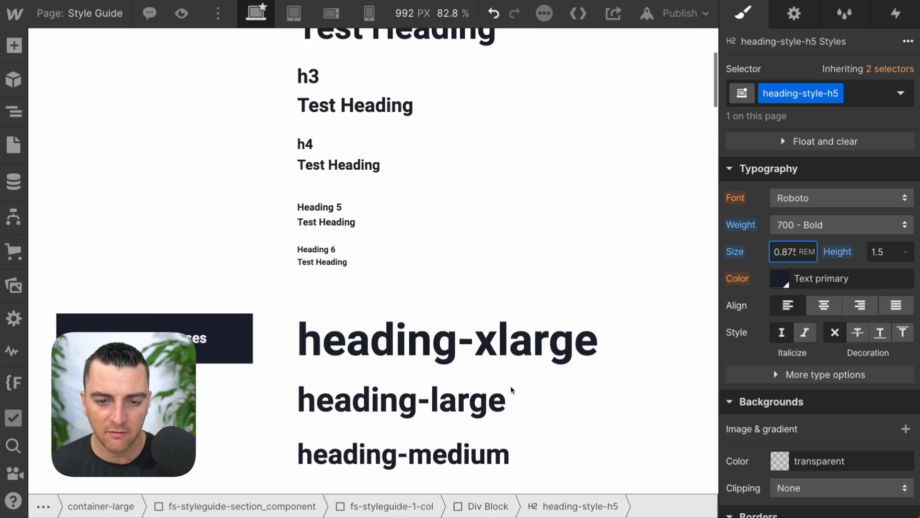
left_click(338, 252)
scroll(826, 337, "down", 5)
scroll(826, 336, "up", 2)
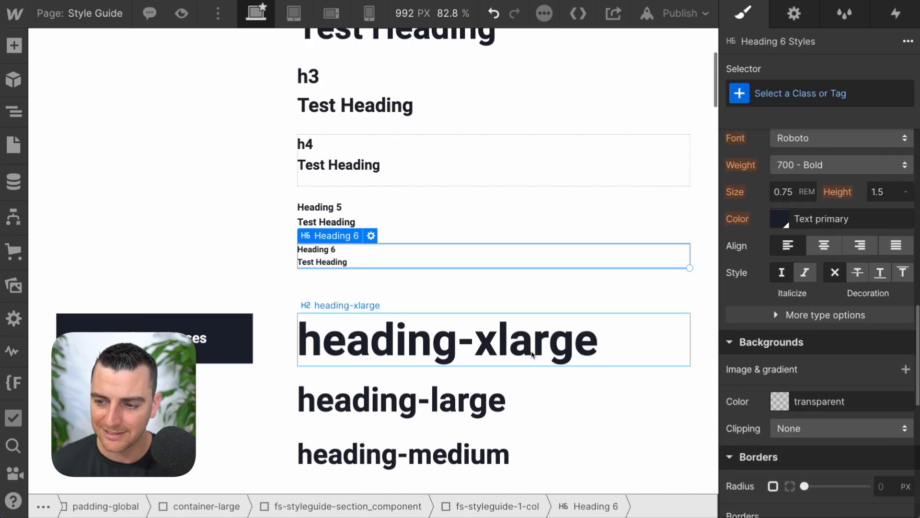
scroll(531, 354, "down", 20)
left_click(429, 318)
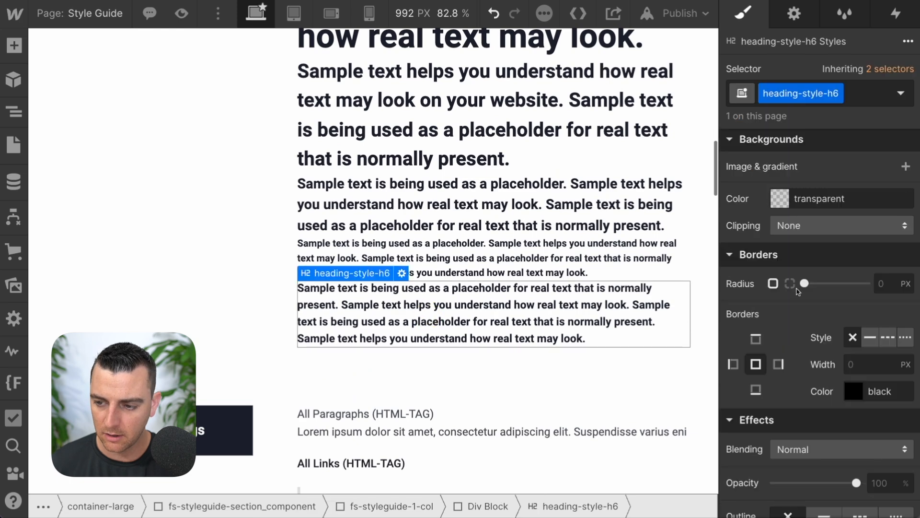
scroll(799, 287, "up", 5)
left_click(795, 284)
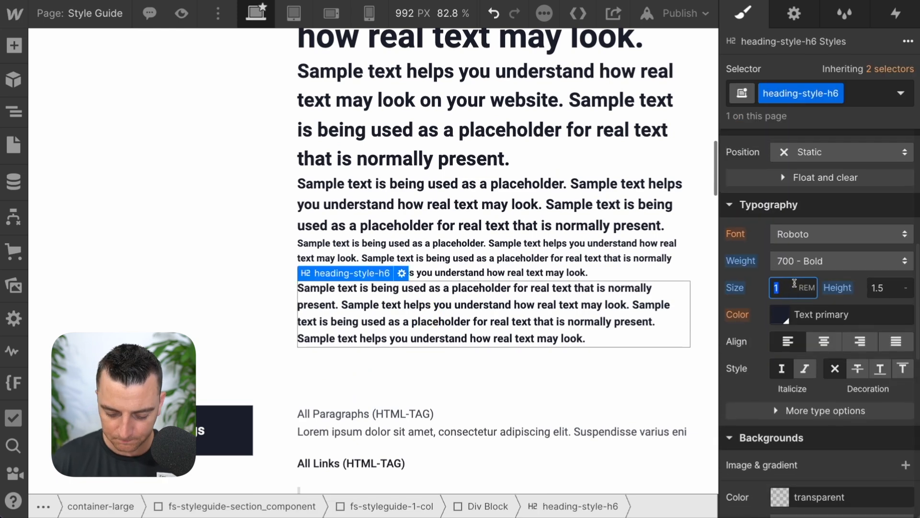
type("0.75")
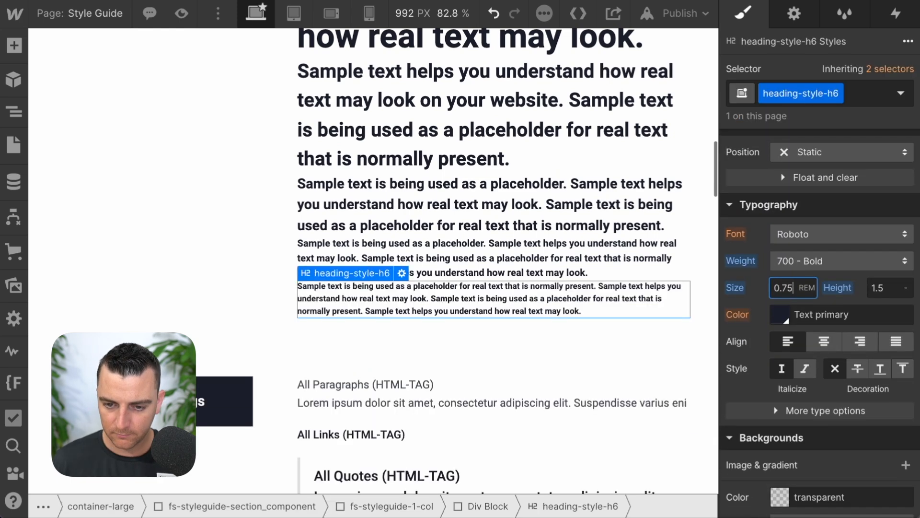
left_click(396, 350)
Step: Compare the typography of the heading-style-h1 sample with the Heading 1 tag
scroll(436, 156, "up", 4)
left_click(435, 156)
scroll(434, 151, "up", 3)
left_click(433, 145)
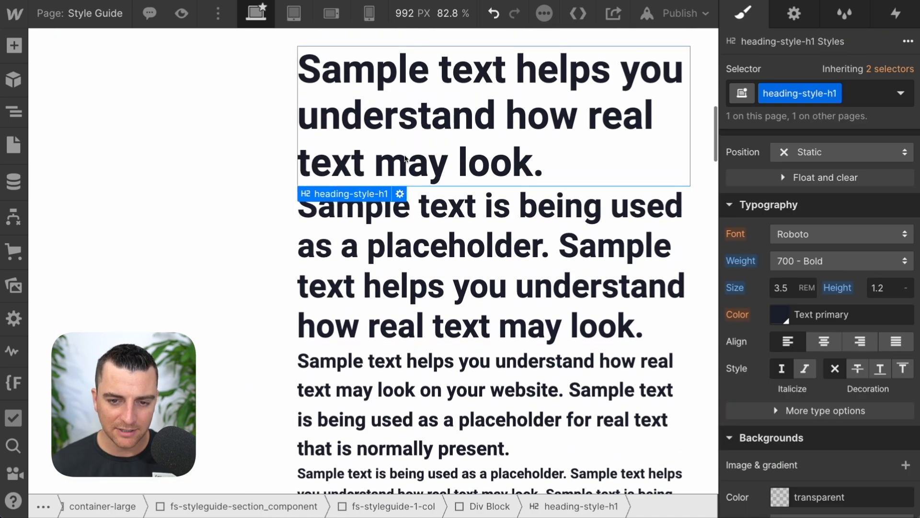
scroll(409, 159, "up", 15)
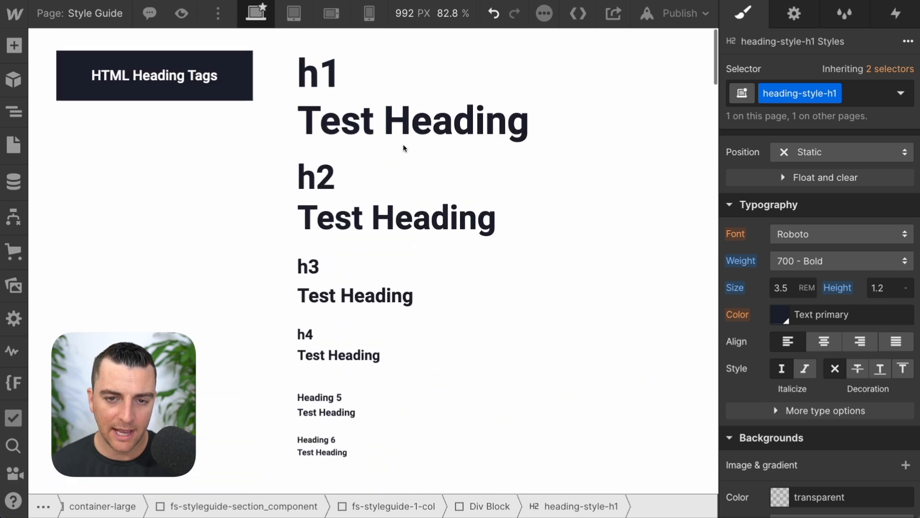
left_click(375, 124)
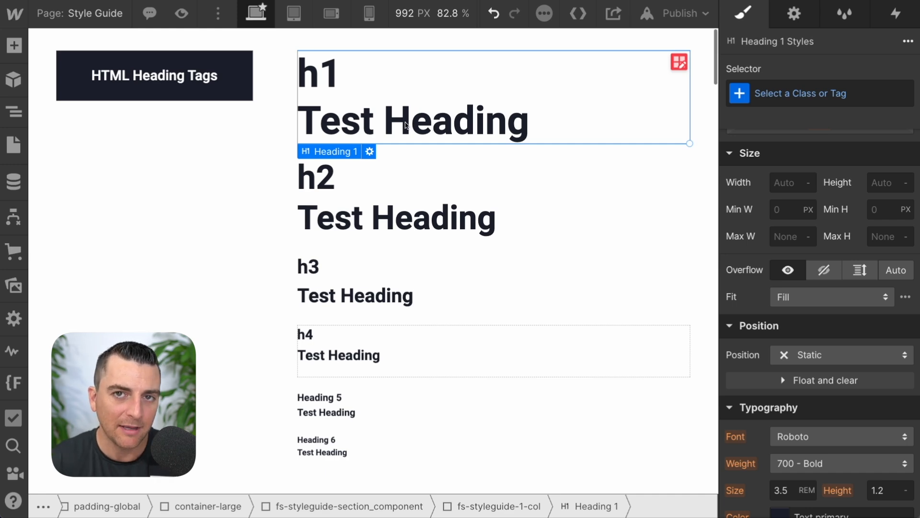
scroll(406, 125, "down", 7)
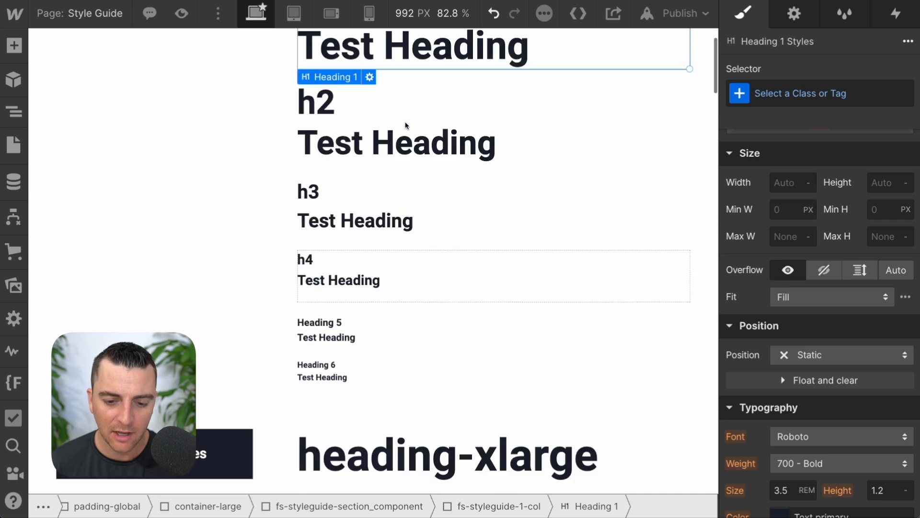
Step: Delete the heading-xlarge, heading-large and heading-medium samples from the Heading Classes section
left_click(395, 193)
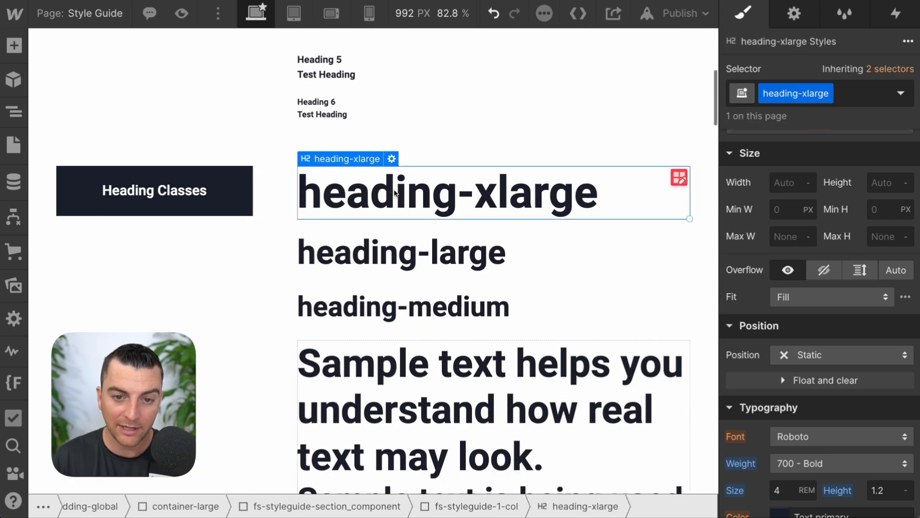
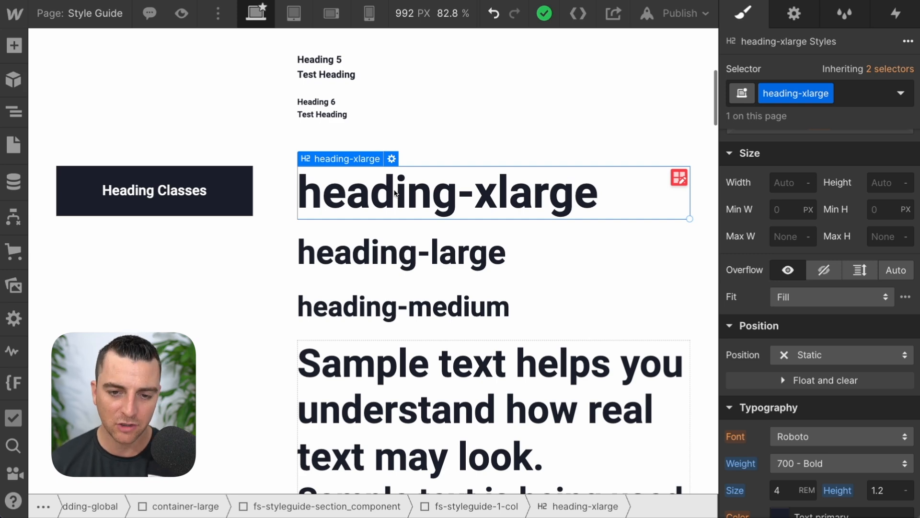
key("Delete")
key("Delete")
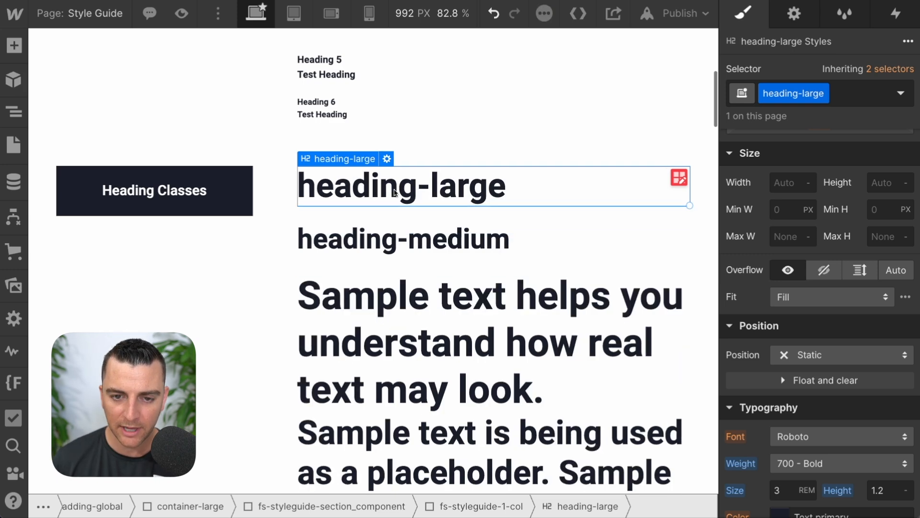
key("Delete")
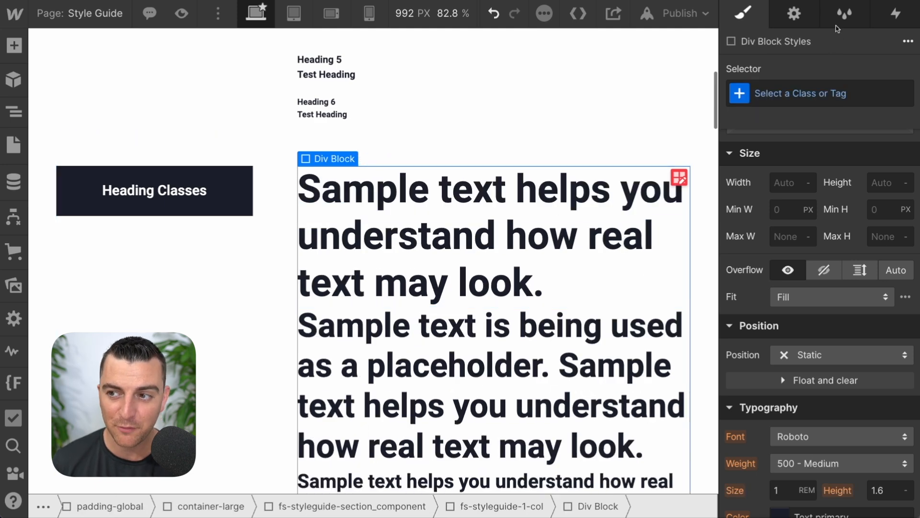
Step: Select the heading-style-h1 sample and switch from the Style Guide to the Home page
left_click(355, 254)
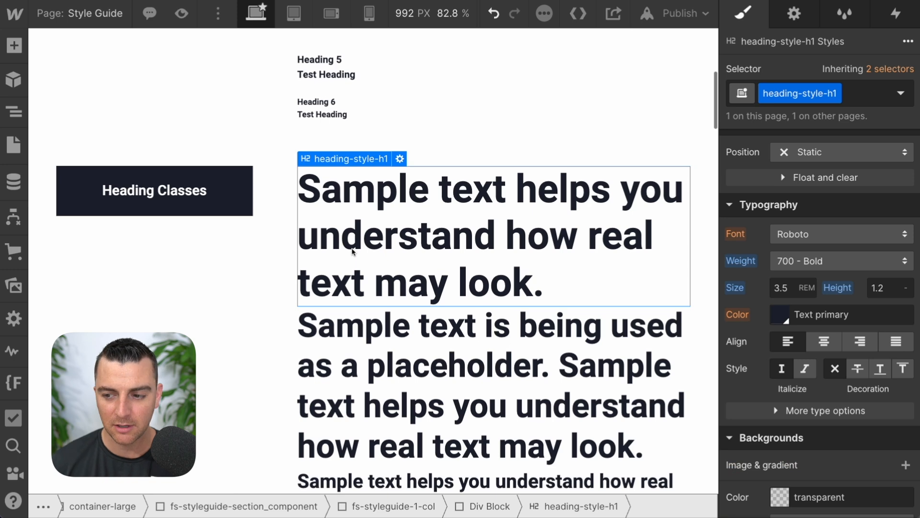
left_click(13, 144)
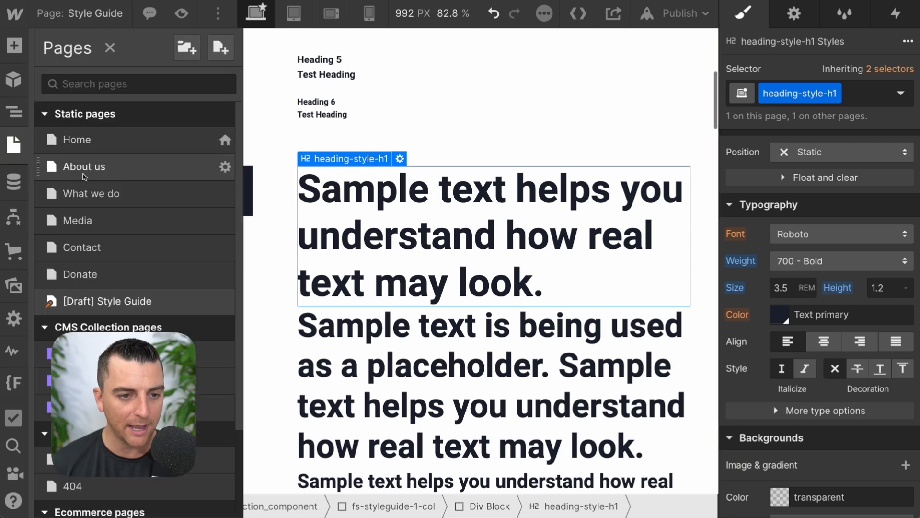
left_click(79, 140)
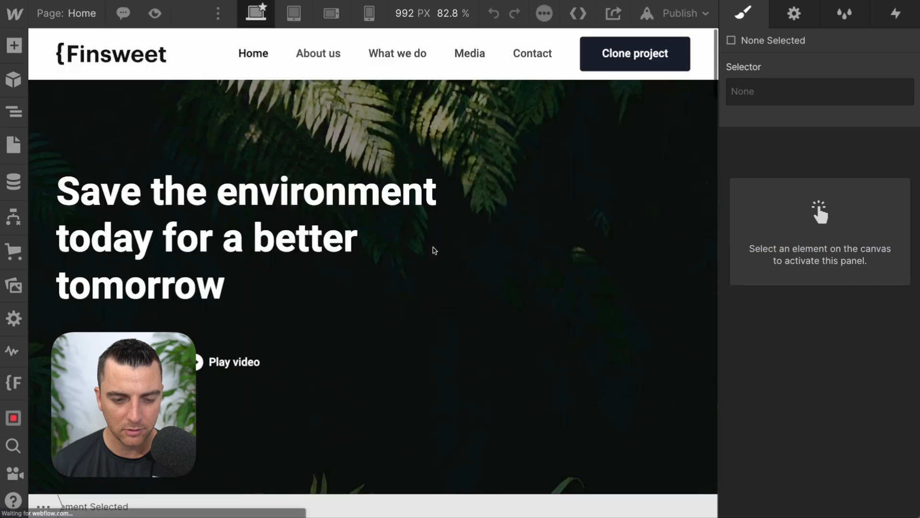
Step: Try replacing the hero heading's heading-style-h1 class with heading-style-h2, and undo the class change
left_click(154, 242)
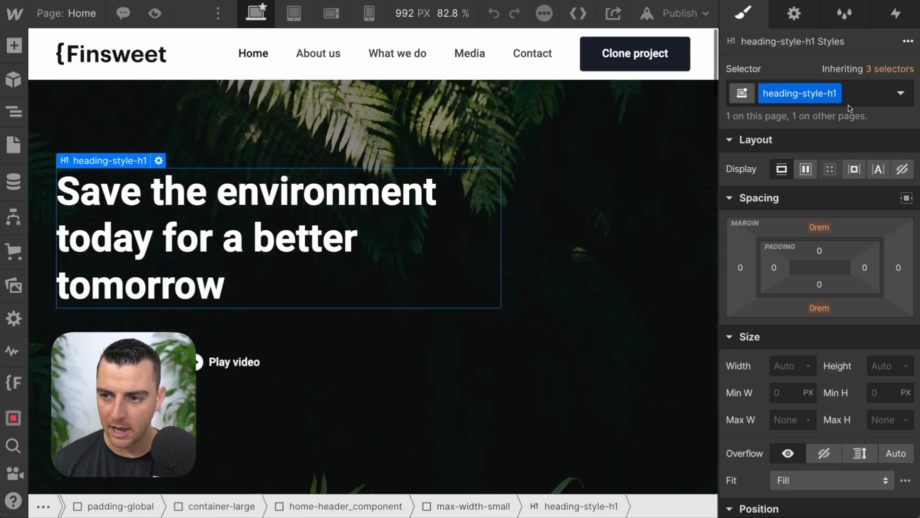
left_click(848, 105)
key("BackSpace")
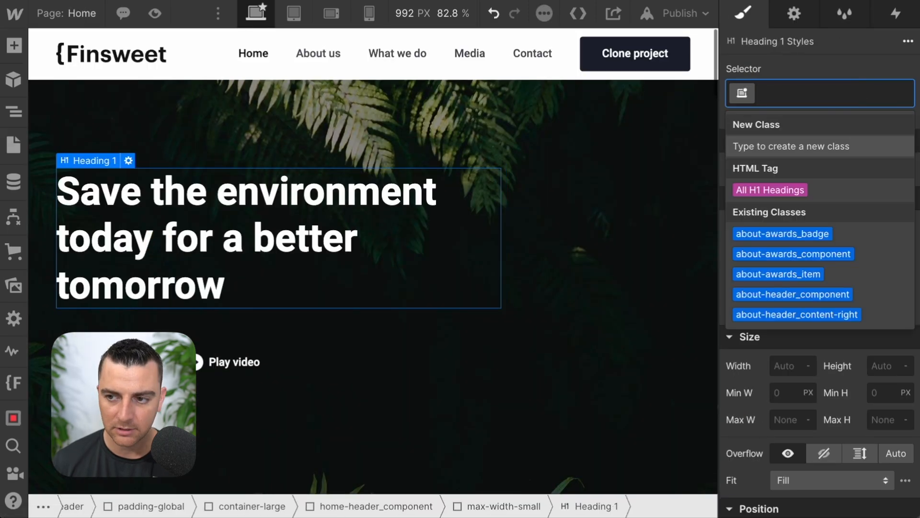
type("headin")
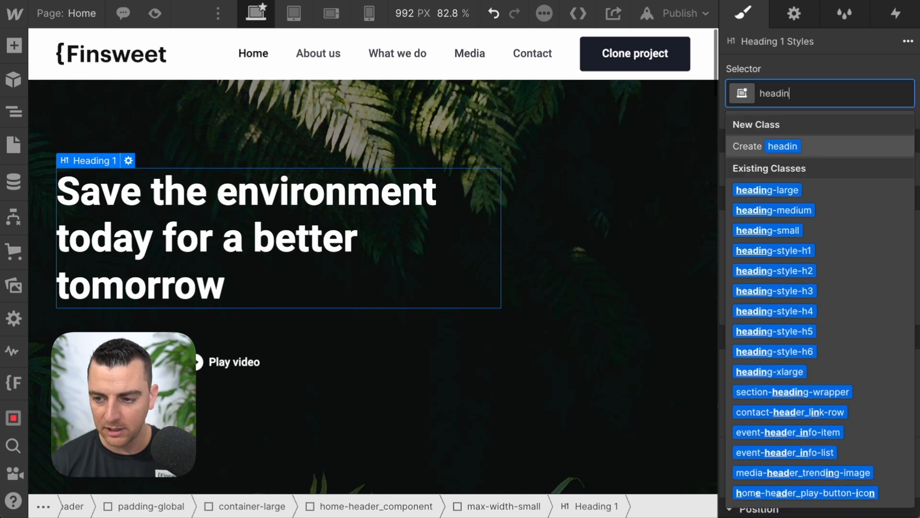
left_click(826, 272)
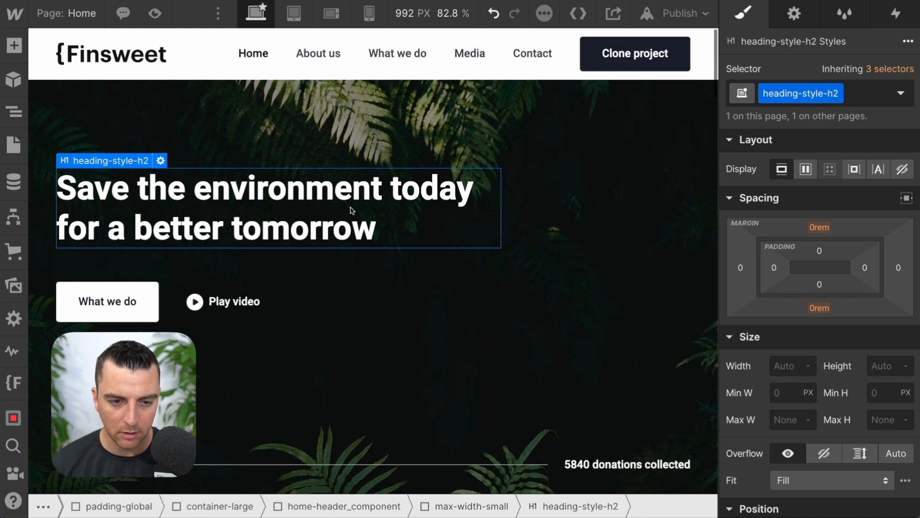
key("ctrl+z")
Step: Apply the heading-style-h3 class to the "We help nature smile and survive everywhere" heading
scroll(350, 210, "down", 10)
left_click(253, 232)
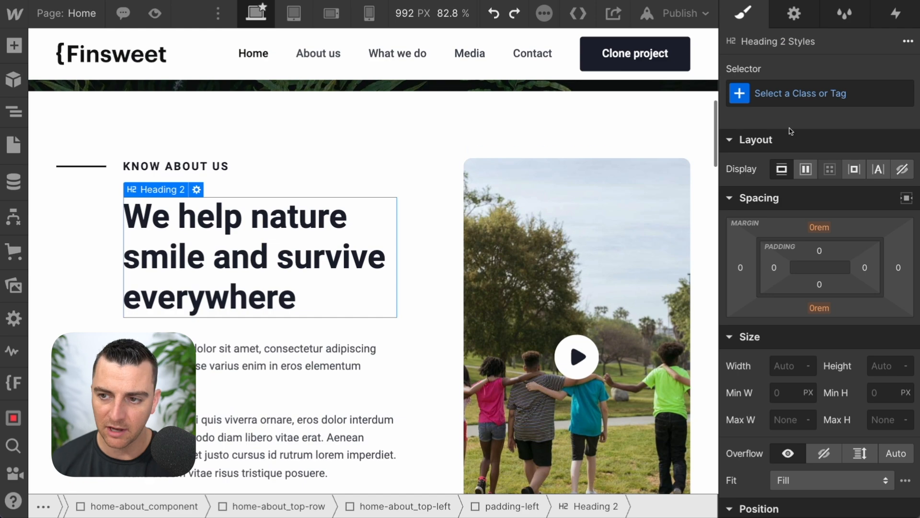
scroll(201, 248, "up", 1)
scroll(200, 248, "down", 5)
scroll(201, 247, "up", 4)
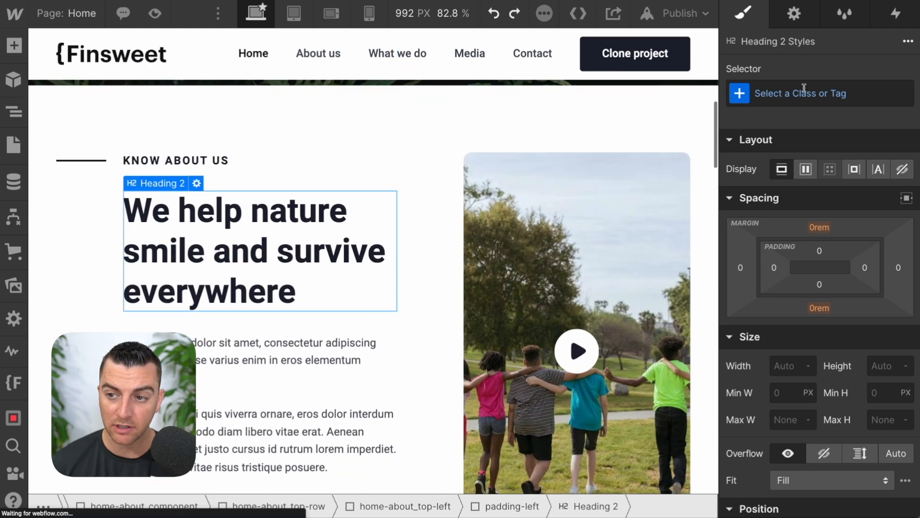
left_click(803, 86)
type("heading")
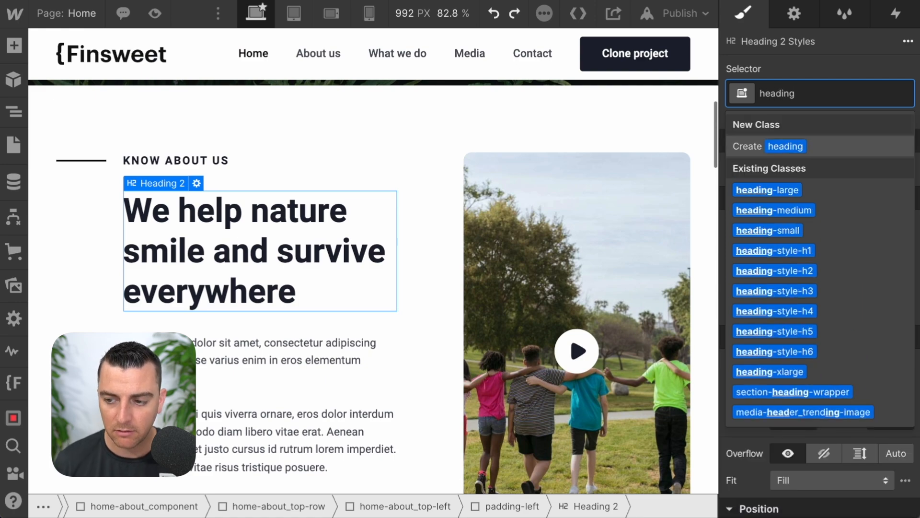
left_click(818, 291)
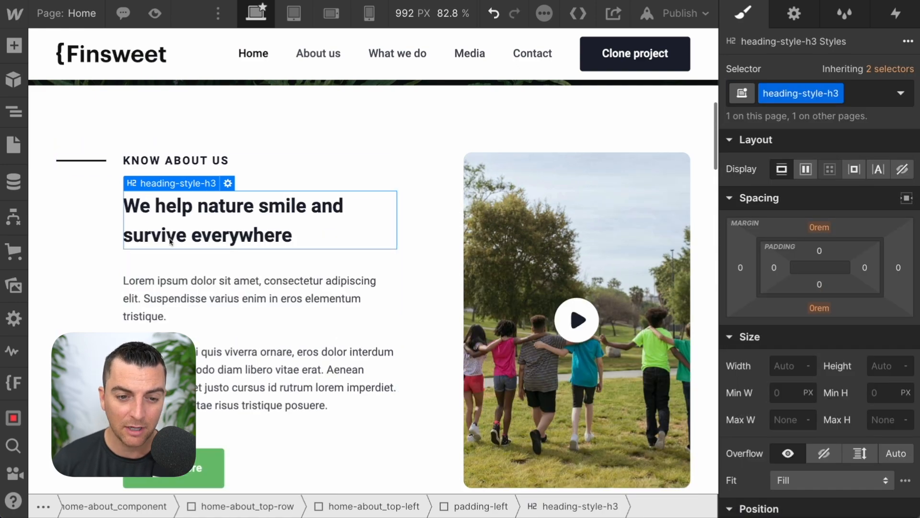
Step: Check the heading type of the "We help nature" heading and remove its heading-style-h3 class
left_click(228, 184)
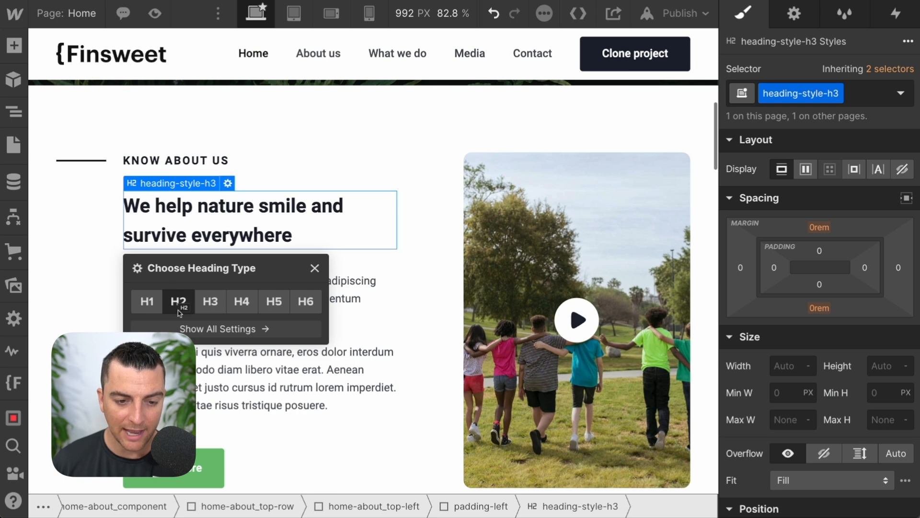
left_click(315, 268)
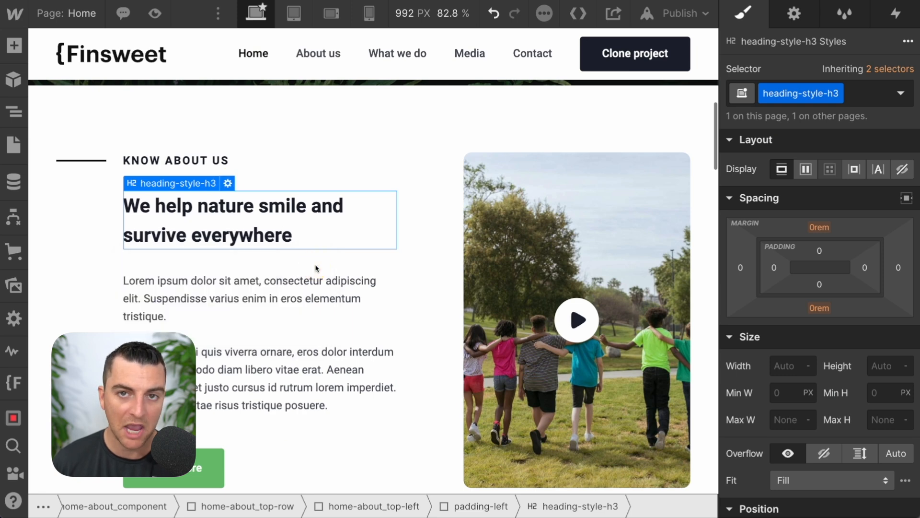
left_click(859, 101)
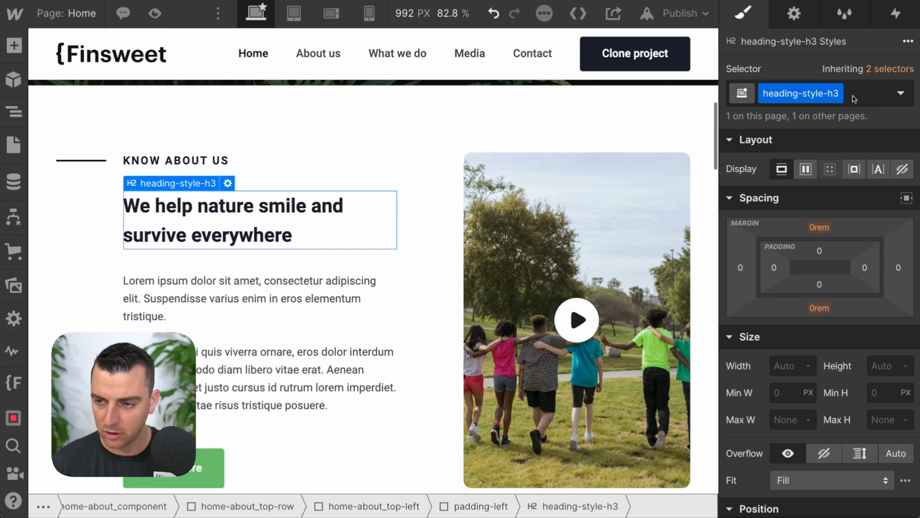
key("BackSpace")
Step: Select the "We care for earth, care for the coming birth" heading in the What We Do section
scroll(323, 280, "down", 8)
scroll(324, 280, "down", 4)
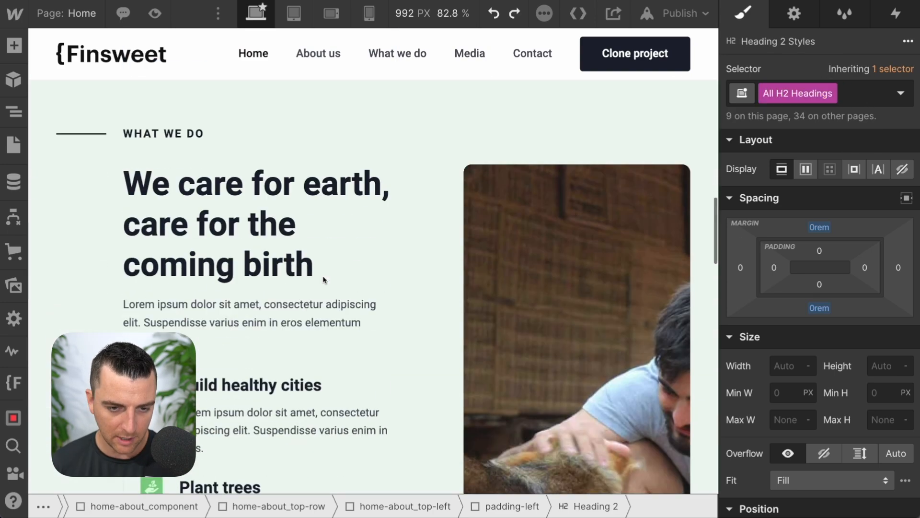
left_click(247, 214)
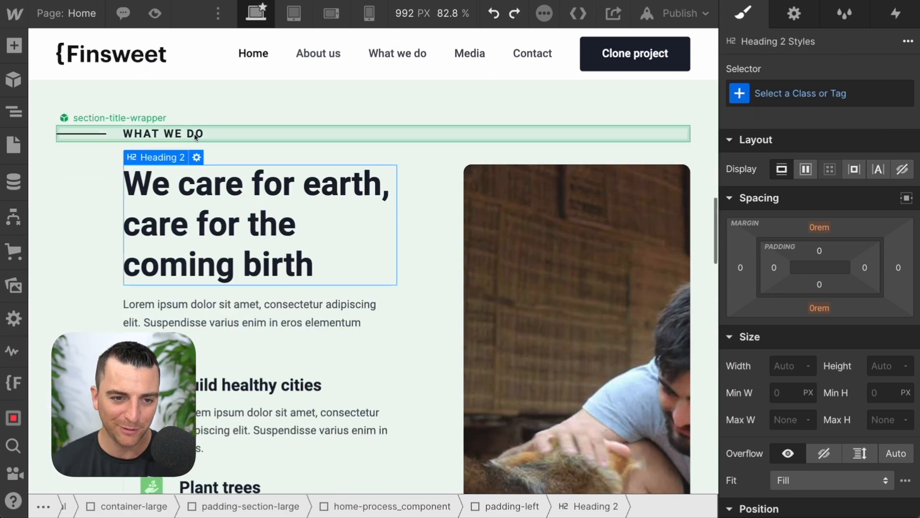
Step: Check the classes on the "Protect land and water" title in the What We Do list
scroll(192, 136, "down", 2)
scroll(192, 135, "down", 6)
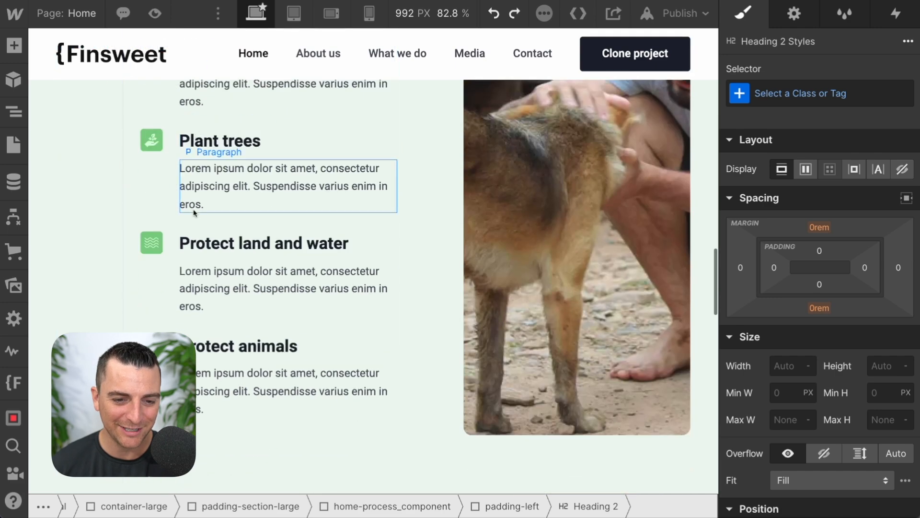
left_click(208, 243)
scroll(208, 242, "down", 4)
scroll(207, 242, "up", 8)
scroll(207, 243, "up", 3)
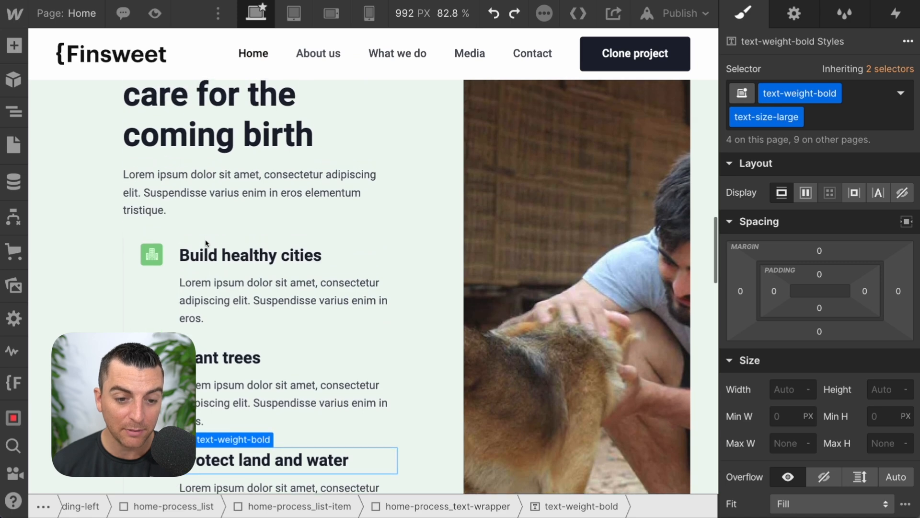
Step: Add an H3 heading directly below the "Build healthy cities" title in the process list
left_click(231, 297)
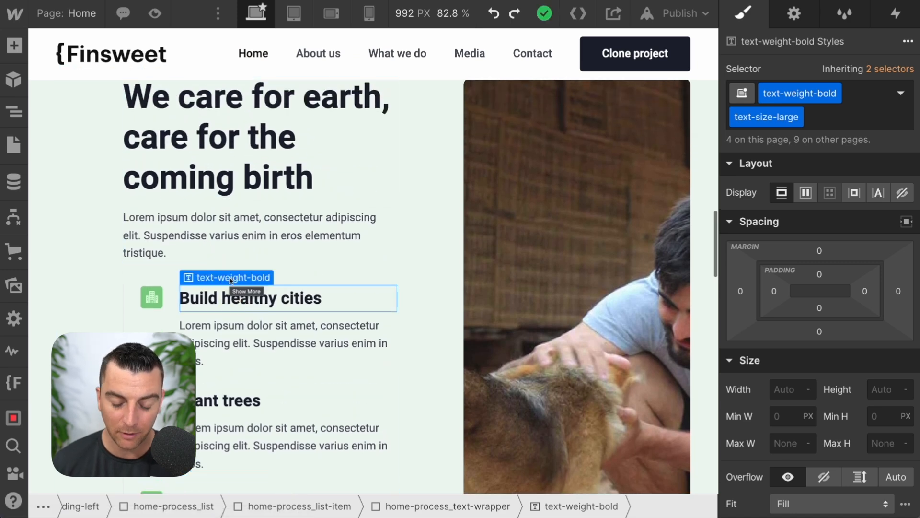
key("a")
scroll(108, 369, "down", 4)
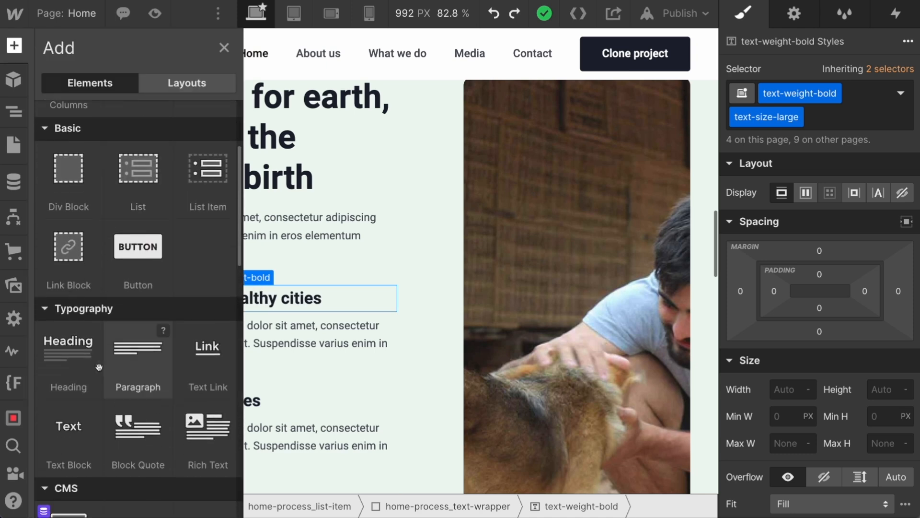
left_click(76, 364)
left_click(275, 410)
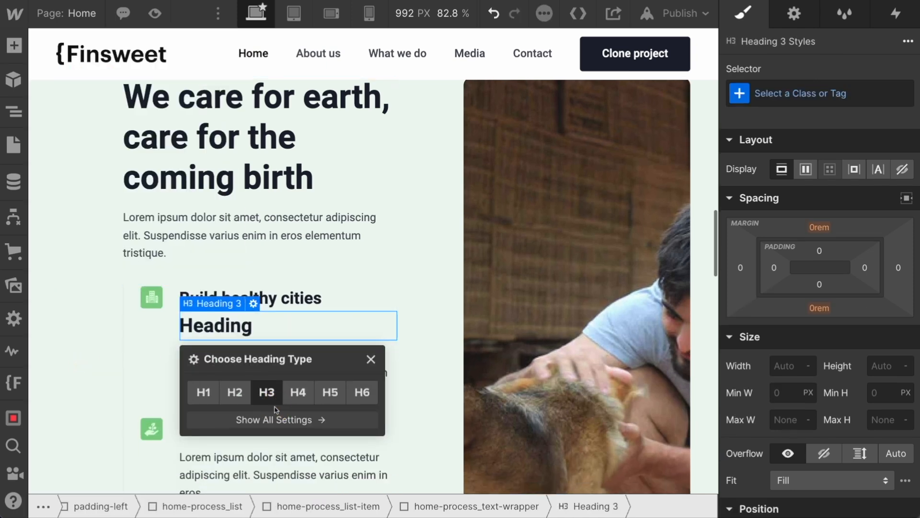
Step: Check the heading level of the "We care for earth, care for the coming birth" heading
scroll(338, 323, "up", 6)
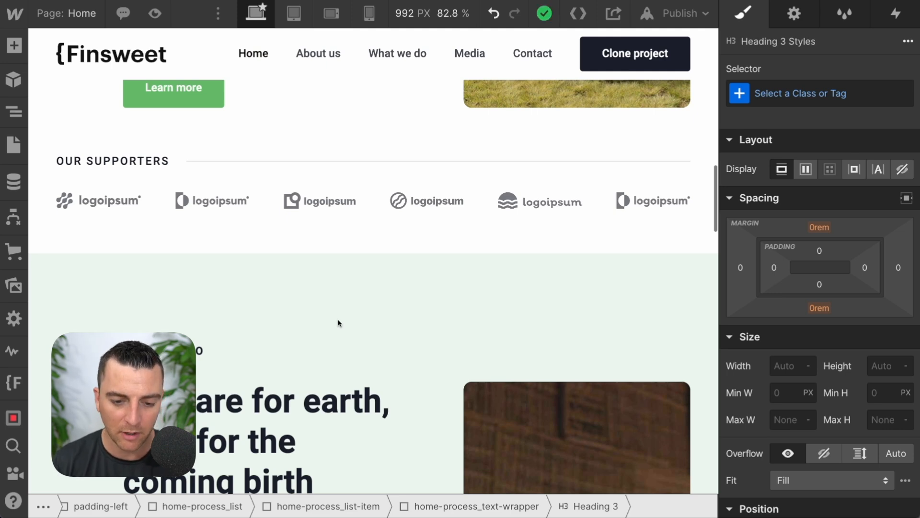
left_click(241, 438)
scroll(241, 439, "up", 4)
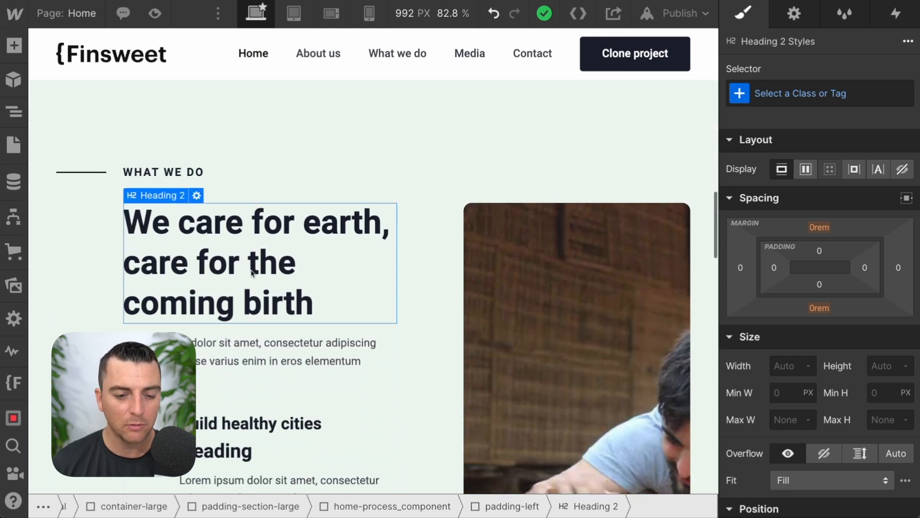
scroll(249, 278, "down", 2)
left_click(216, 348)
left_click_drag(217, 348, 307, 319)
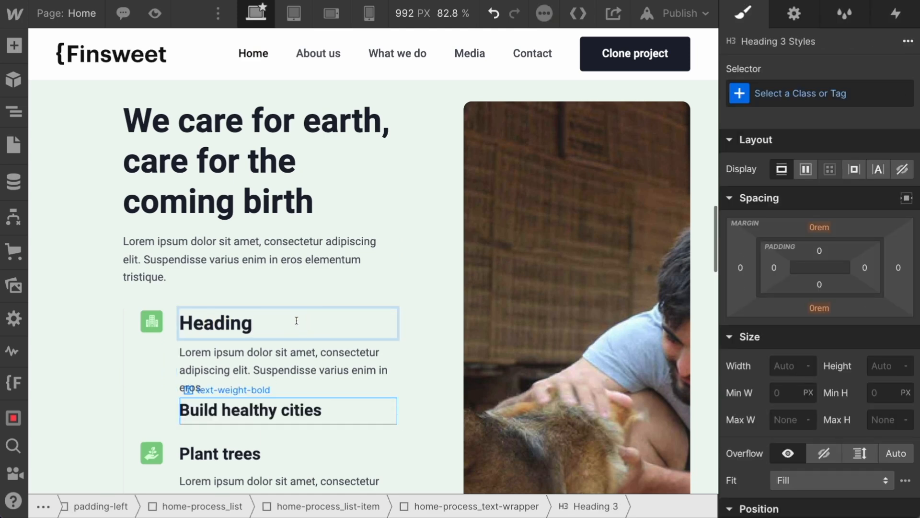
left_click(303, 278)
key("ctrl+z")
Step: Copy the original title's text and replace the new H3 heading's placeholder text with "Build healthy cities"
left_click(248, 328)
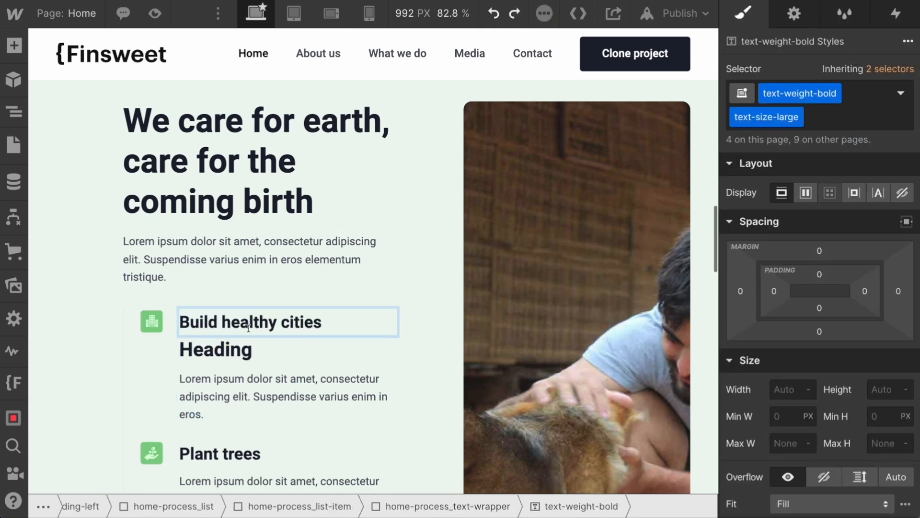
double_click(248, 327)
left_click(238, 345)
double_click(241, 341)
type("Build healthy cities")
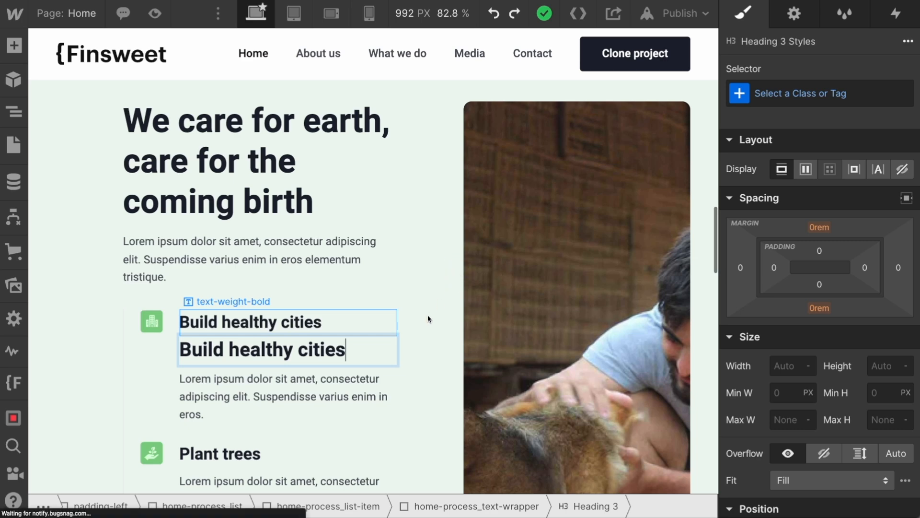
key("Escape")
Step: Delete the original "Build healthy cities" text block above the H3 heading
scroll(427, 315, "down", 1)
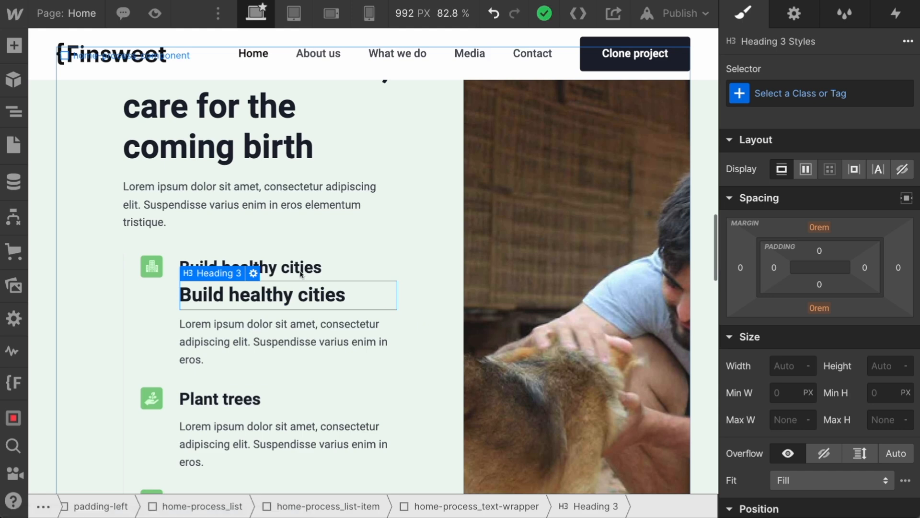
left_click(300, 272)
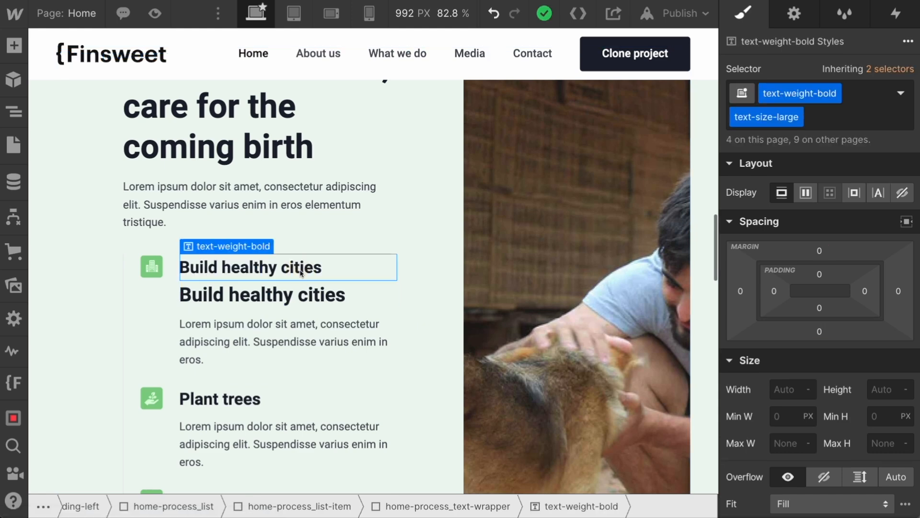
key("Delete")
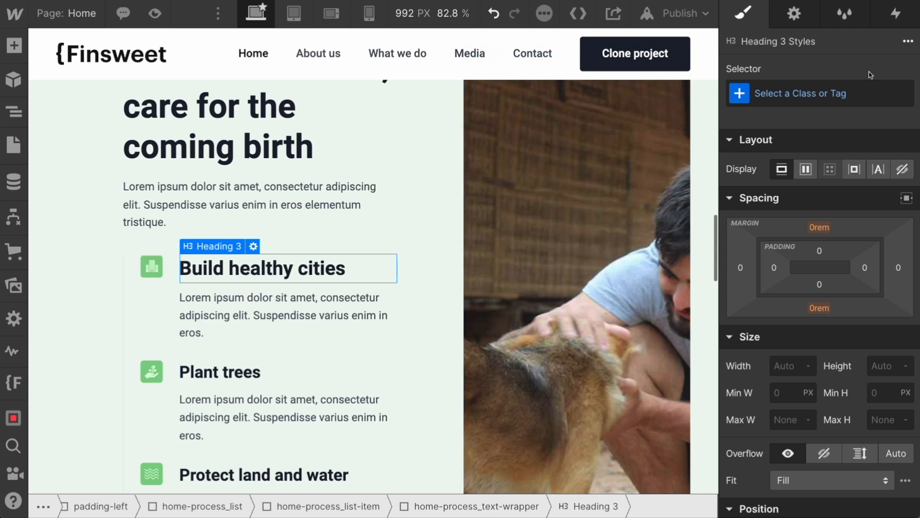
Step: Apply the existing heading-style-h4 class to the "Build healthy cities" H3 heading
left_click(818, 94)
type("heading")
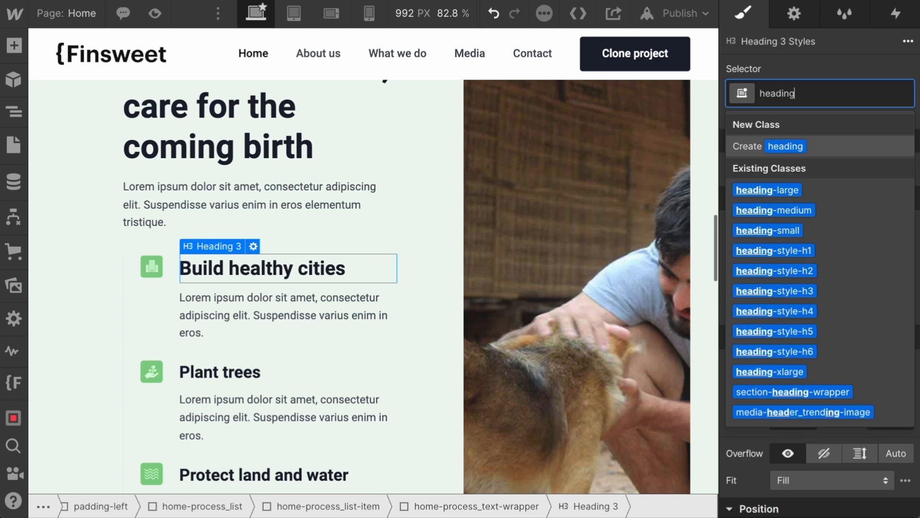
left_click(795, 312)
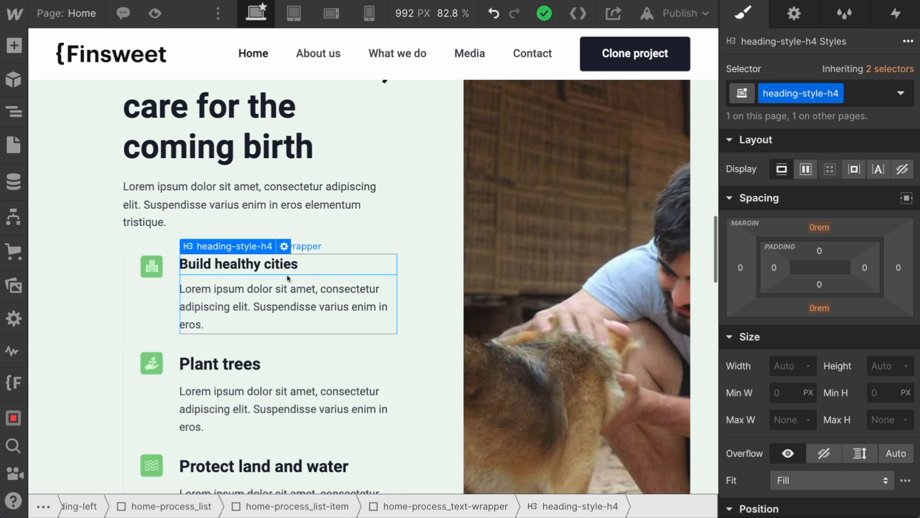
Step: Switch to the Client-First V1 to V2 guide and review the section on the new heading-style-[h#] classes
left_click(5, 144)
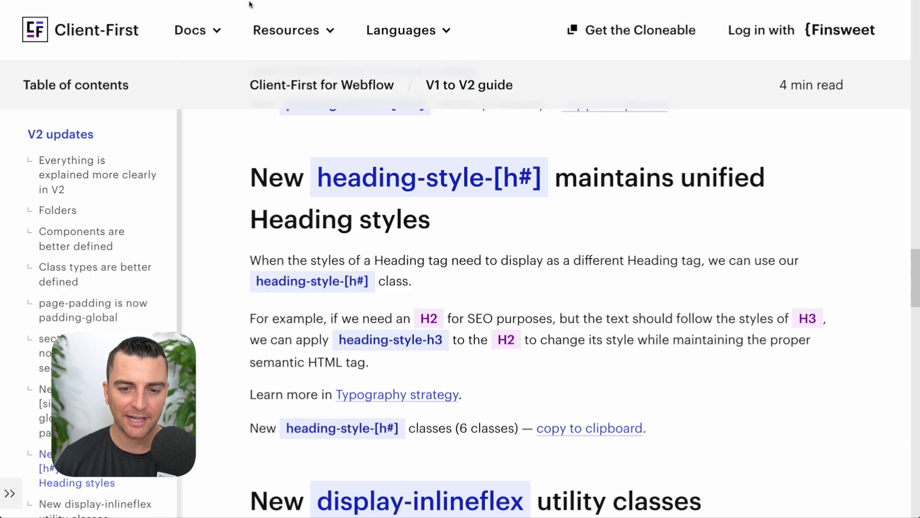
left_click_drag(314, 177, 547, 181)
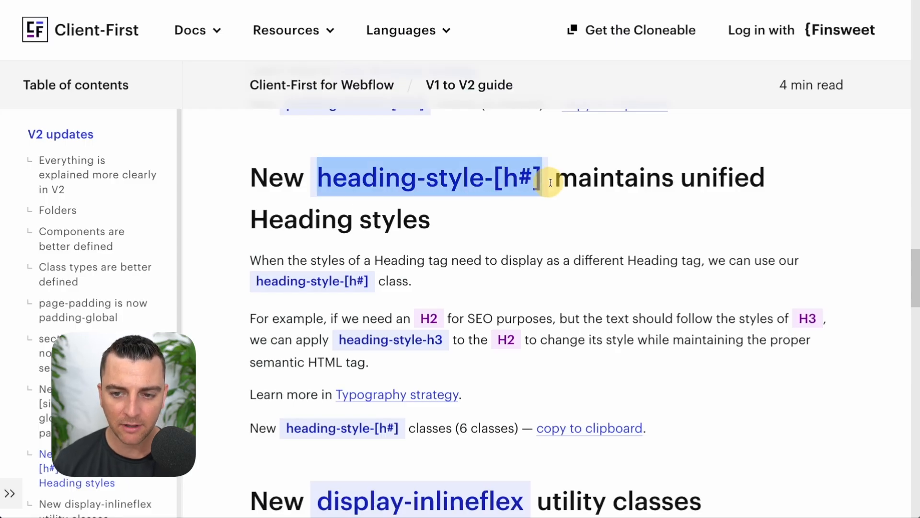
scroll(429, 302, "down", 4)
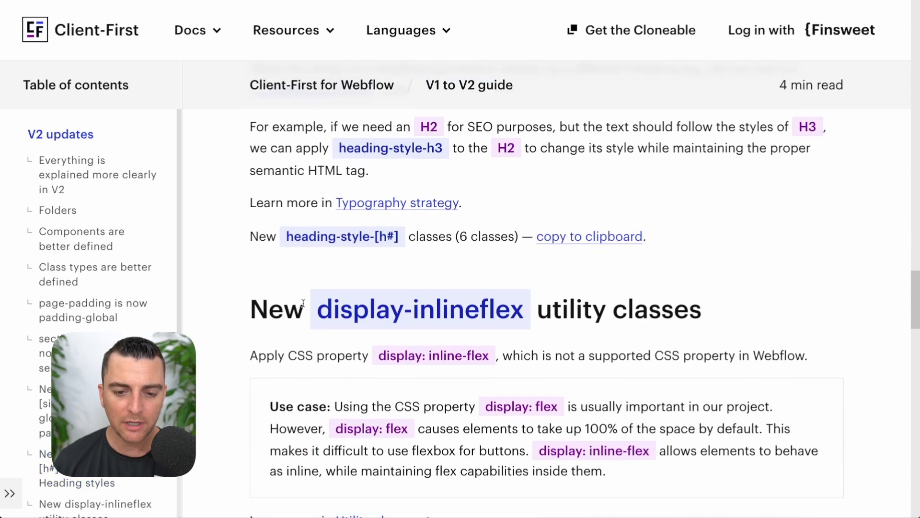
Step: Review the guide's display-inlineflex section and copy its new utility class to the clipboard
scroll(428, 302, "down", 1)
left_click_drag(318, 270, 538, 269)
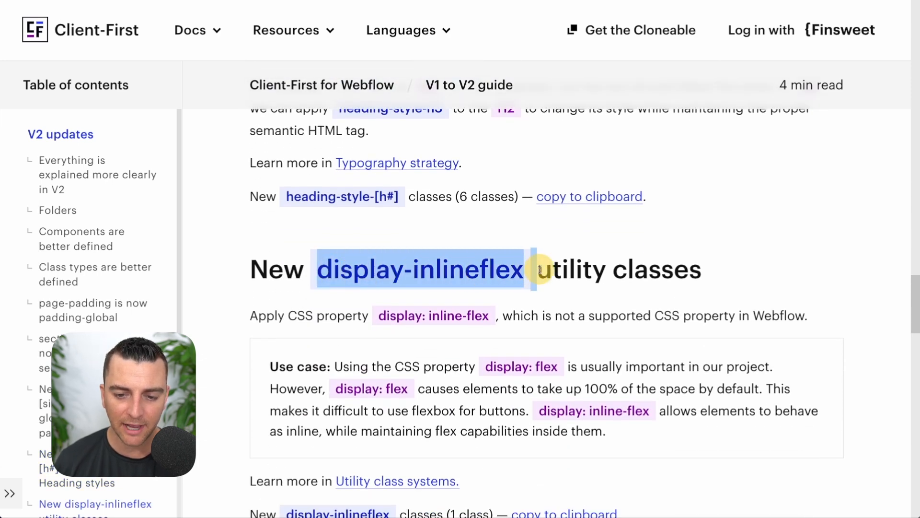
scroll(539, 268, "down", 4)
scroll(540, 270, "up", 1)
left_click(598, 376)
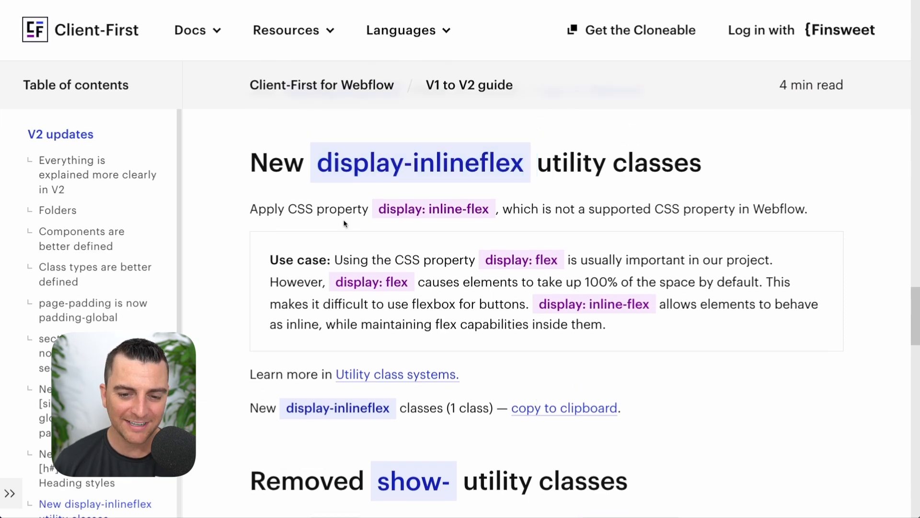
left_click(575, 408)
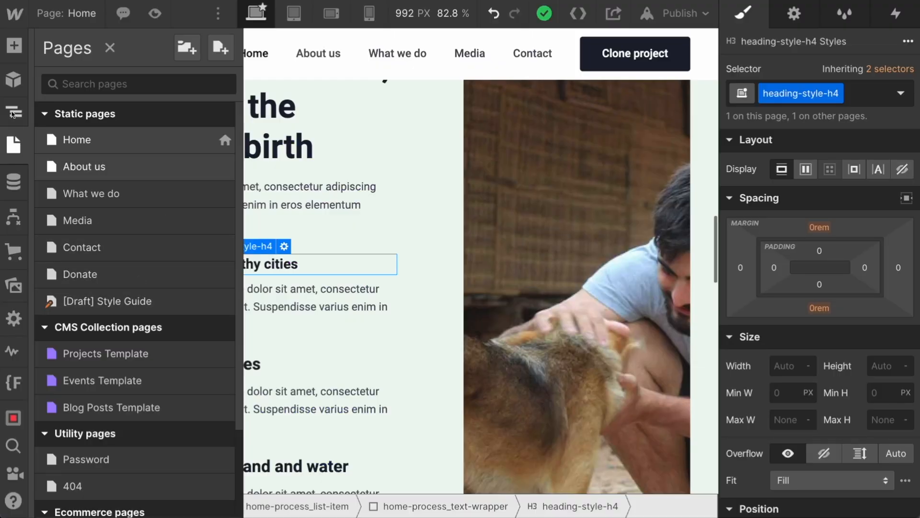
Step: Switch back to Webflow, open the Style Guide page and show its element structure
left_click(91, 301)
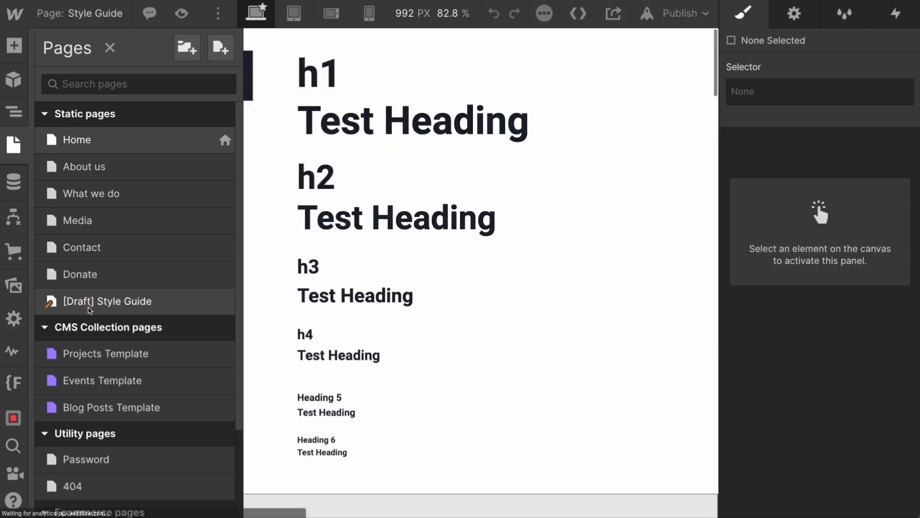
left_click(278, 194)
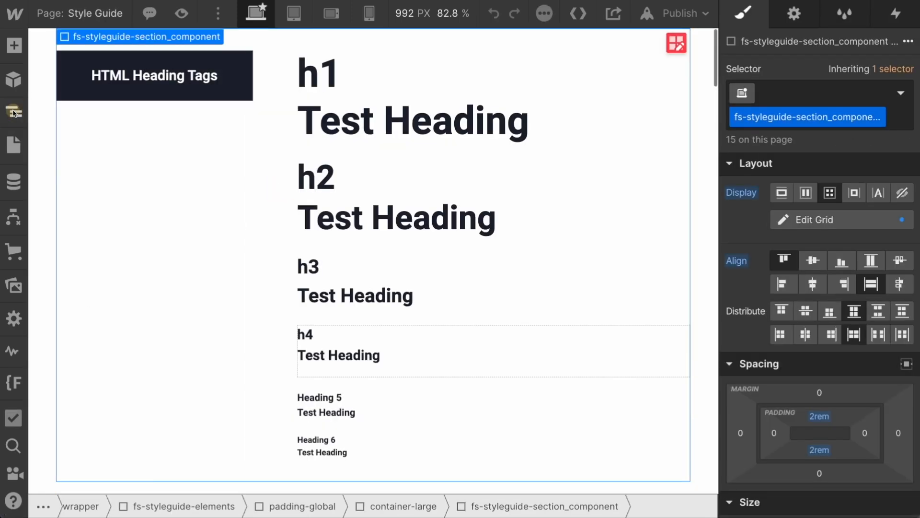
left_click(14, 112)
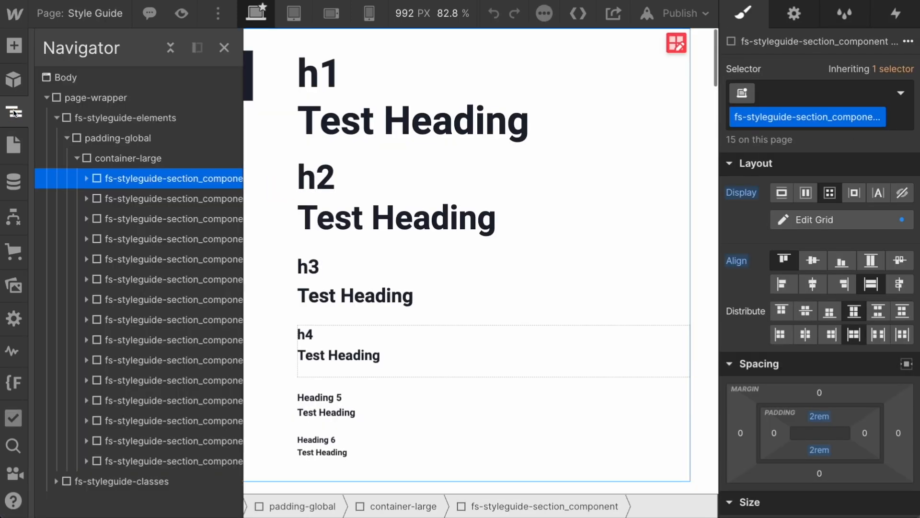
scroll(125, 334, "right", 1)
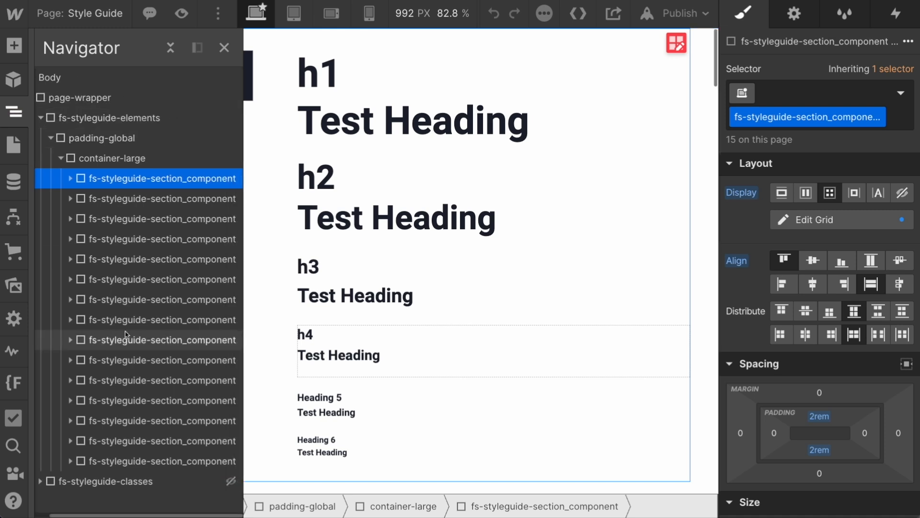
Step: Collapse fs-styleguide-elements in the element tree and expand fs-styleguide-classes and its fs-styleguide-utility group
left_click(42, 118)
left_click(58, 119)
left_click(56, 138)
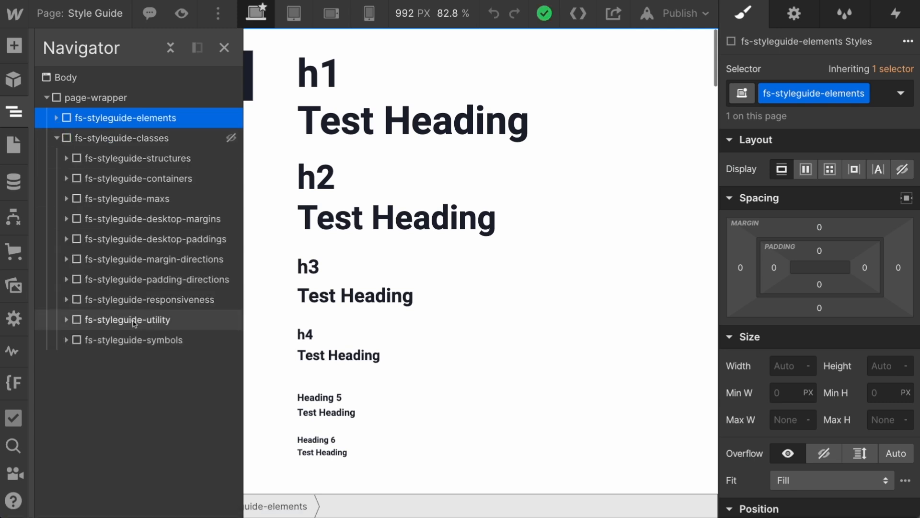
left_click(66, 320)
left_click(131, 320)
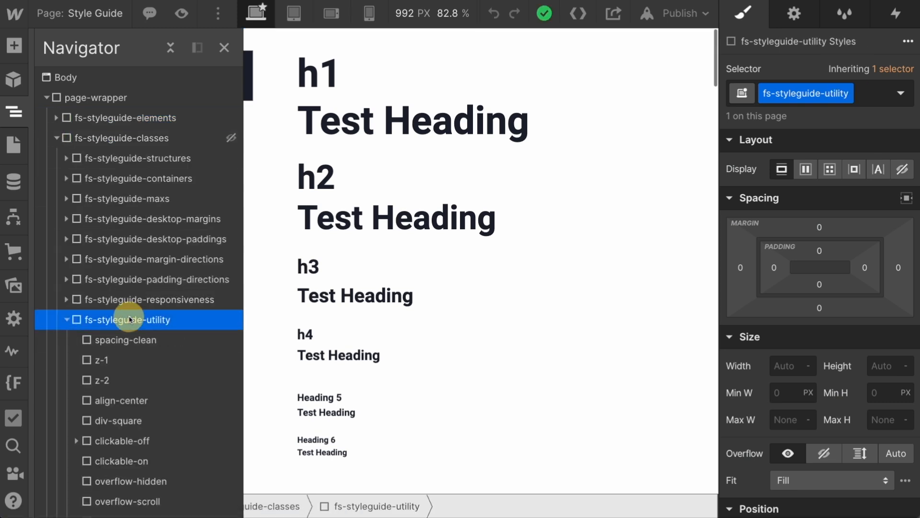
Step: Check the classes inside the fs-styleguide-responsiveness group and collapse it again
scroll(130, 319, "down", 1)
left_click(104, 265)
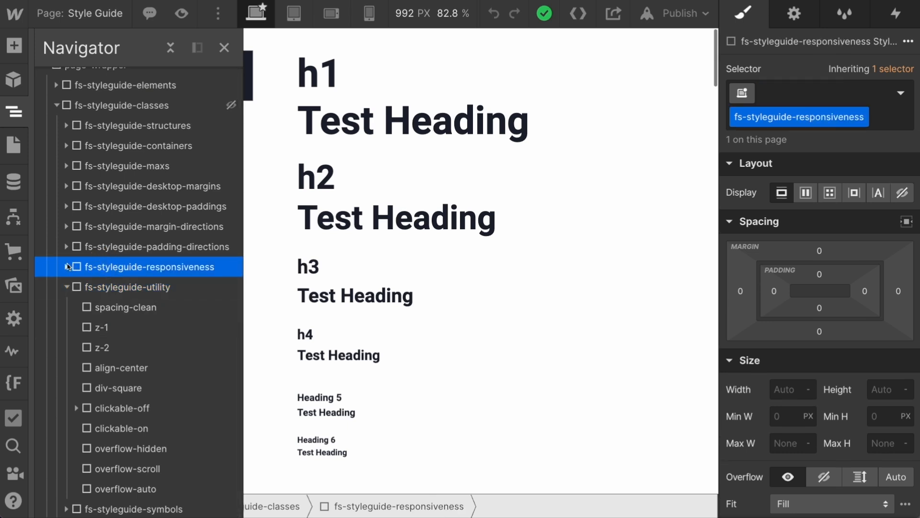
left_click(67, 267)
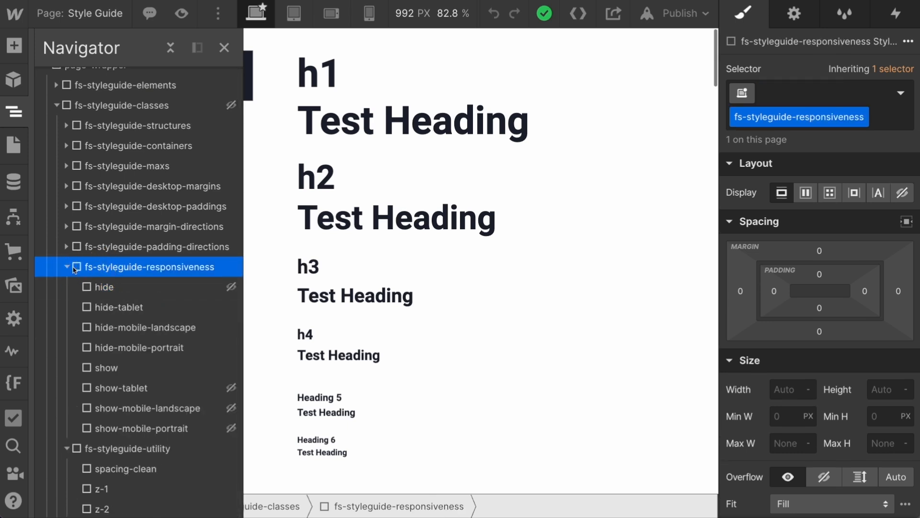
left_click(70, 267)
Step: Paste the copied display-inlineflex element into the fs-styleguide-utility group
left_click(105, 287)
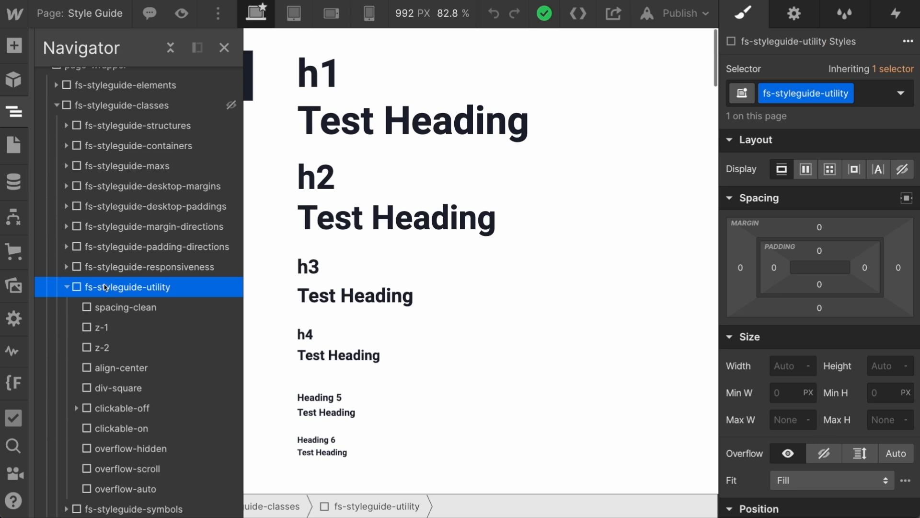
scroll(136, 463, "down", 1)
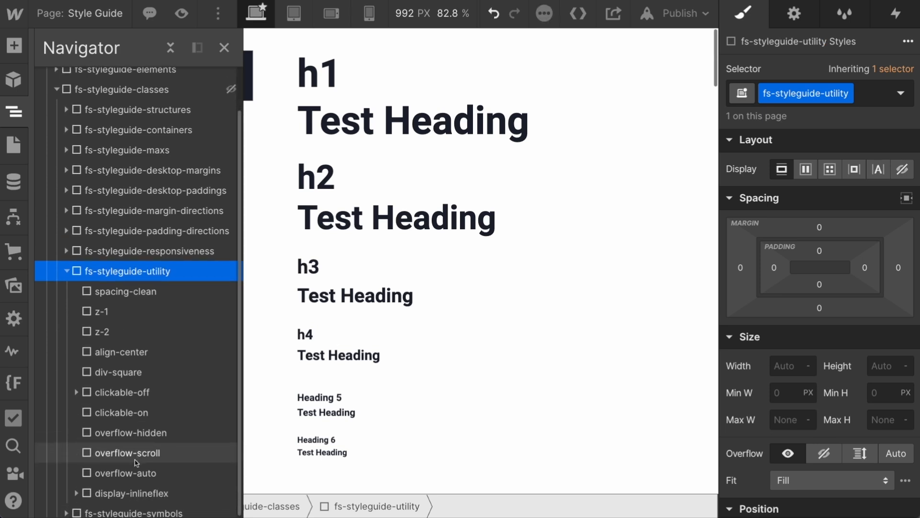
scroll(132, 475, "down", 1)
Step: Open the code of the HTML Embed inside display-inlineflex and copy the .display-inlineflex rule with its comment
left_click(124, 493)
left_click(76, 489)
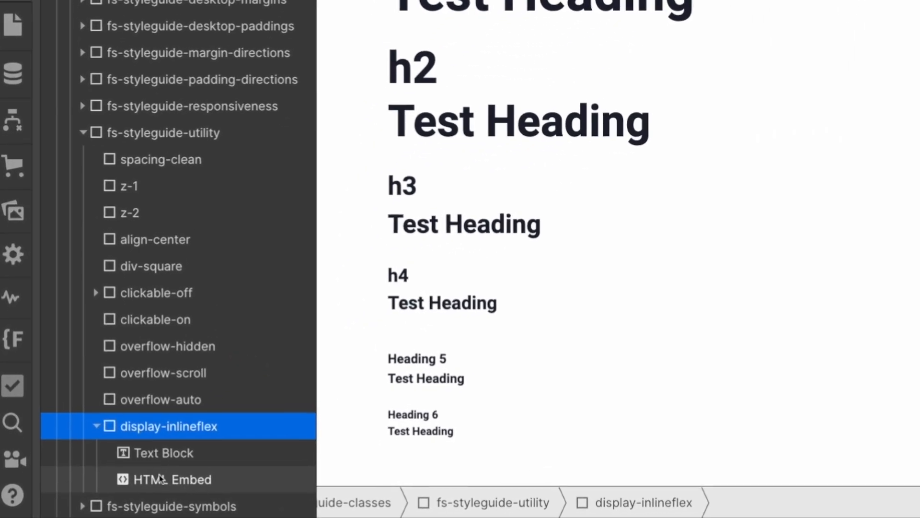
left_click(160, 479)
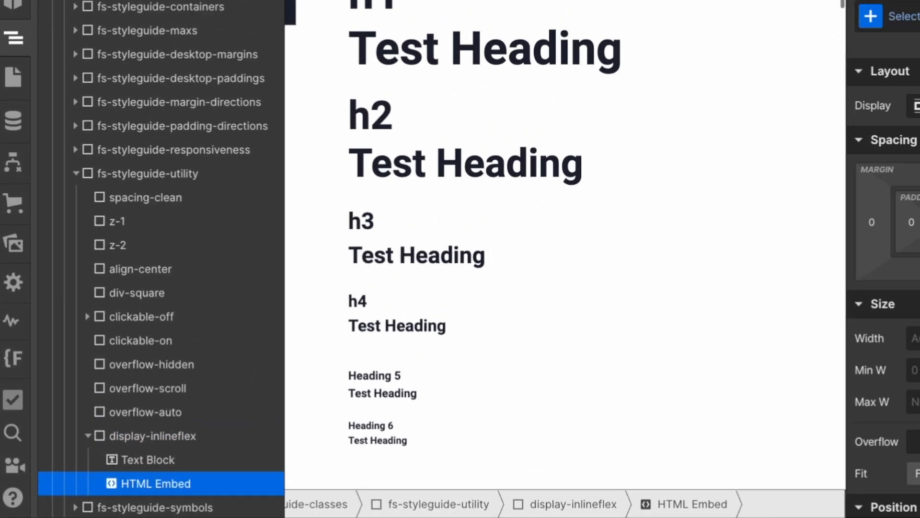
left_click(787, 14)
left_click(808, 125)
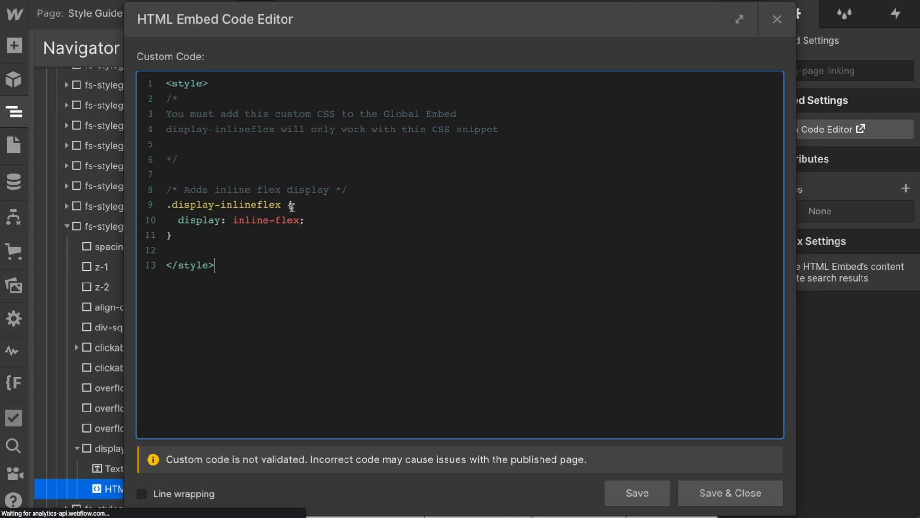
left_click_drag(222, 240, 152, 189)
key("ctrl+c")
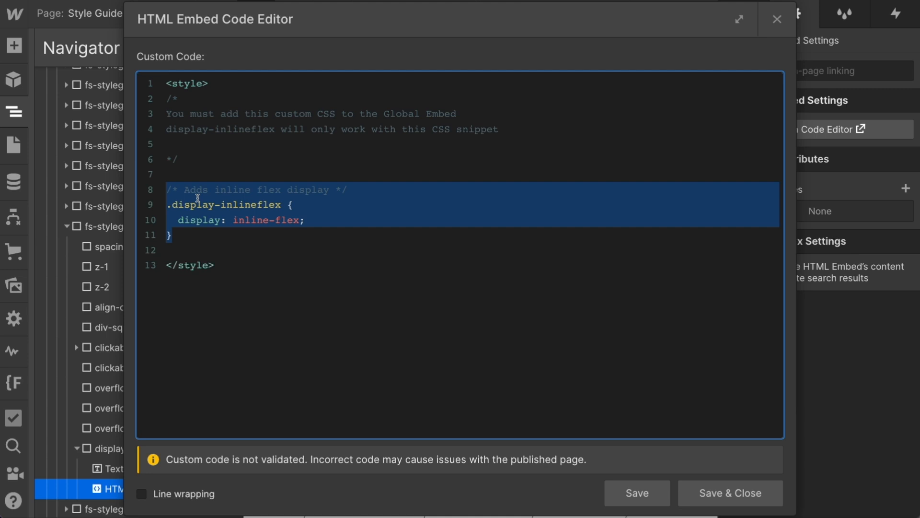
Step: Close the embed code and delete the HTML Embed inside display-inlineflex
left_click(707, 496)
left_click(150, 489)
key("Delete")
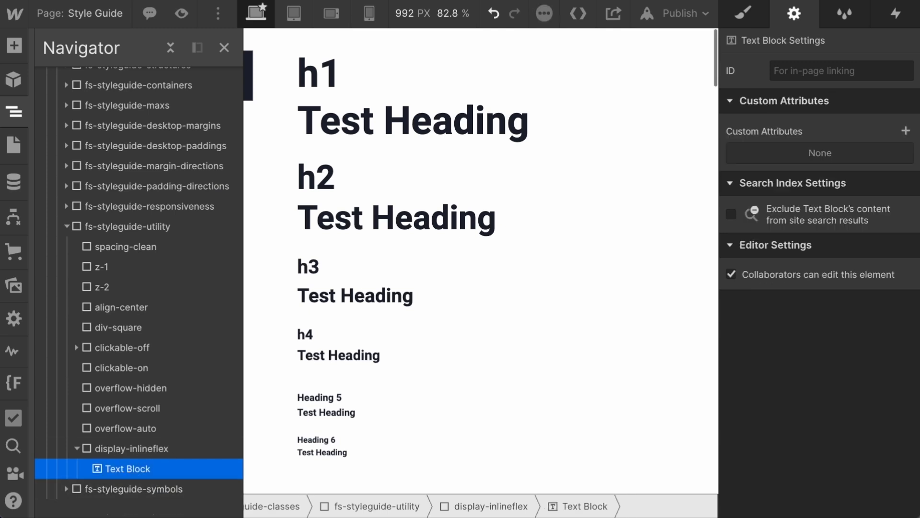
Step: Go to the Home page and open the code of the global-styles embed inside page-wrapper
left_click(13, 144)
left_click(84, 138)
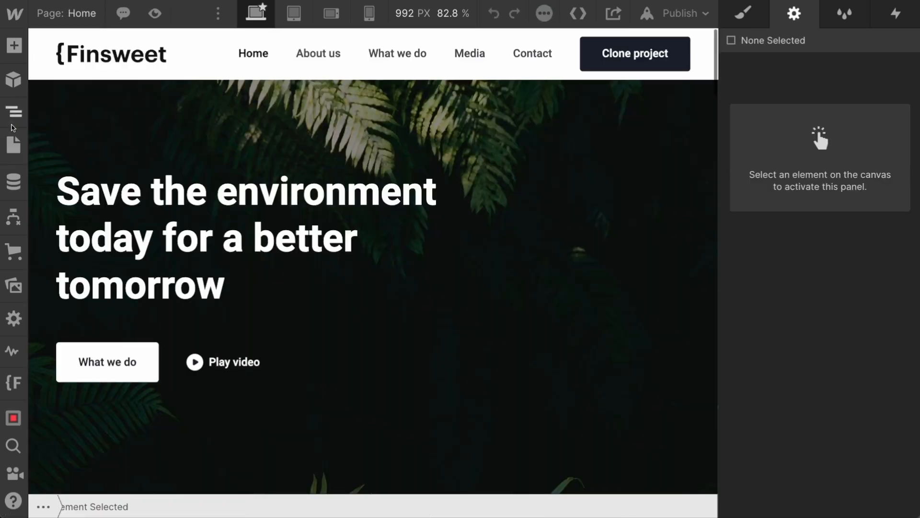
left_click(13, 111)
left_click(47, 97)
left_click(86, 133)
double_click(87, 133)
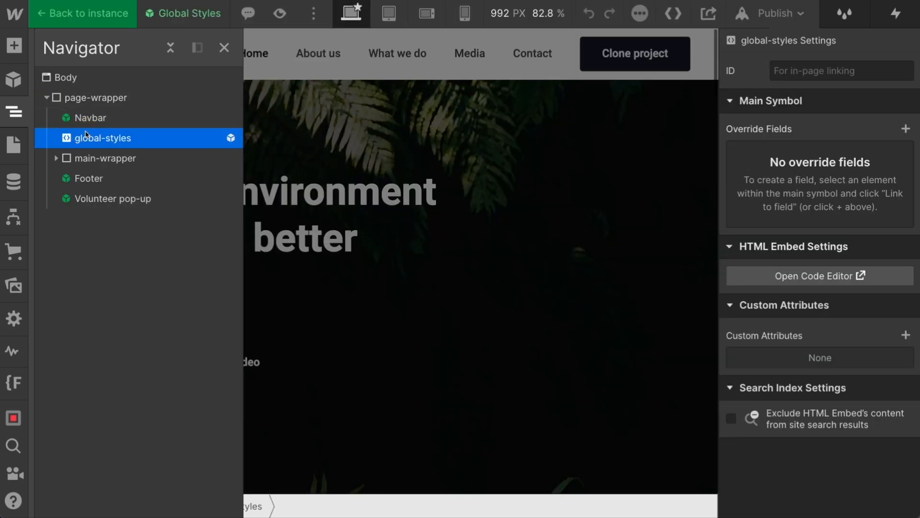
left_click(818, 274)
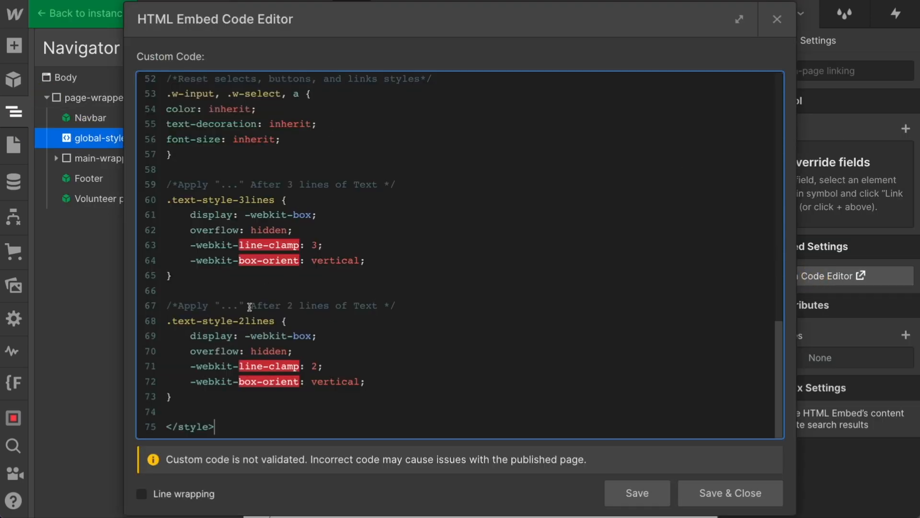
Step: Paste the copied .display-inlineflex rule below the .text-style-2lines rule, save the embed and return to the page
left_click(172, 396)
key("ctrl+v")
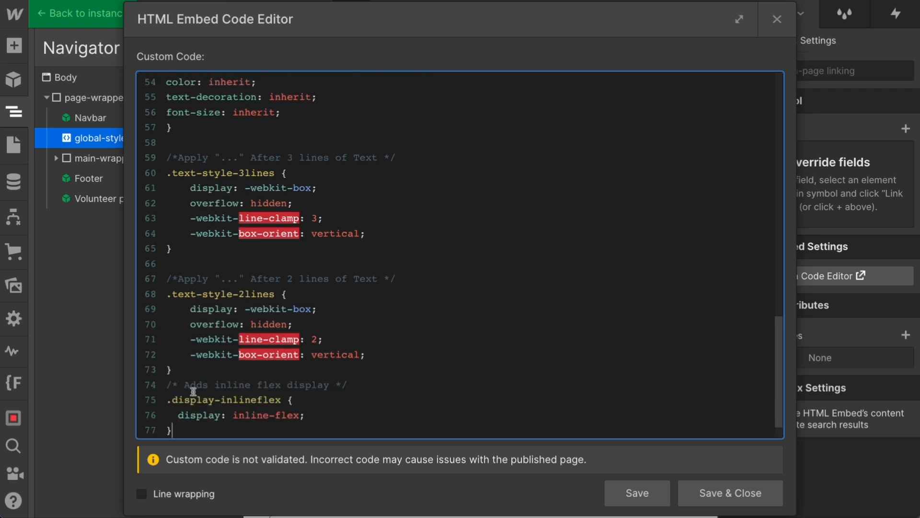
scroll(165, 390, "down", 1)
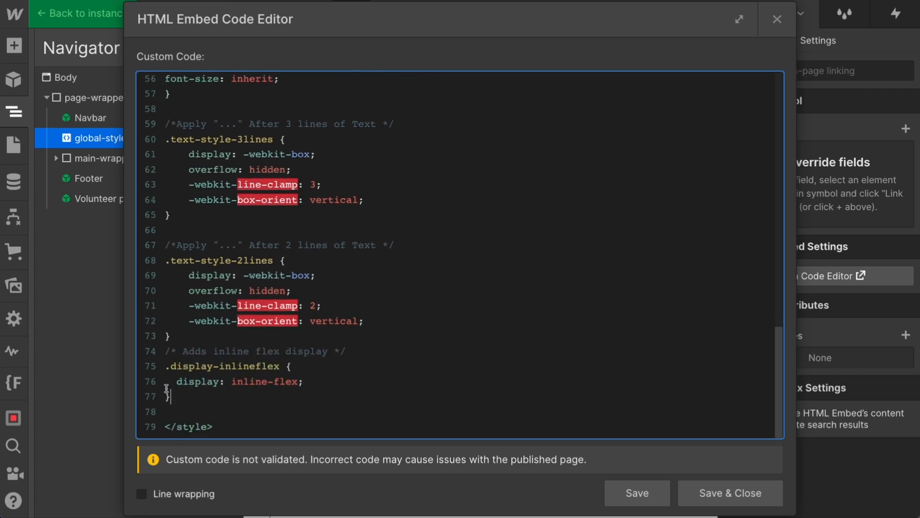
left_click(721, 495)
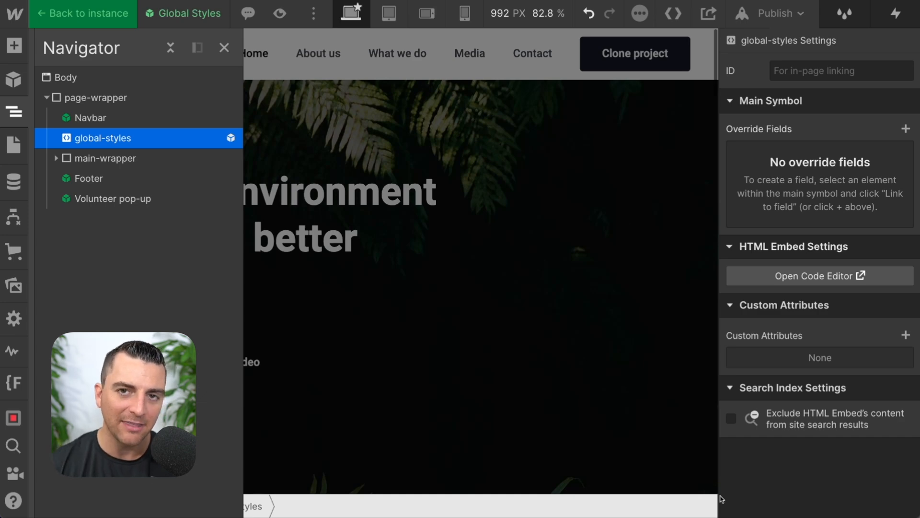
left_click(549, 325)
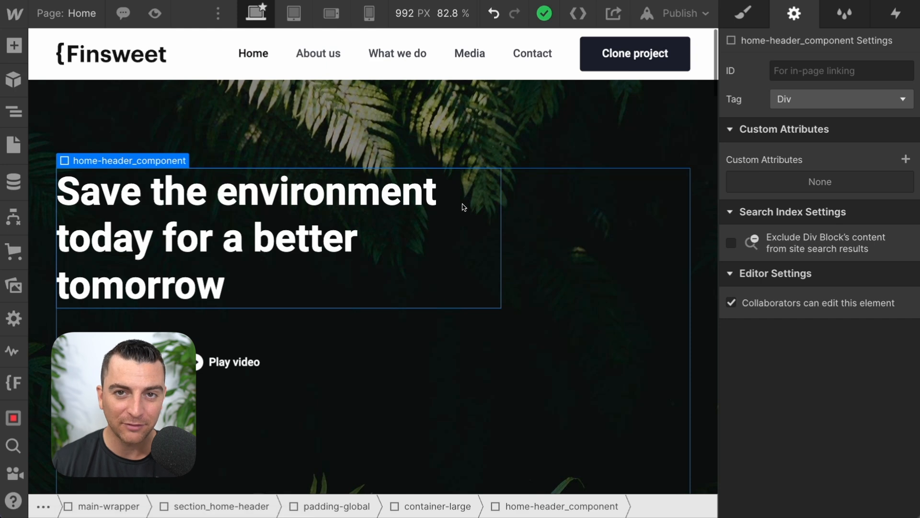
Step: Insert a Div Block below the hero's Heading 1 and give it the class flex-example_wrapper
left_click(464, 207)
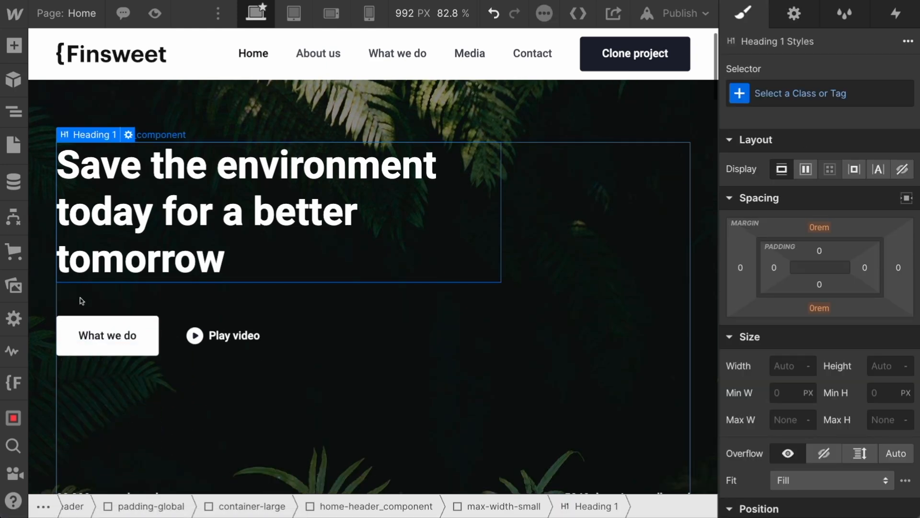
key("a")
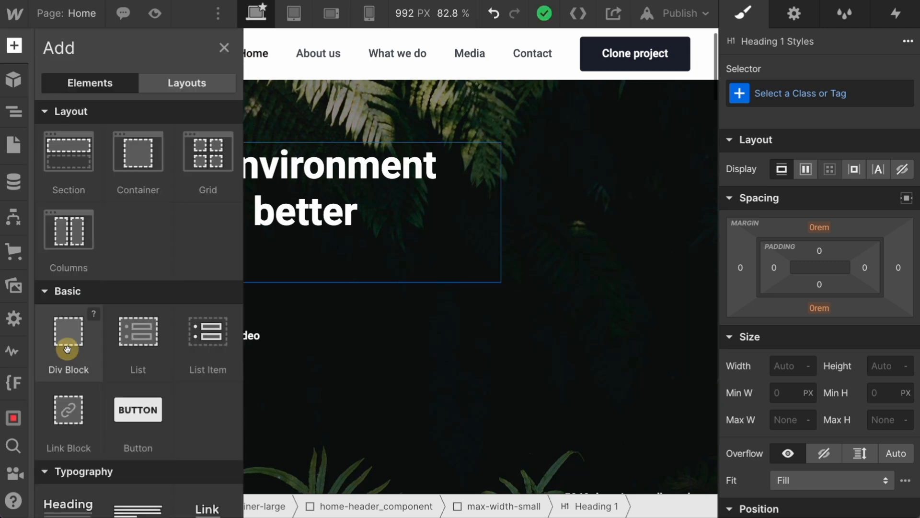
left_click(68, 352)
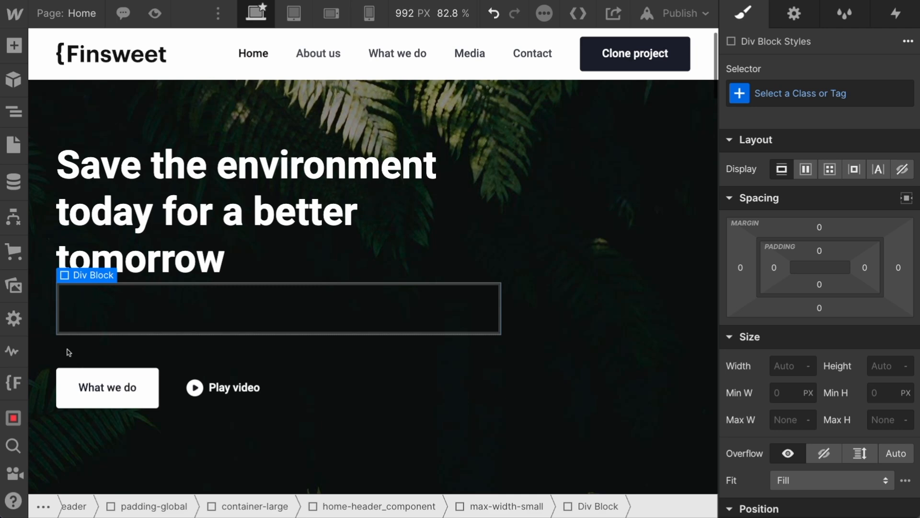
left_click(804, 90)
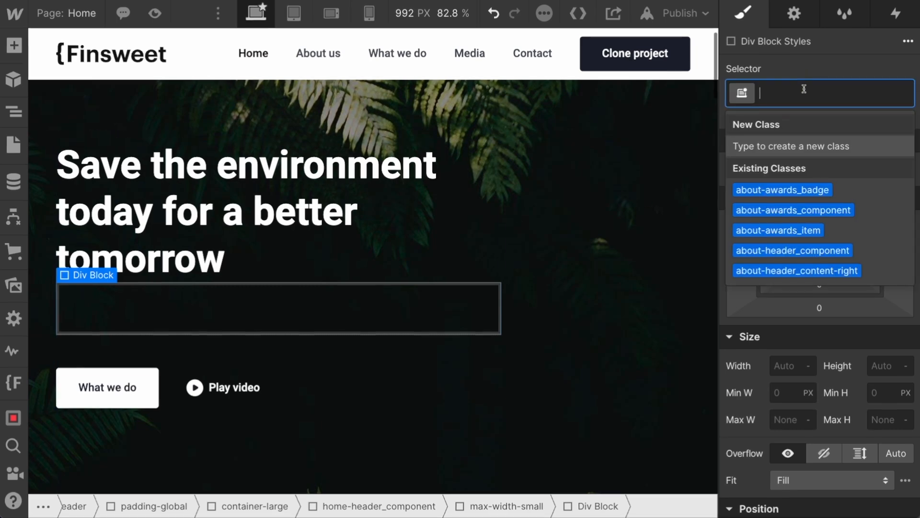
type("flex-example_")
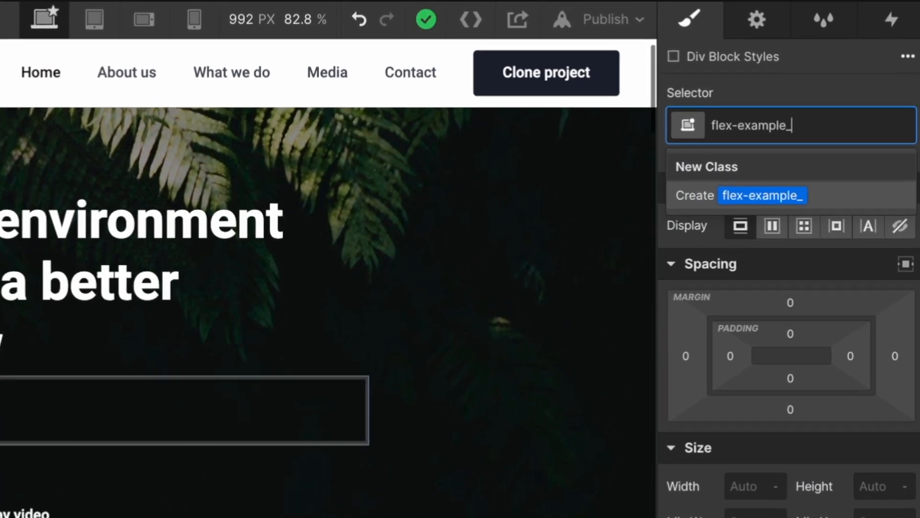
type("wrapper")
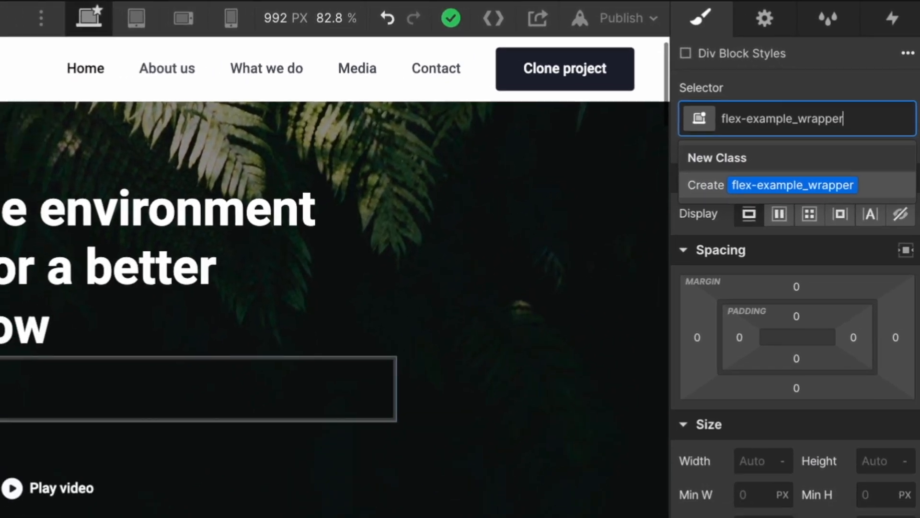
key("Return")
Step: Add a Div Block inside flex-example_wrapper and give it the class flex-example_background
key("a")
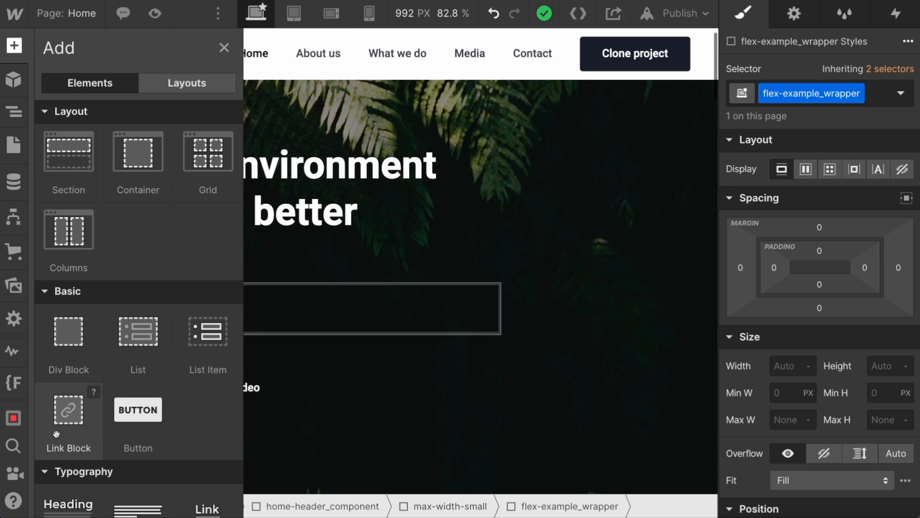
scroll(56, 383, "down", 1)
left_click(64, 328)
key("ctrl+Return")
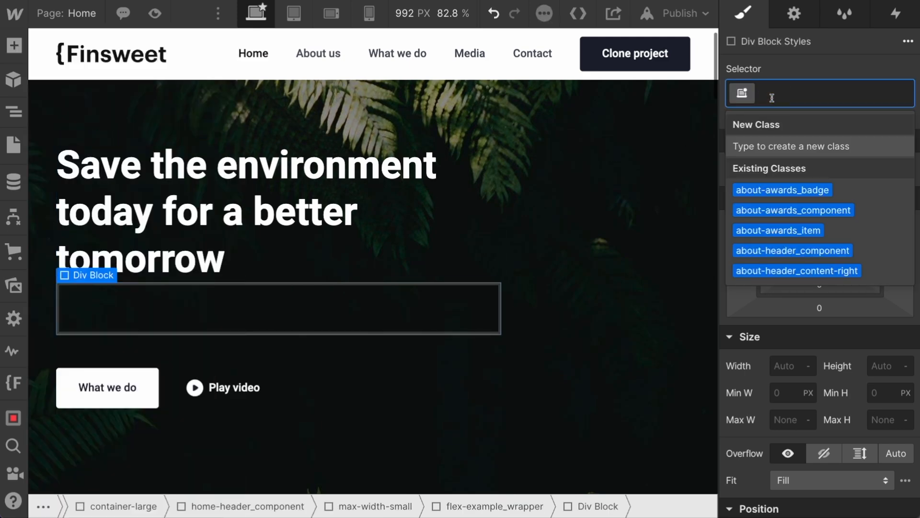
type("flex")
type("-example_")
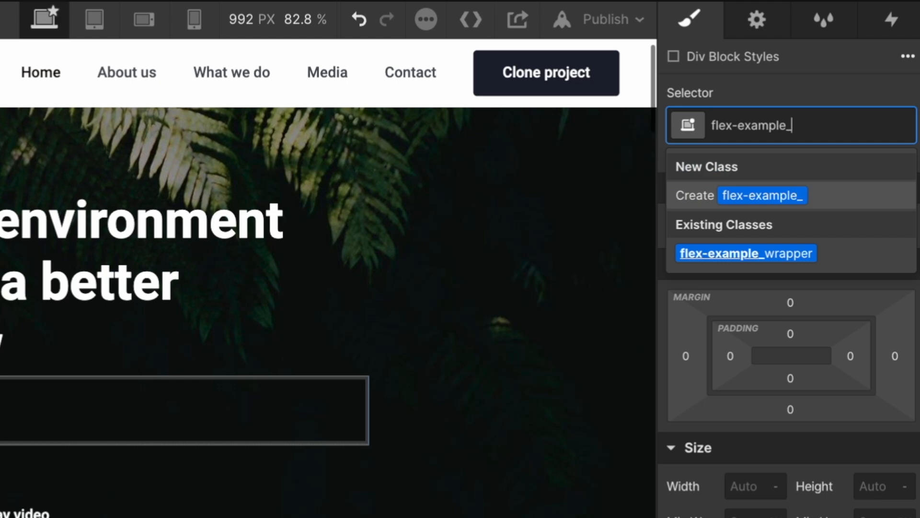
type("background")
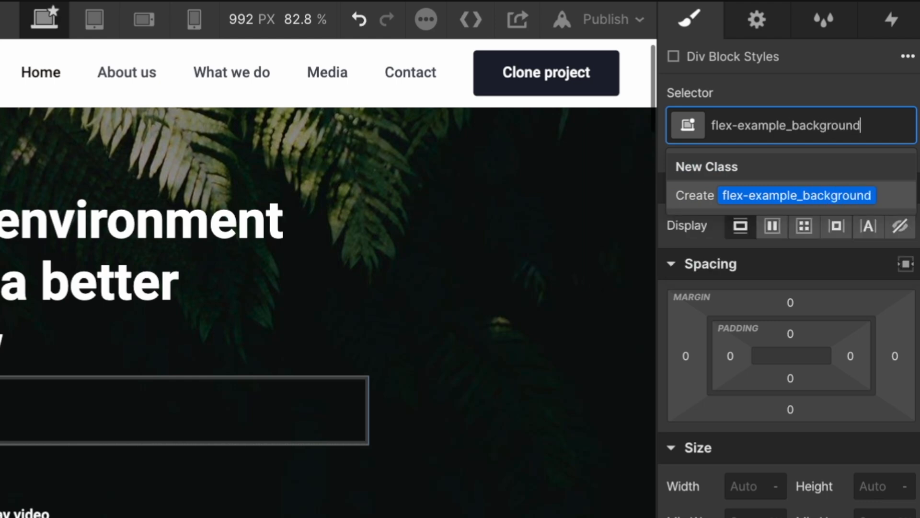
key("Return")
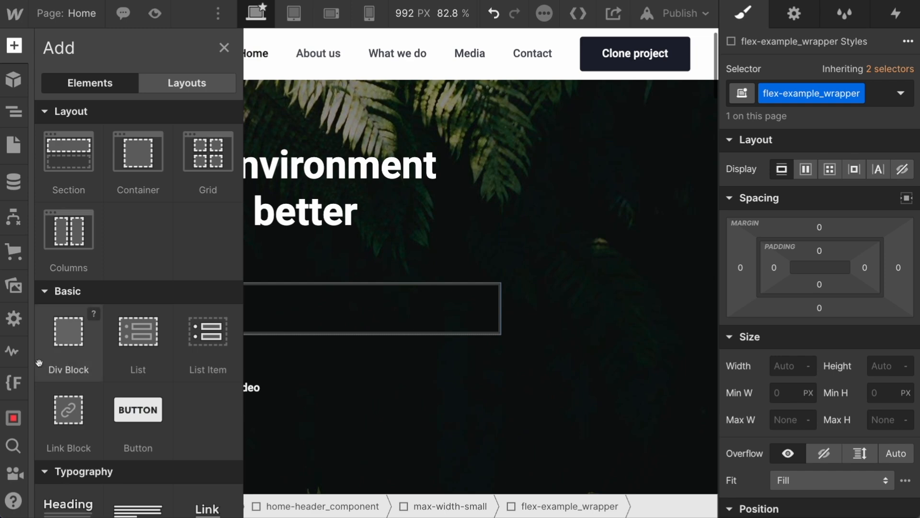
Step: Add a Link Block to flex-example_wrapper below the background block and give it the class flex-example_link
left_click(77, 420)
left_click(852, 92)
type("flex-")
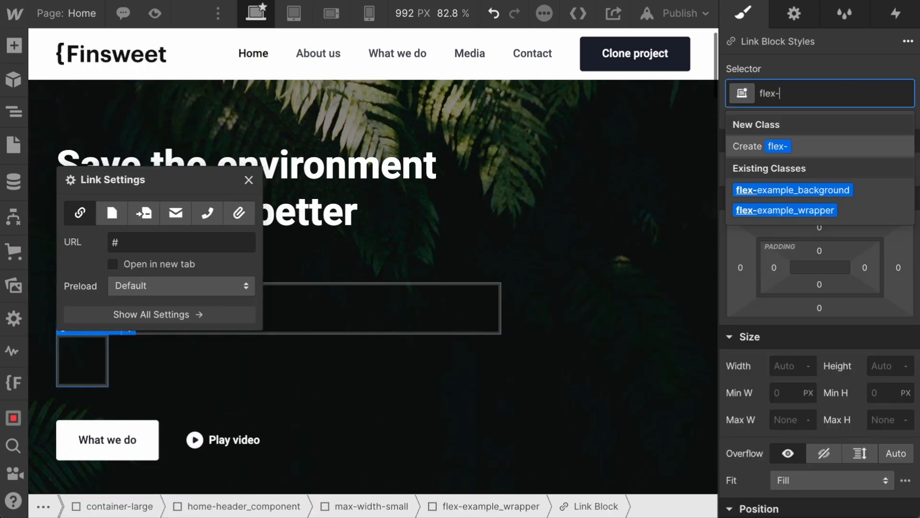
type("example_l")
key("Return")
Step: Add a Text Block inside the flex-example_link block
key("a")
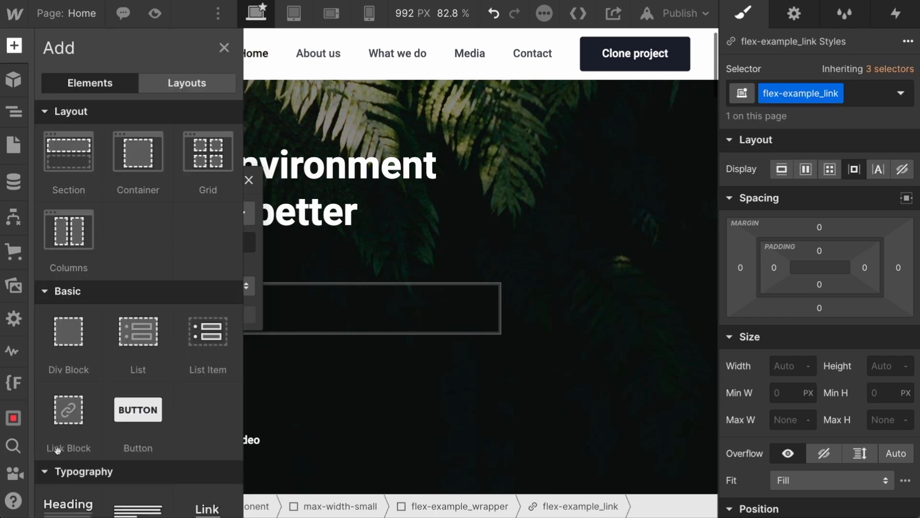
scroll(84, 438, "down", 3)
left_click_drag(69, 440, 333, 307)
Step: Set the background colour of flex-example_background to the light red #d48282
left_click(333, 308)
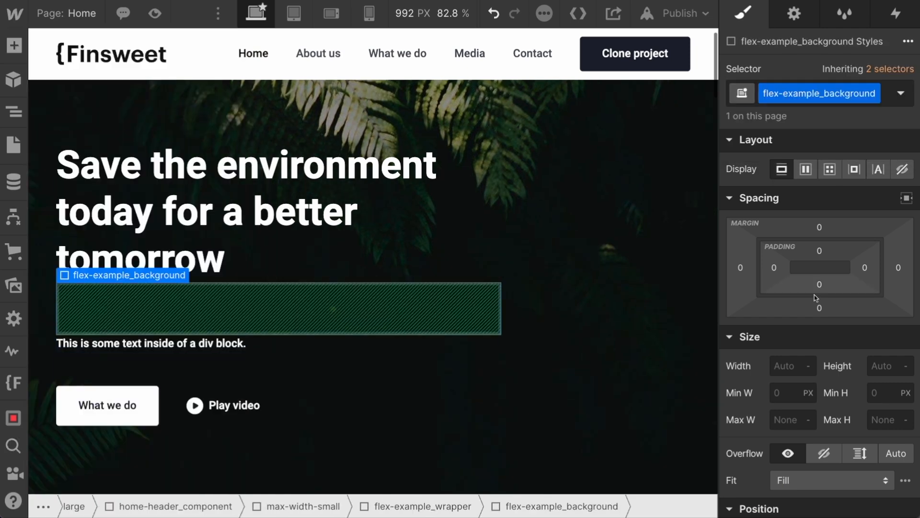
scroll(809, 345, "down", 6)
left_click(780, 413)
left_click_drag(807, 182, 800, 142)
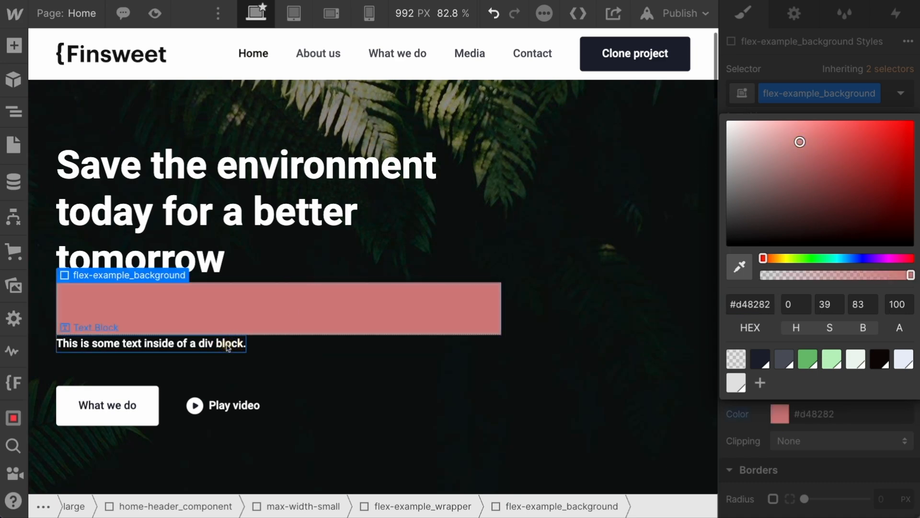
Step: Select the flex-example_link block around the text and set its padding to 13 px on all sides
left_click(230, 348)
key("Up")
scroll(879, 275, "up", 8)
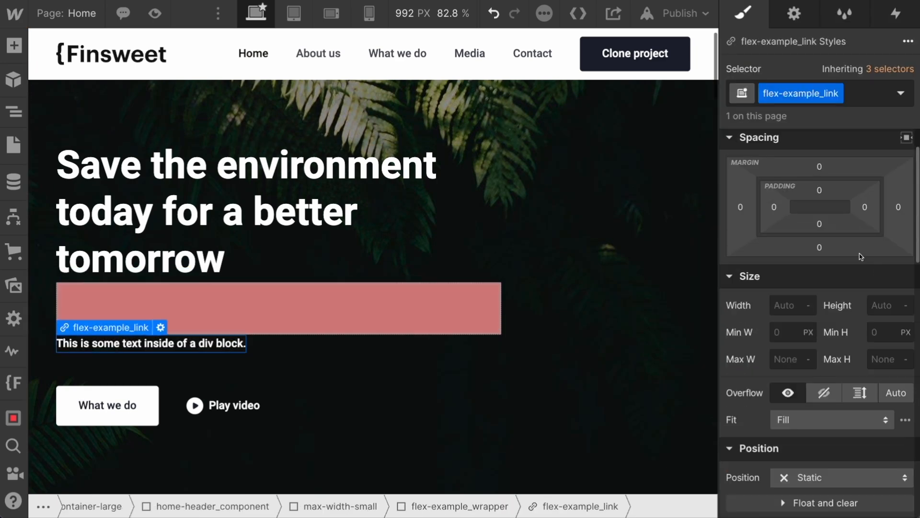
left_click_drag(819, 193, 817, 208)
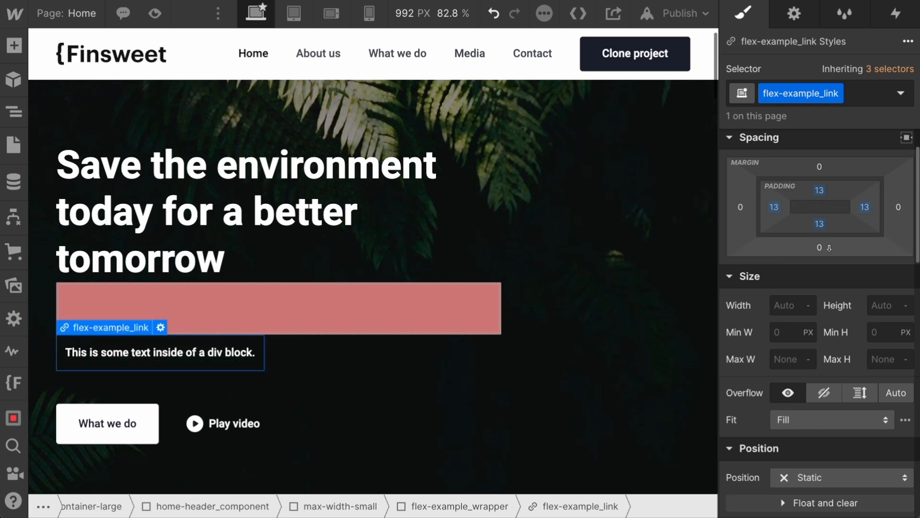
Step: Add a top margin to flex-example_link that clearly separates it from the red background block
scroll(829, 247, "down", 5)
scroll(823, 177, "up", 6)
left_click(820, 226)
type("3")
key("Return")
scroll(820, 240, "down", 5)
scroll(820, 240, "up", 5)
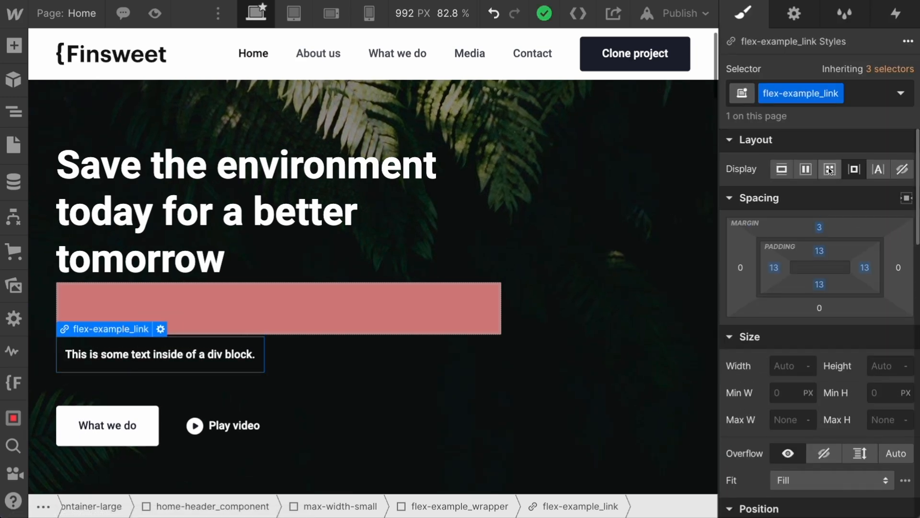
left_click_drag(820, 225, 820, 210)
Step: Set the background colour of flex-example_link to the Green secondary swatch
scroll(836, 344, "down", 8)
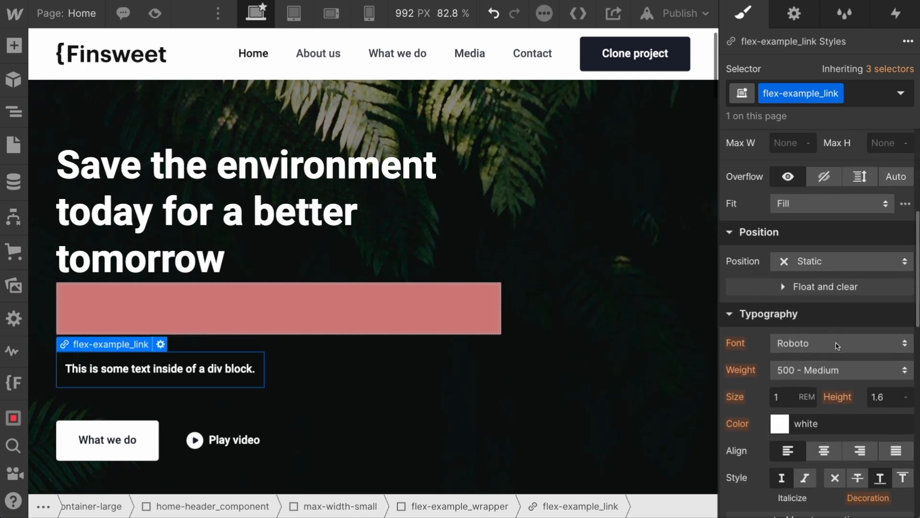
left_click(781, 422)
left_click(832, 366)
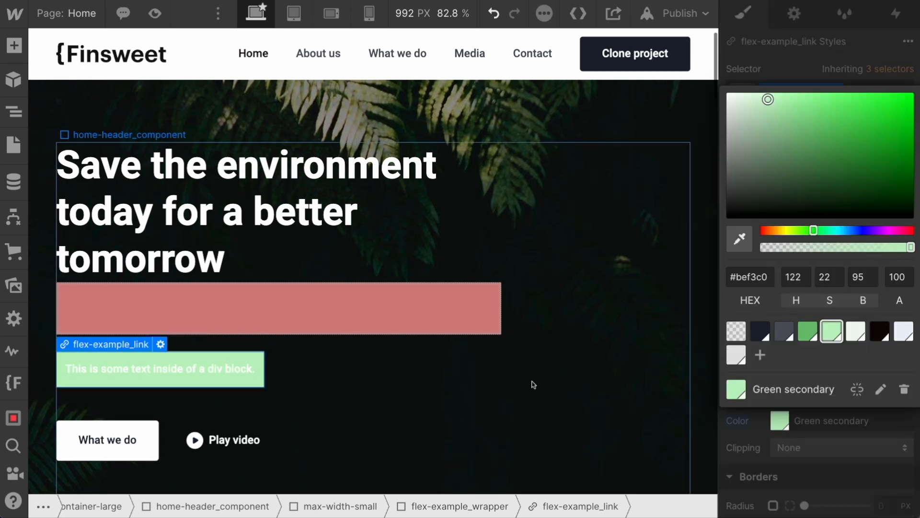
left_click(777, 418)
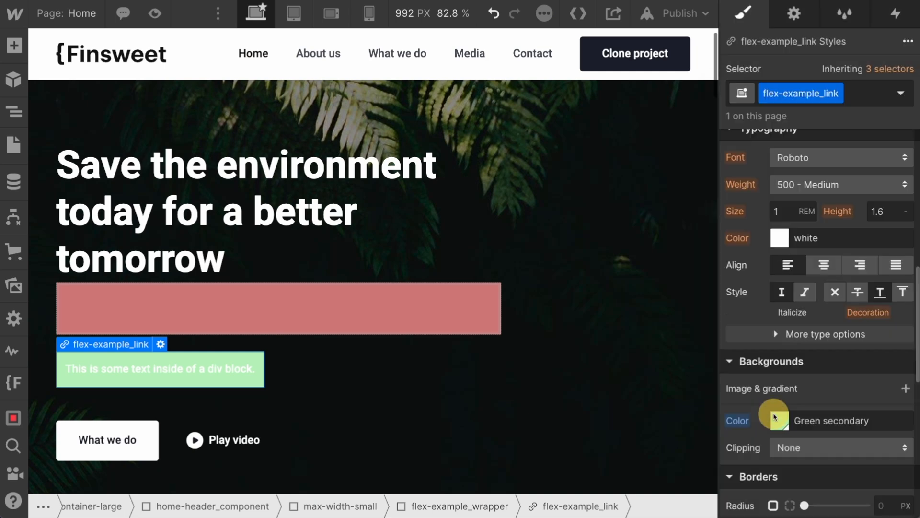
Step: Set flex-example_wrapper to vertical flex, try start alignment for its children, and set the alignment back to stretch
left_click(323, 344)
scroll(835, 263, "up", 10)
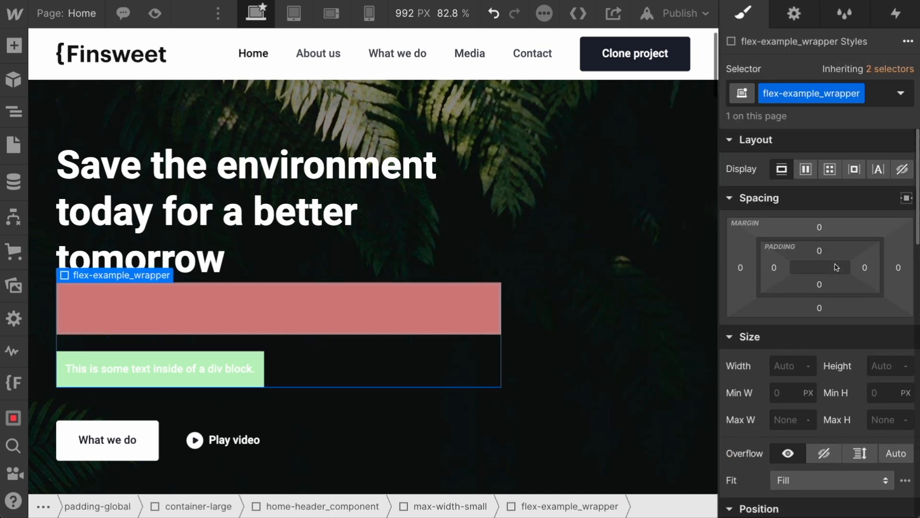
left_click(807, 169)
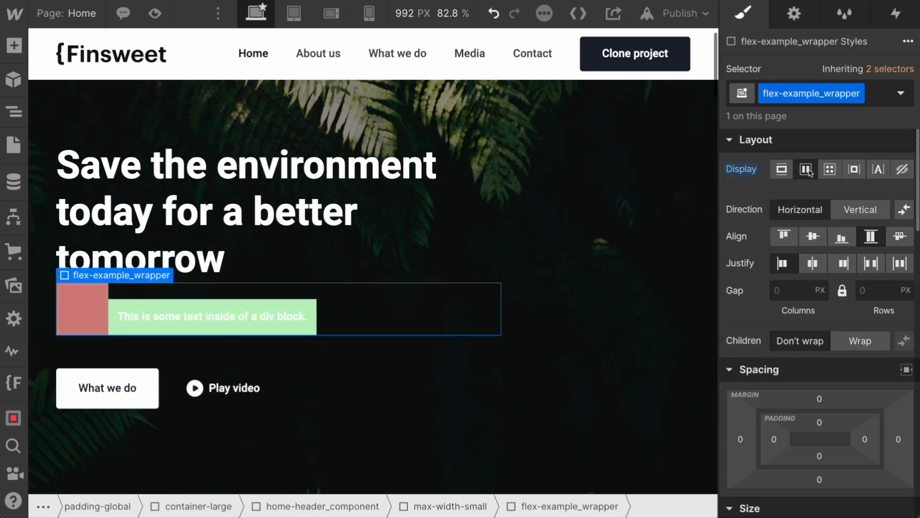
left_click(847, 215)
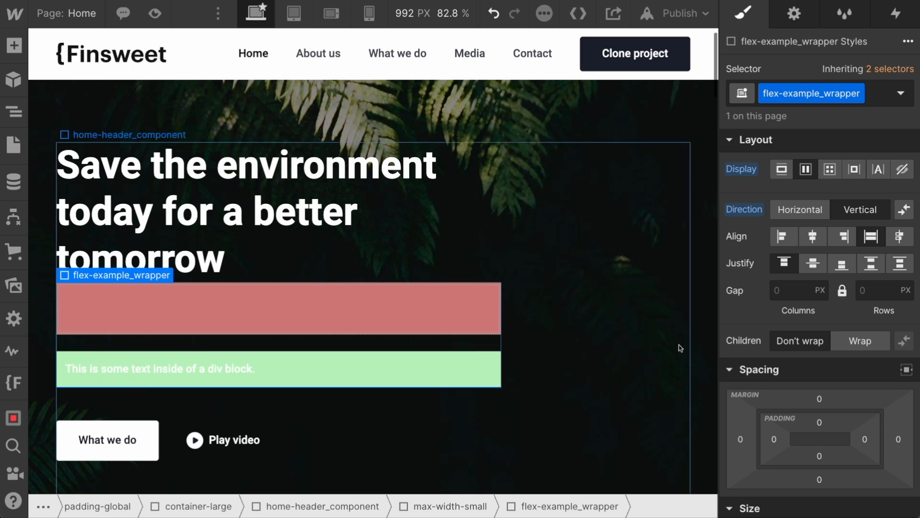
left_click(783, 237)
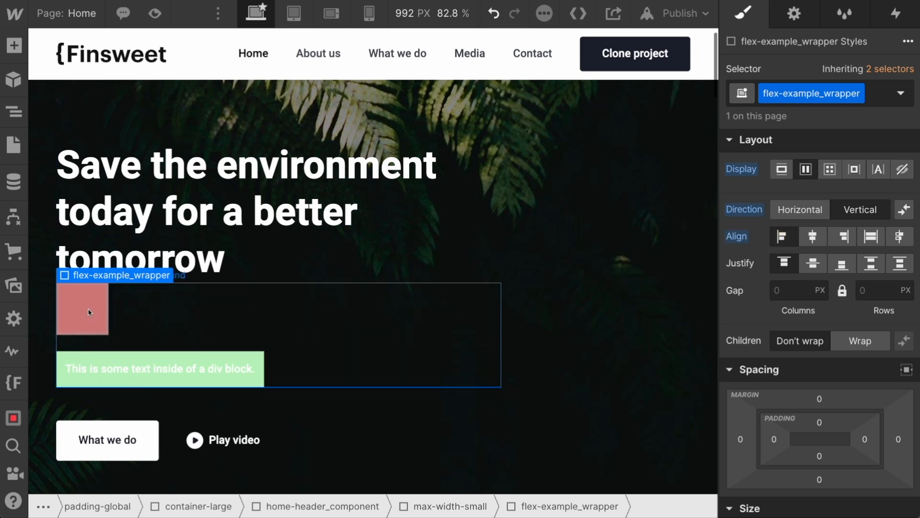
left_click(872, 239)
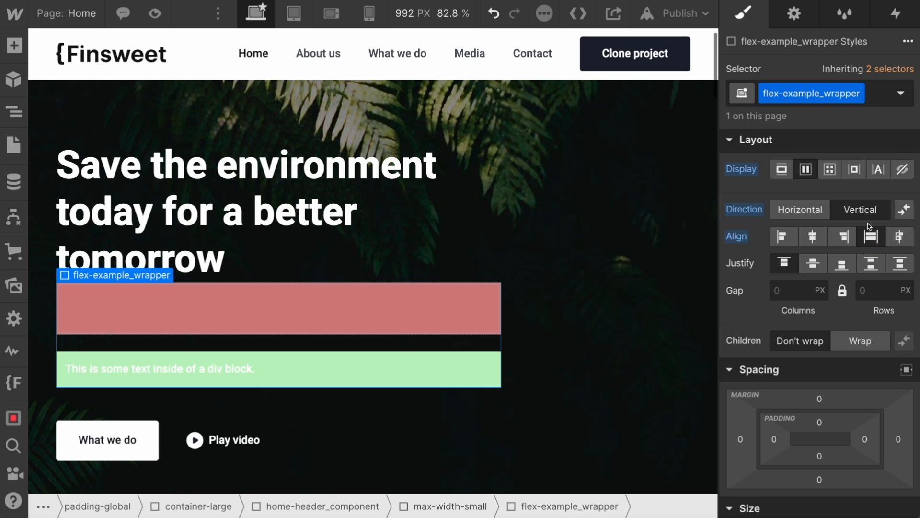
Step: Add the display-inlineflex class to flex-example_wrapper to show its effect, and delete the wrapper from the page
left_click(879, 99)
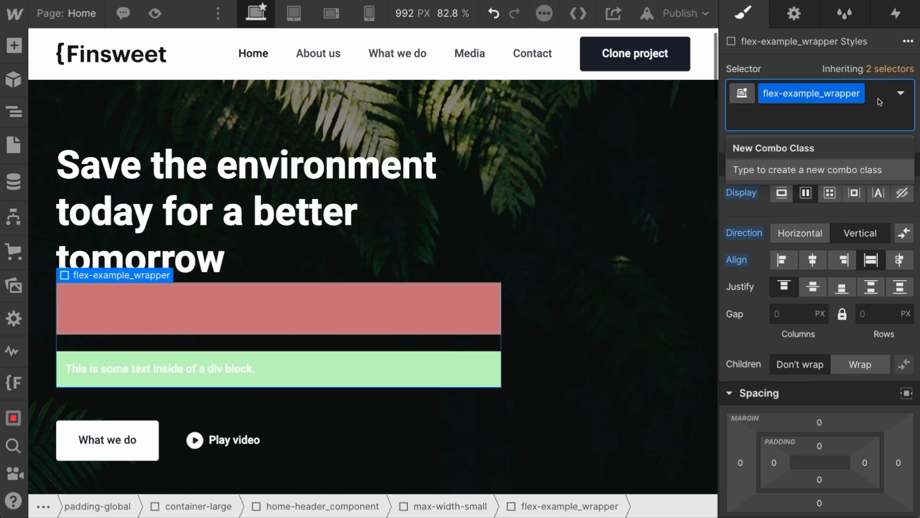
type("inlinef")
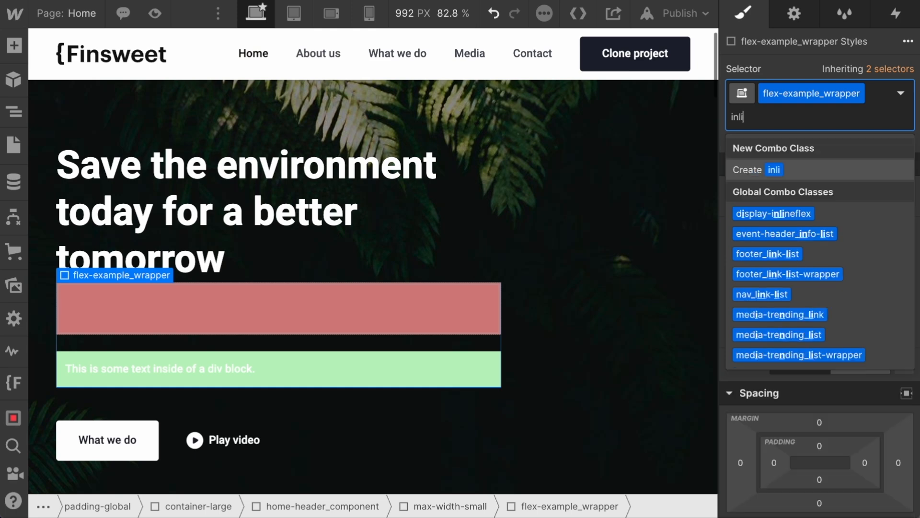
key("Down")
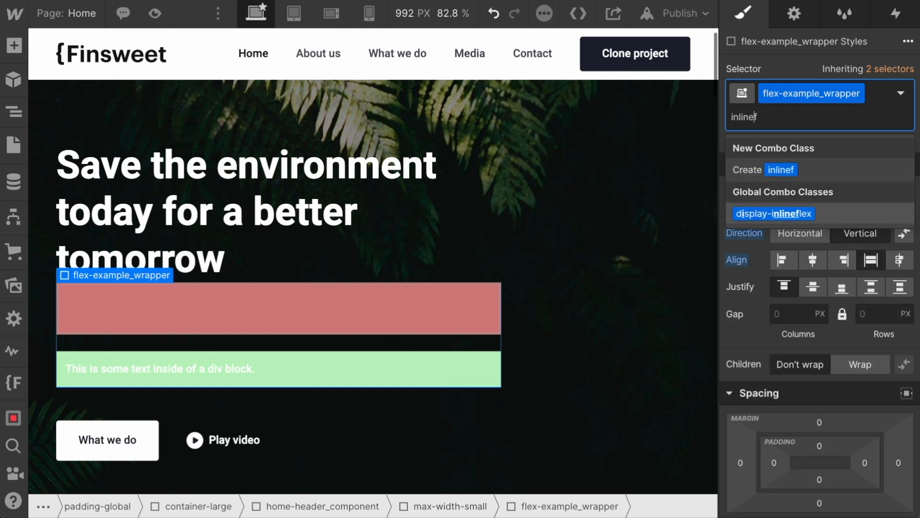
key("Return")
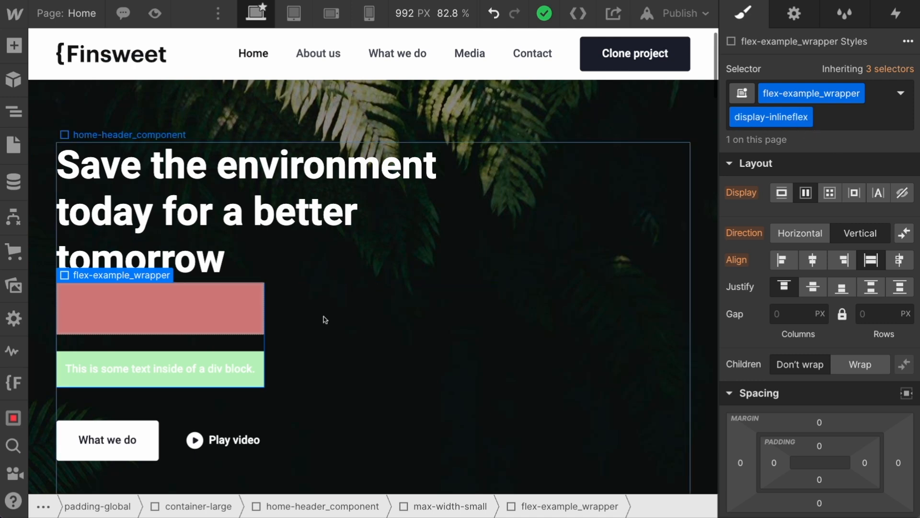
key("Delete")
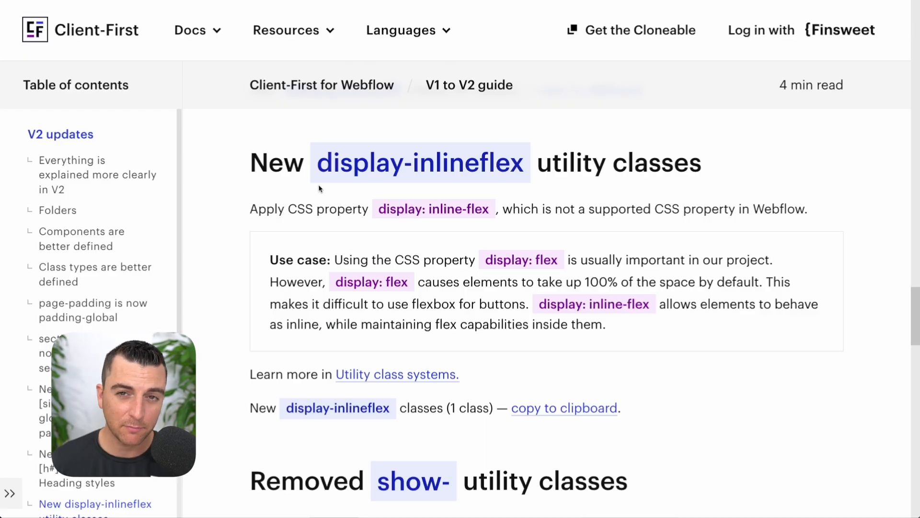
Step: Switch to the Client-First V1 to V2 guide and read about the removed show- utility classes and the new strategies for spacing
scroll(316, 188, "down", 4)
scroll(320, 188, "down", 3)
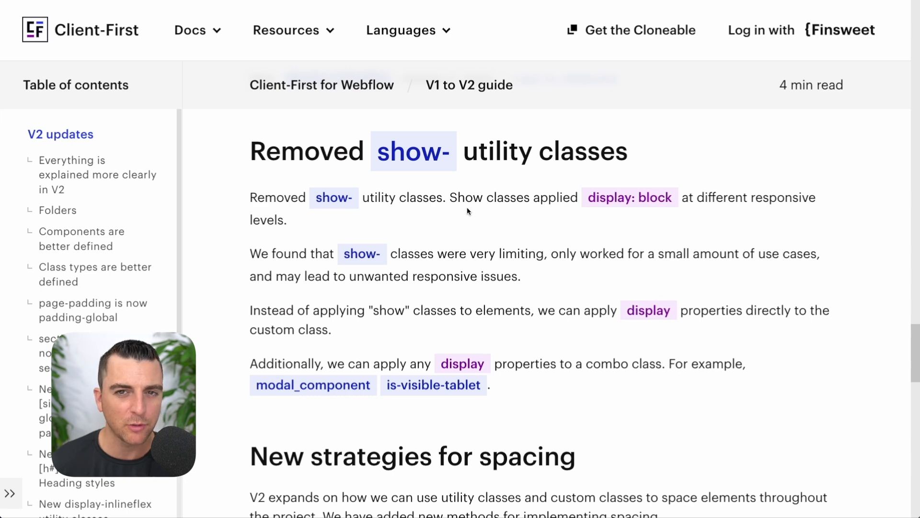
scroll(467, 211, "down", 1)
scroll(467, 211, "up", 1)
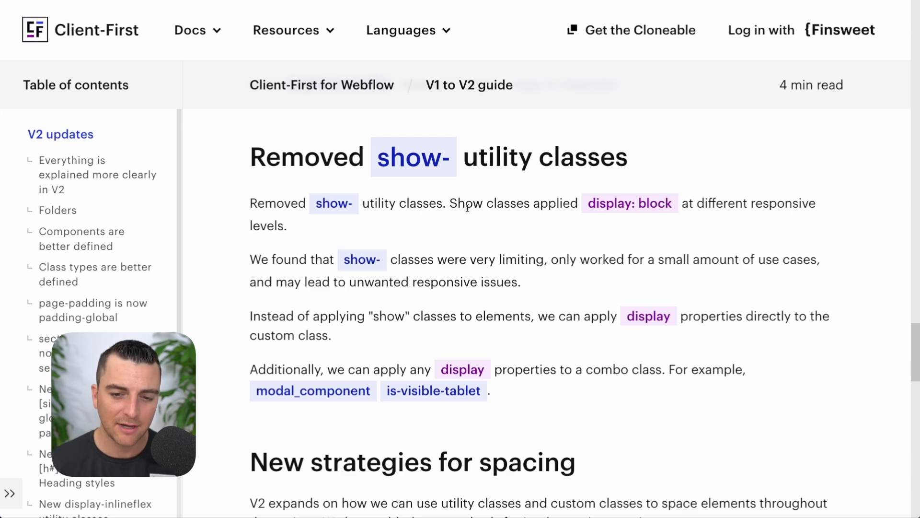
scroll(467, 207, "up", 8)
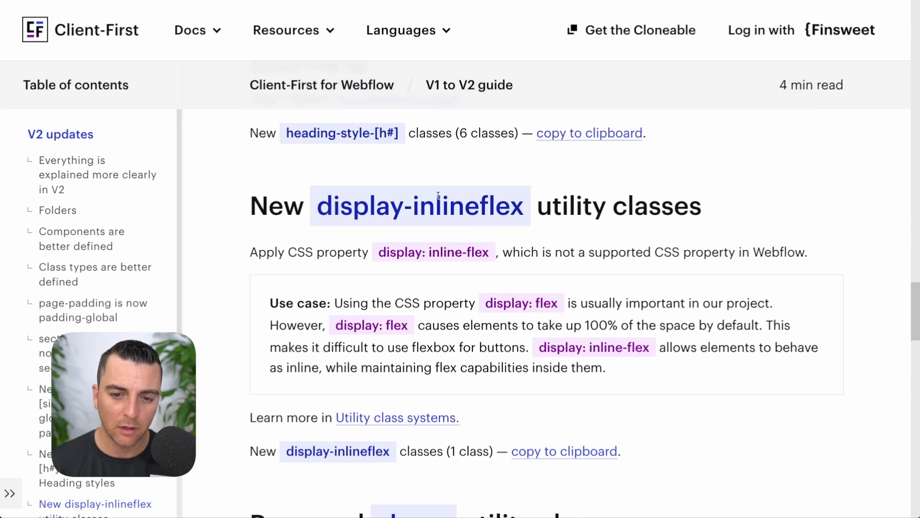
scroll(285, 315, "down", 1)
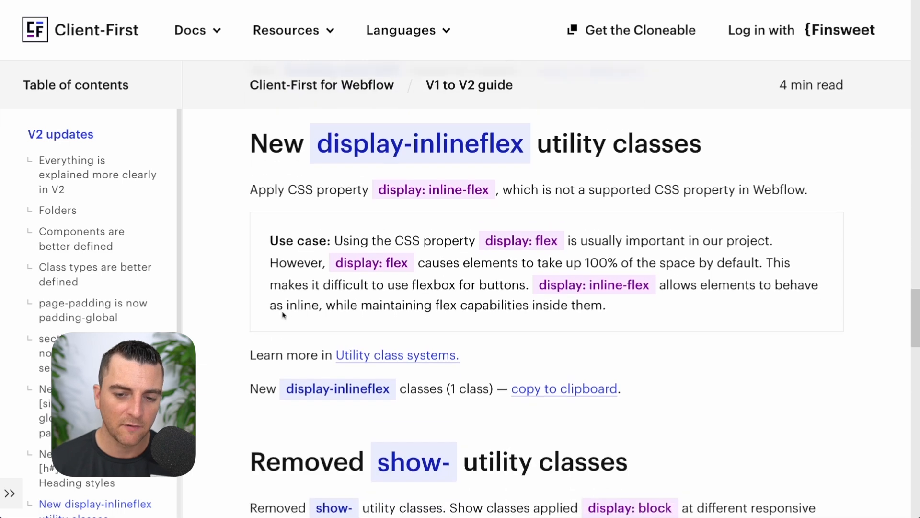
scroll(282, 309, "down", 13)
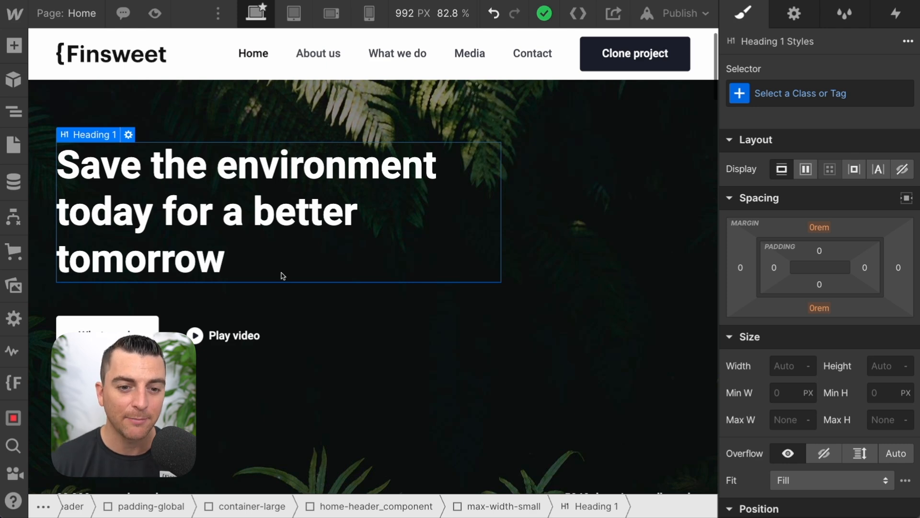
Step: Switch to the Webflow Designer and examine the header button row and the margin-top wrapper around the Learn more button in the about section
left_click(173, 326)
scroll(184, 290, "down", 2)
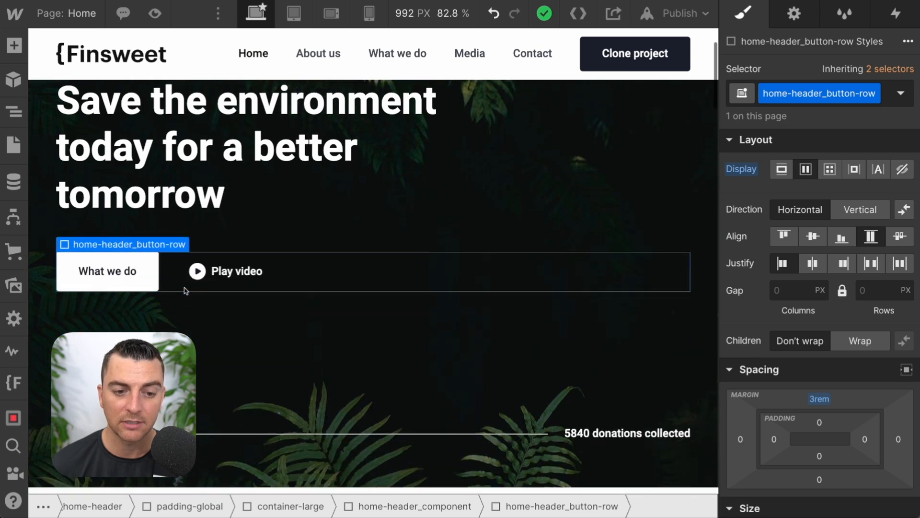
scroll(143, 220, "down", 5)
left_click(244, 421)
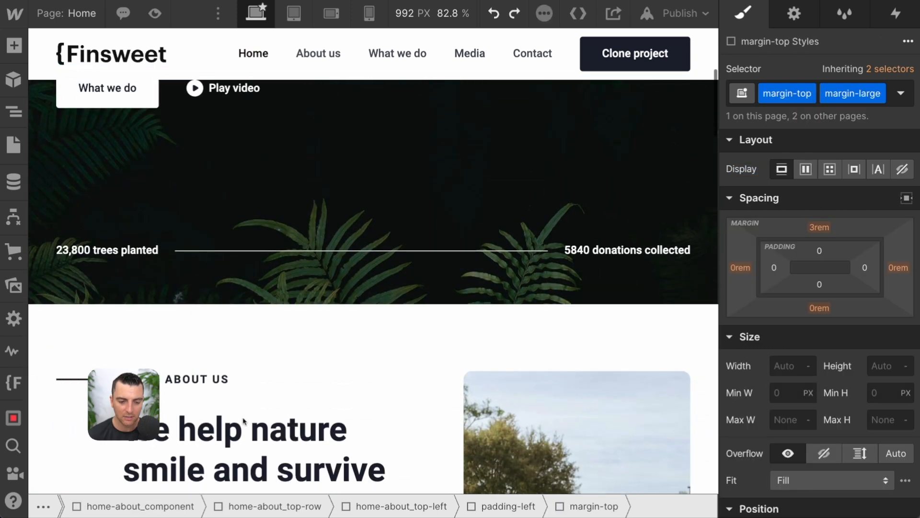
scroll(243, 420, "down", 1)
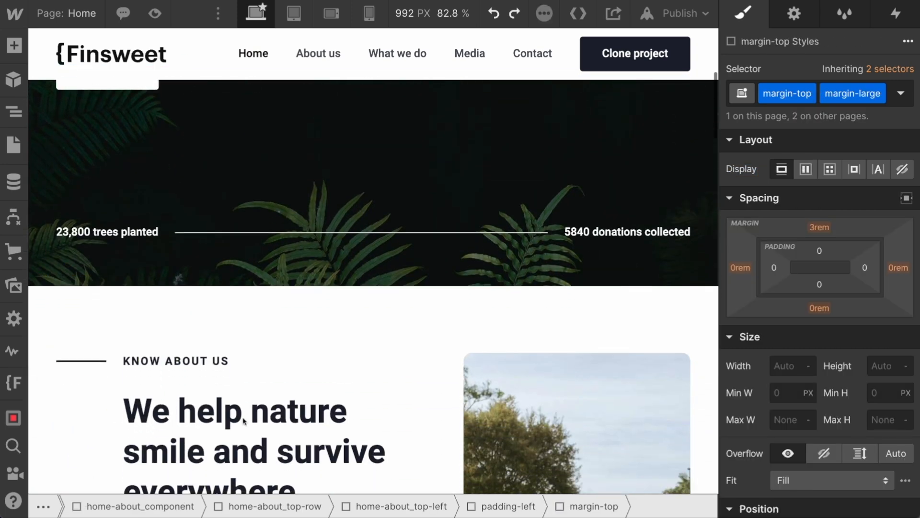
left_click(244, 421)
scroll(244, 420, "down", 12)
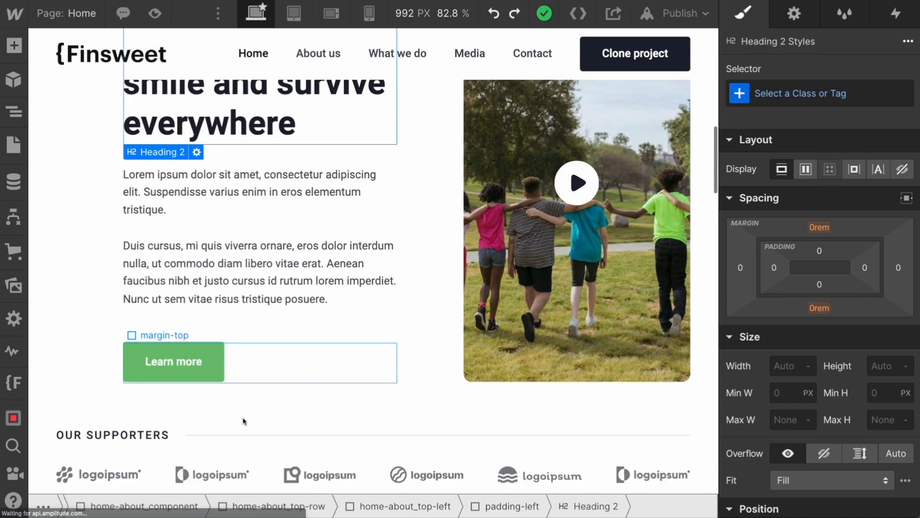
left_click(254, 319)
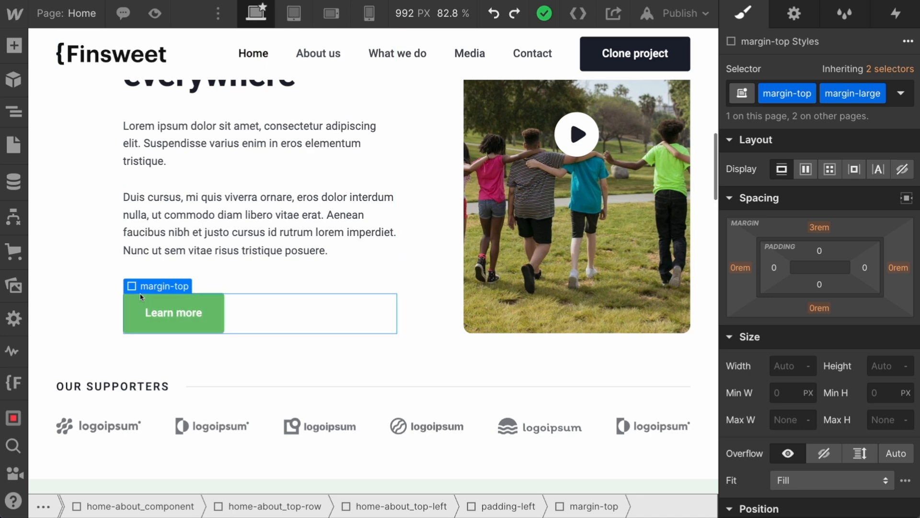
Step: Insert a div block at the end of padding-left in the about section and give it the padding-bottom class
left_click(238, 283)
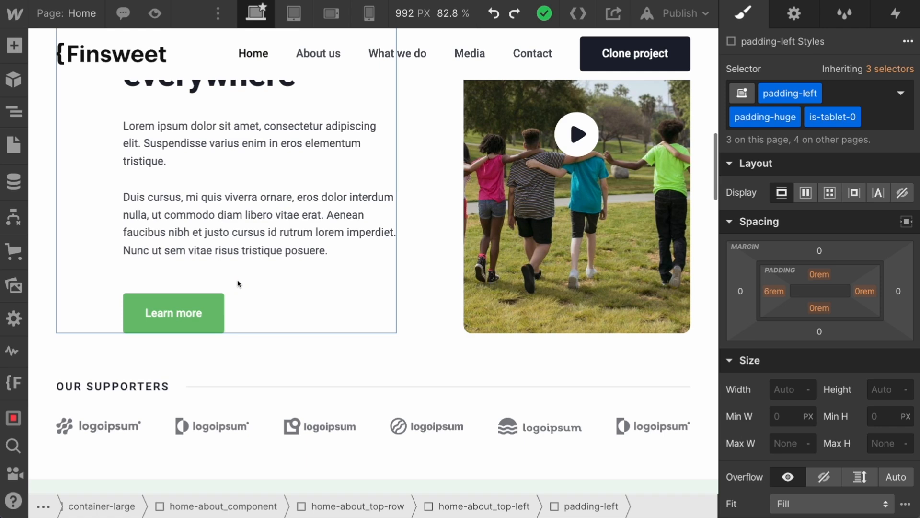
key("a")
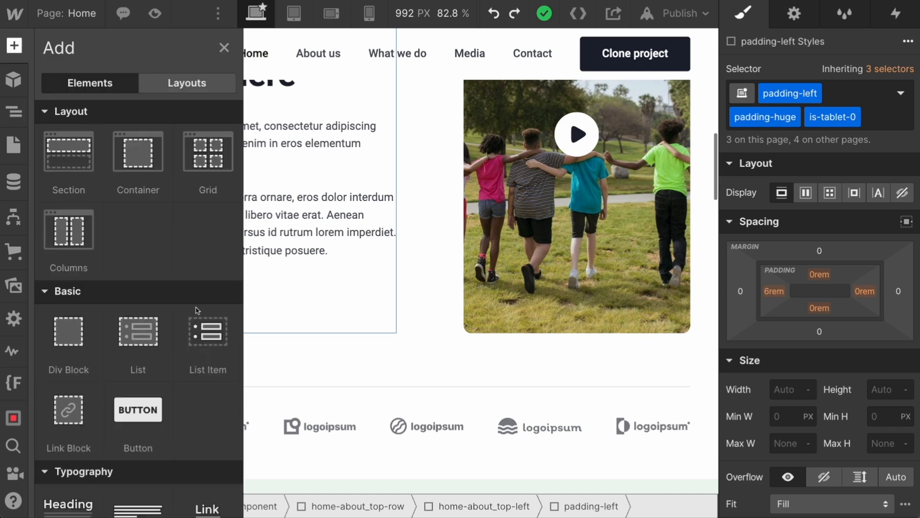
left_click(77, 339)
left_click(806, 93)
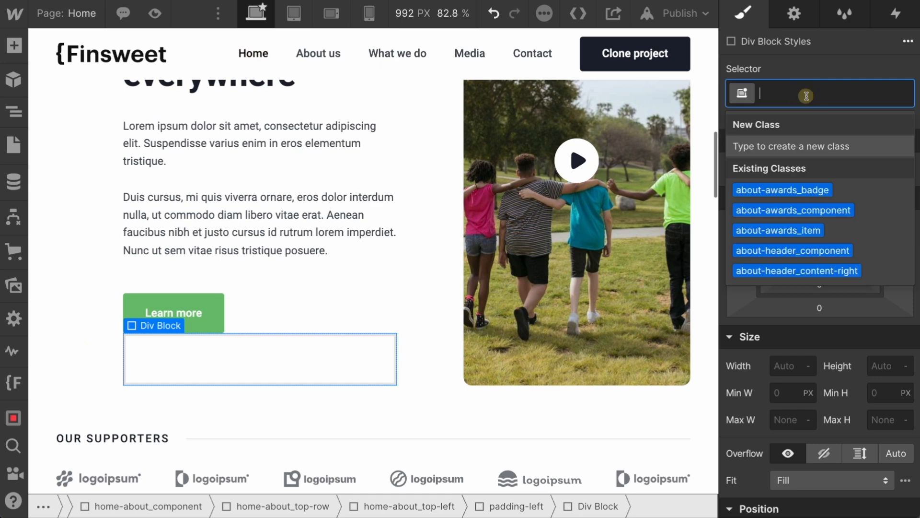
type("padding-bott")
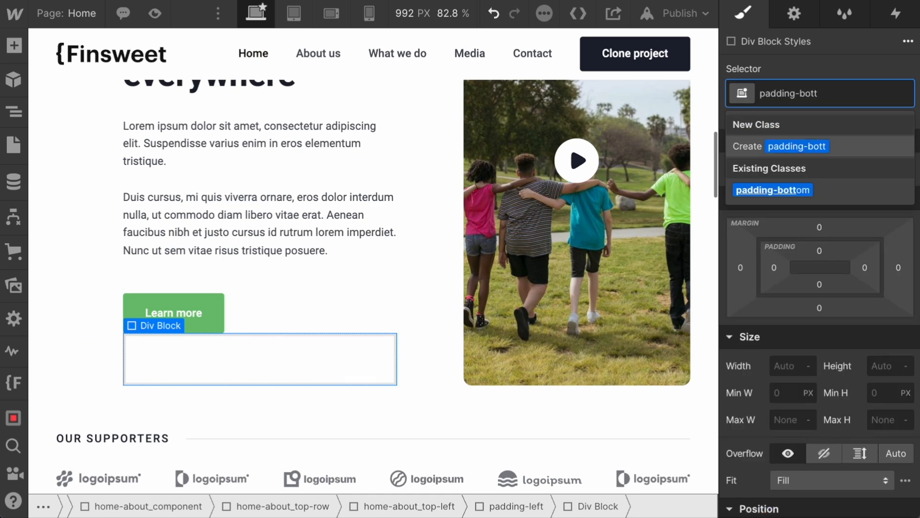
key("Down")
key("Return")
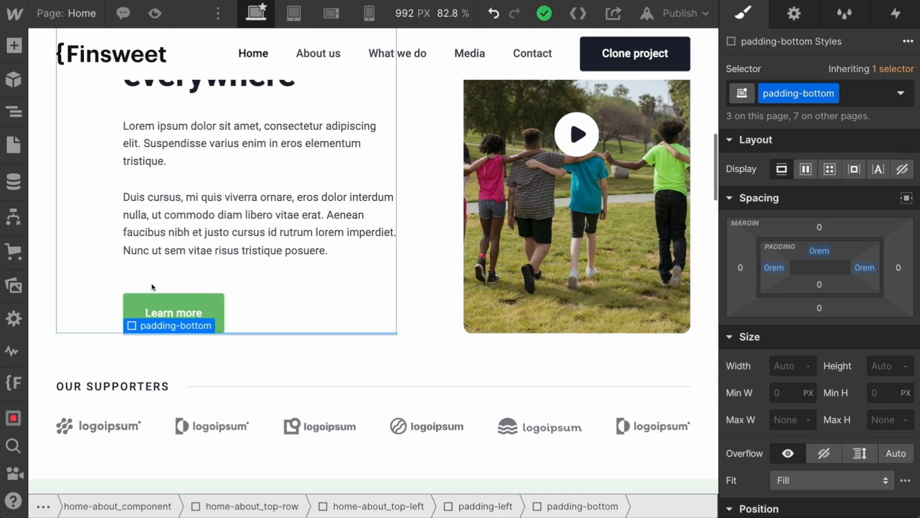
Step: Add the padding-large combo class to the empty padding-bottom spacer below the Learn more button
left_click(253, 312)
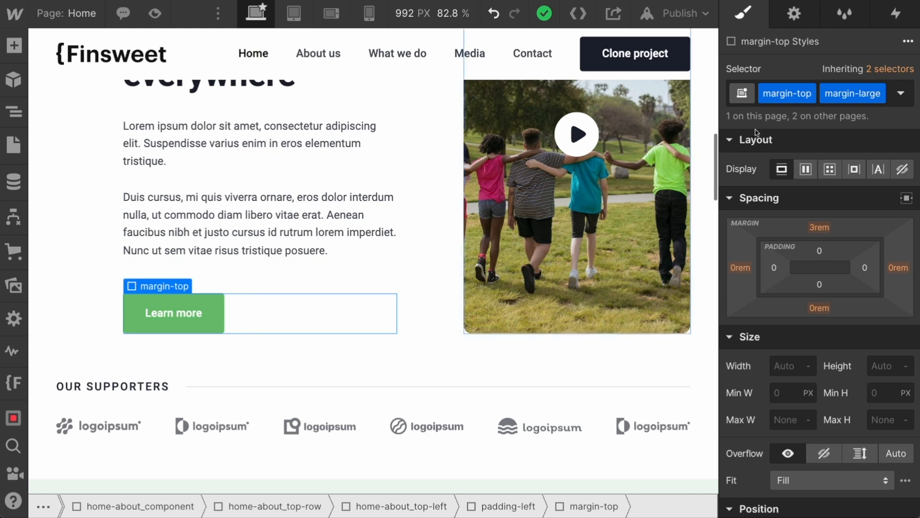
left_click(278, 334)
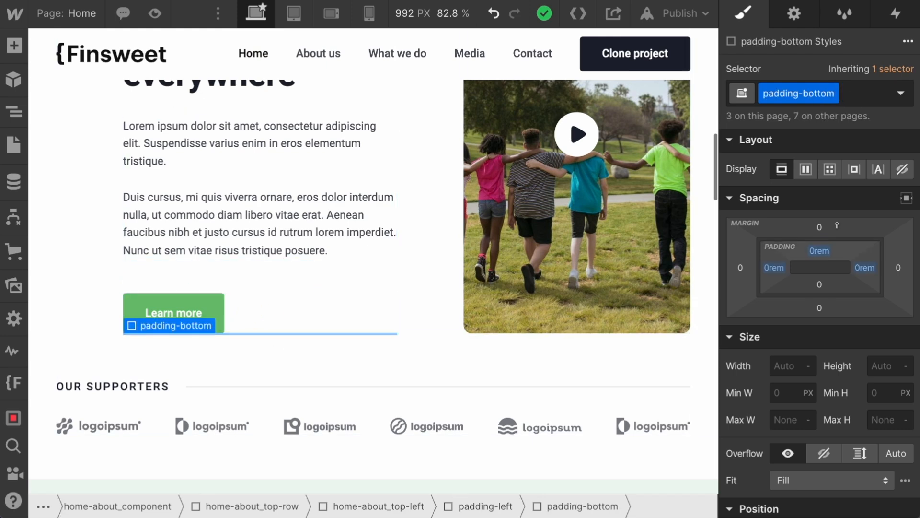
left_click(870, 91)
type("padding-lar")
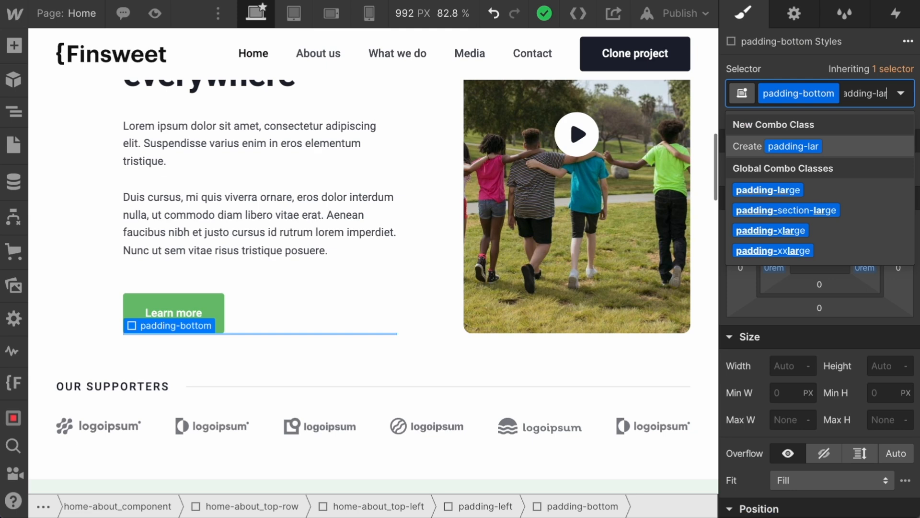
key("Down")
key("Return")
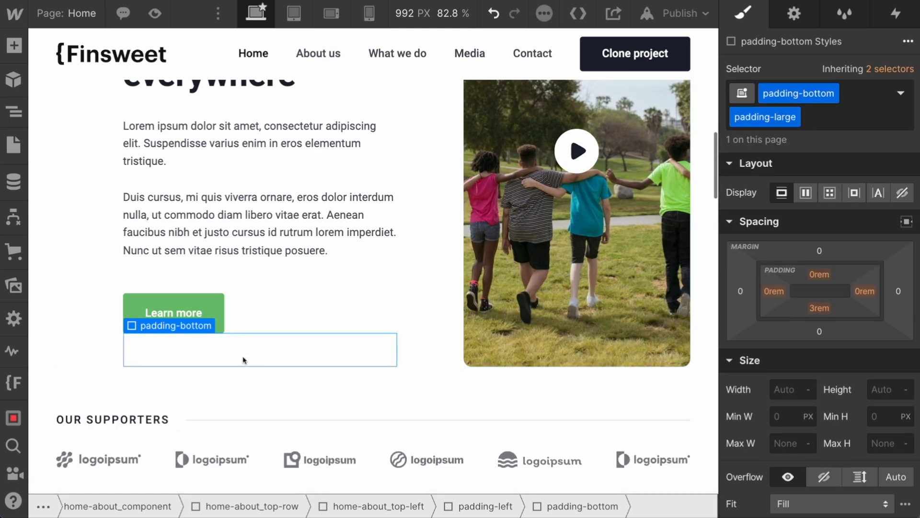
Step: Move the button and the Paragraph out of their margin-top wrappers so both sit directly inside padding-left
left_click(14, 111)
left_click(137, 307)
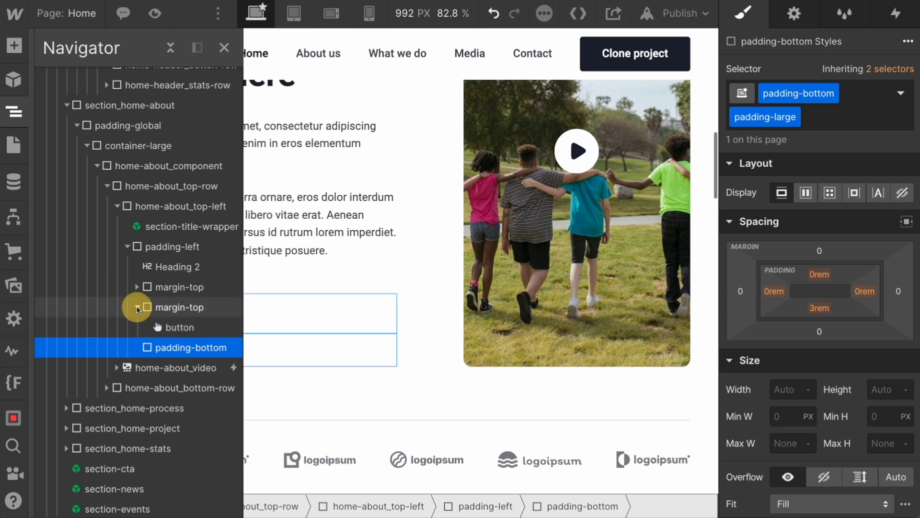
left_click_drag(163, 327, 161, 297)
left_click(137, 287)
left_click(163, 287)
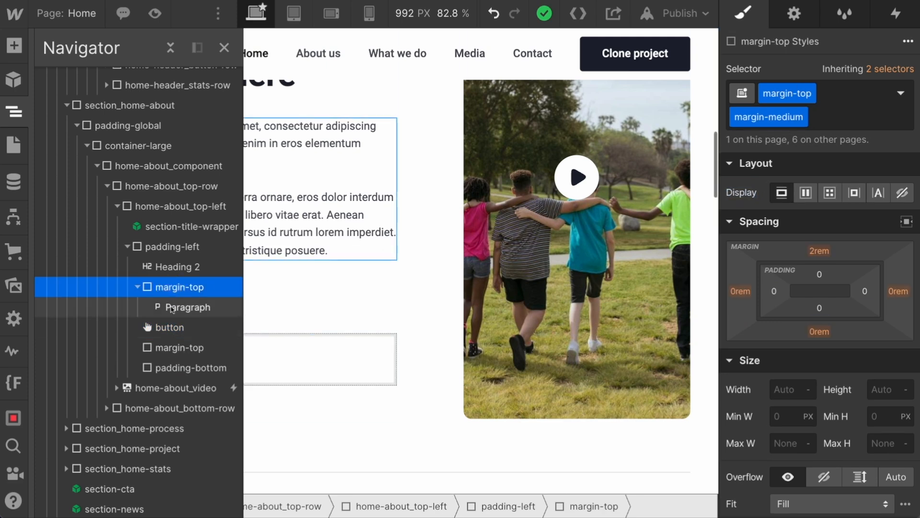
left_click(165, 306)
mouse_move(159, 292)
left_mouse_down()
mouse_move(153, 283)
mouse_move(163, 288)
left_mouse_up()
Step: Delete both empty margin-top wrappers from padding-left
left_click(171, 308)
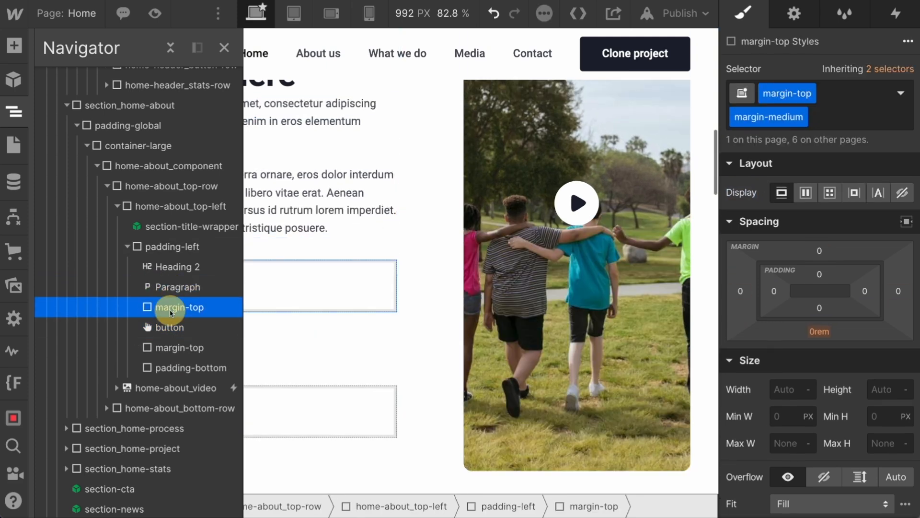
key("Delete")
left_click(172, 326)
key("Delete")
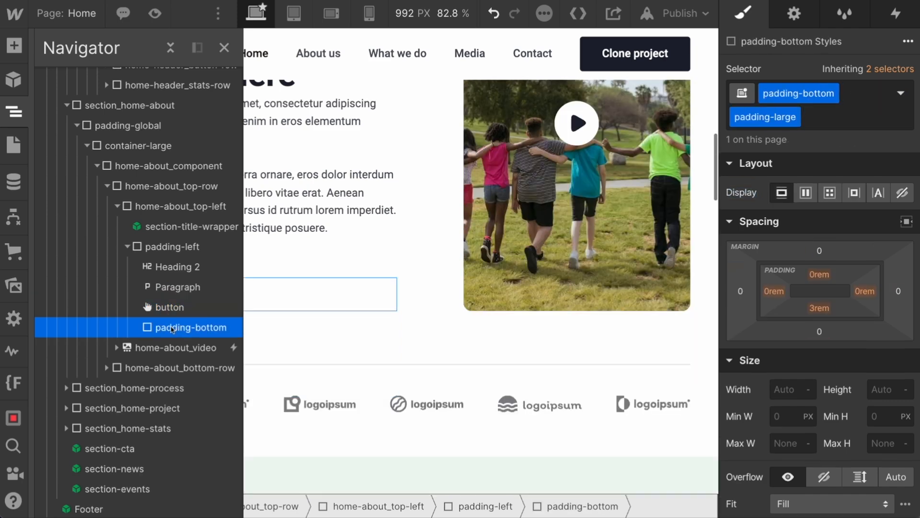
Step: Move the padding-bottom spacer between the Paragraph and the button, and duplicate it between Heading 2 and the Paragraph
left_click_drag(172, 330, 168, 307)
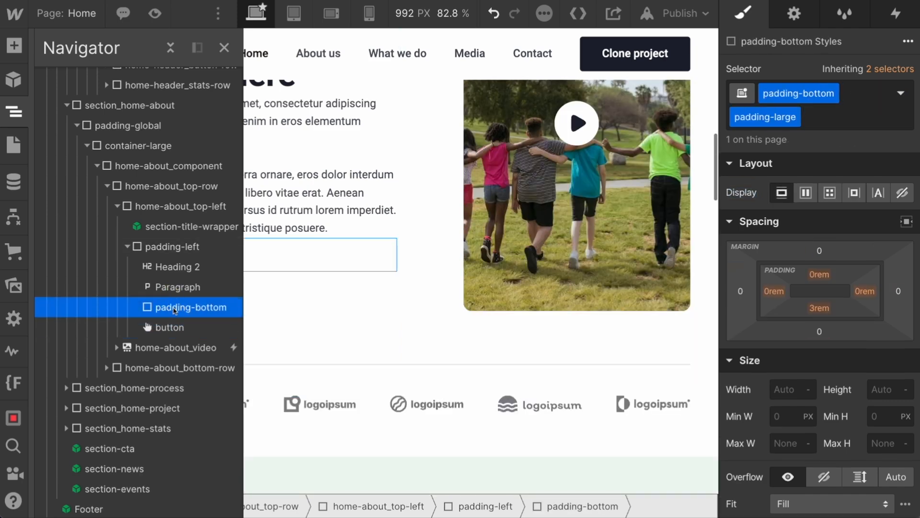
left_click_drag(174, 310, 174, 284)
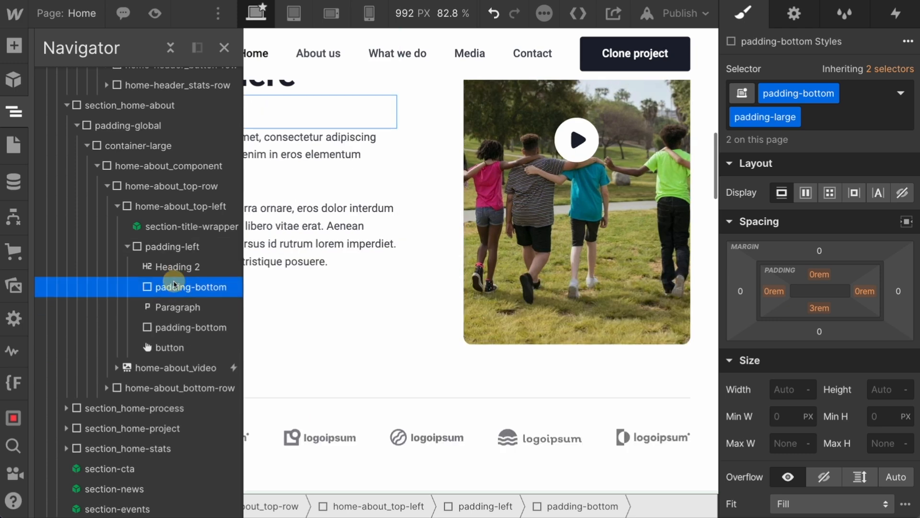
Step: Replace padding-large with padding-medium on the spacer between Heading 2 and the Paragraph
left_click(858, 117)
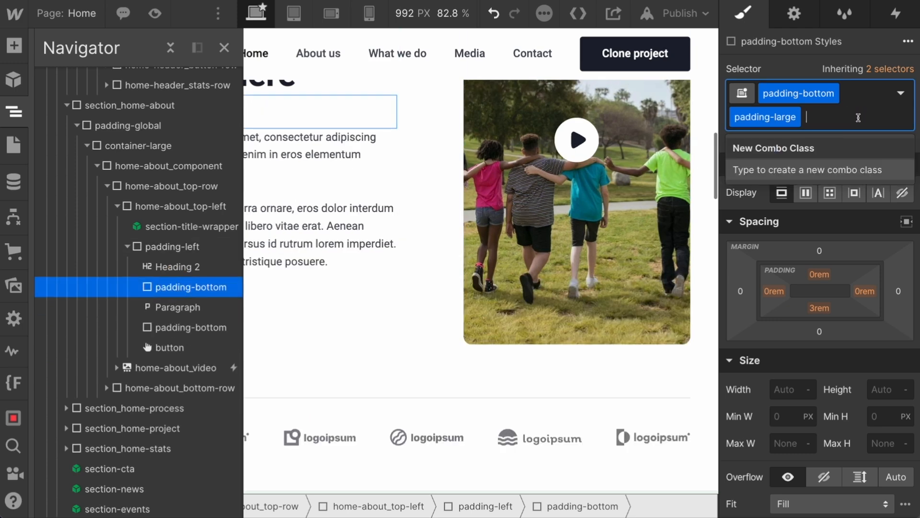
key("BackSpace")
type("med")
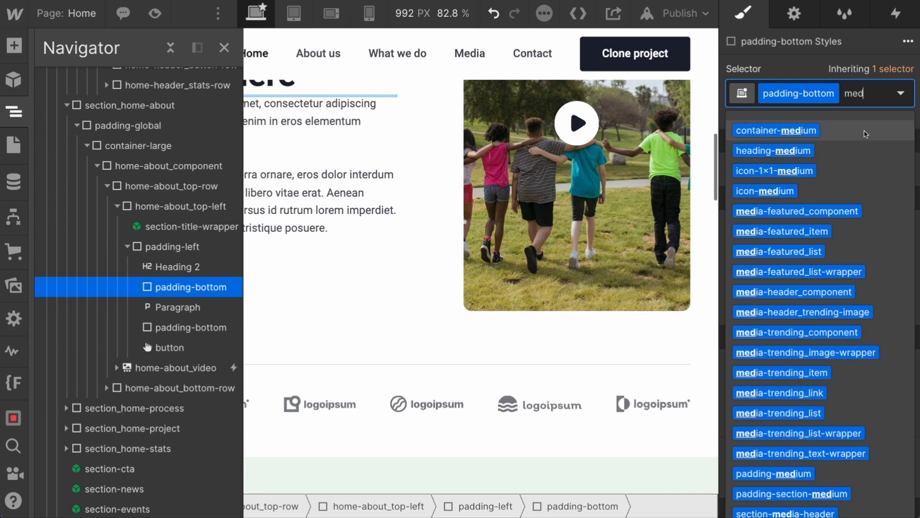
key("BackSpace")
key("BackSpace")
key("BackSpace")
type("pad-m")
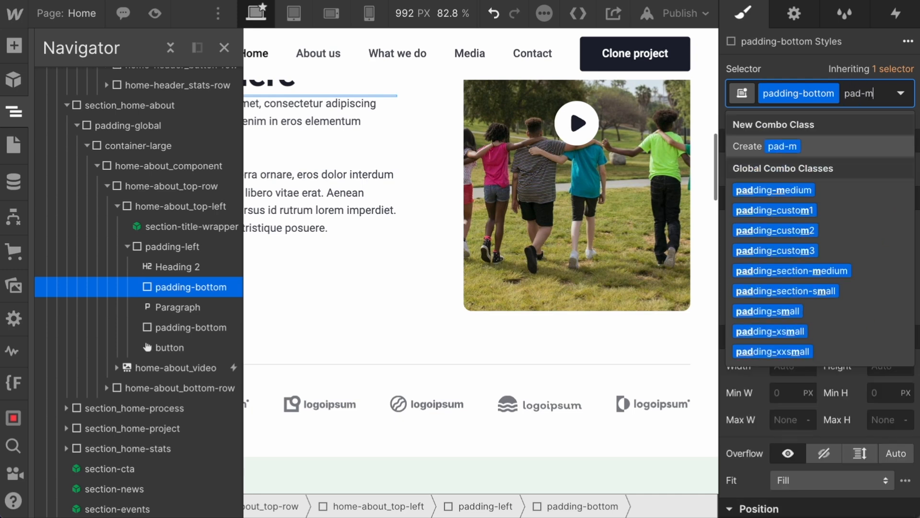
key("Down")
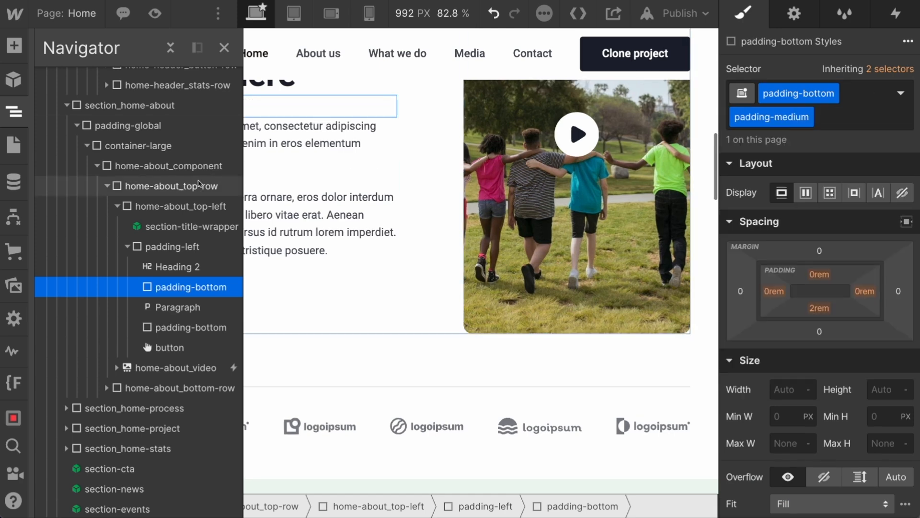
left_click(287, 205)
scroll(297, 192, "up", 2)
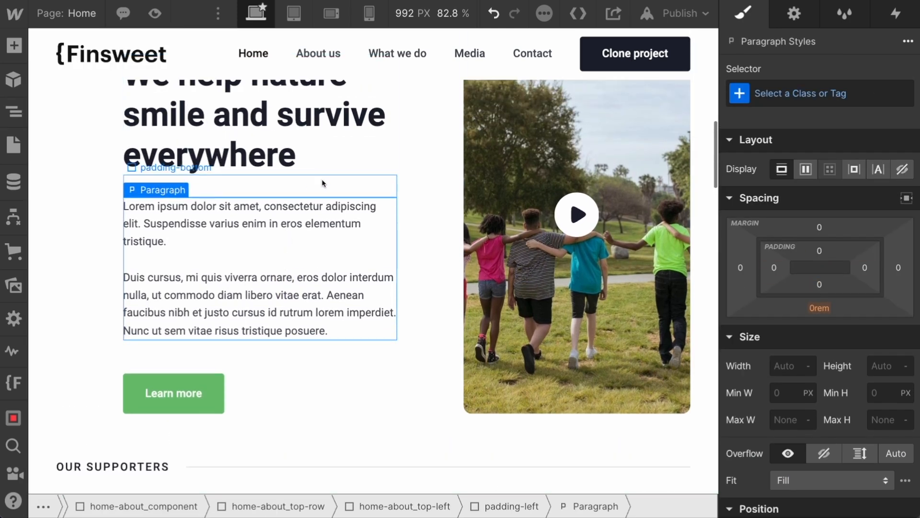
Step: Inspect the two padding-bottom spacers above and below the Paragraph in the about section, on the canvas and in the element structure
left_click(322, 181)
scroll(322, 201, "up", 3)
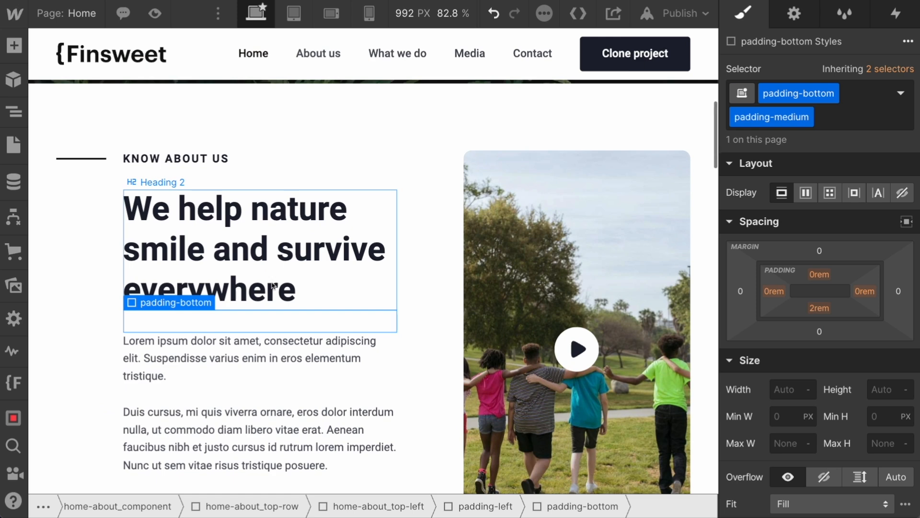
scroll(258, 288, "down", 4)
left_click(226, 303)
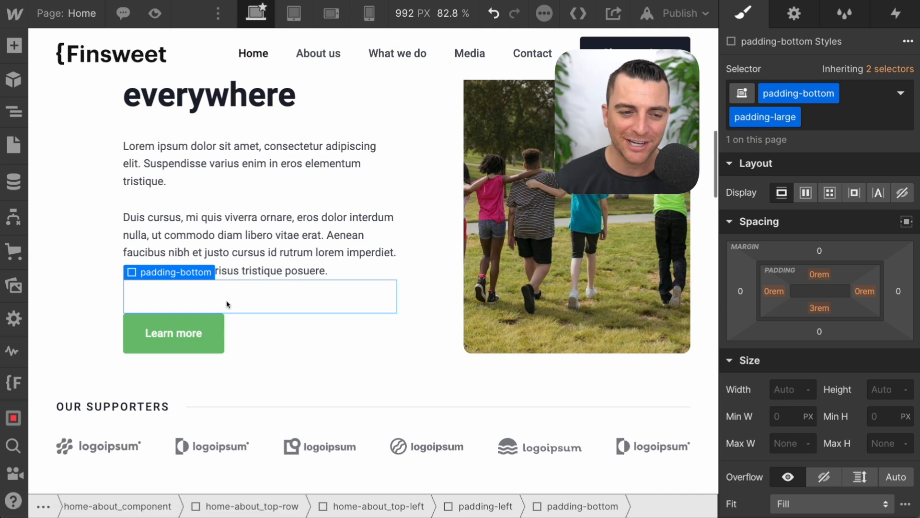
left_click(11, 109)
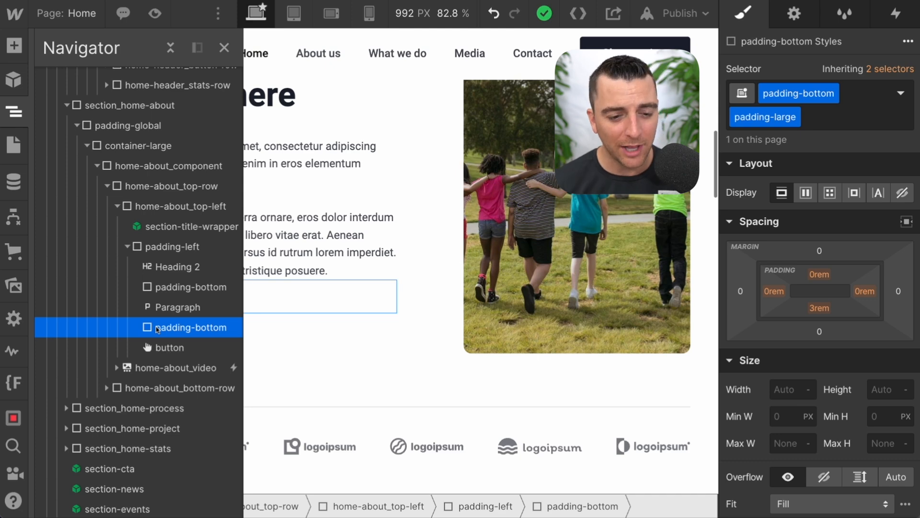
left_click(161, 328)
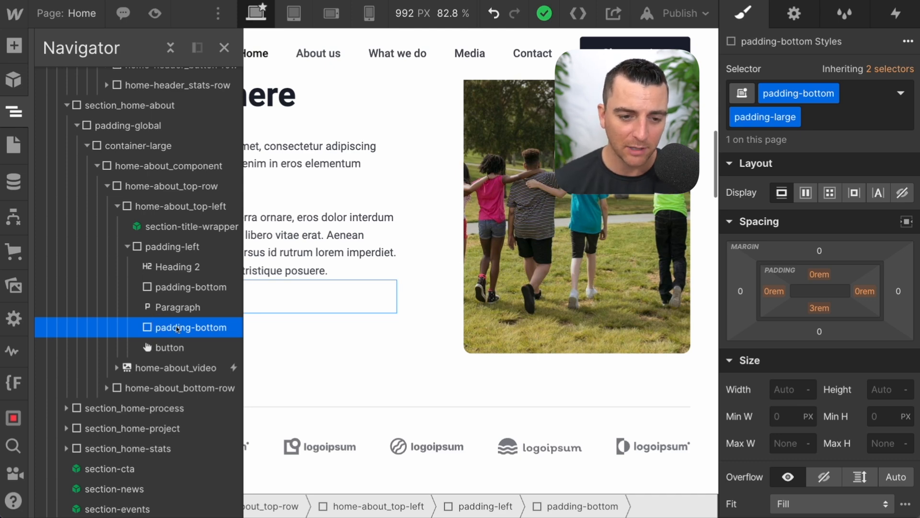
Step: Expand section_home-process in the element structure to examine the contents of home-process_component and its image wrapper
scroll(156, 263, "down", 1)
left_click(67, 367)
left_click(77, 367)
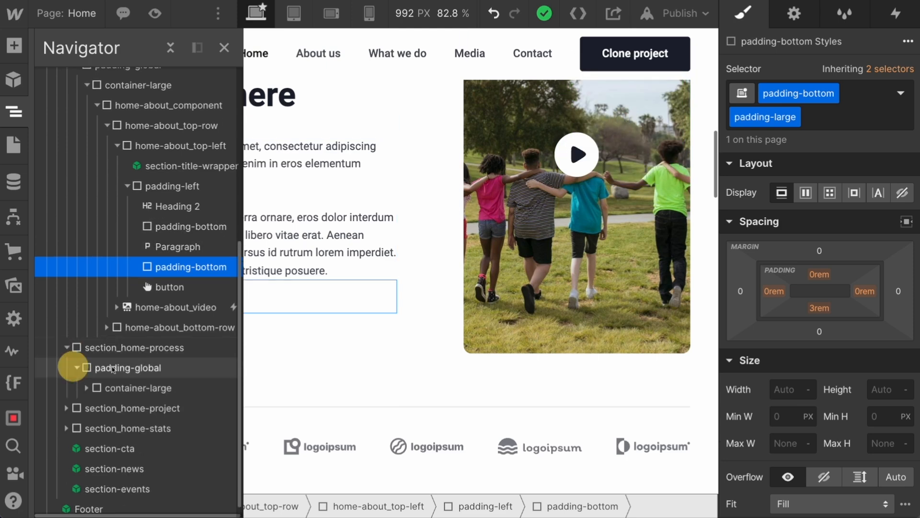
left_click(88, 366)
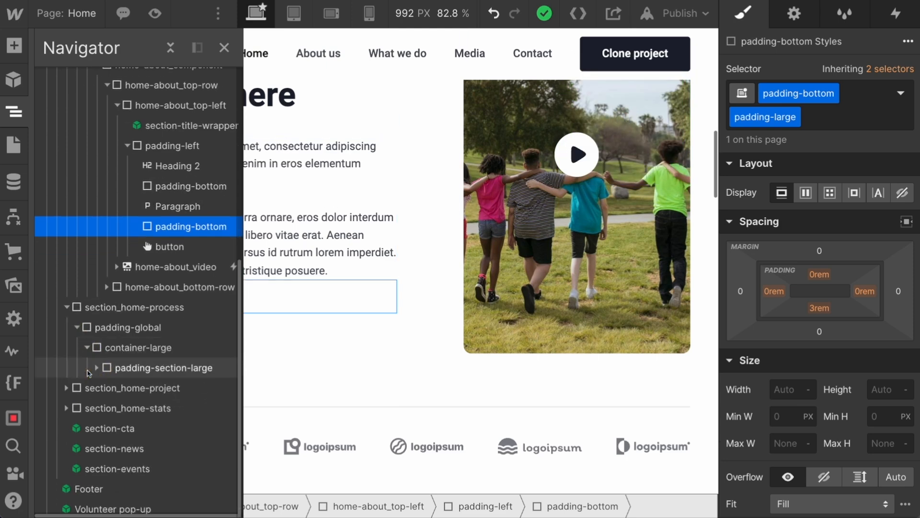
left_click(94, 368)
left_click(107, 408)
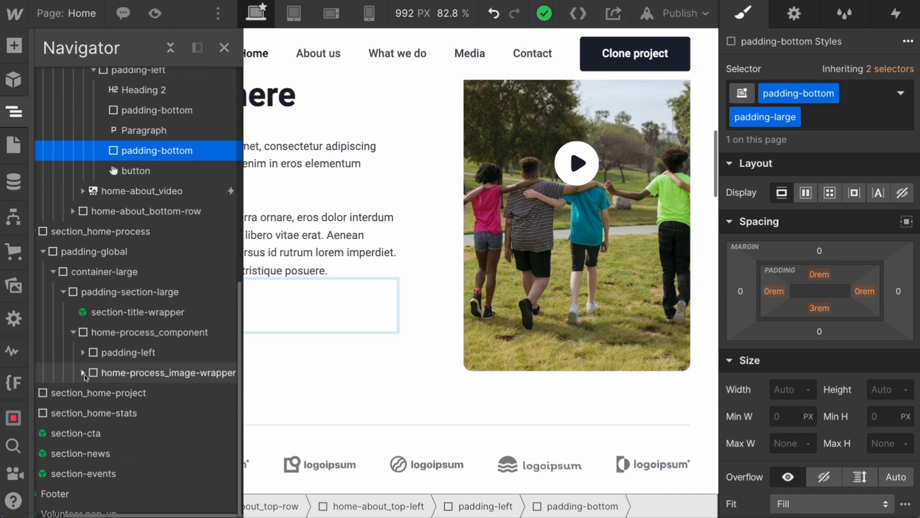
left_click(83, 373)
Step: Expand section_home-project down to the Heading 2 inside the margin-bottom wrapper to examine its nesting
left_click(66, 388)
left_click(74, 388)
left_click(76, 391)
left_click(87, 412)
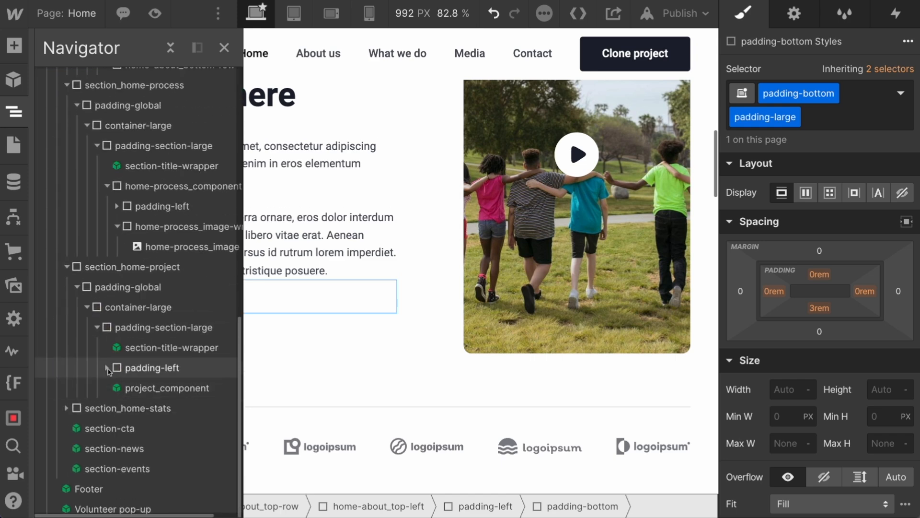
left_click(106, 367)
left_click(117, 388)
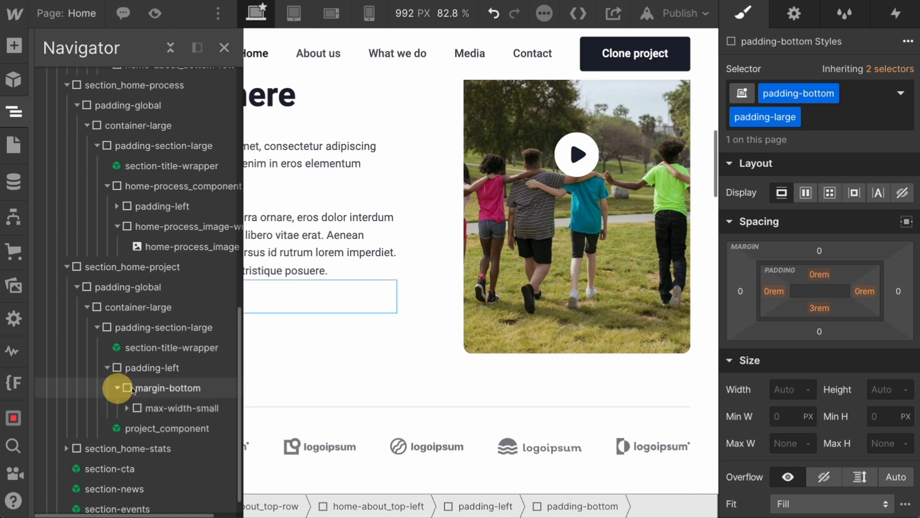
left_click(127, 409)
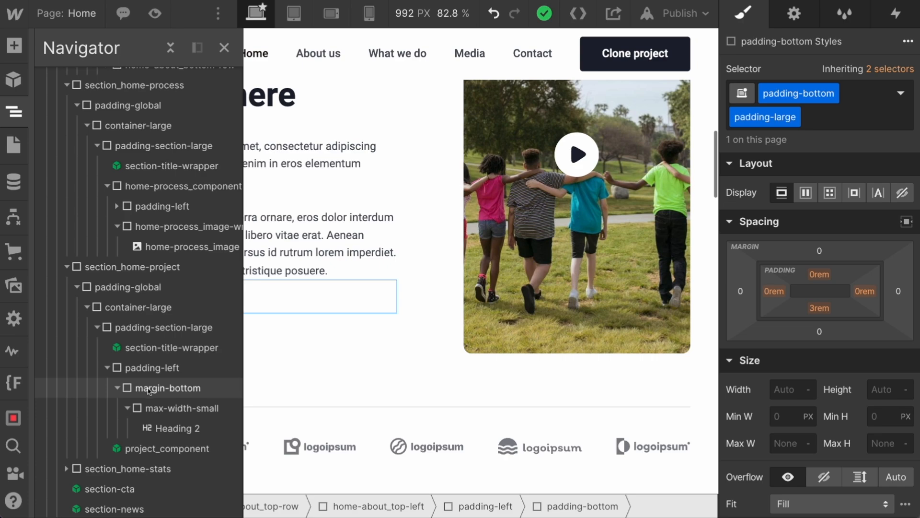
Step: Add a div block as the last child of padding-left in section_home-project and give it the class padding-bottom
scroll(149, 391, "down", 1)
left_click(138, 335)
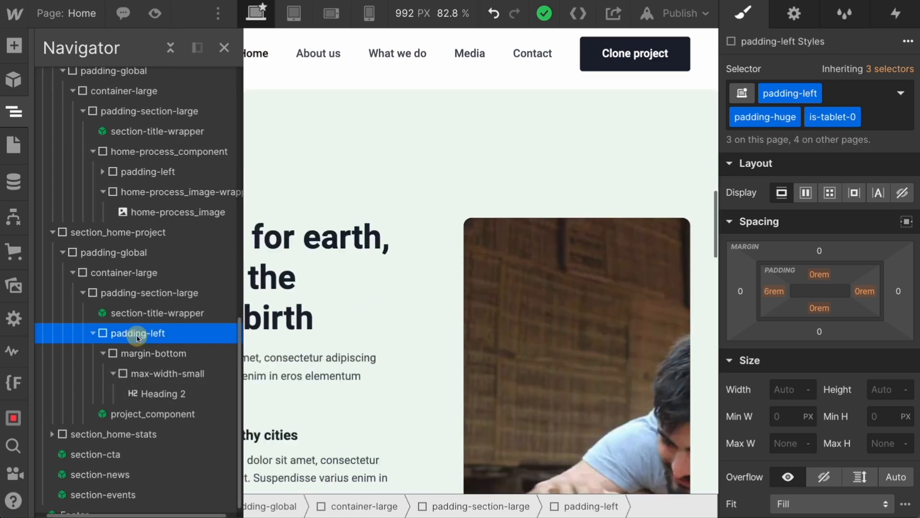
left_click(138, 354)
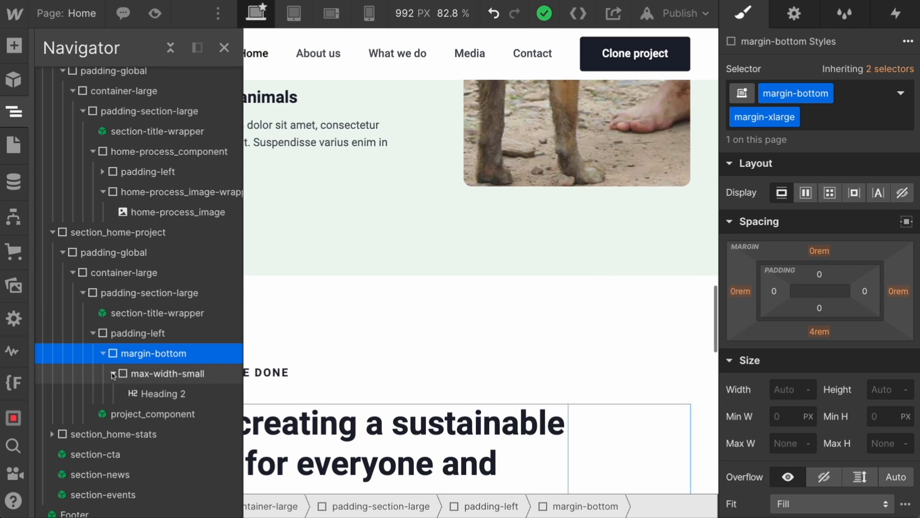
left_click(127, 332)
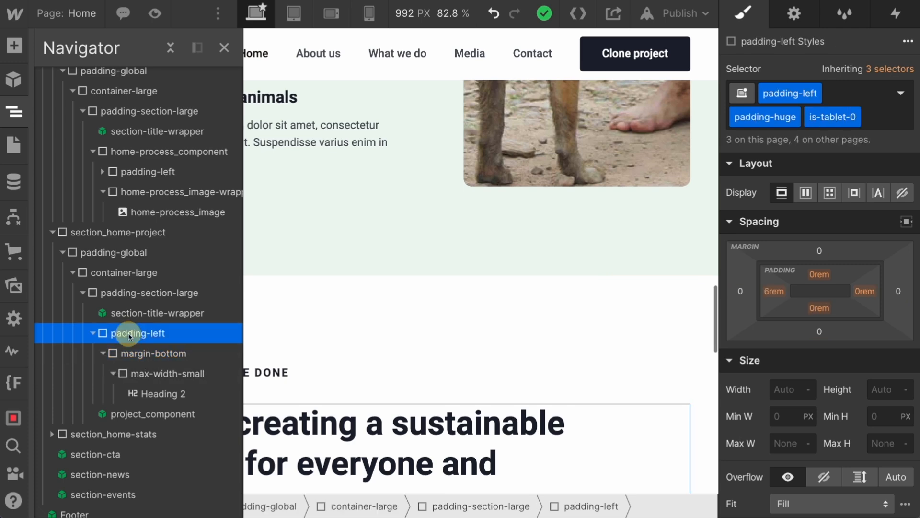
key("a")
left_click(69, 315)
left_click(830, 92)
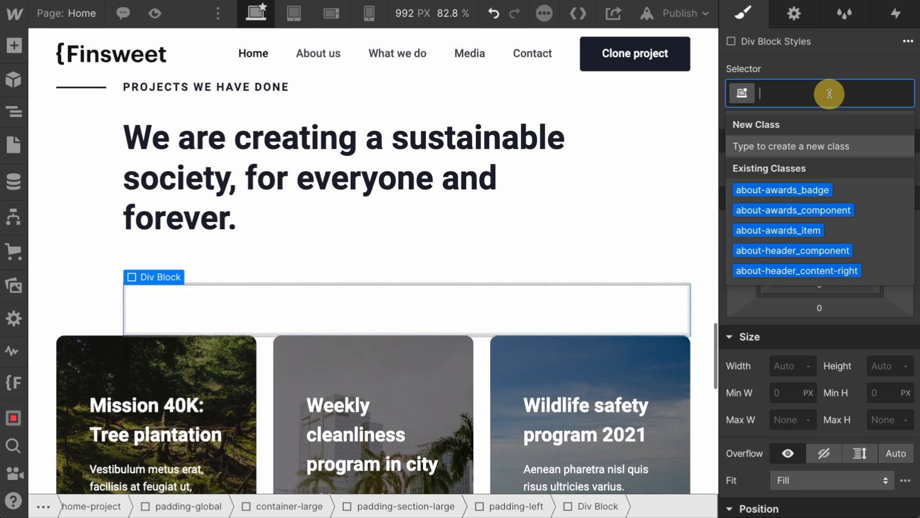
type("padding-bot")
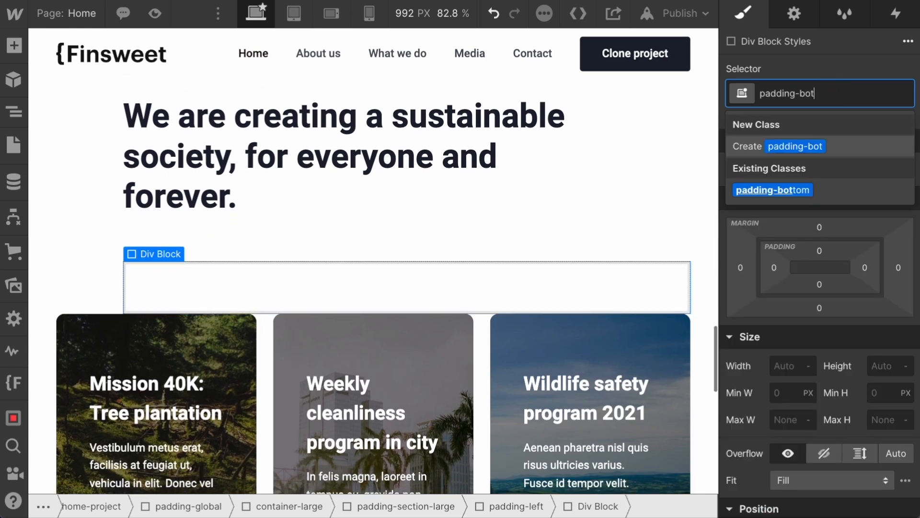
key("Return")
Step: Add the combo class padding-xlarge to the new padding-bottom spacer above the project cards
left_click(868, 93)
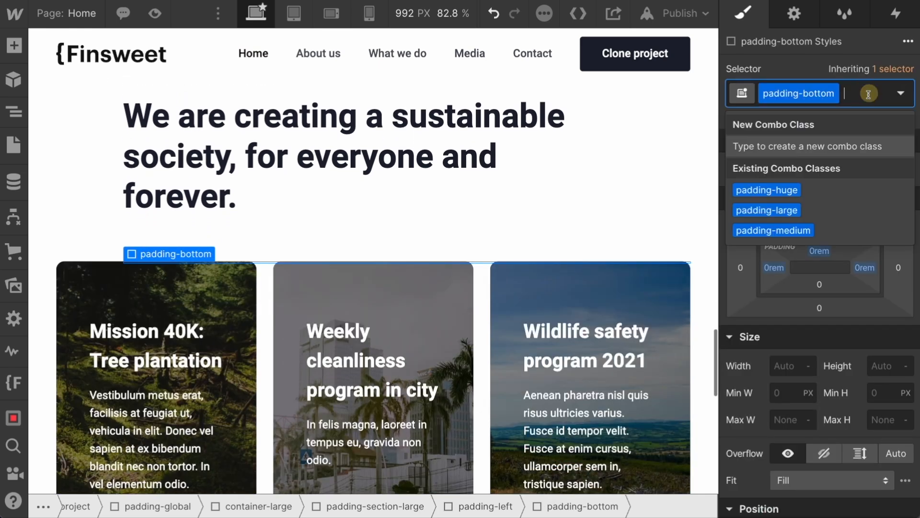
type("padding-x;a")
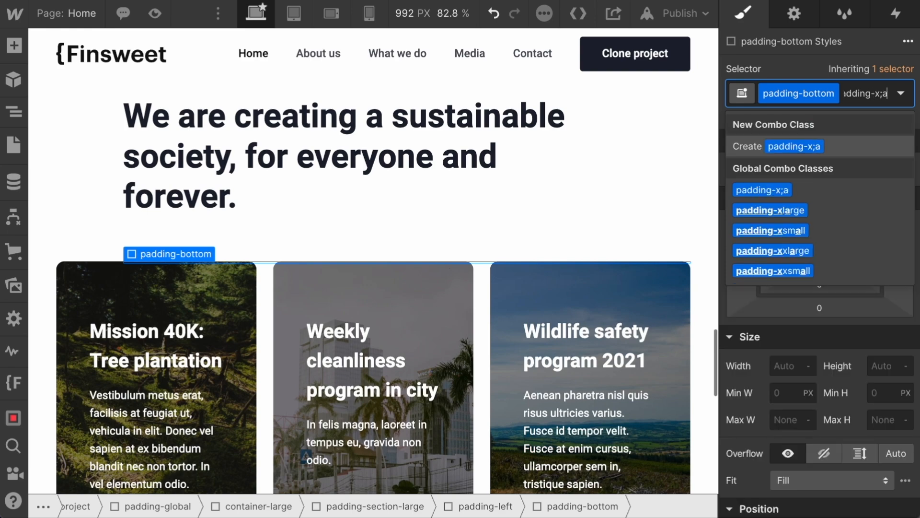
key("Down")
key("Down")
key("Return")
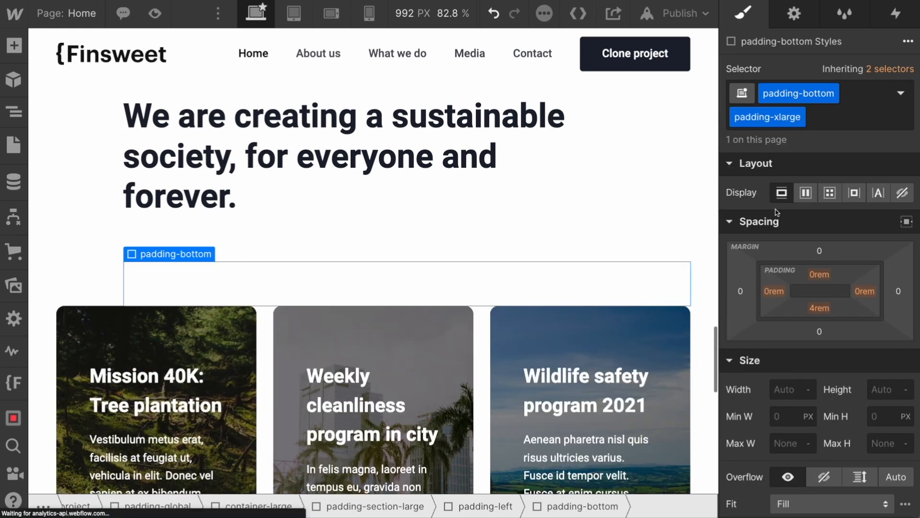
Step: Move max-width-small out of margin-bottom so it sits directly inside padding-left, and delete the empty margin-bottom wrapper
left_click(14, 111)
left_click(168, 347)
left_click(169, 368)
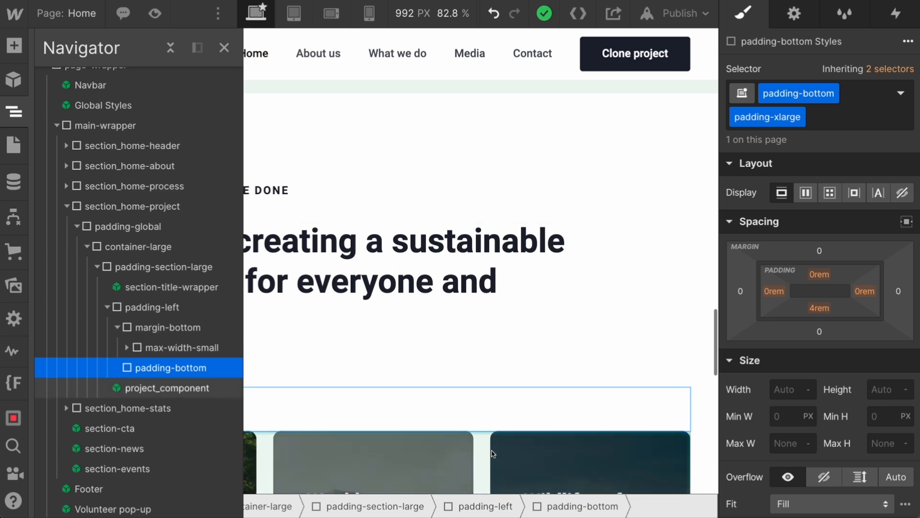
scroll(490, 447, "down", 2)
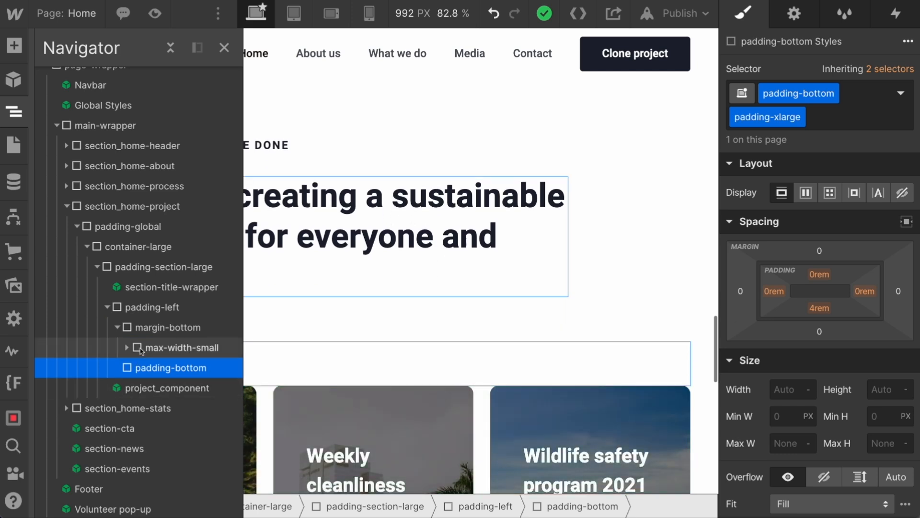
left_click_drag(141, 347, 133, 329)
left_click(150, 348)
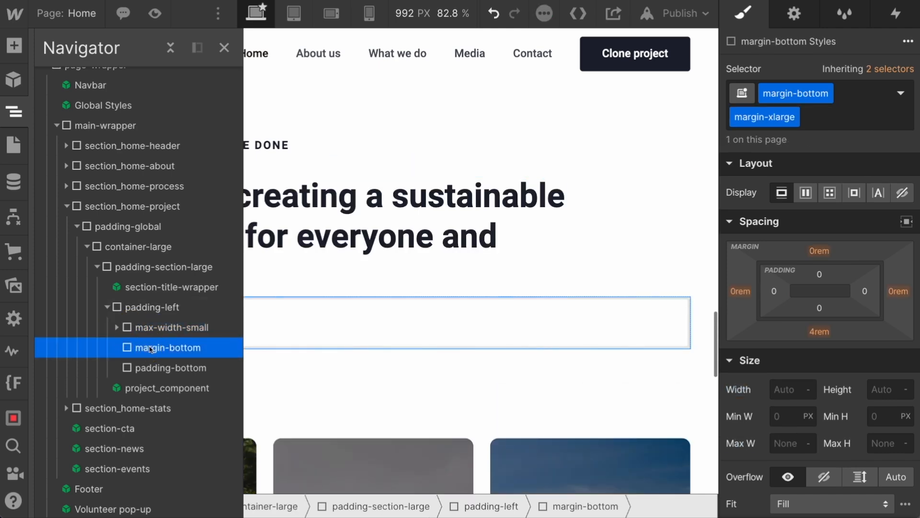
key("Delete")
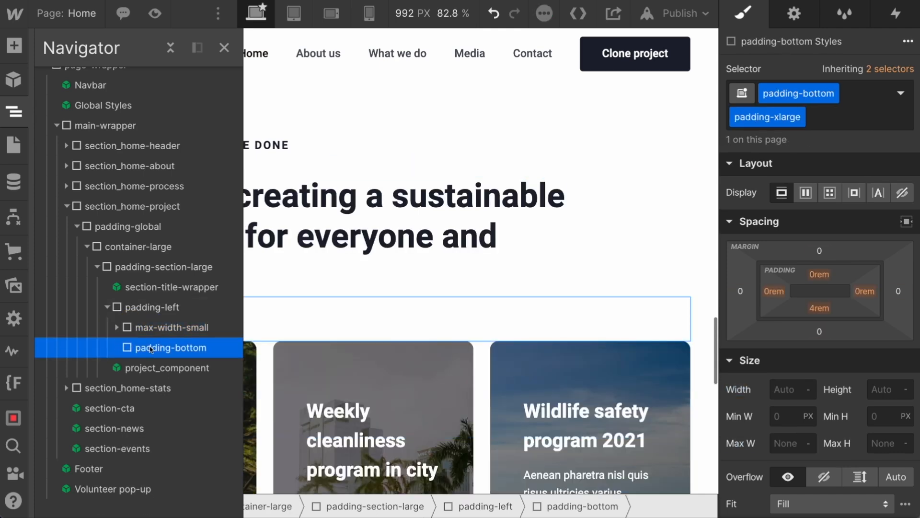
Step: Inspect padding-left and the padding-bottom spacer beneath the project heading on the canvas
left_click(290, 331)
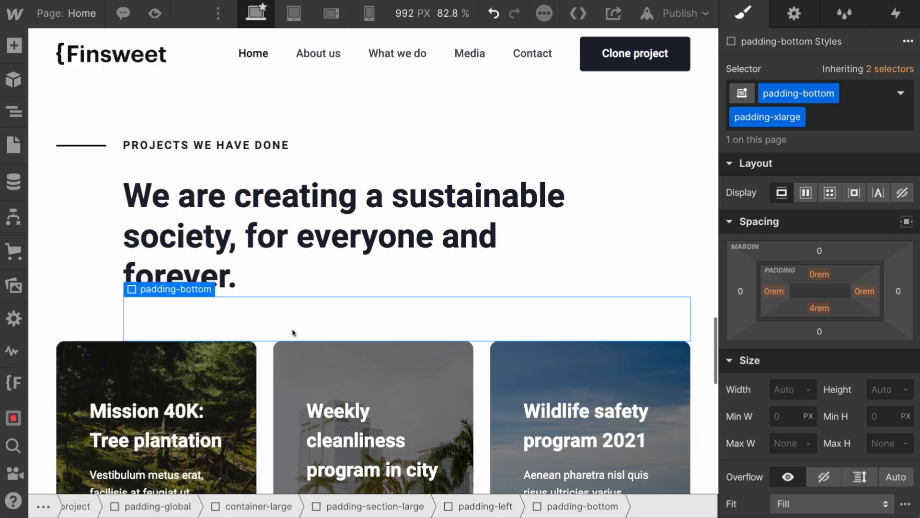
left_click(100, 272)
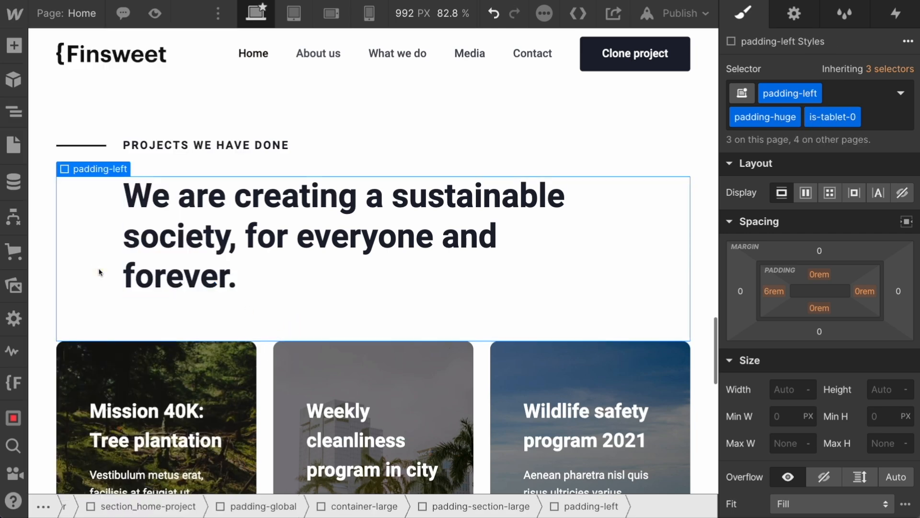
left_click(171, 312)
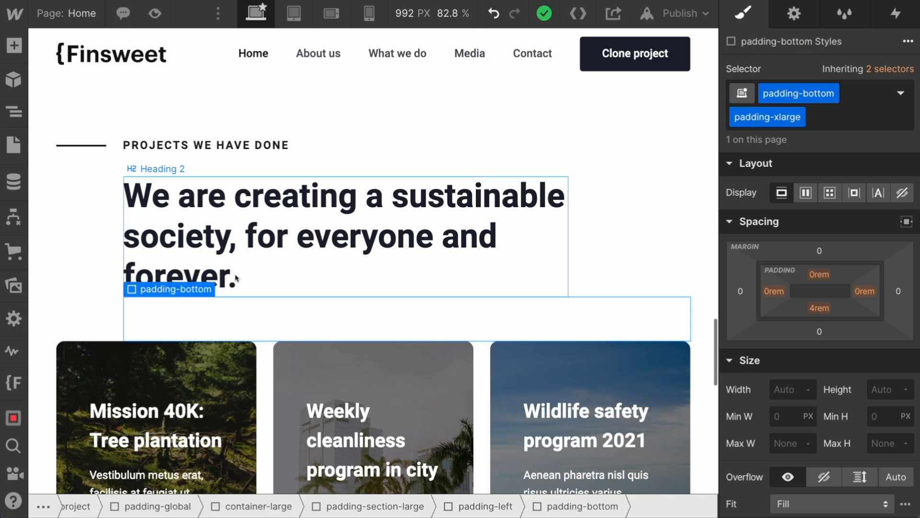
Step: Review the padding-section-large spacing around the projects and donation stats sections, continuing down to the news section
scroll(236, 278, "down", 10)
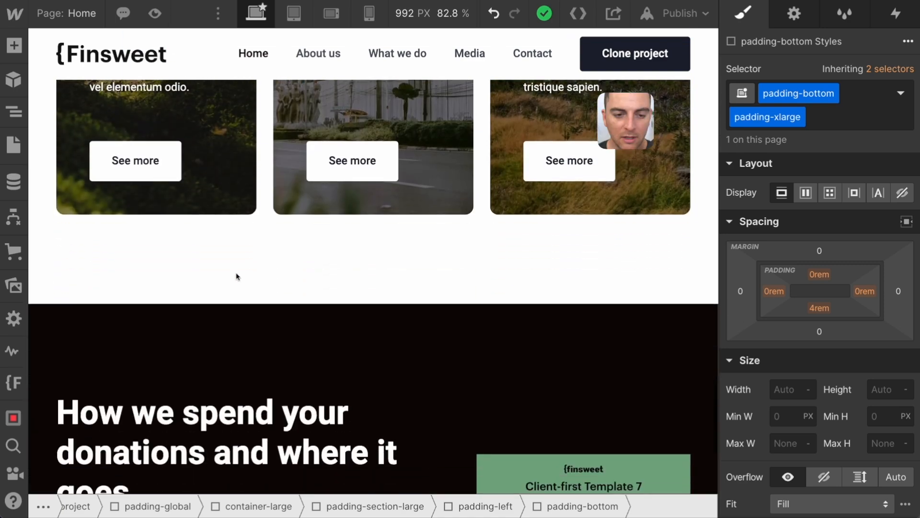
left_click(258, 259)
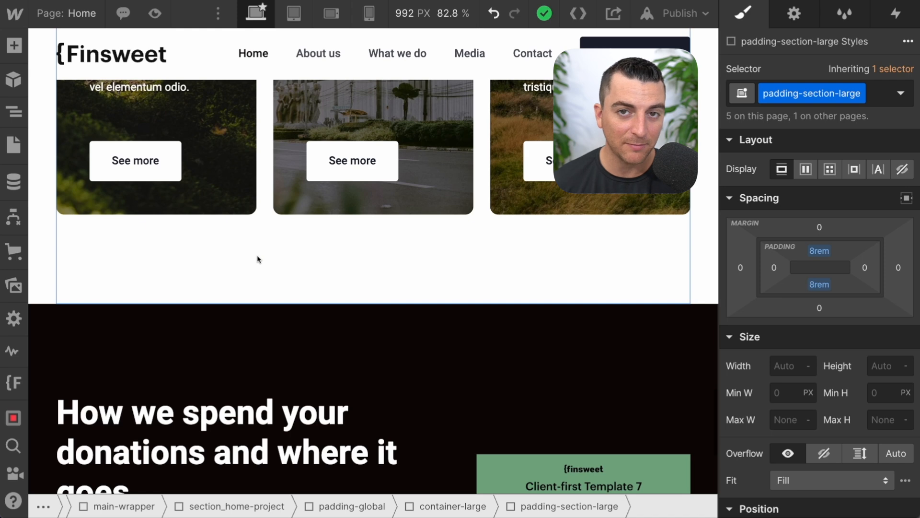
scroll(257, 259, "down", 1)
left_click(252, 278)
scroll(252, 277, "down", 3)
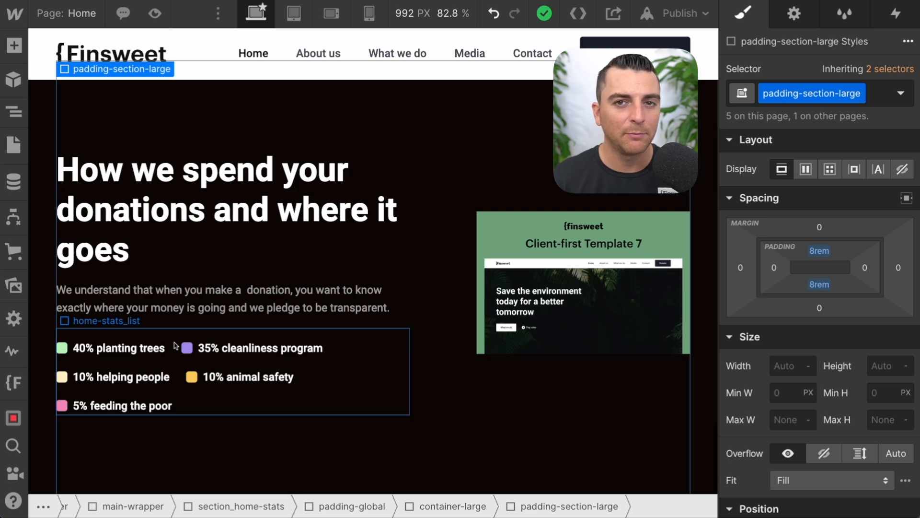
scroll(175, 345, "down", 8)
scroll(200, 292, "down", 7)
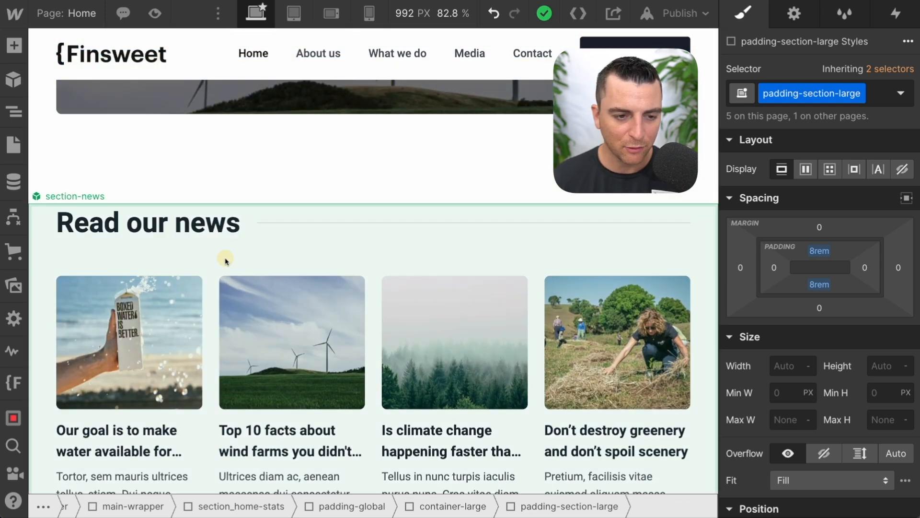
Step: Open the section-news symbol for editing
left_click(226, 261)
scroll(226, 261, "down", 5)
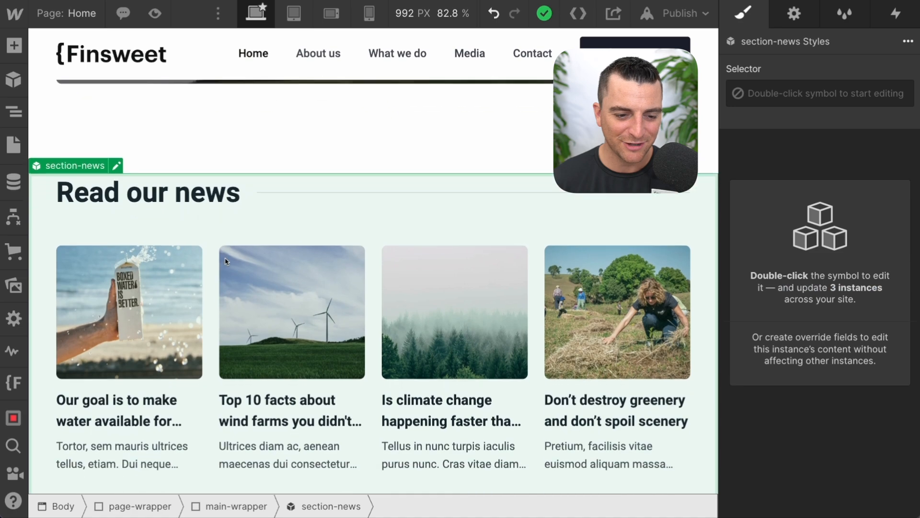
left_click(215, 276)
double_click(214, 276)
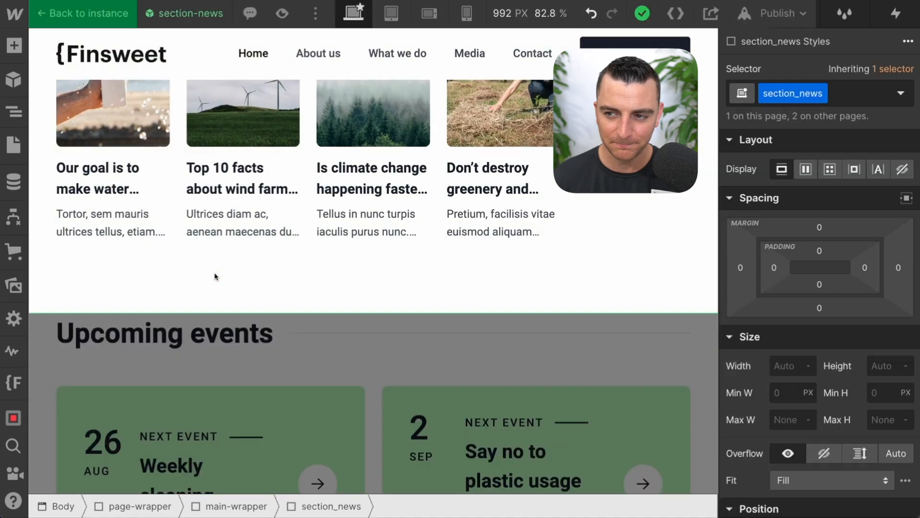
Step: Move section-heading-wrapper out of padding-bottom so it sits directly inside container-large in section_news, above padding-bottom
left_click(13, 111)
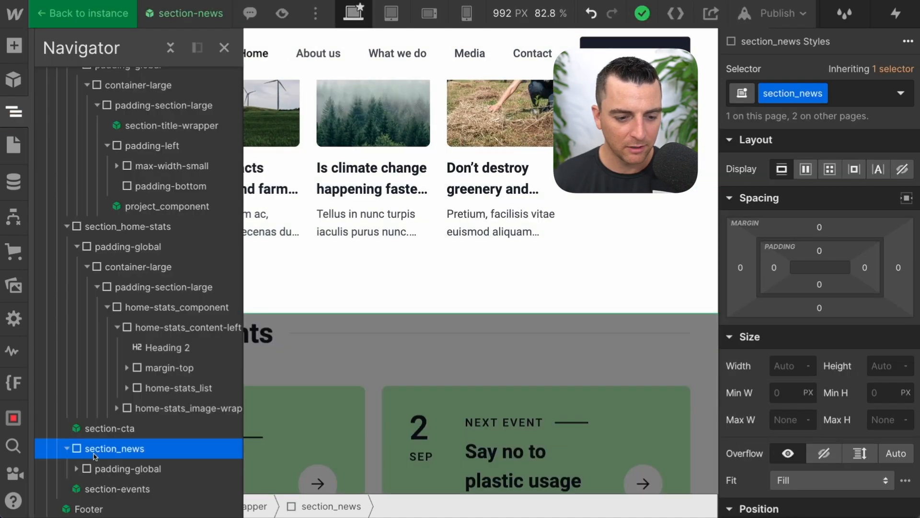
scroll(74, 464, "down", 1)
left_click(75, 449)
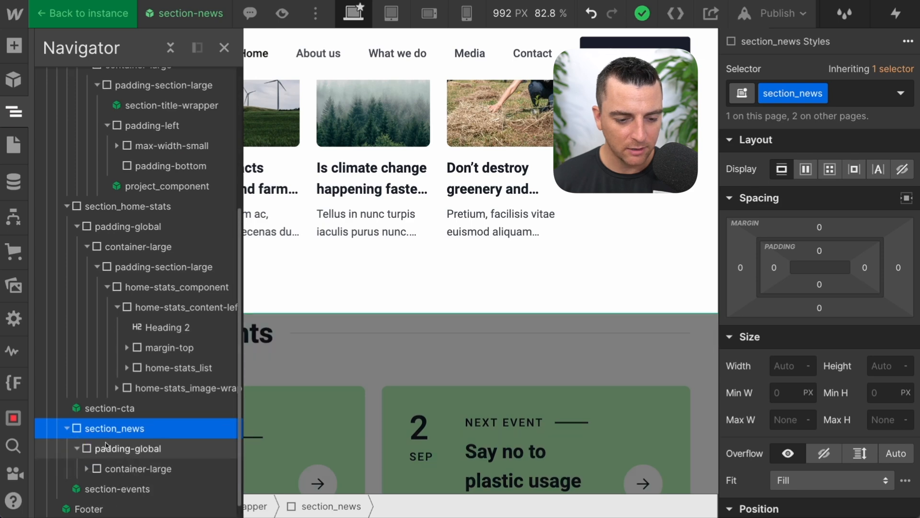
left_click(87, 447)
left_click(96, 449)
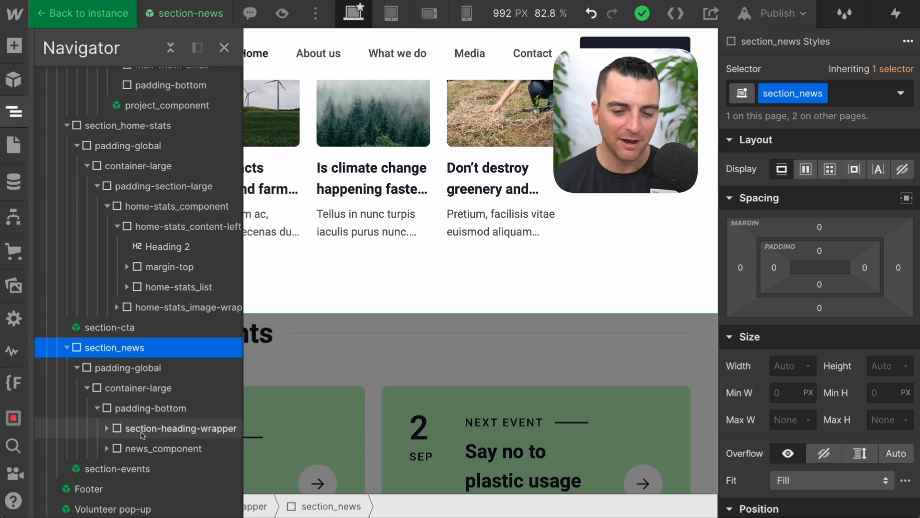
left_click_drag(142, 435, 123, 387)
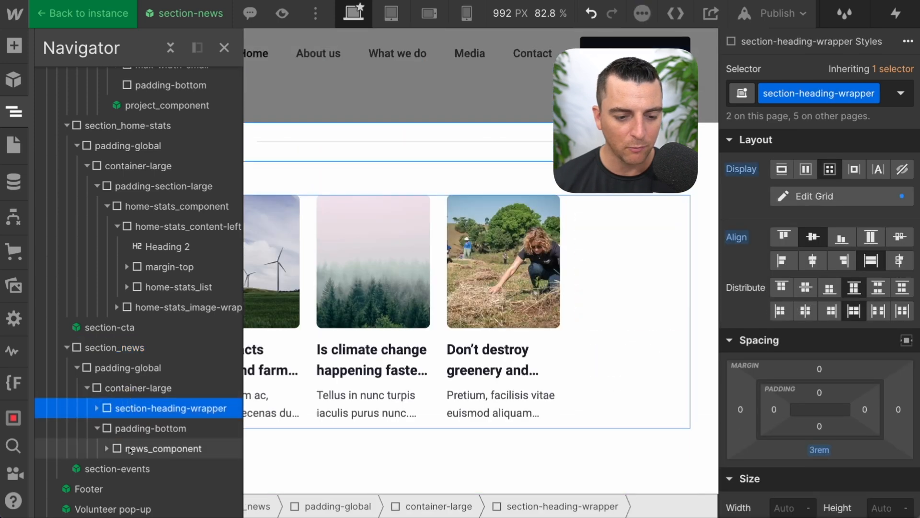
Step: Move news_component out of padding-bottom so it sits directly inside container-large, above the empty padding-bottom spacer
left_click_drag(130, 450, 123, 422)
left_click(129, 451)
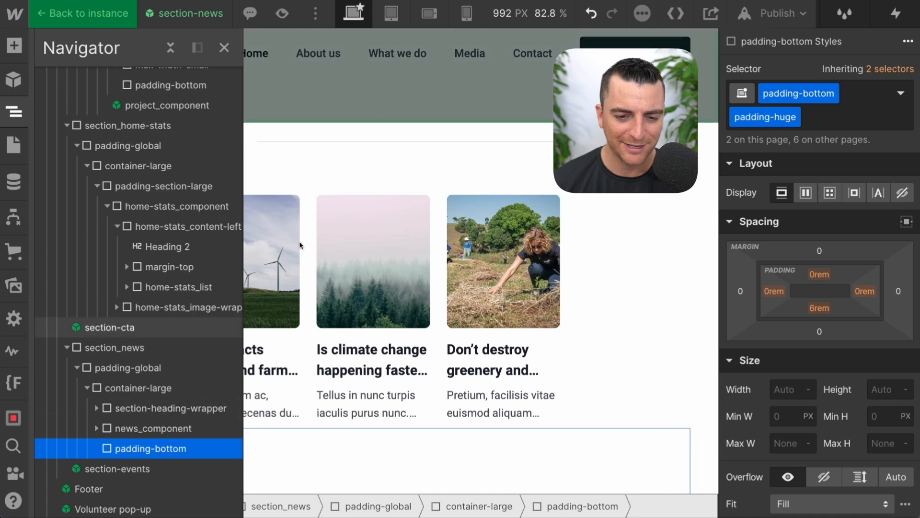
left_click(504, 180)
scroll(505, 182, "down", 3)
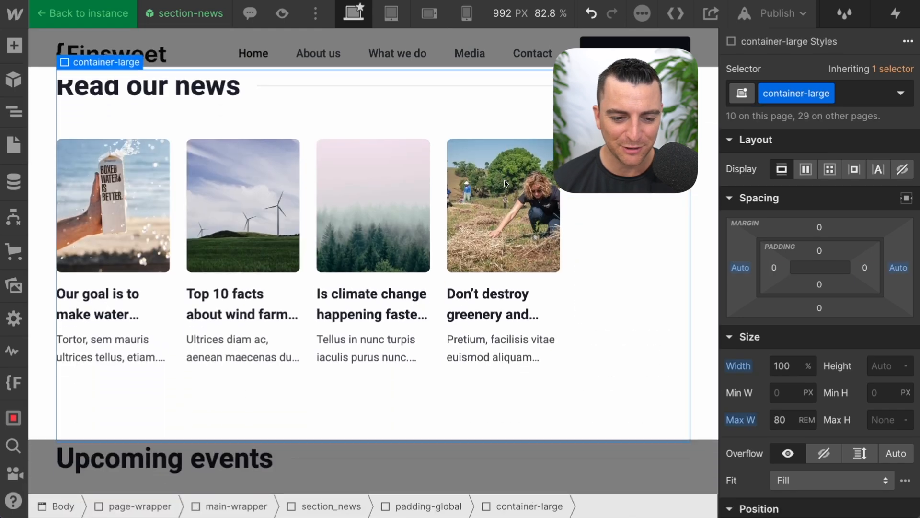
scroll(161, 142, "up", 2)
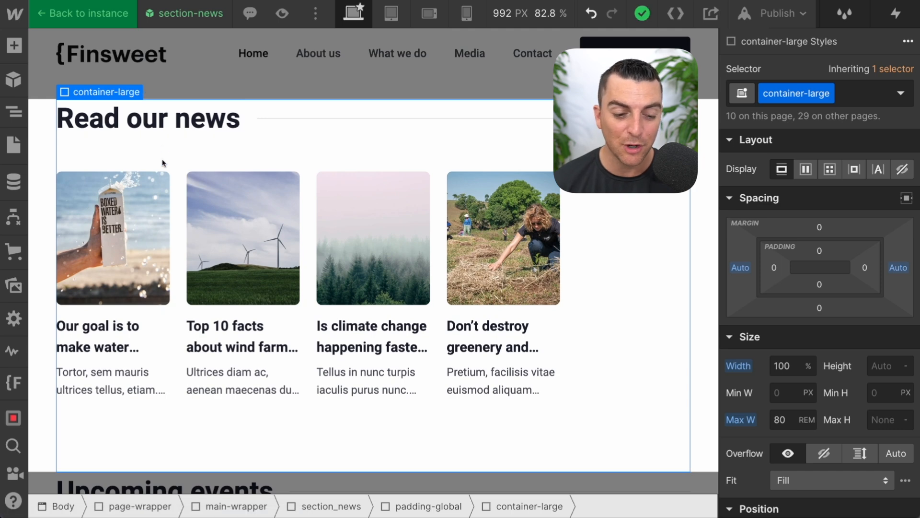
Step: Duplicate the padding-bottom spacer to the start of container-large, above section-heading-wrapper
left_click(137, 450)
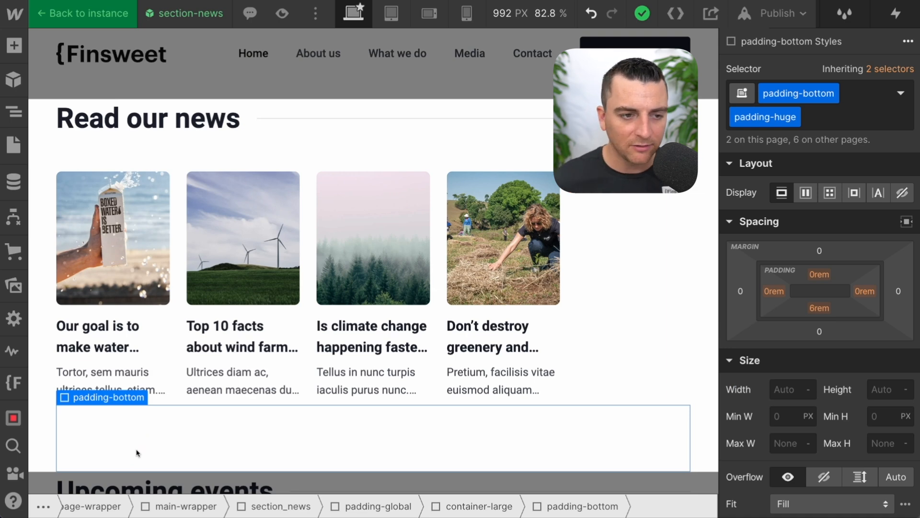
left_click(15, 99)
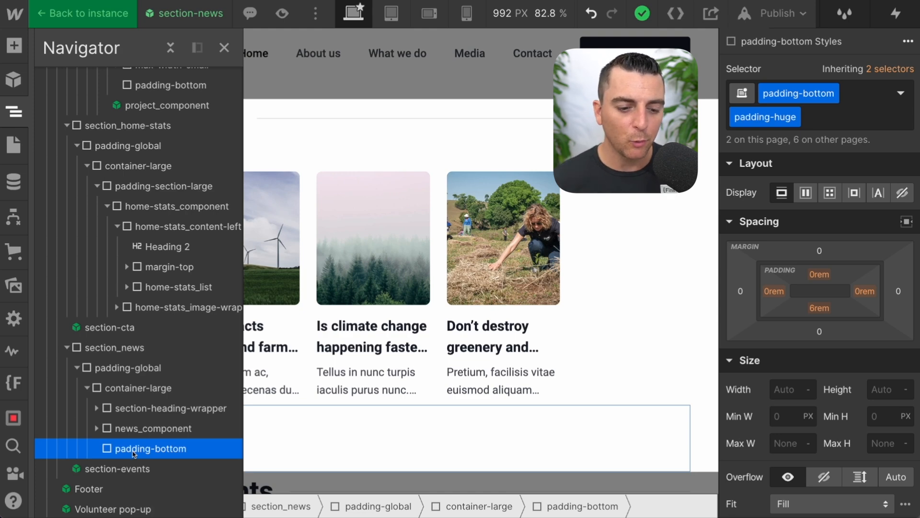
left_click_drag(135, 453, 119, 406)
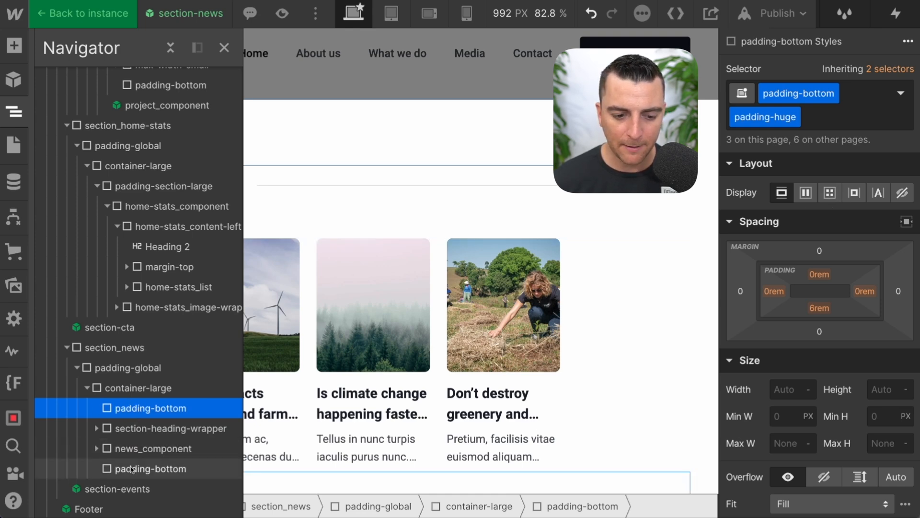
Step: Replace the padding-huge combo class on the spacer above section-heading-wrapper with padding-medium
left_click(827, 116)
key("BackSpace")
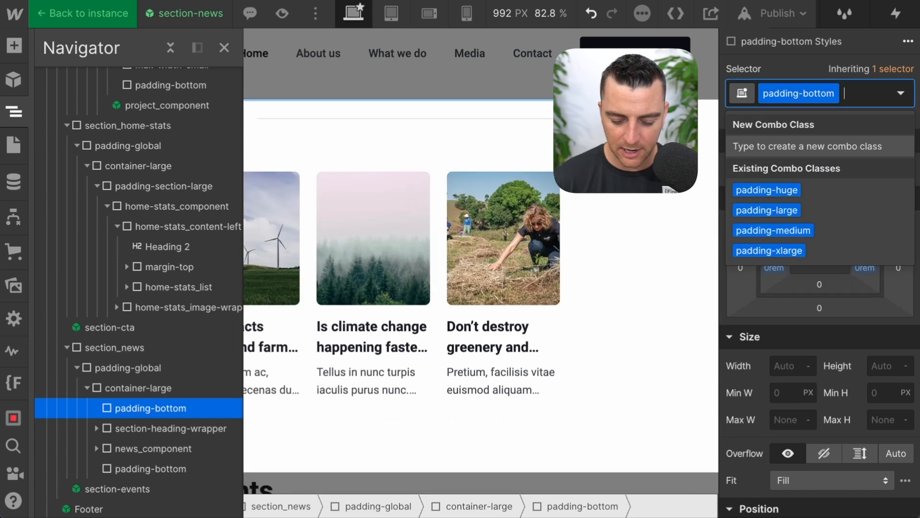
type("padding")
key("Down")
key("Down")
key("Return")
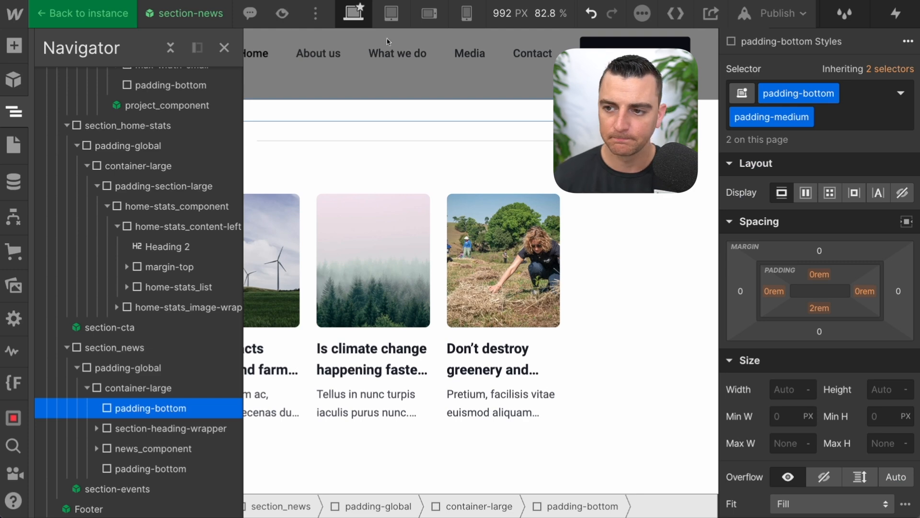
Step: Inspect the spacer blocks above the Read our news heading and below the news cards, down to the events section
left_click(228, 49)
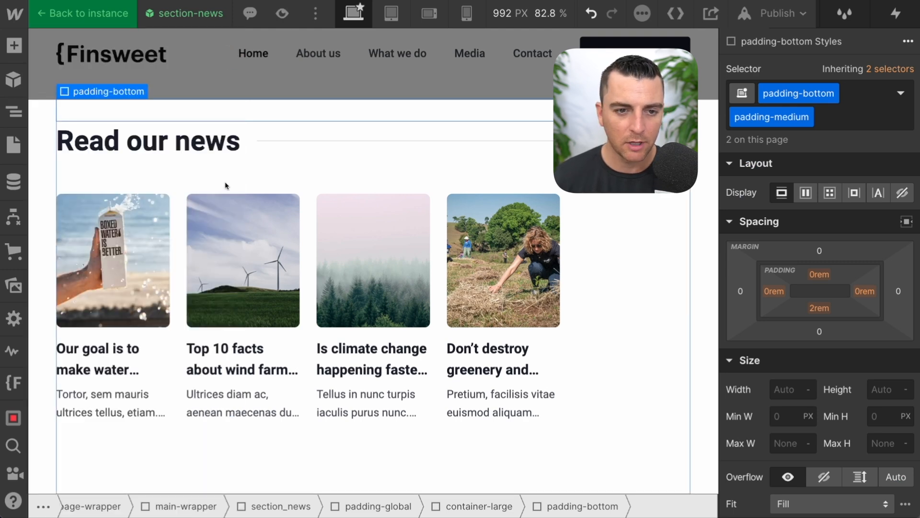
scroll(225, 185, "up", 3)
left_click(177, 224)
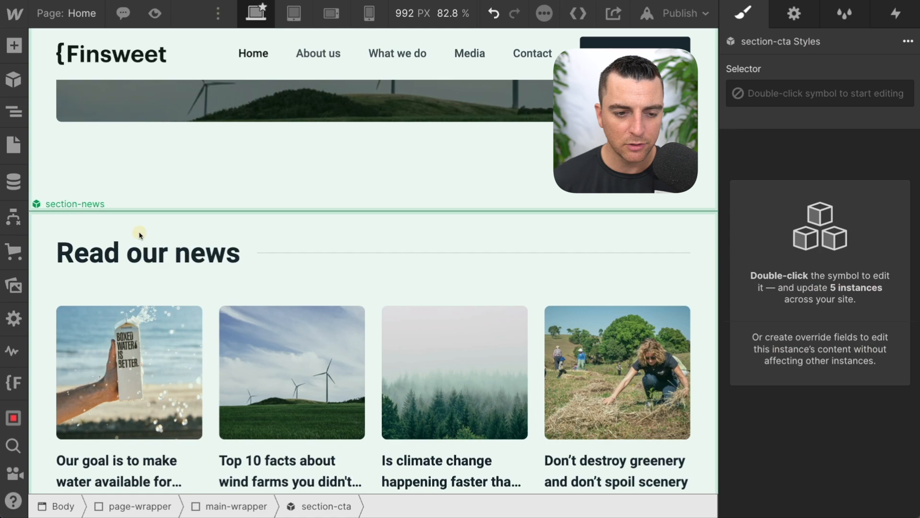
double_click(144, 243)
left_click(114, 229)
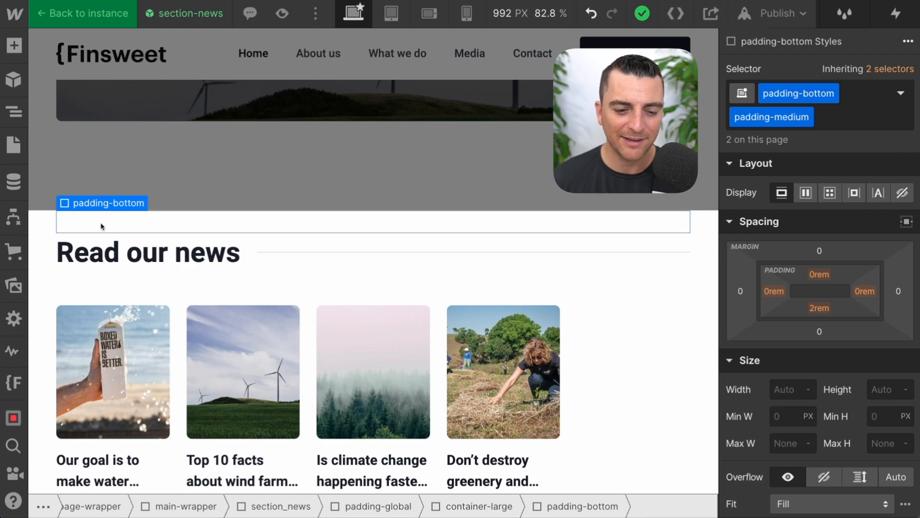
scroll(101, 224, "down", 1)
scroll(106, 183, "down", 6)
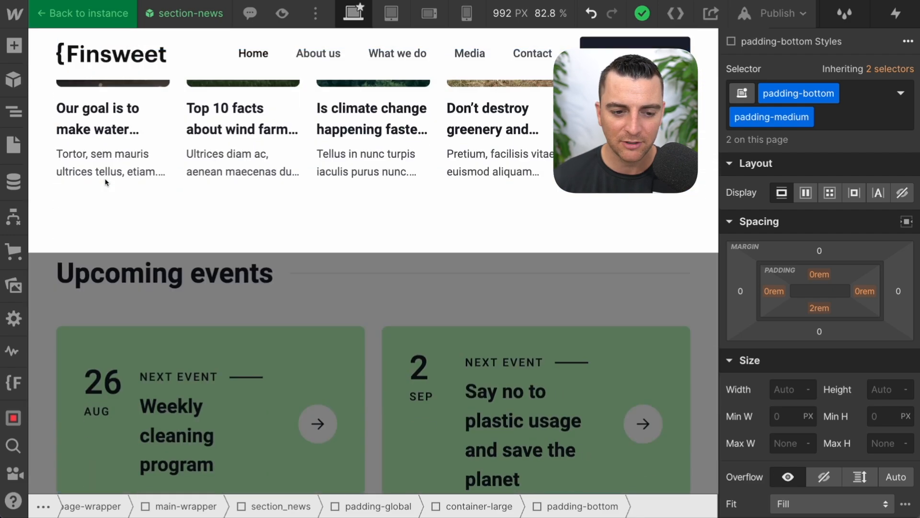
scroll(107, 181, "up", 1)
left_click(132, 206)
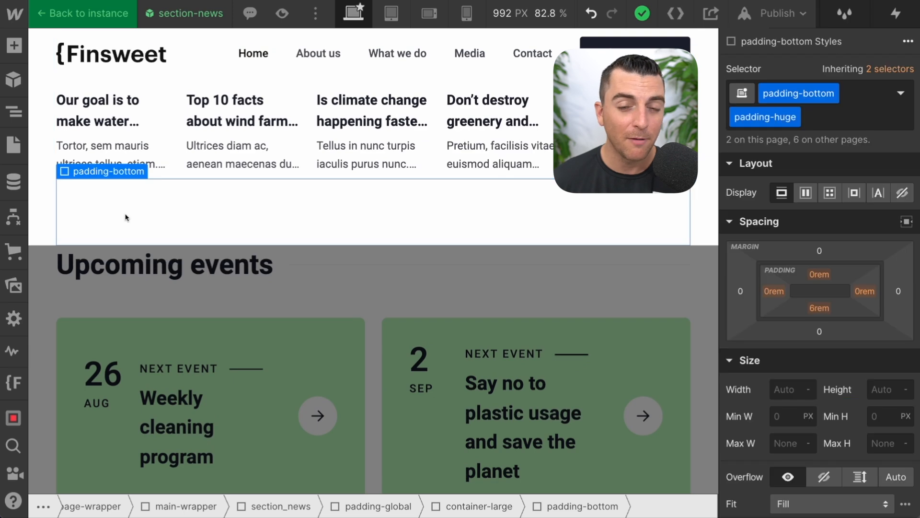
left_click(144, 275)
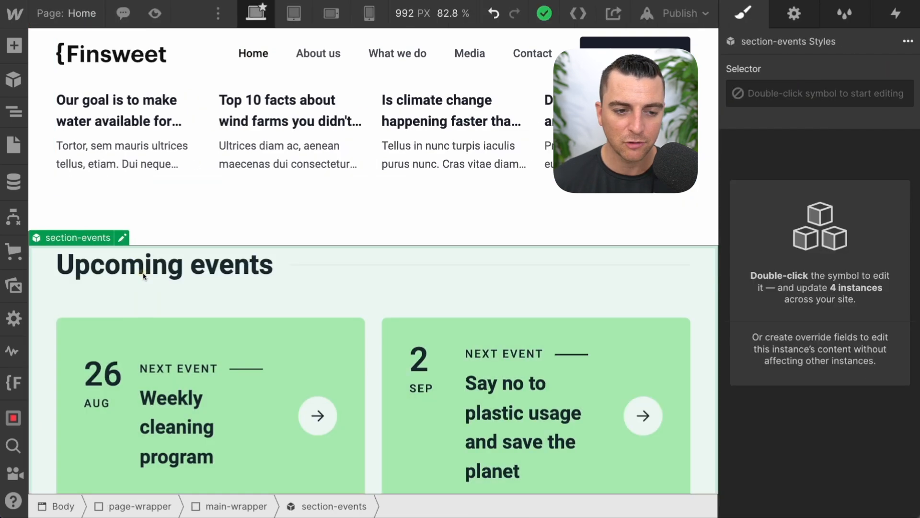
scroll(144, 276, "up", 5)
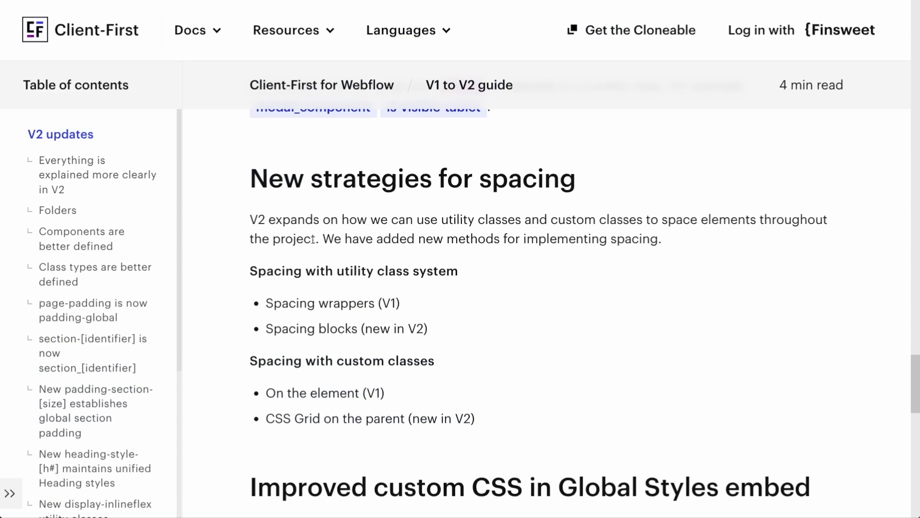
Step: In the Client-First V1 to V2 guide, review the new spacing strategies, locate the Spacing strategy page, and continue to the Global Styles embed section
scroll(315, 263, "down", 1)
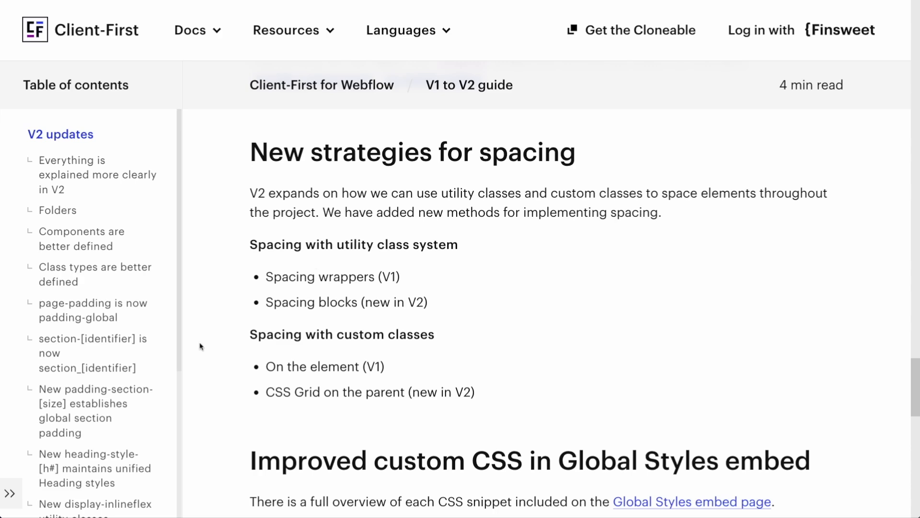
left_click(10, 494)
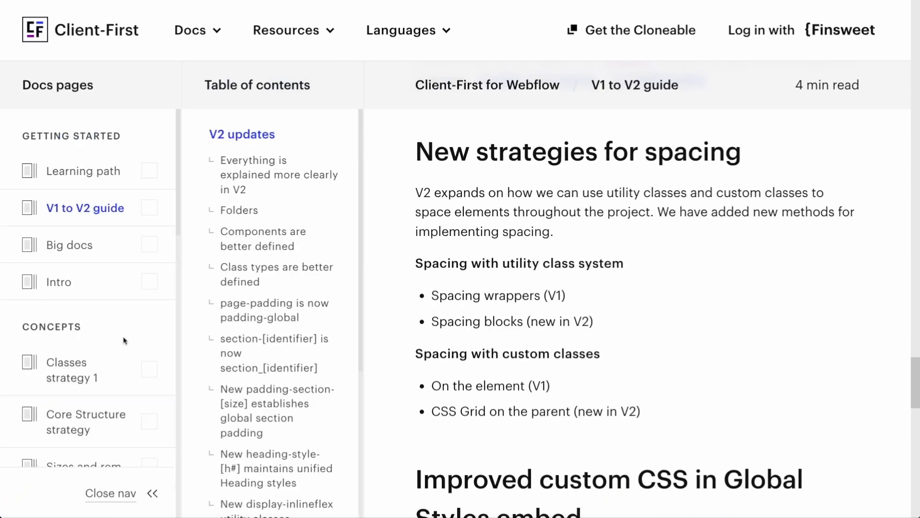
scroll(123, 341, "down", 5)
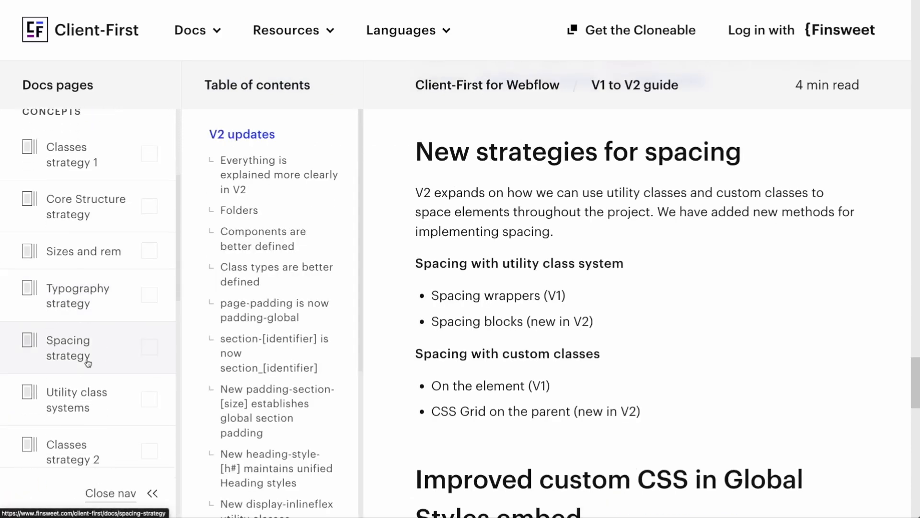
left_click(118, 503)
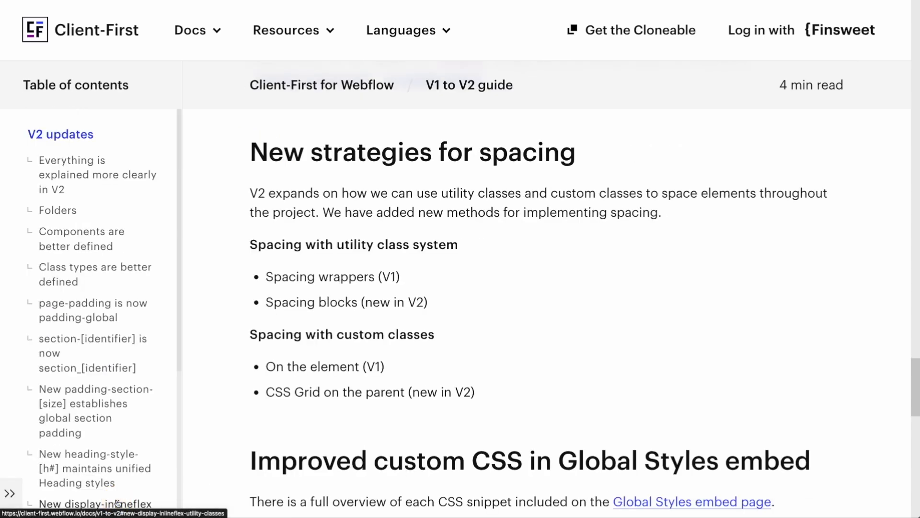
scroll(317, 383, "down", 2)
scroll(318, 384, "down", 4)
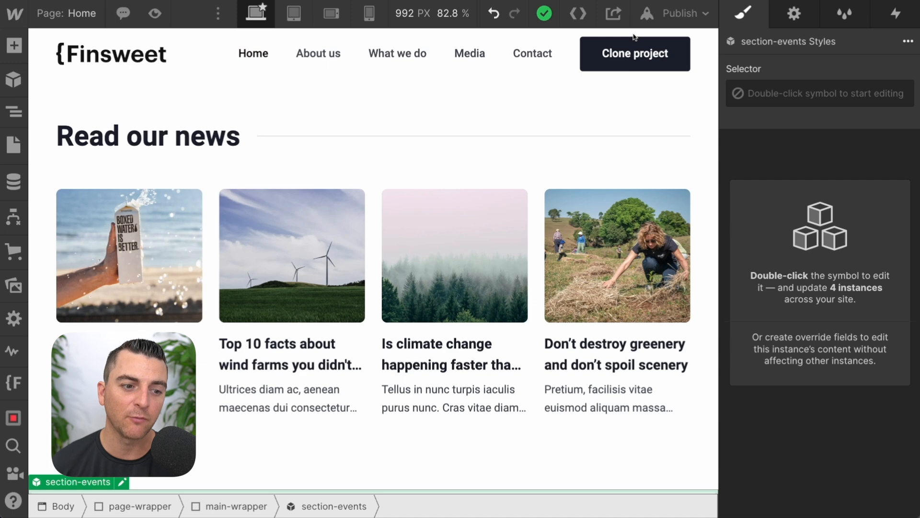
Step: In Webflow, edit the Global Styles symbol under page-wrapper and open its HTML embed in the code editor
left_click(13, 111)
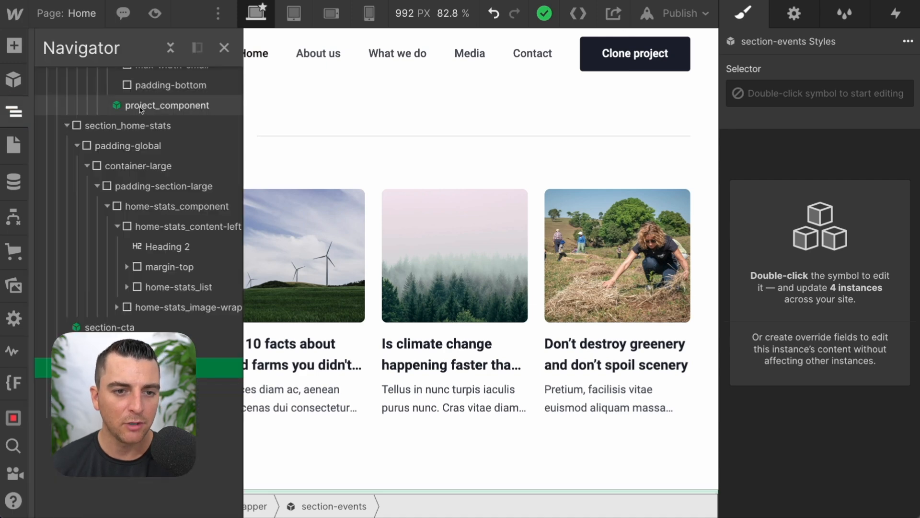
left_click(170, 48)
left_click(47, 97)
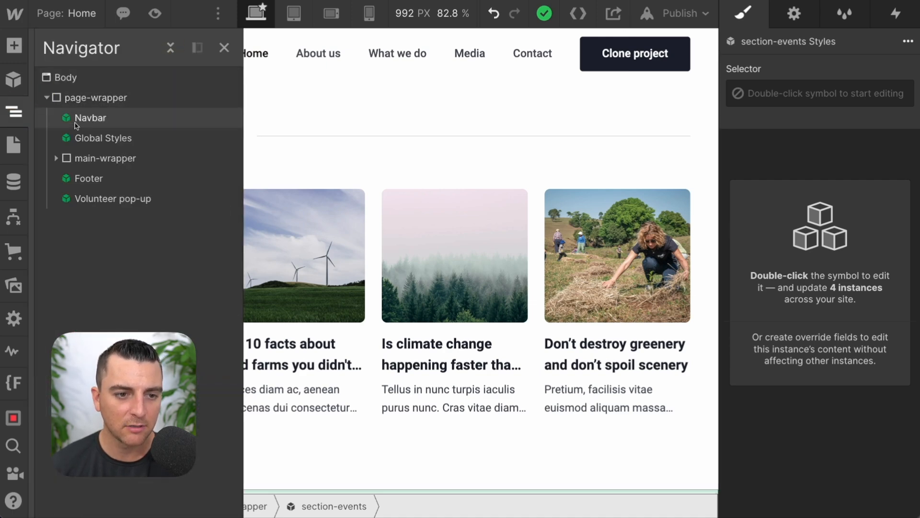
double_click(72, 138)
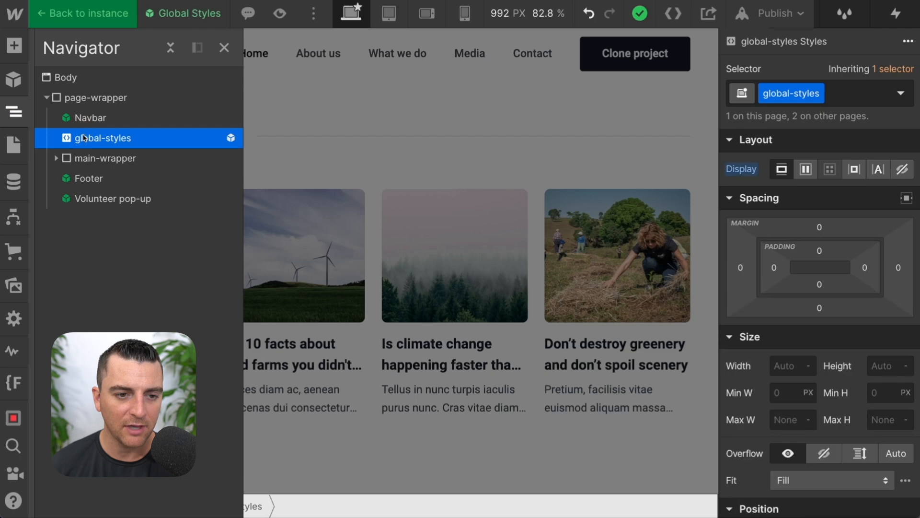
key("ctrl+minus")
left_click(813, 12)
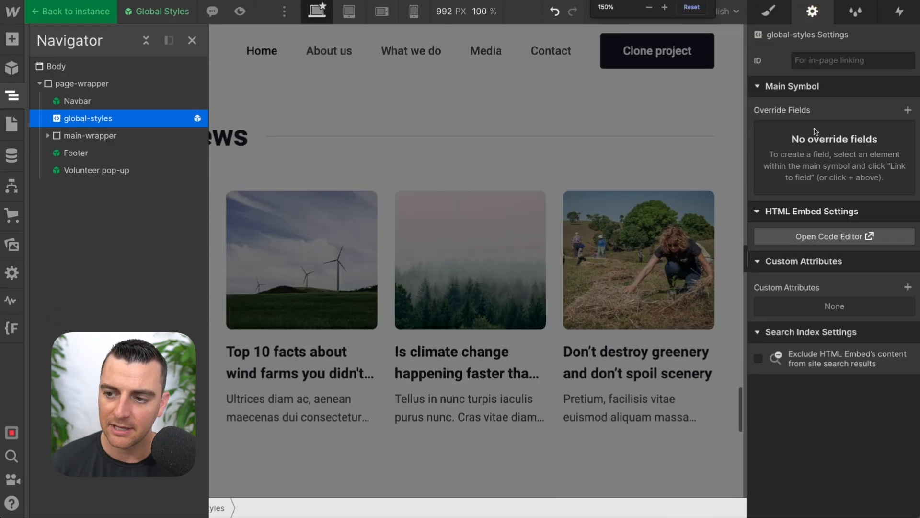
left_click(810, 238)
Step: Examine the custom CSS in the Global Styles embed, highlighting the display-inlineflex rule near its end
scroll(337, 260, "up", 15)
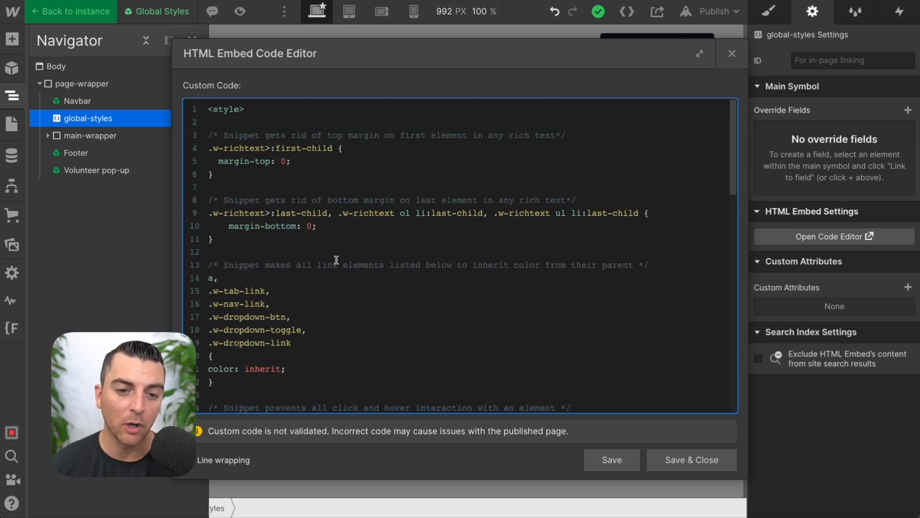
scroll(337, 260, "down", 14)
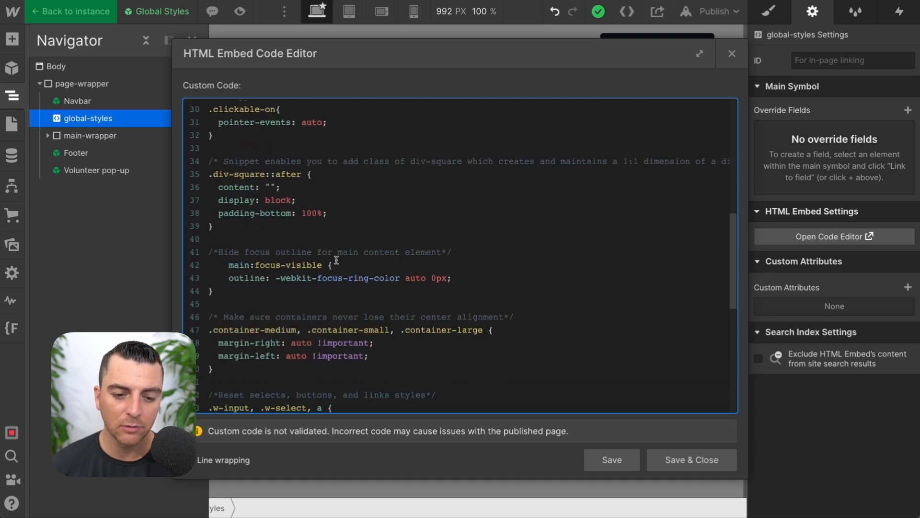
scroll(337, 260, "down", 2)
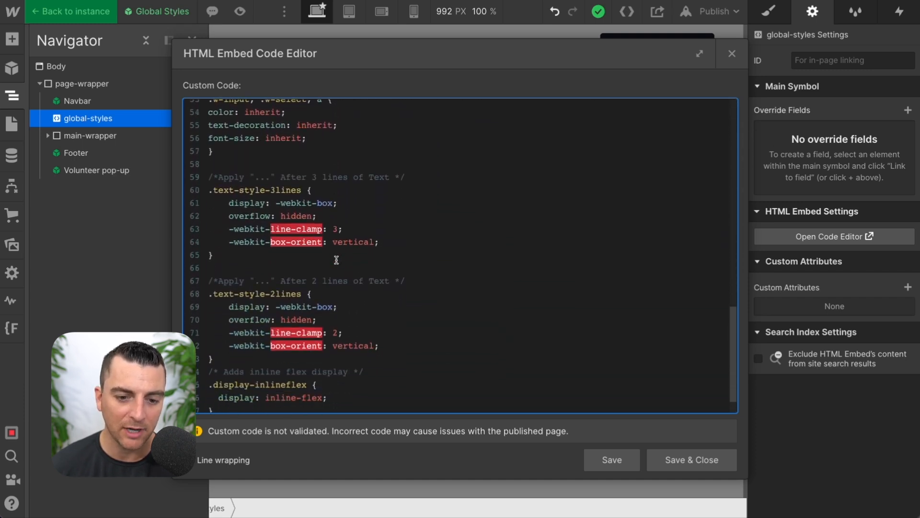
scroll(337, 260, "down", 1)
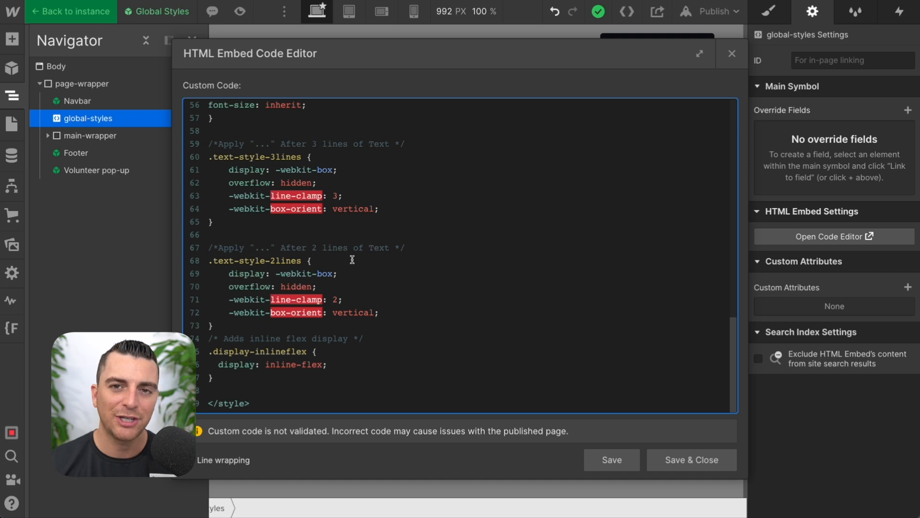
left_click_drag(218, 377, 196, 350)
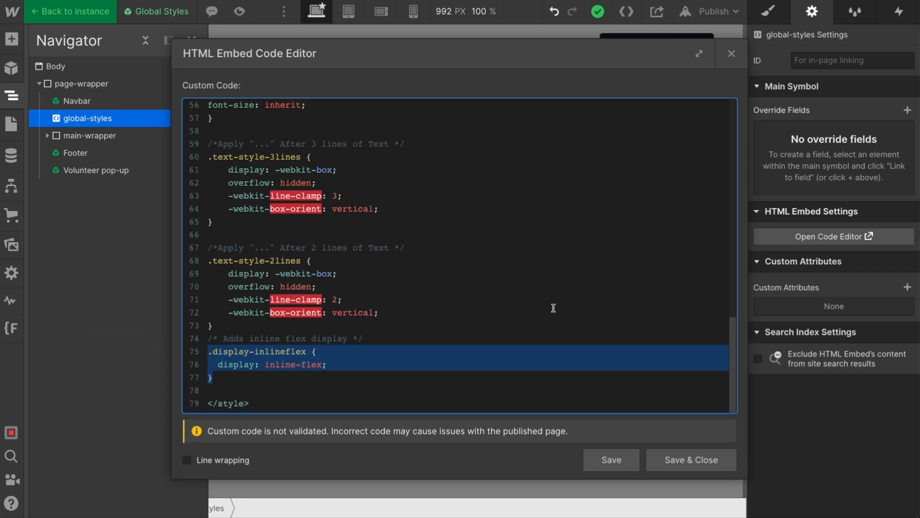
left_click(490, 355)
Step: Review the existing Global Styles embed code, and replace all of it with the copied Client-First V2 custom CSS
scroll(488, 354, "up", 15)
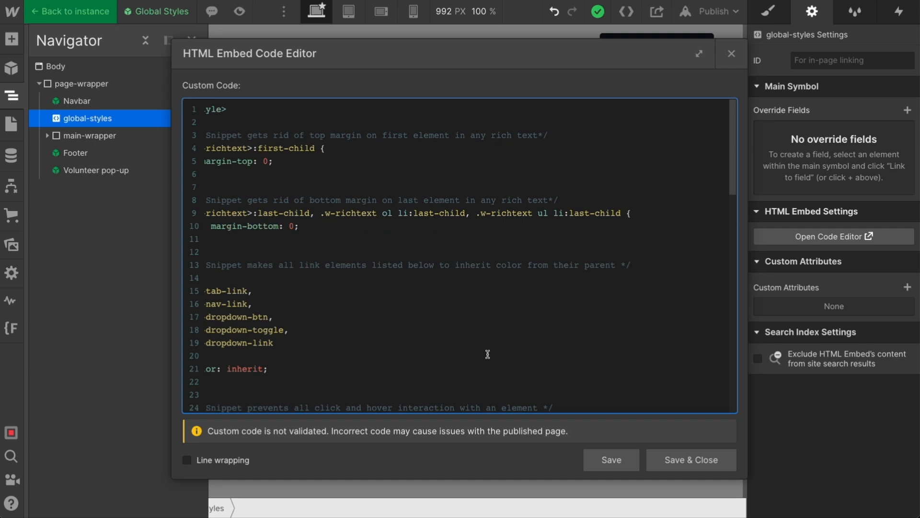
left_click(488, 353)
scroll(487, 354, "down", 1)
scroll(488, 354, "down", 9)
scroll(488, 354, "down", 1)
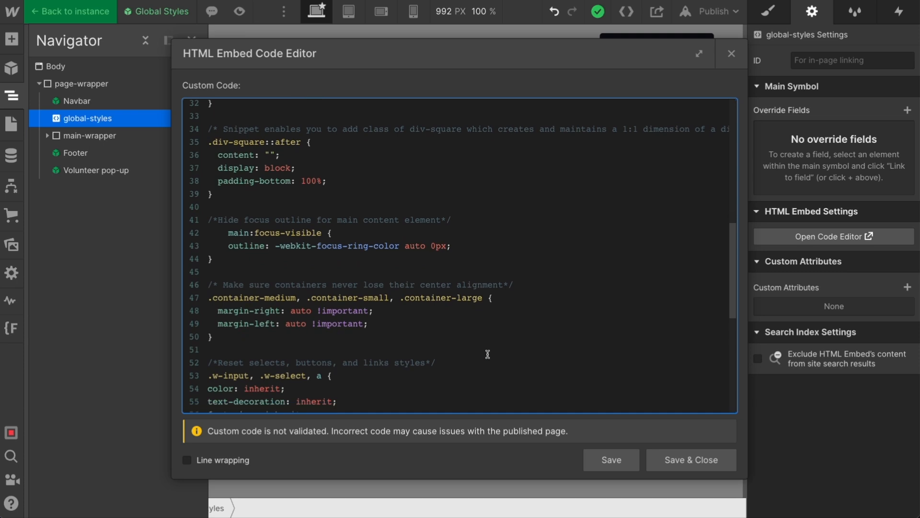
scroll(488, 354, "down", 3)
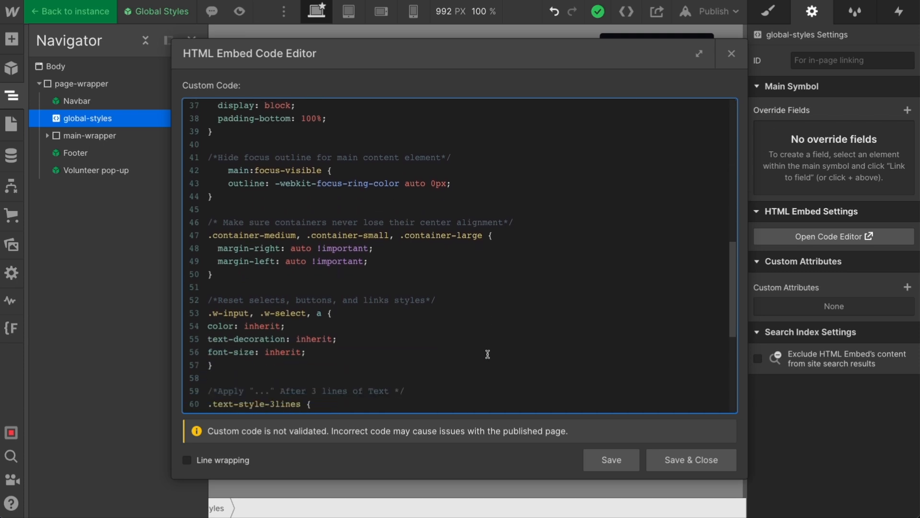
scroll(488, 353, "down", 1)
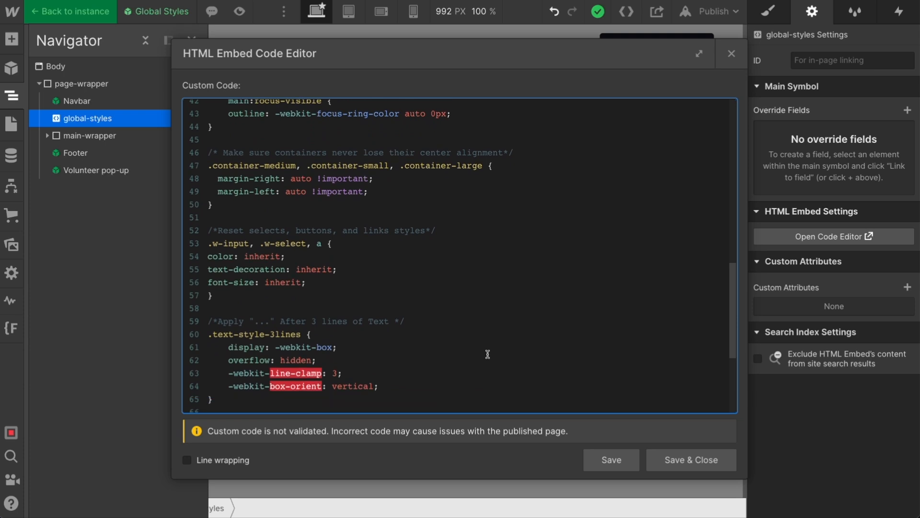
scroll(487, 354, "down", 5)
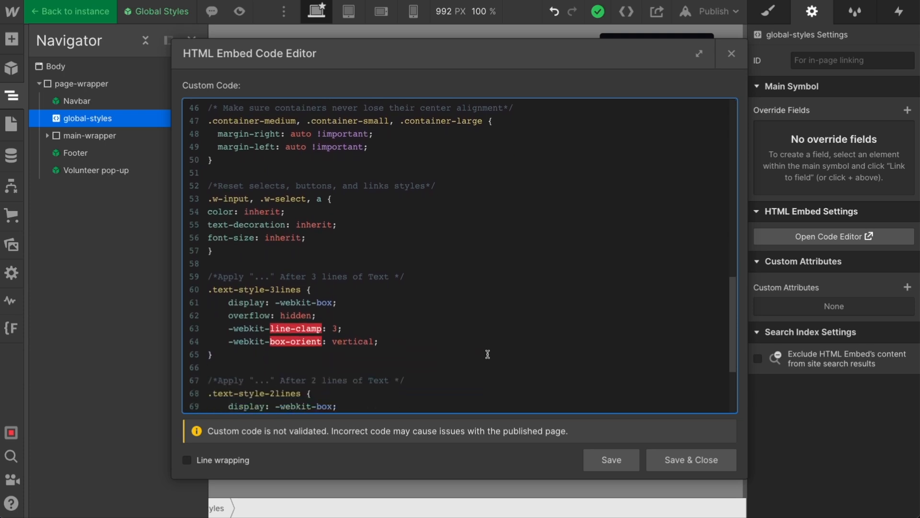
scroll(488, 354, "down", 1)
key("ctrl+a")
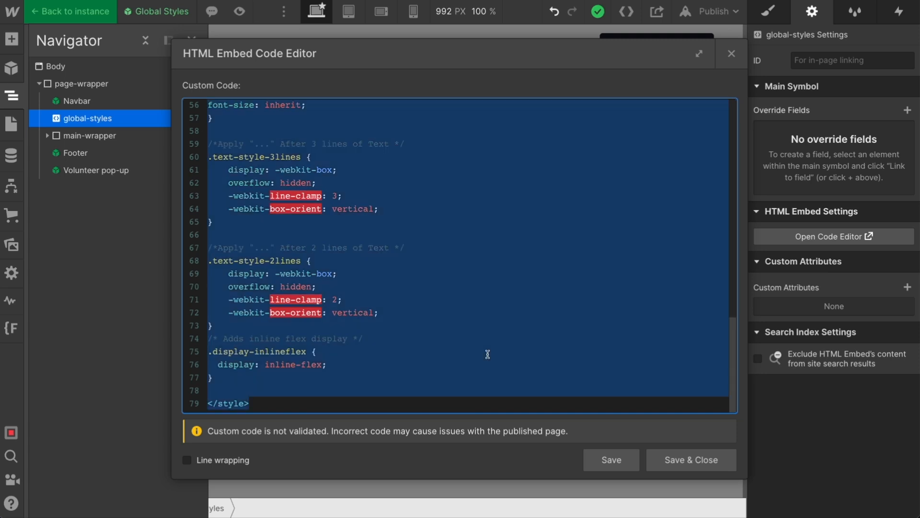
key("ctrl+v")
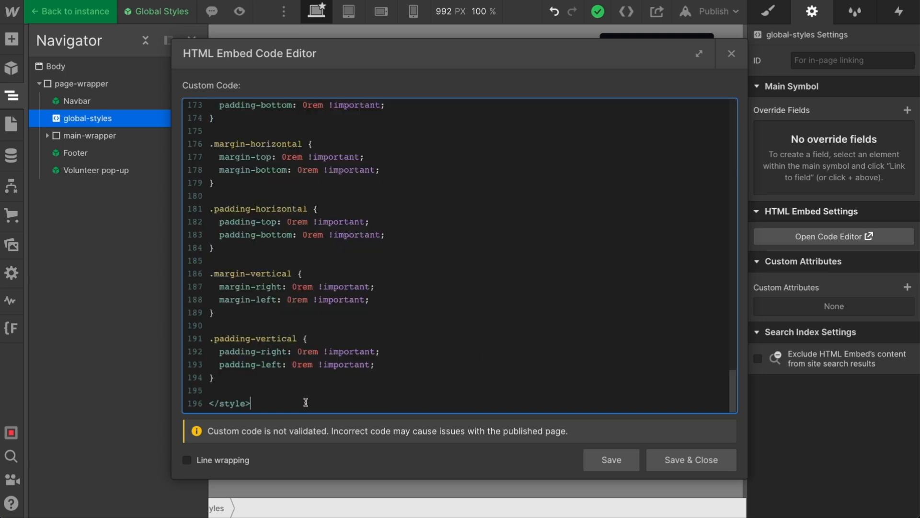
Step: Examine the new custom CSS from the spacing rules back to the start, highlighting the body font-smoothing rule
scroll(306, 401, "up", 2)
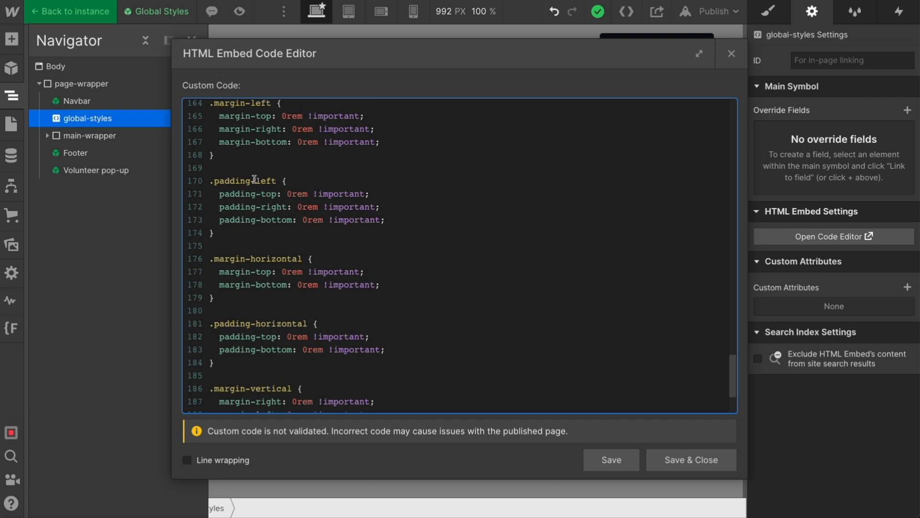
scroll(335, 287, "up", 2)
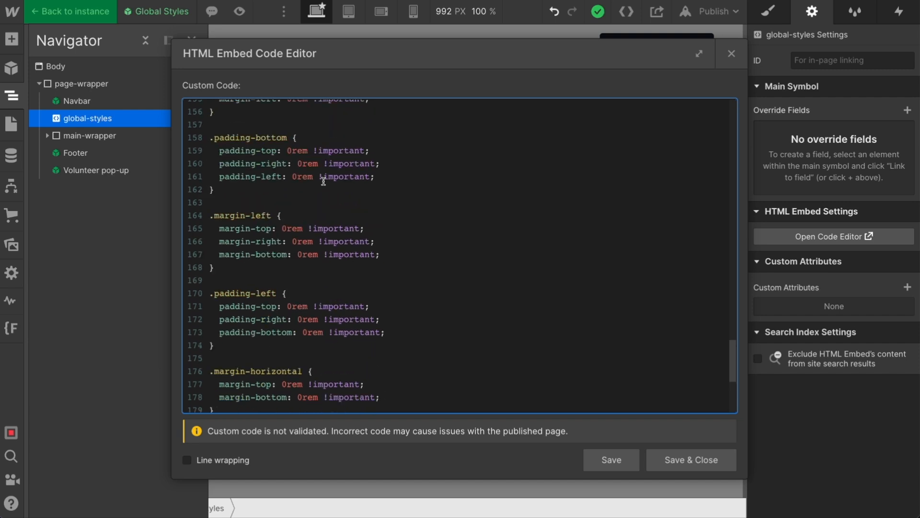
scroll(267, 355, "up", 4)
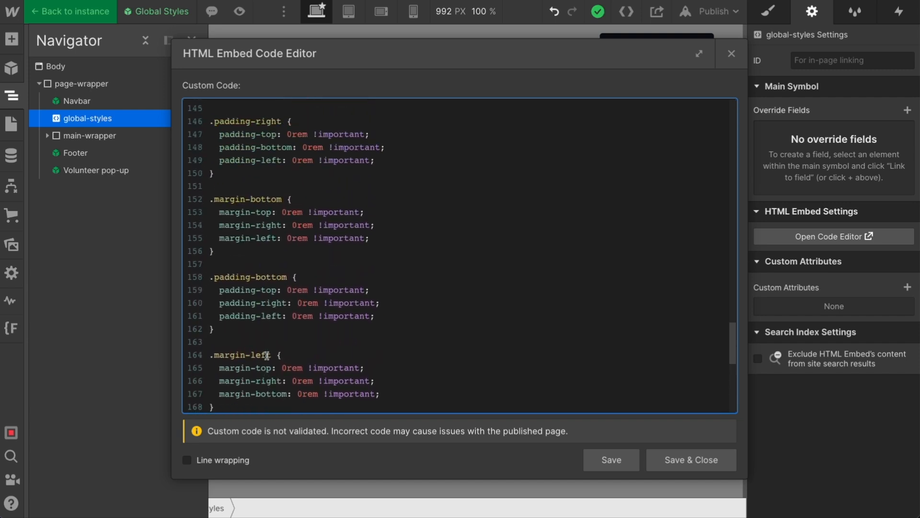
scroll(267, 355, "up", 3)
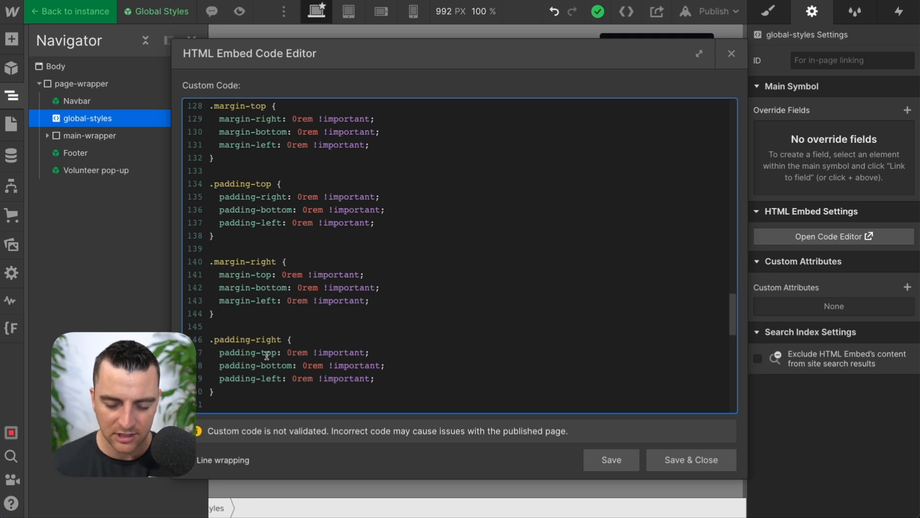
scroll(267, 355, "up", 4)
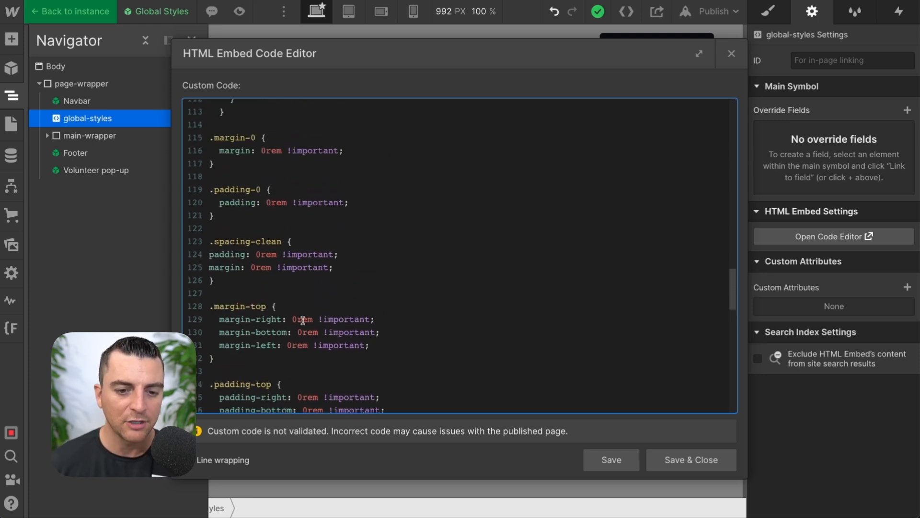
scroll(320, 283, "up", 2)
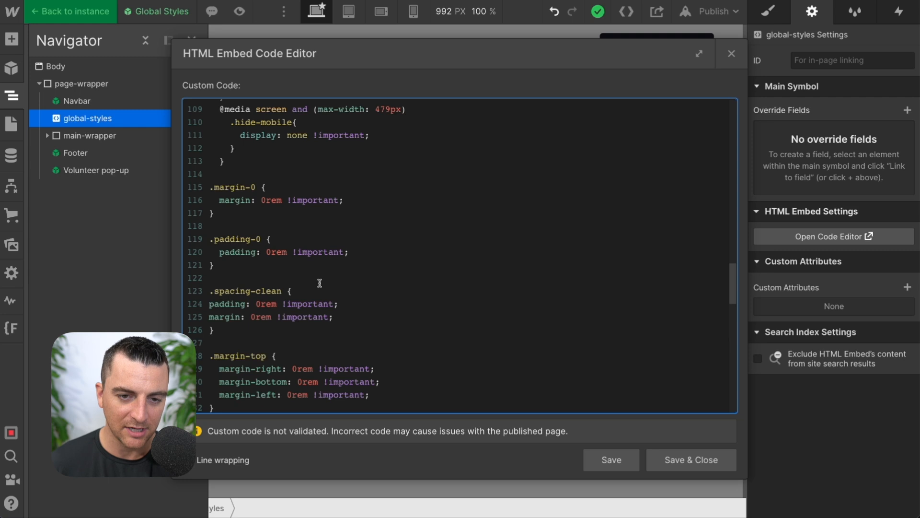
scroll(320, 283, "up", 5)
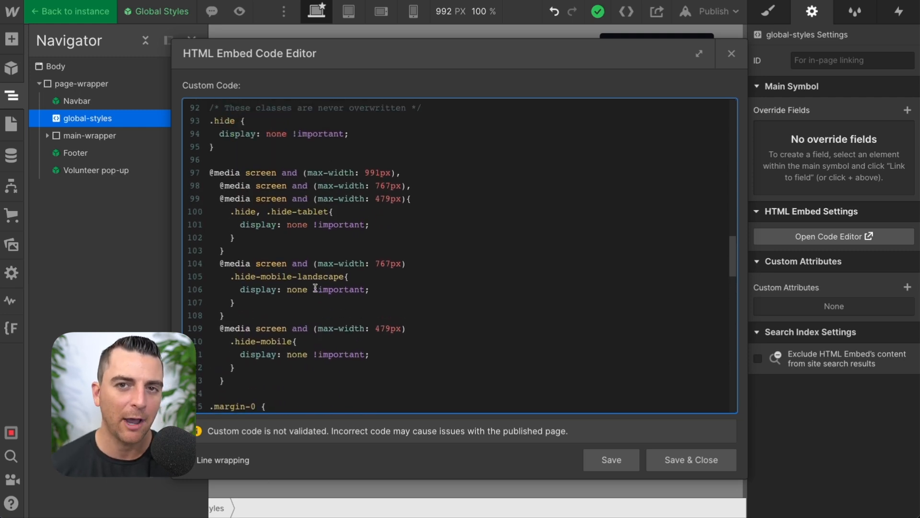
scroll(315, 287, "up", 1)
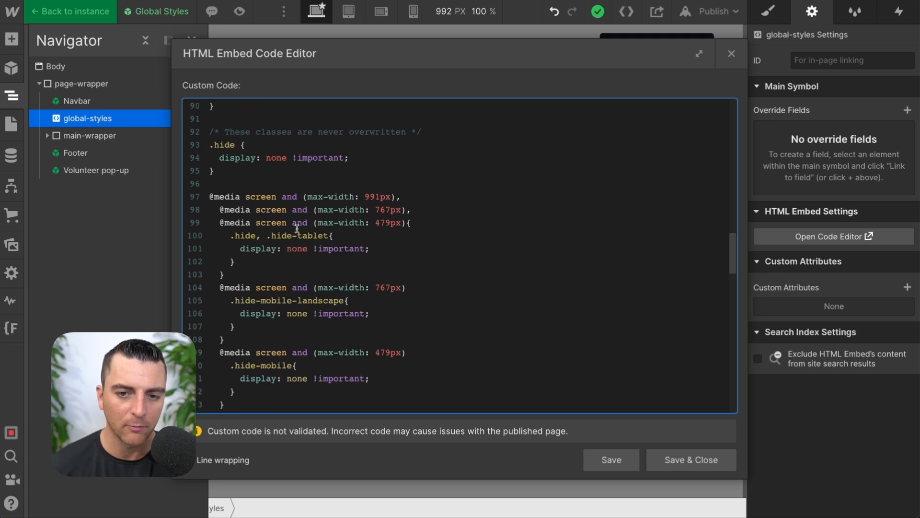
scroll(297, 229, "up", 8)
scroll(297, 229, "up", 10)
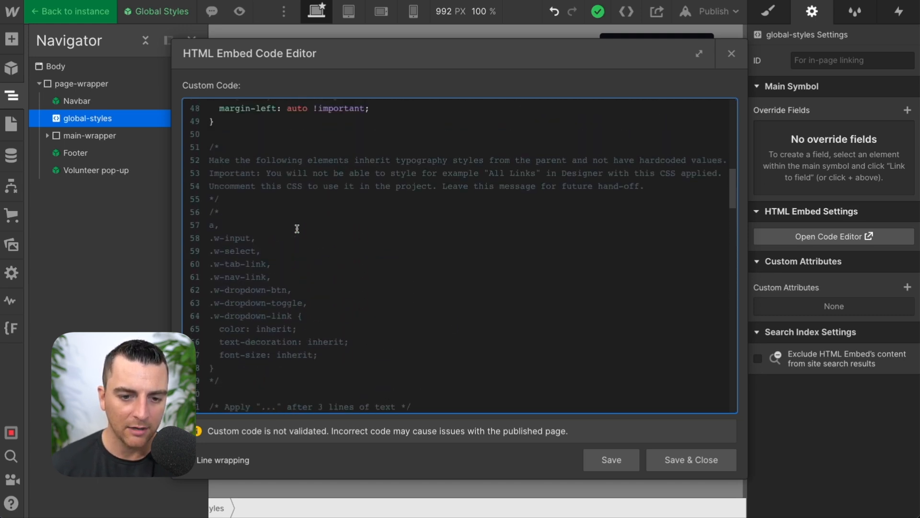
scroll(297, 229, "up", 9)
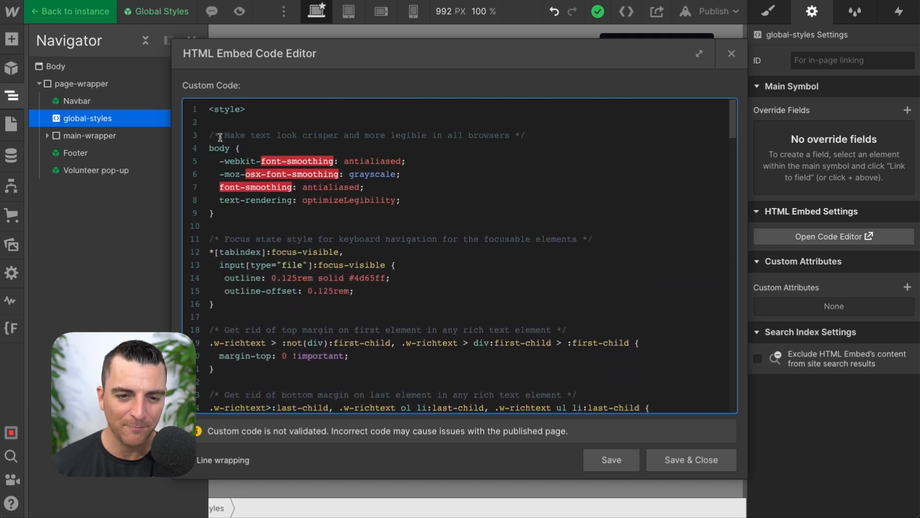
left_click_drag(209, 148, 417, 202)
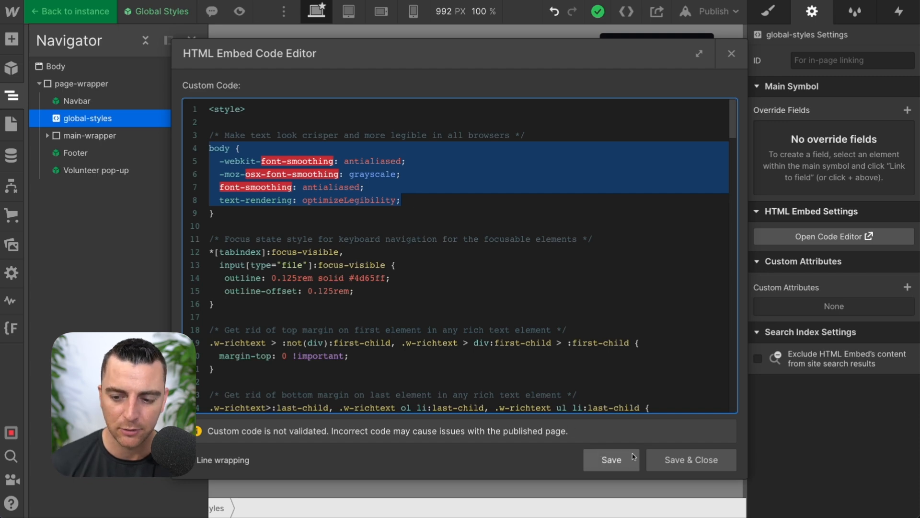
Step: Save and close the embed code, leave the Global Styles symbol, and check the link styling of the news and project cards
left_click(670, 459)
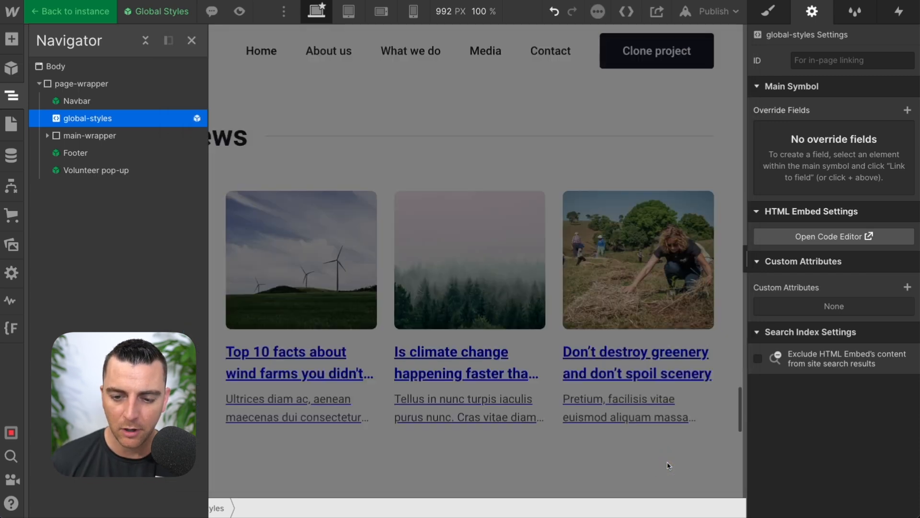
double_click(509, 324)
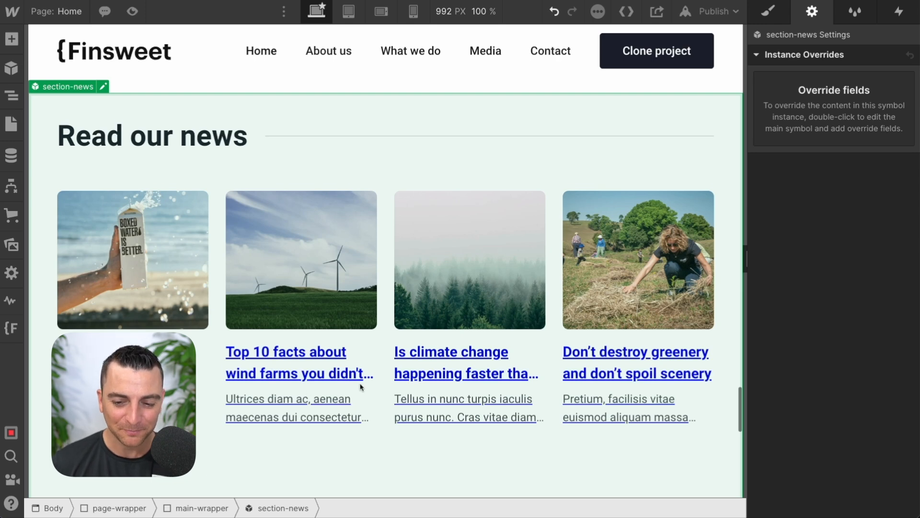
scroll(359, 384, "down", 1)
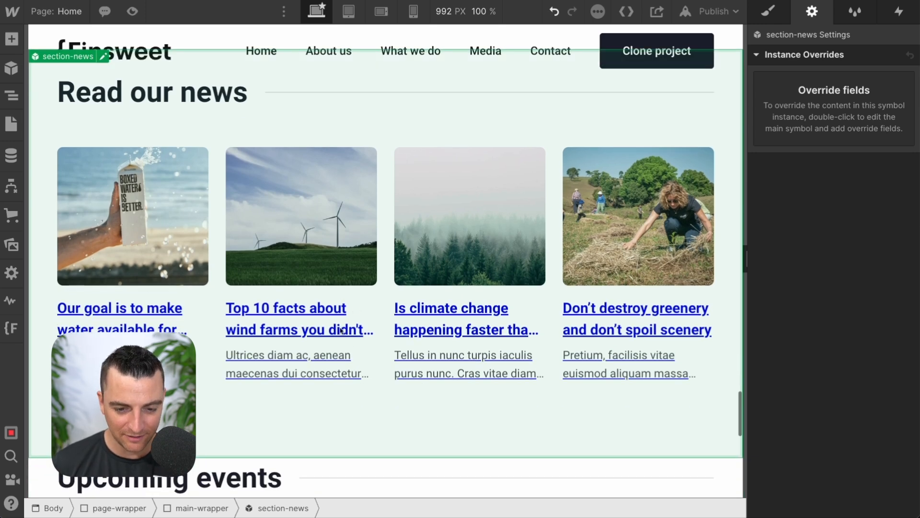
scroll(378, 360, "up", 20)
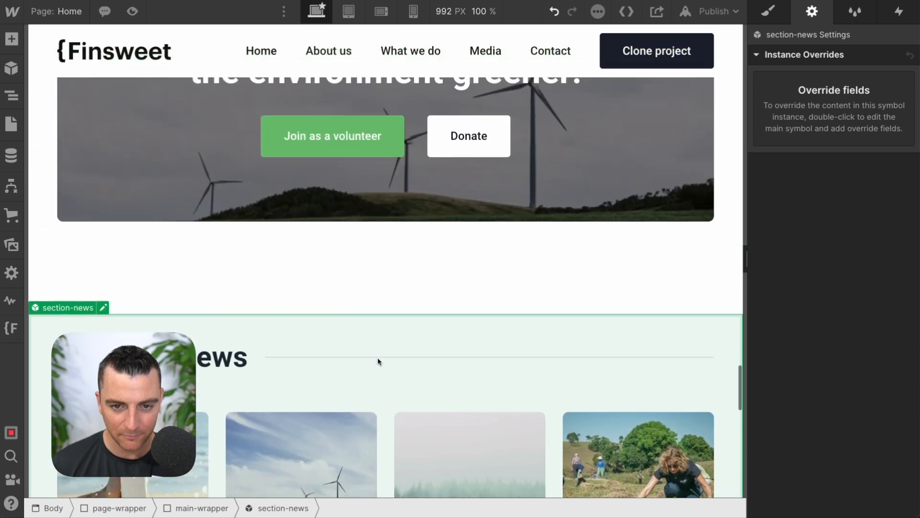
scroll(379, 361, "up", 8)
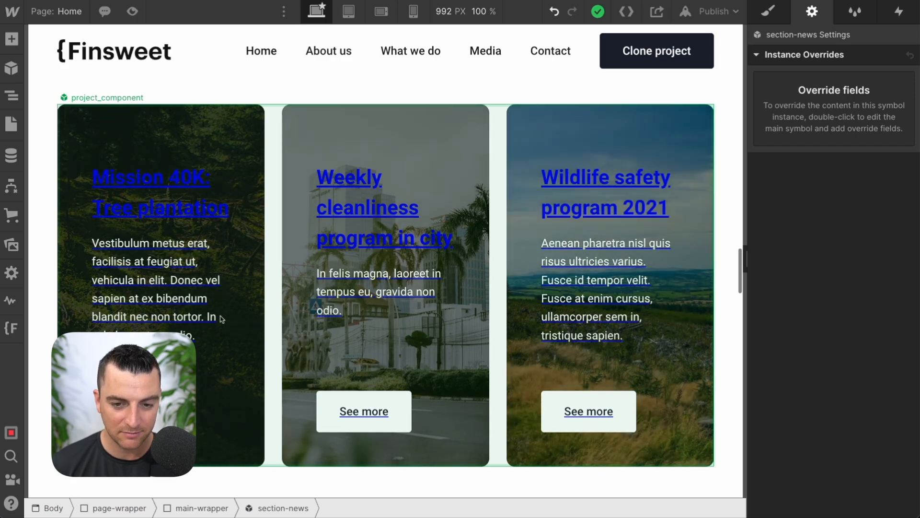
Step: Reopen the Global Styles embed code and locate the commented-out rule that makes links and inputs inherit typography styles
left_click(380, 186)
left_click(11, 96)
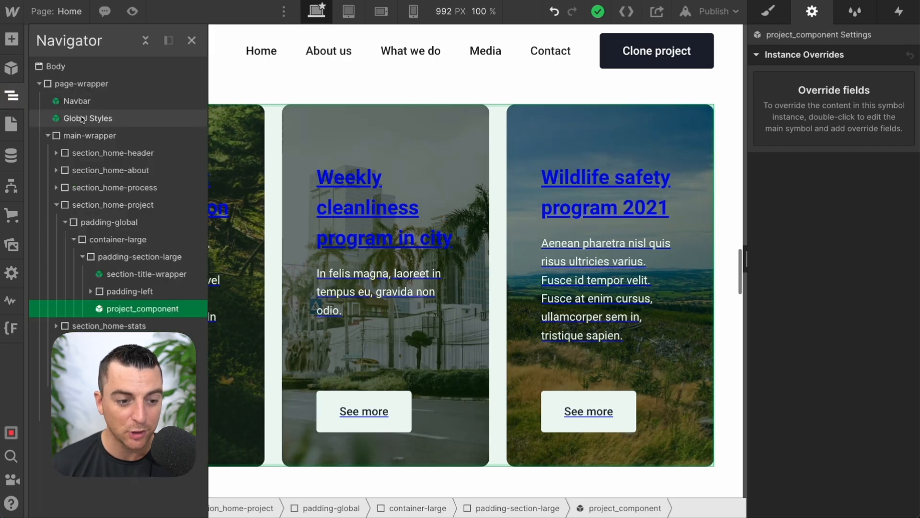
left_click(80, 117)
double_click(81, 118)
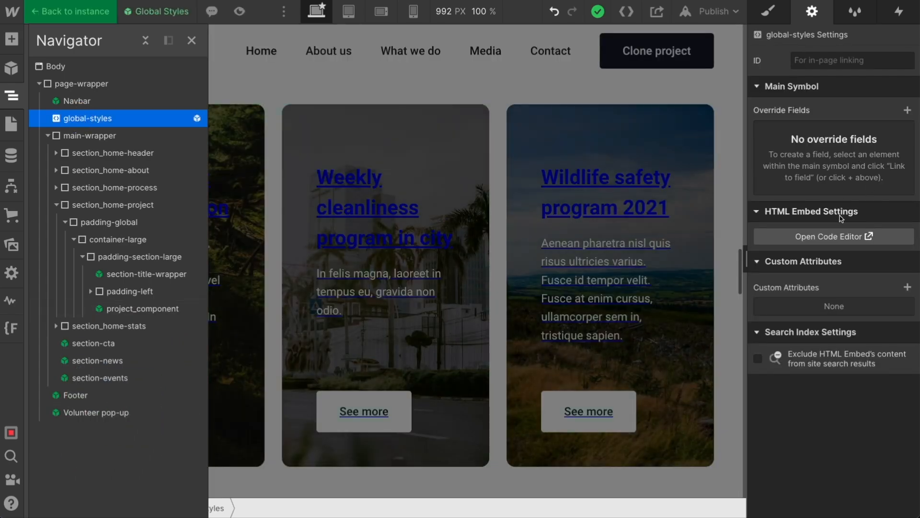
left_click(835, 236)
scroll(323, 281, "up", 5)
scroll(322, 282, "up", 20)
scroll(322, 282, "down", 6)
scroll(322, 282, "up", 2)
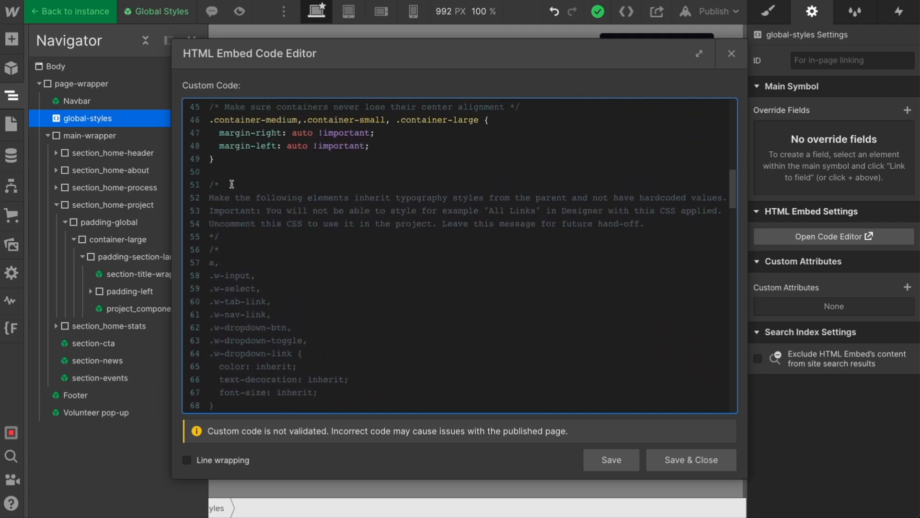
Step: Uncomment the typography inherit rule covering a through .w-dropdown-link, and remove the blank line above its selectors
left_click(221, 253)
key("BackSpace")
key("BackSpace")
scroll(236, 264, "down", 3)
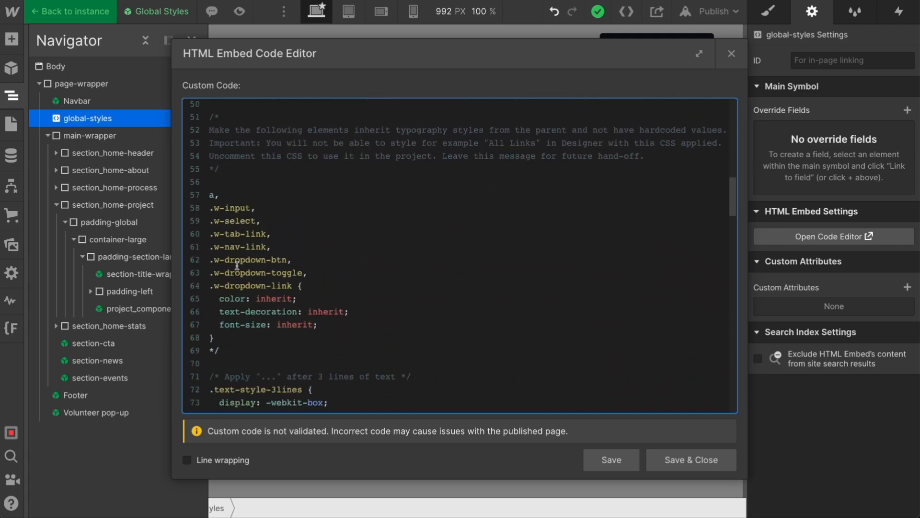
left_click(226, 307)
key("BackSpace")
key("BackSpace")
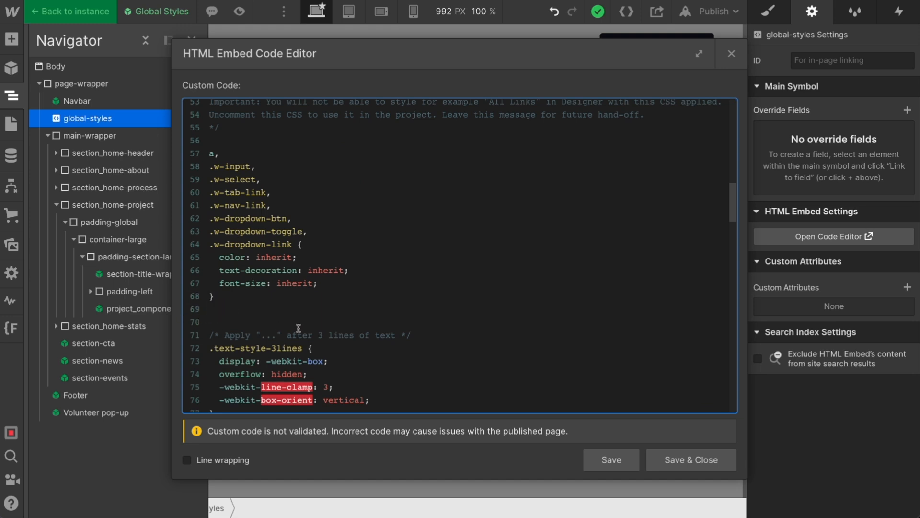
scroll(298, 328, "up", 2)
scroll(299, 327, "up", 2)
left_click(220, 242)
key("BackSpace")
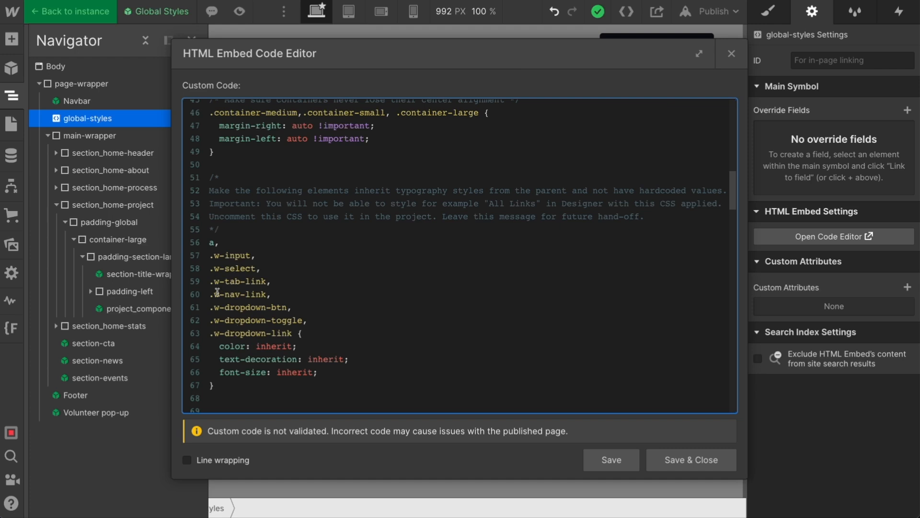
left_click_drag(218, 244, 210, 247)
Step: Save and close the embed code, exit the symbol, and check the project cards and the Home page sections below them
left_click(708, 463)
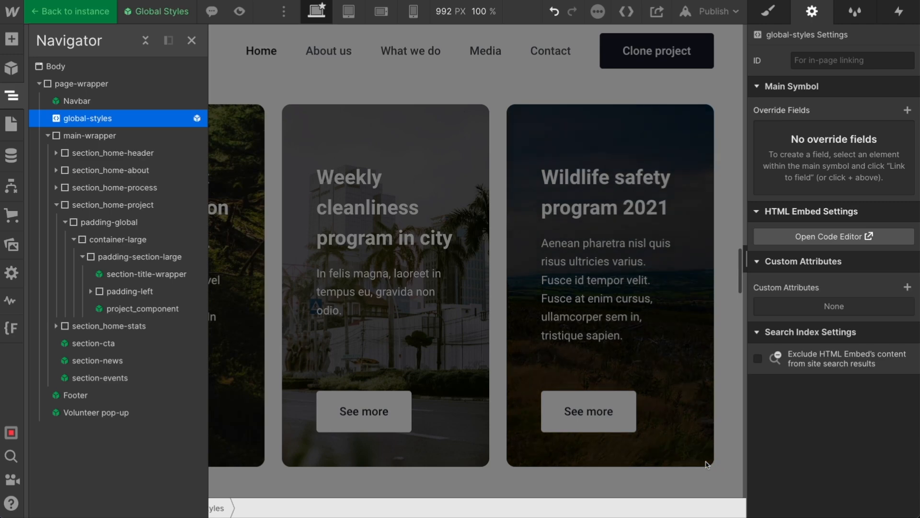
left_click(545, 227)
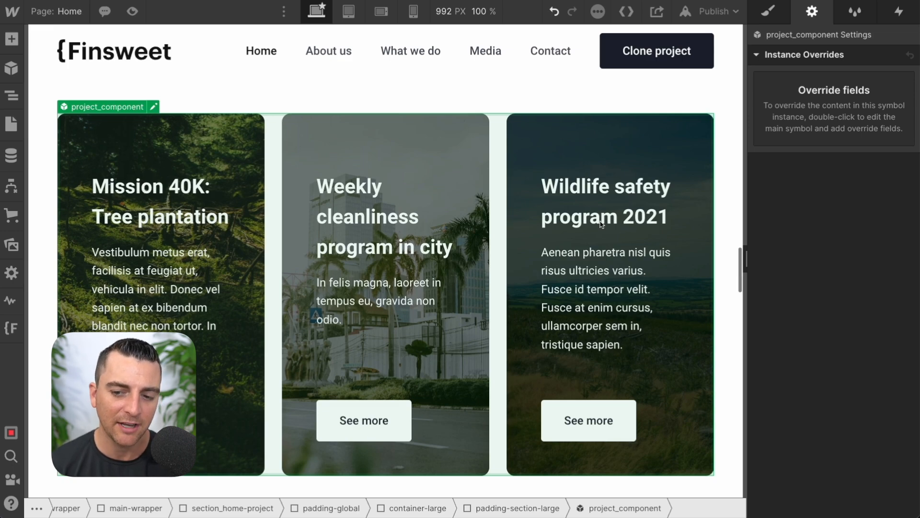
scroll(602, 224, "down", 20)
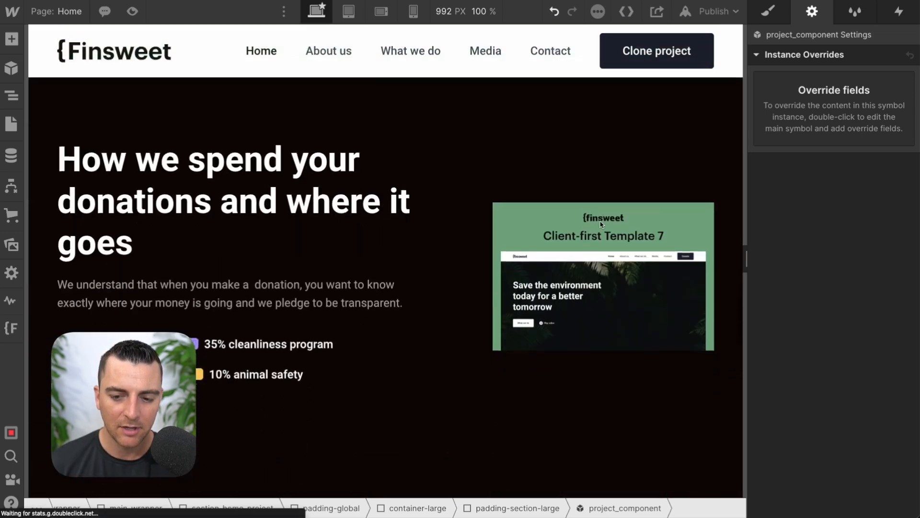
scroll(601, 225, "up", 20)
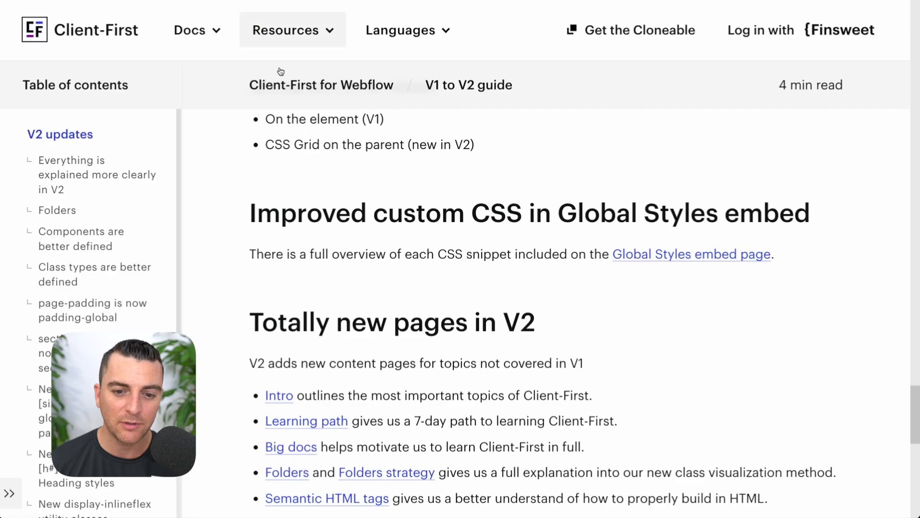
Step: Switch to the Client-First V1 to V2 guide and return to the beginning of the page
scroll(346, 267, "up", 5)
scroll(346, 267, "up", 15)
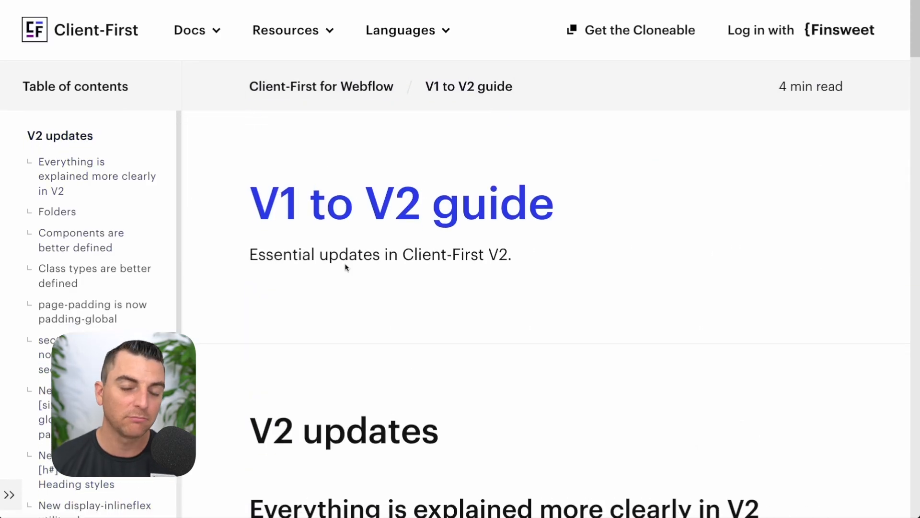